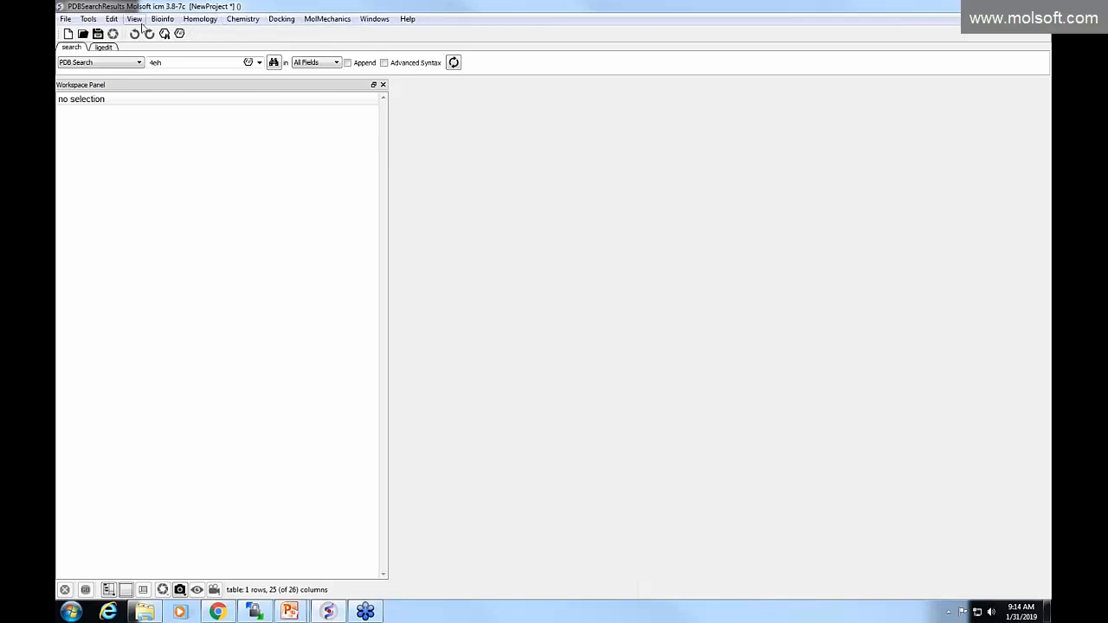
Narrow the empty workspace panel to make more room for the main display area
click(162, 22)
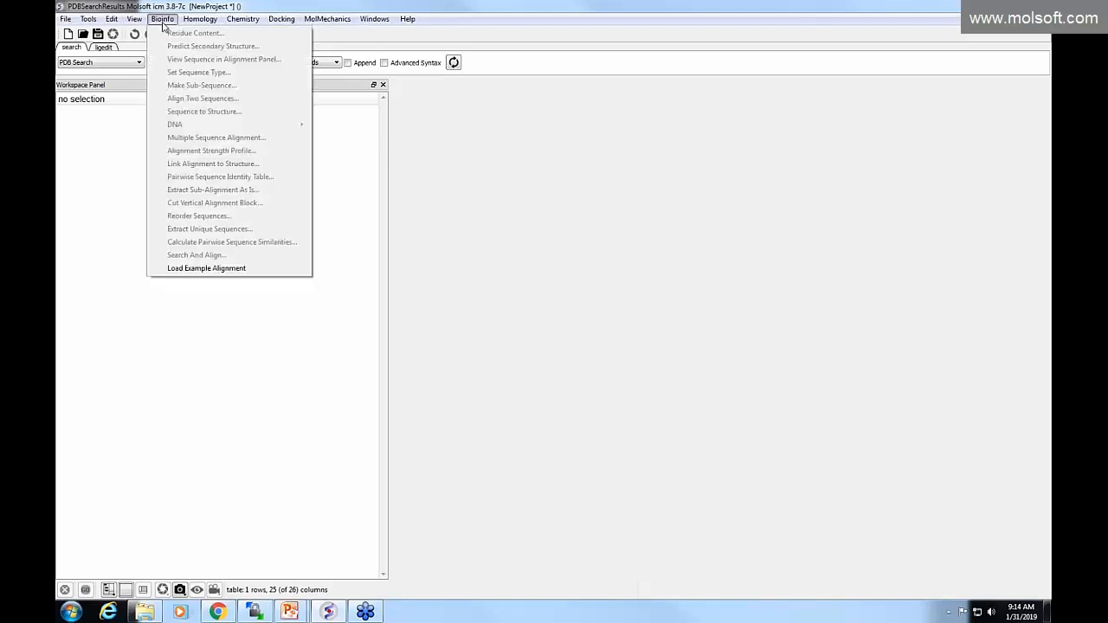
click(162, 21)
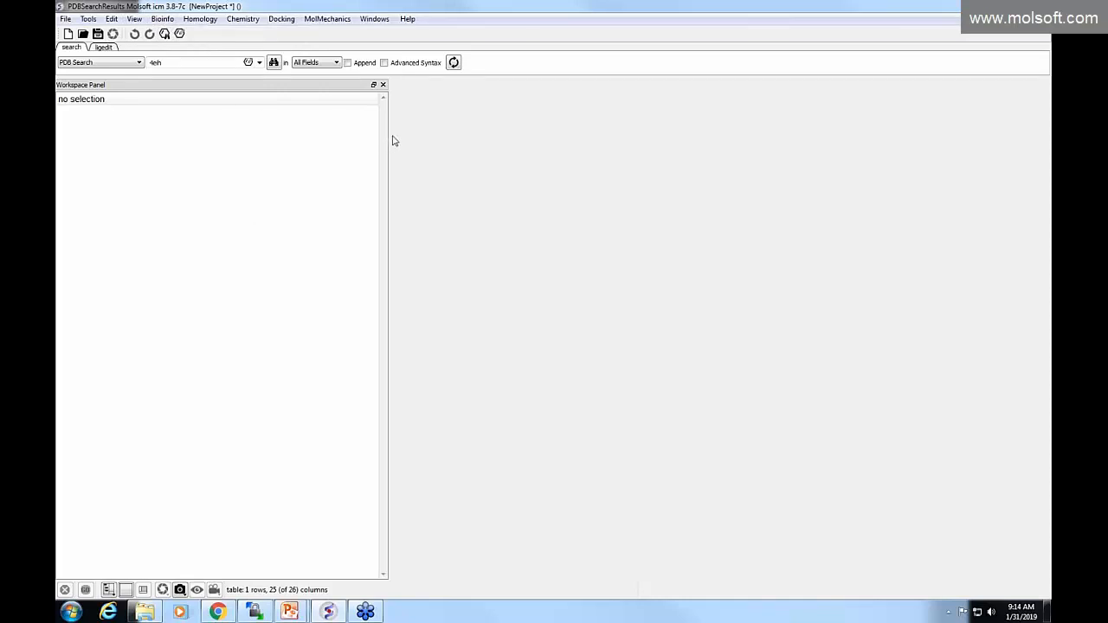
drag(388, 132, 291, 129)
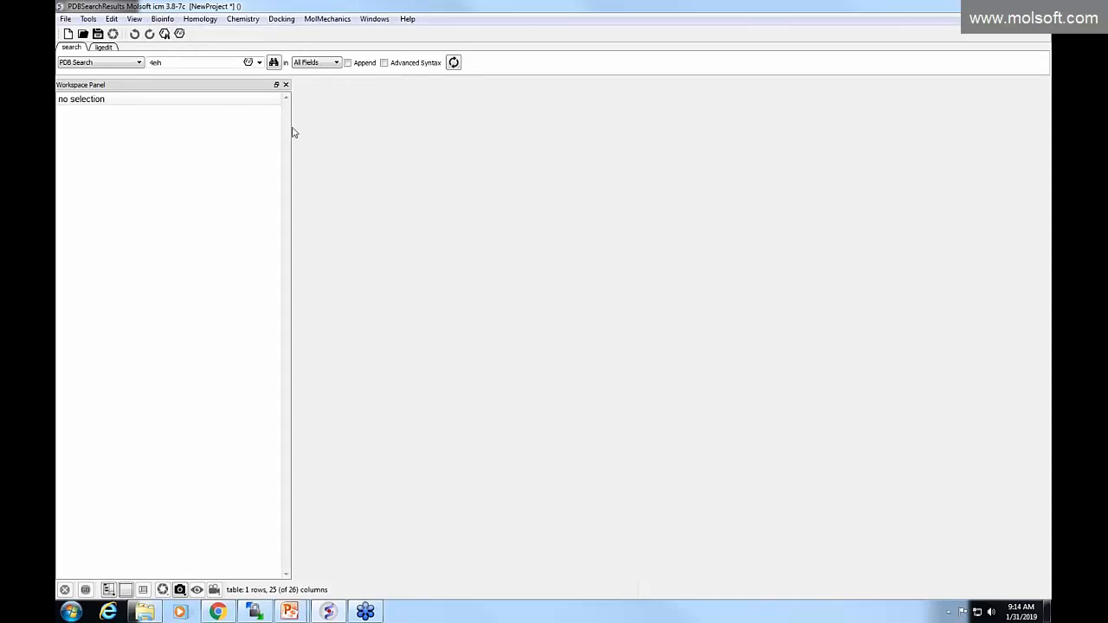
Search the Uniprot database by protein name for abl2_human
click(90, 64)
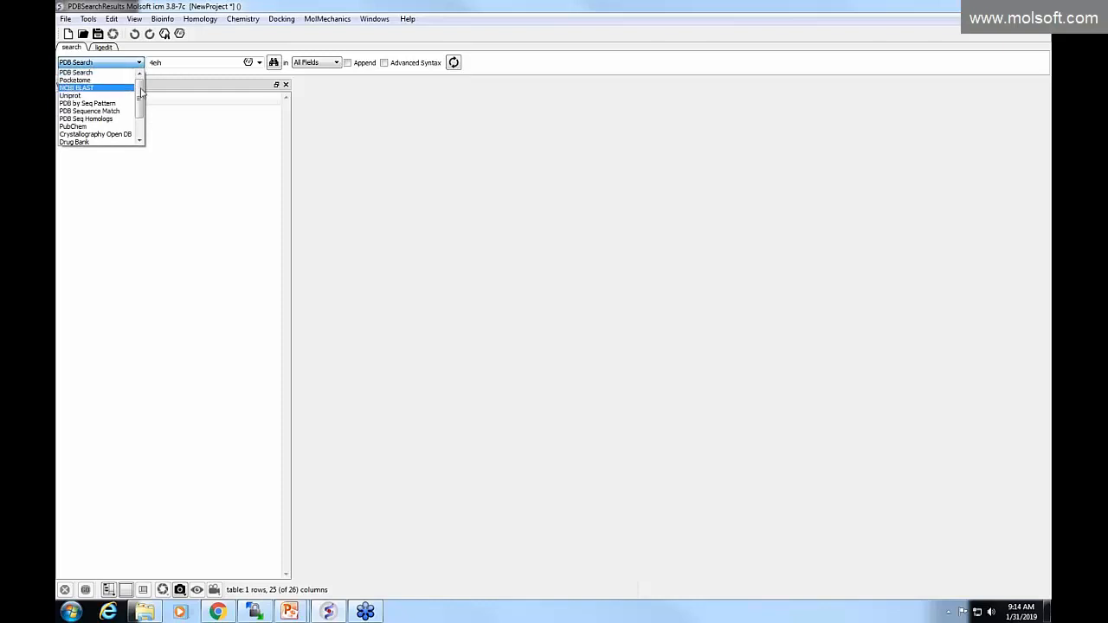
mouse_move(140, 91)
mouse_down()
mouse_move(140, 117)
mouse_move(140, 94)
mouse_up()
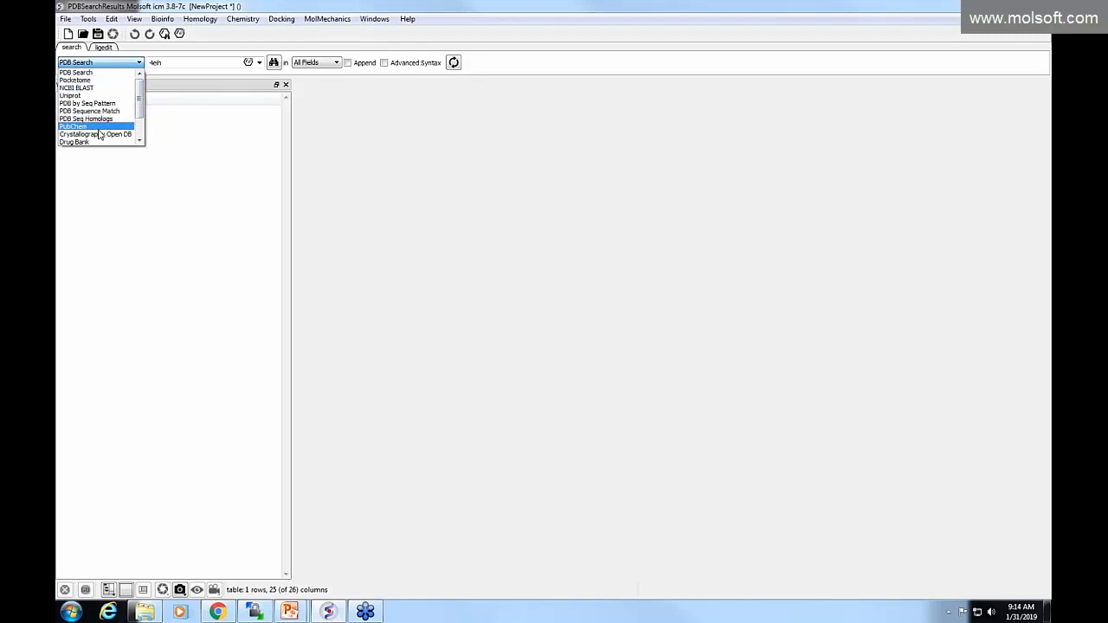
drag(143, 109, 138, 84)
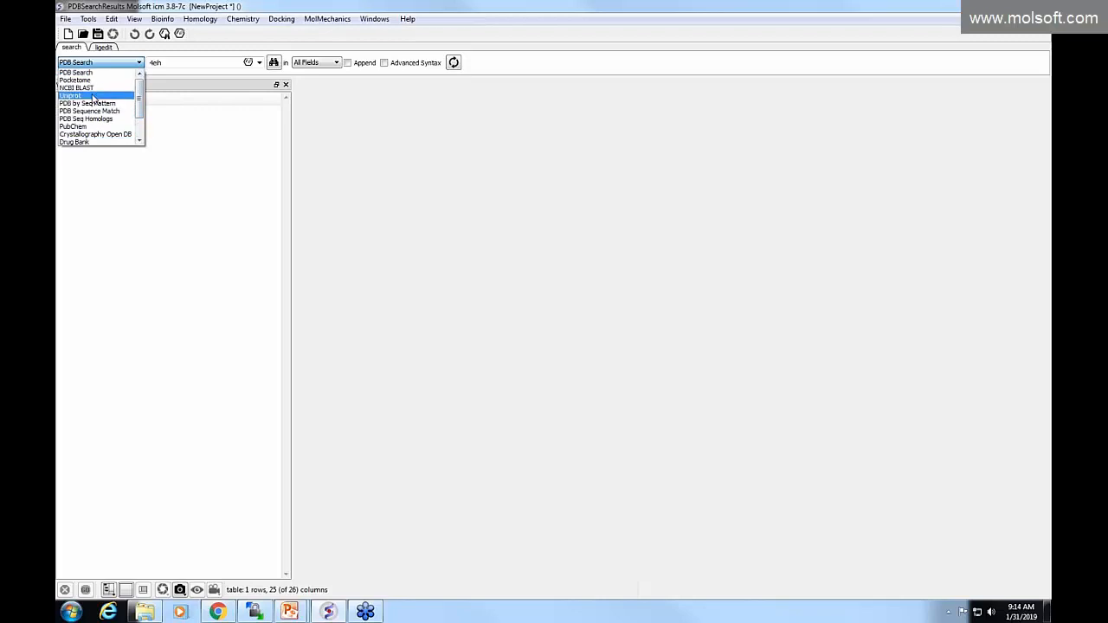
click(83, 96)
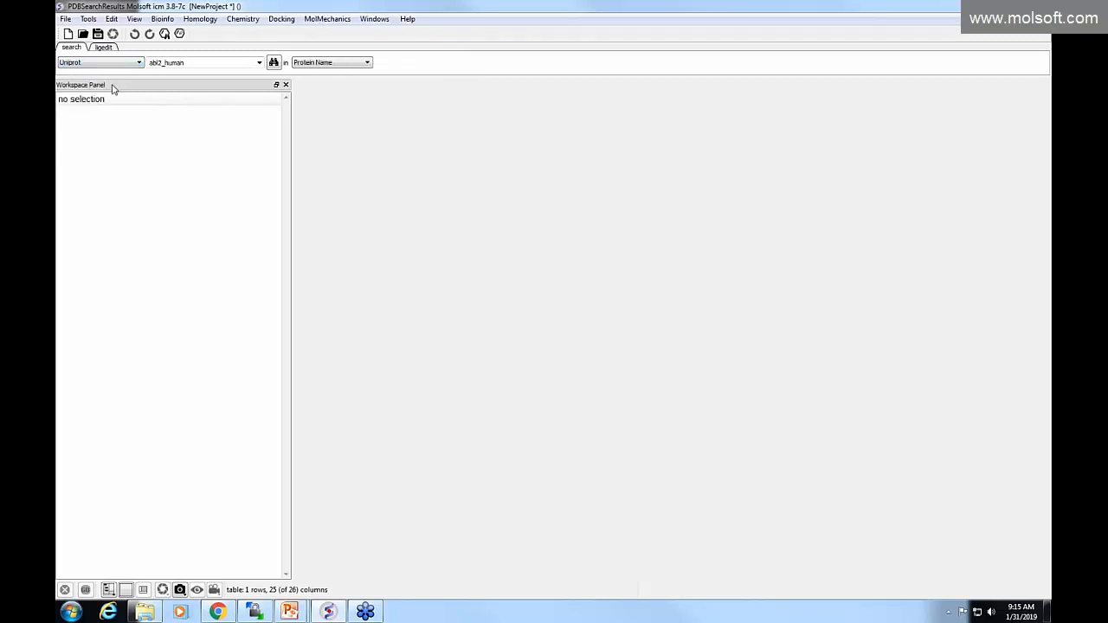
click(204, 64)
click(317, 63)
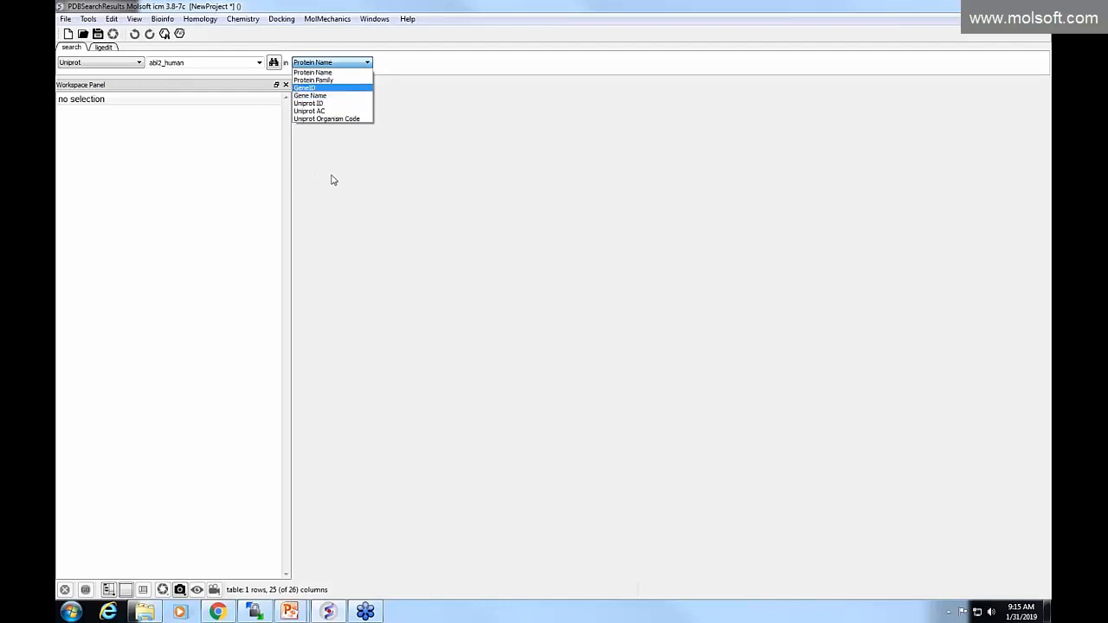
click(177, 63)
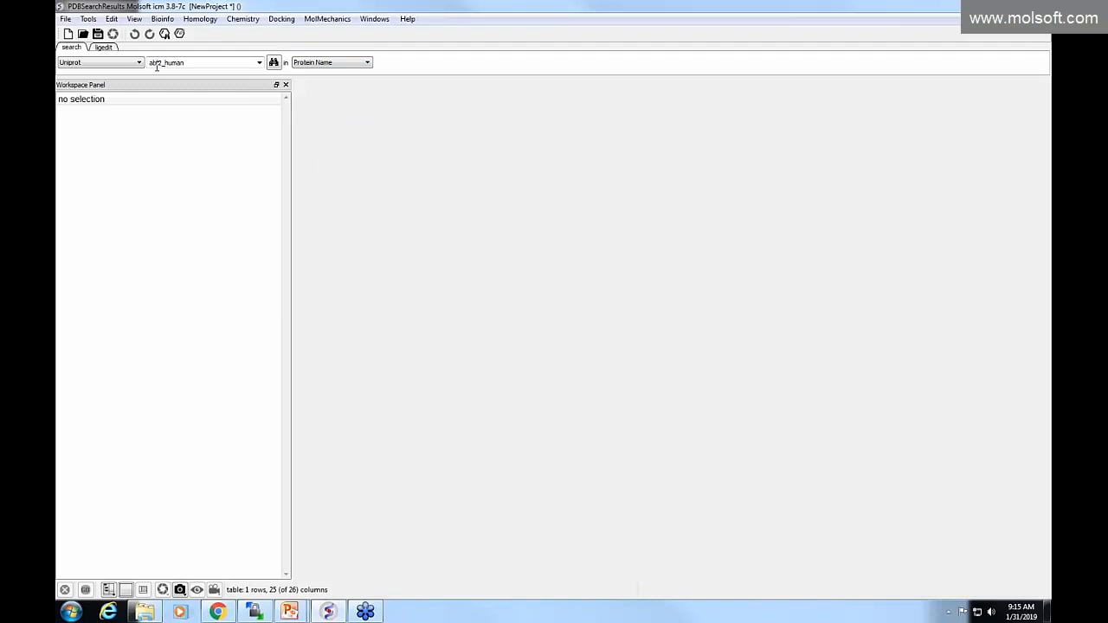
click(273, 66)
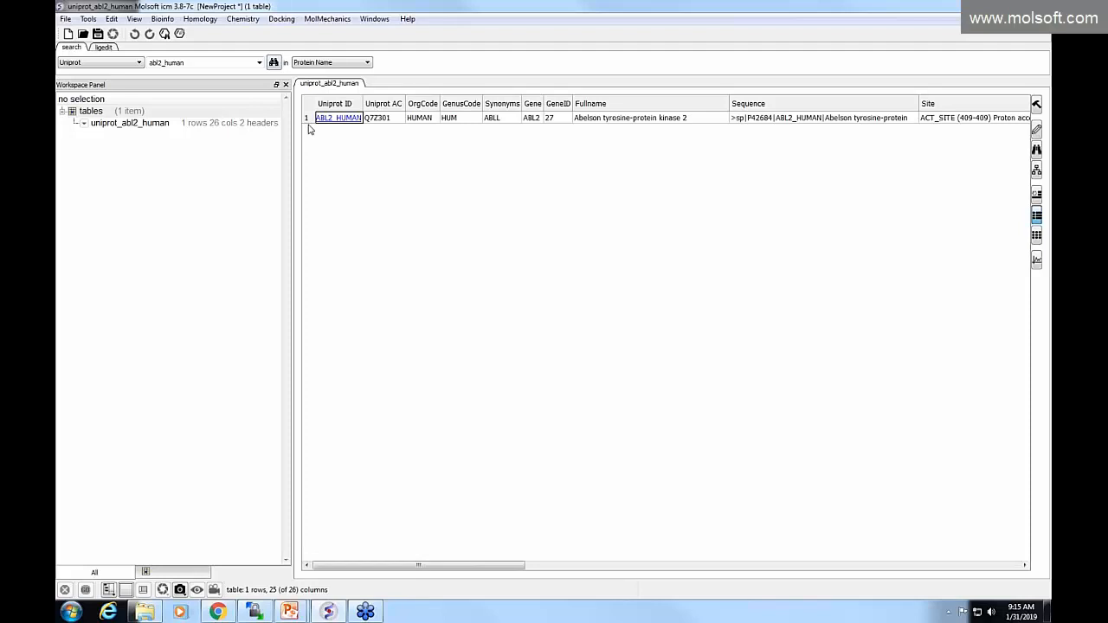
Increase the height of the ABL2_HUMAN result row and slightly widen its Uniprot AC column
drag(305, 124, 305, 258)
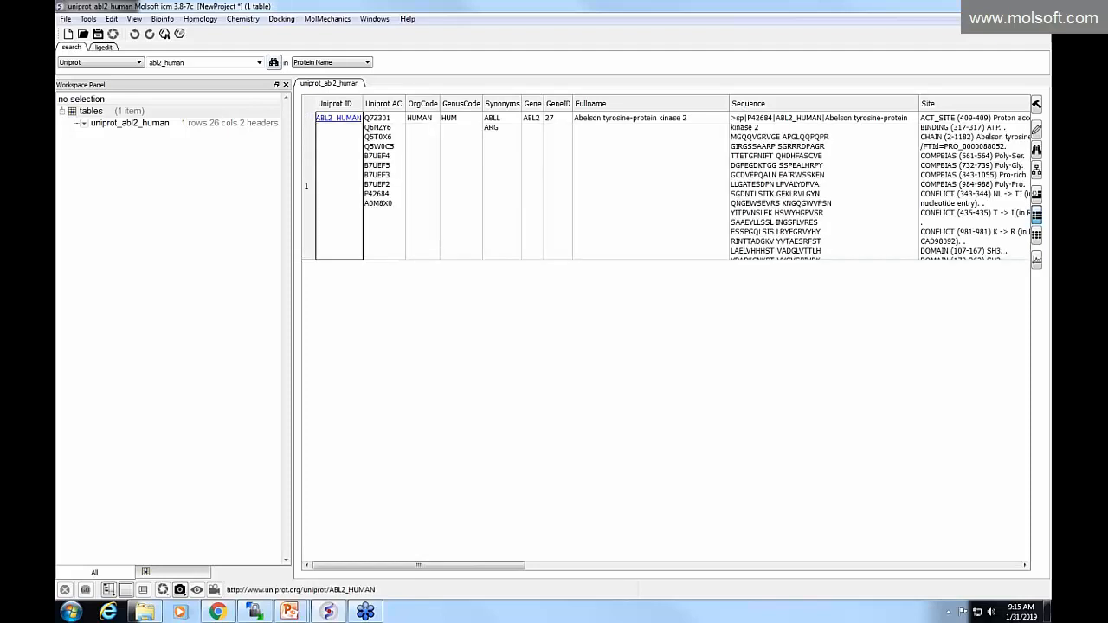
drag(405, 104, 411, 104)
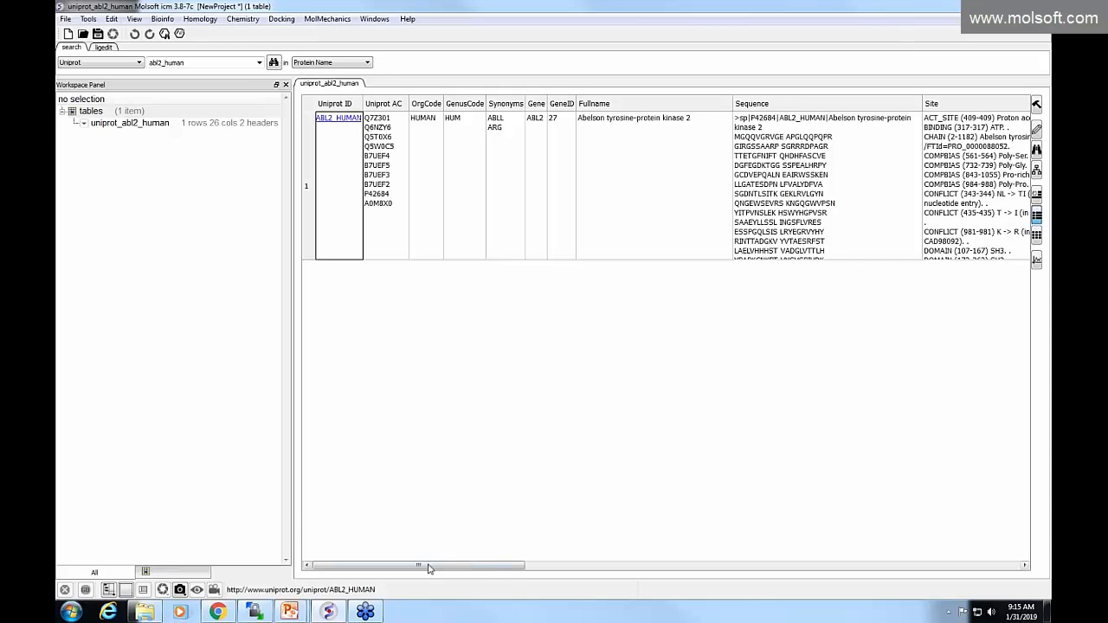
drag(428, 567, 357, 569)
Load the ABL2_HUMAN sequence from the result row into the workspace and expand its residues
click(457, 194)
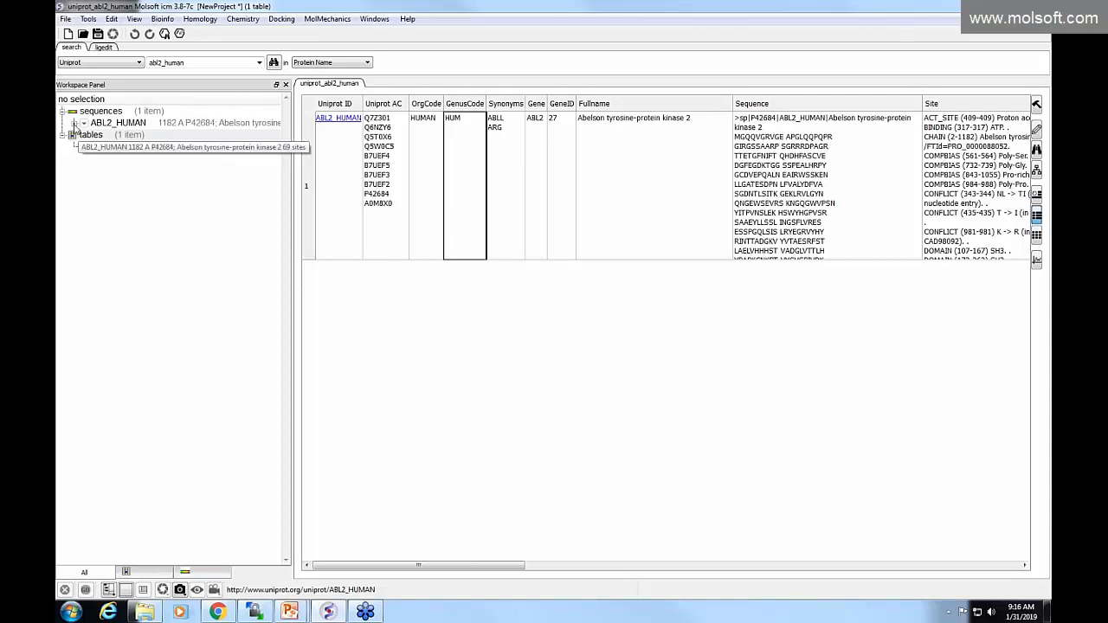
click(75, 123)
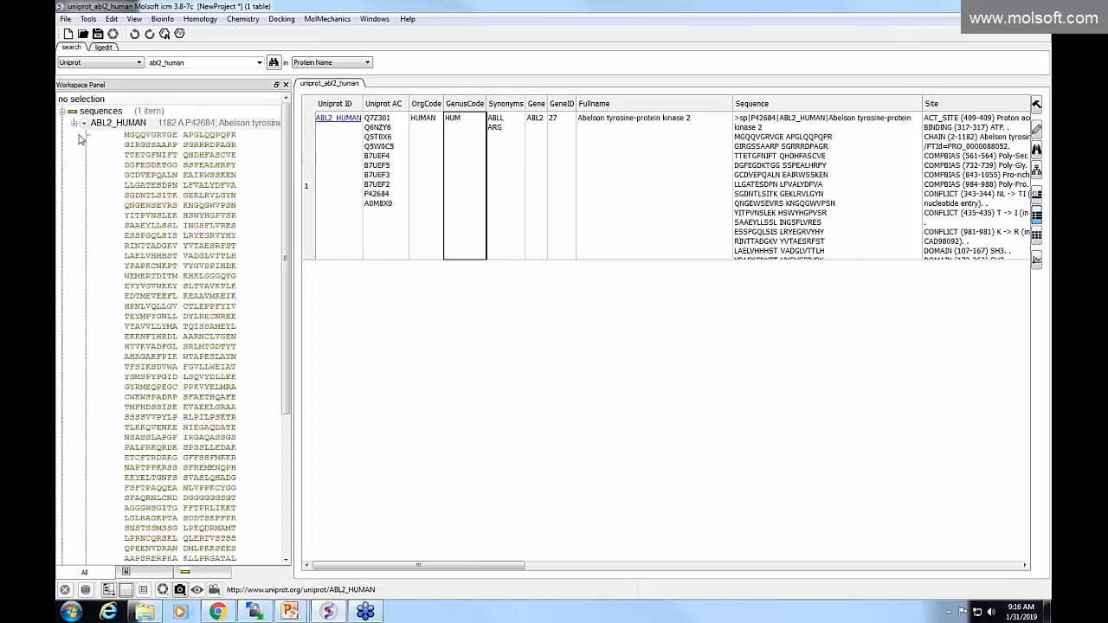
mouse_move(286, 187)
mouse_down()
mouse_move(296, 359)
mouse_move(287, 173)
mouse_up()
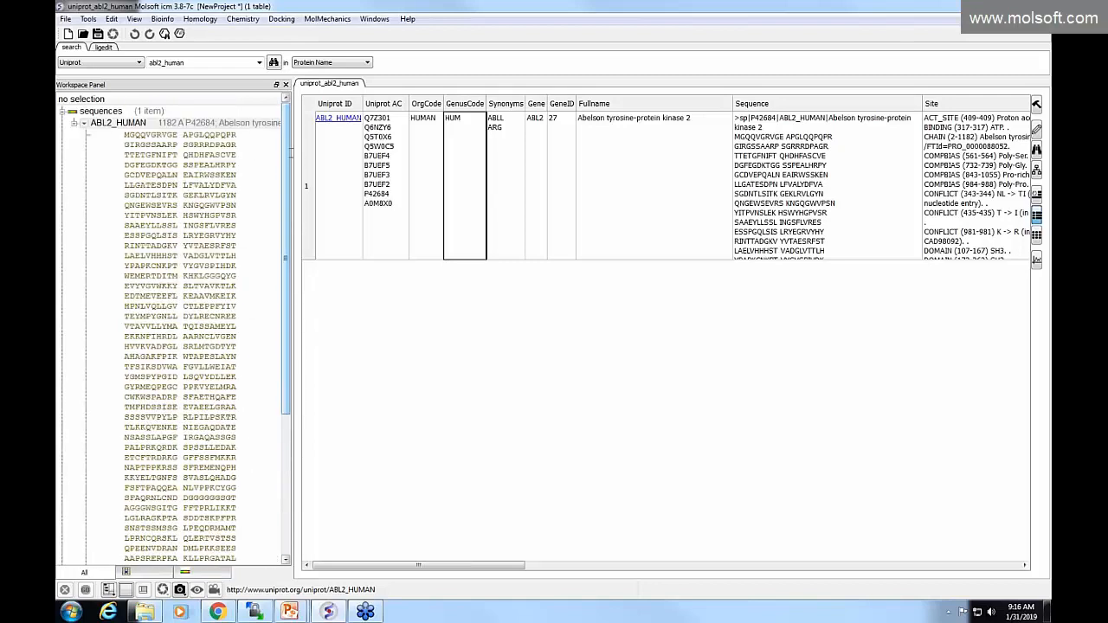
Expand the sites of ABL2_HUMAN and select the SH2 domain (173:263) to highlight it in the sequence
scroll(130, 541, down, 7)
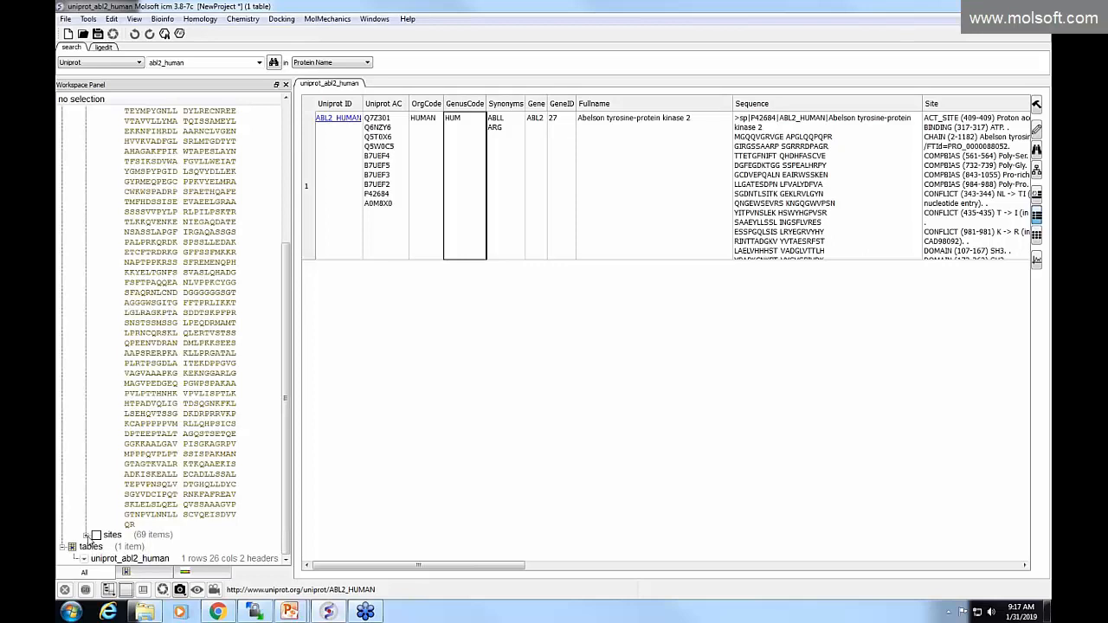
click(87, 535)
scroll(205, 403, down, 3)
scroll(205, 403, up, 13)
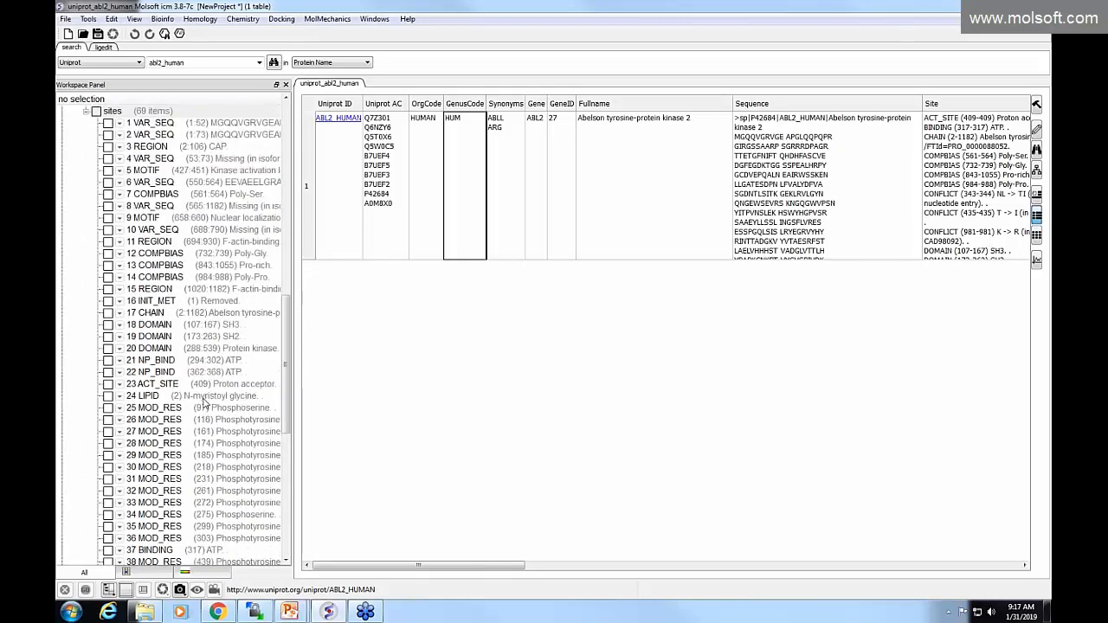
scroll(205, 403, up, 9)
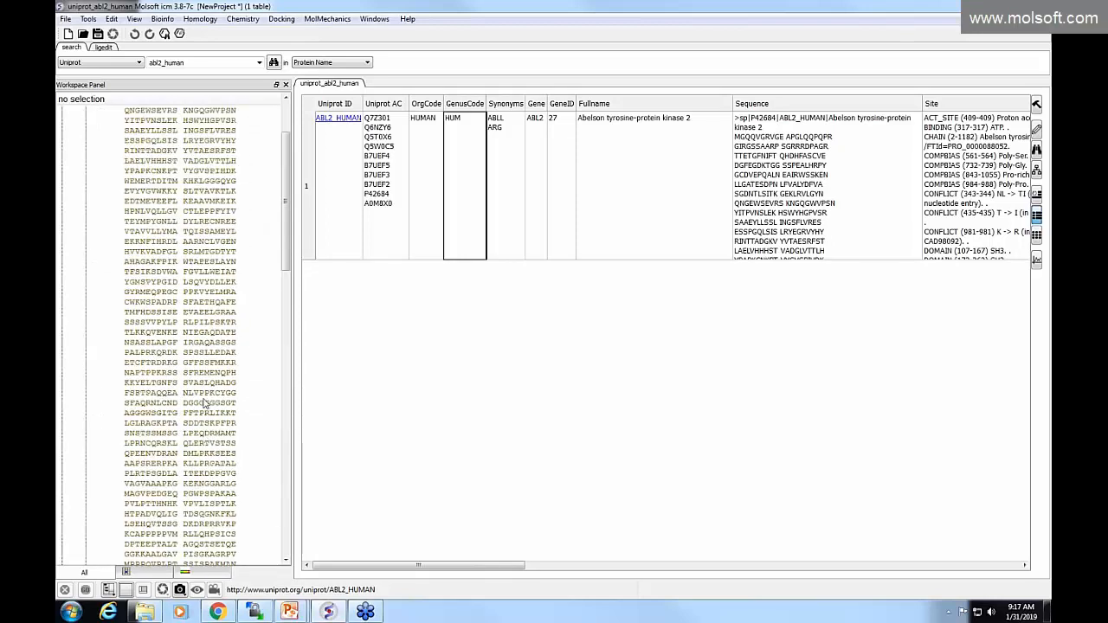
scroll(205, 404, down, 15)
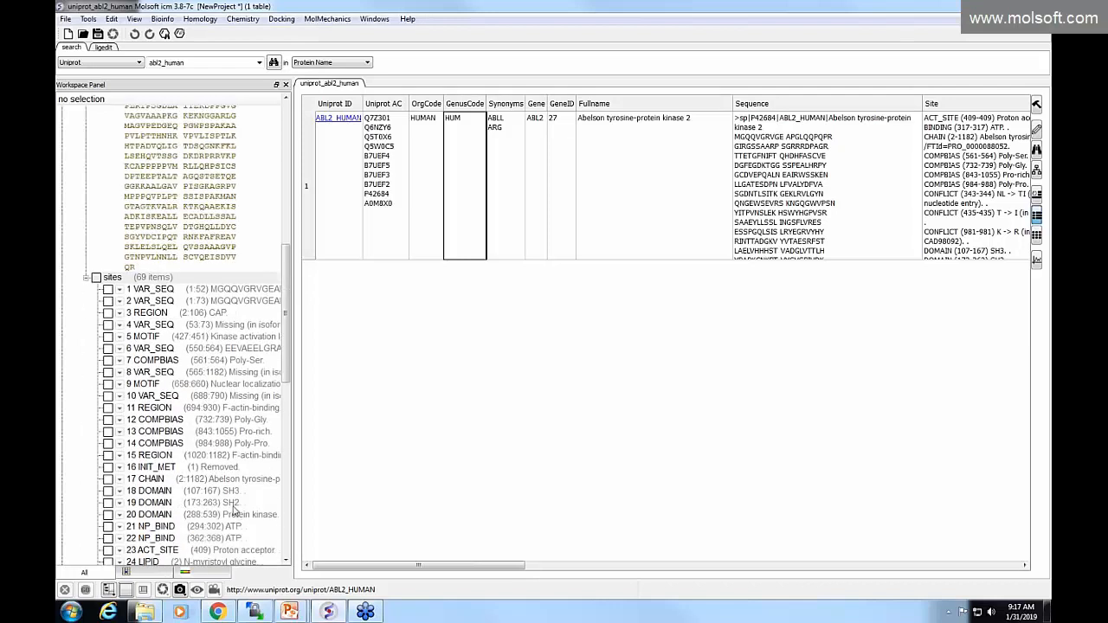
click(167, 504)
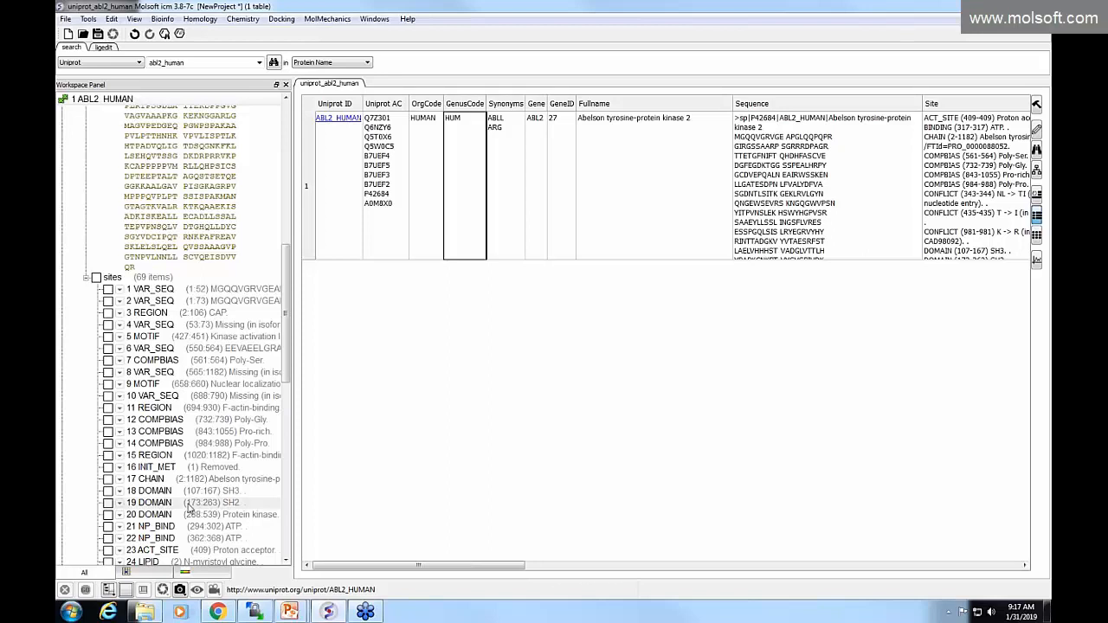
scroll(188, 509, up, 10)
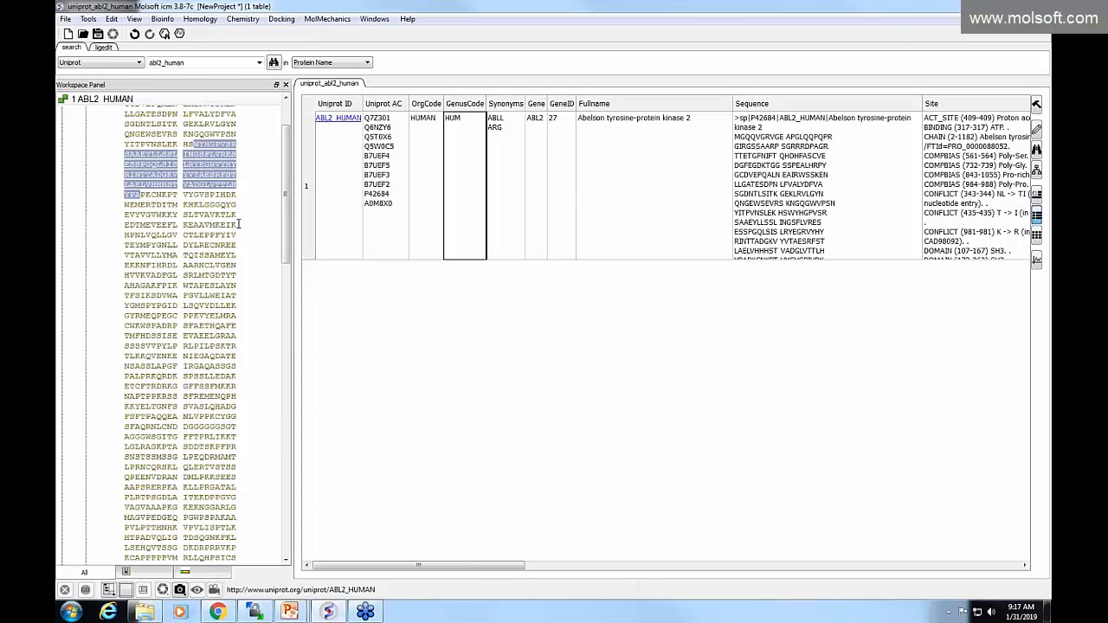
scroll(278, 115, up, 3)
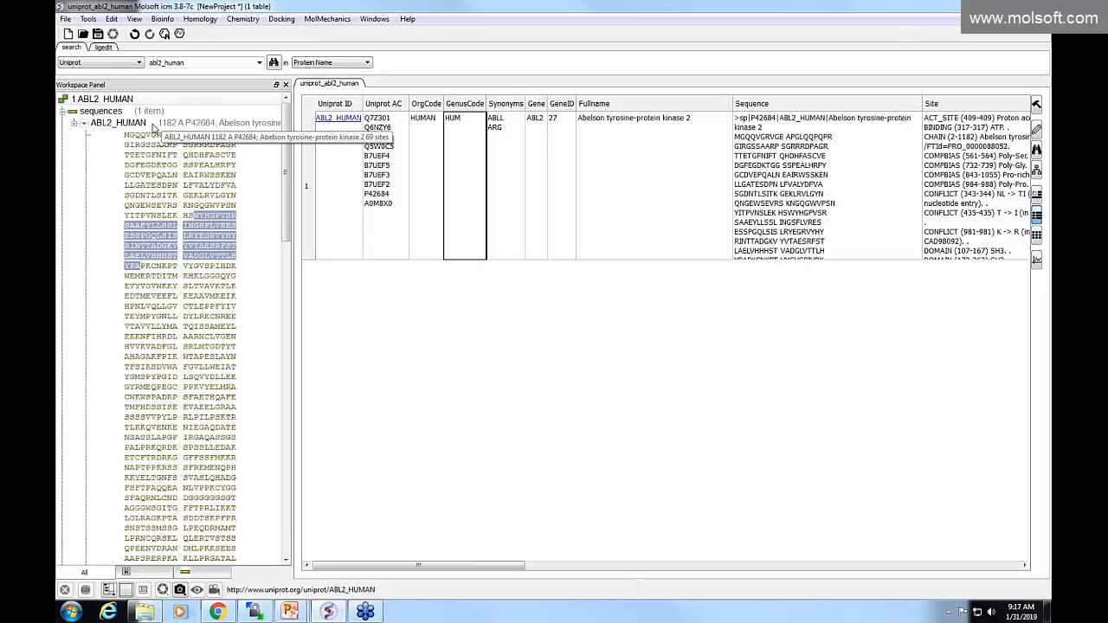
Open the ABL2_HUMAN sequence in the sequence editor and enlarge the editor window
right_click(139, 128)
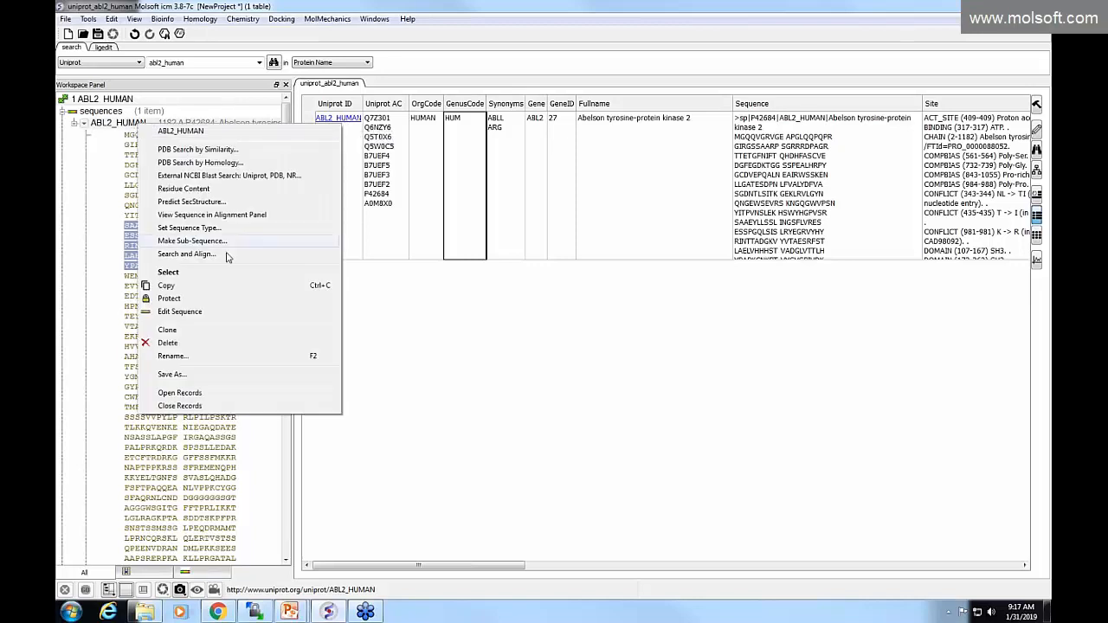
click(180, 312)
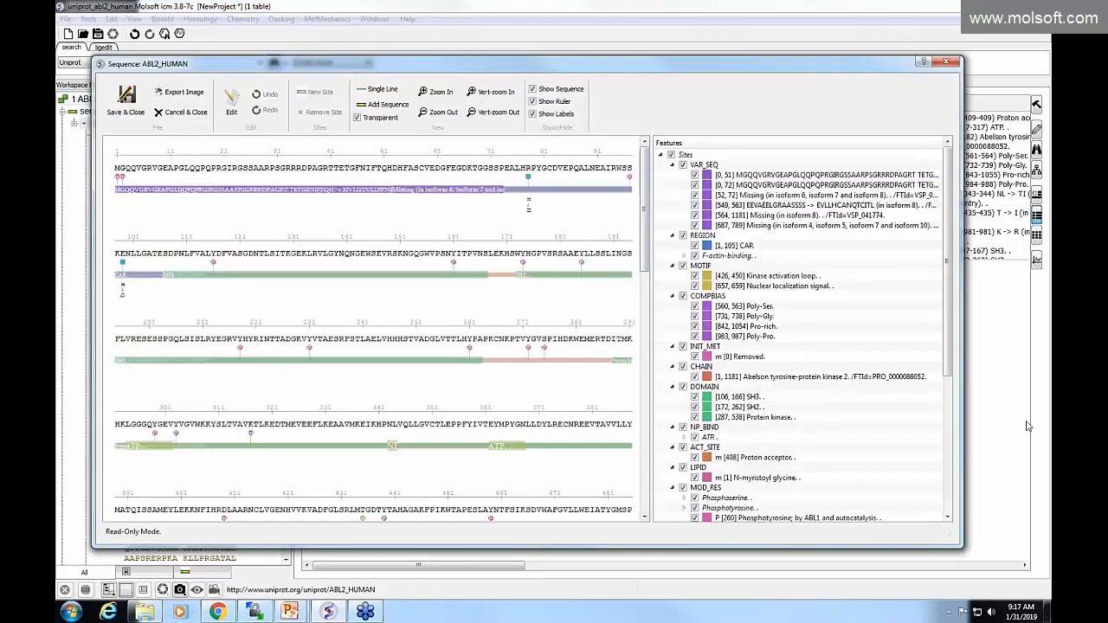
drag(960, 546, 994, 554)
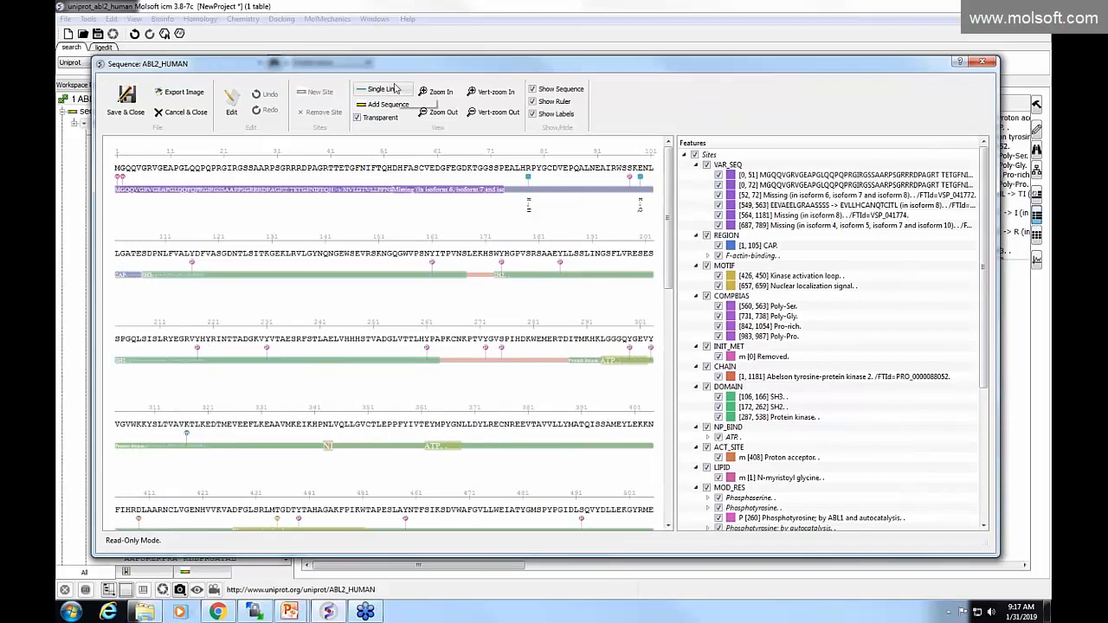
Examine the annotated features of ABL2_HUMAN, including sequence variants, motifs, domains, modified residues and conflicts
click(731, 173)
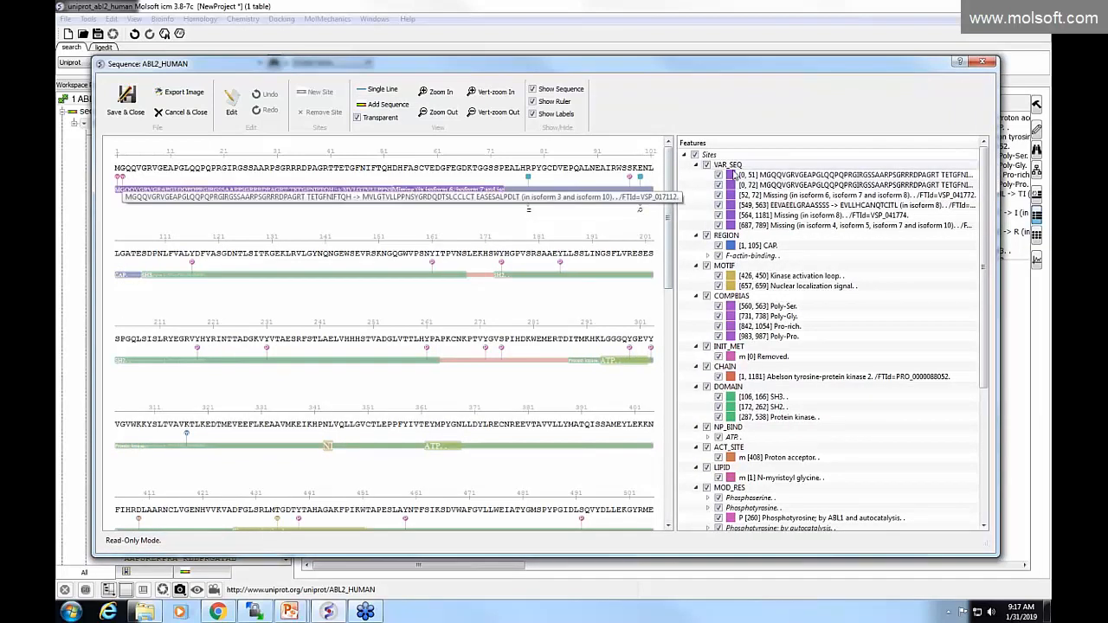
scroll(908, 241, down, 7)
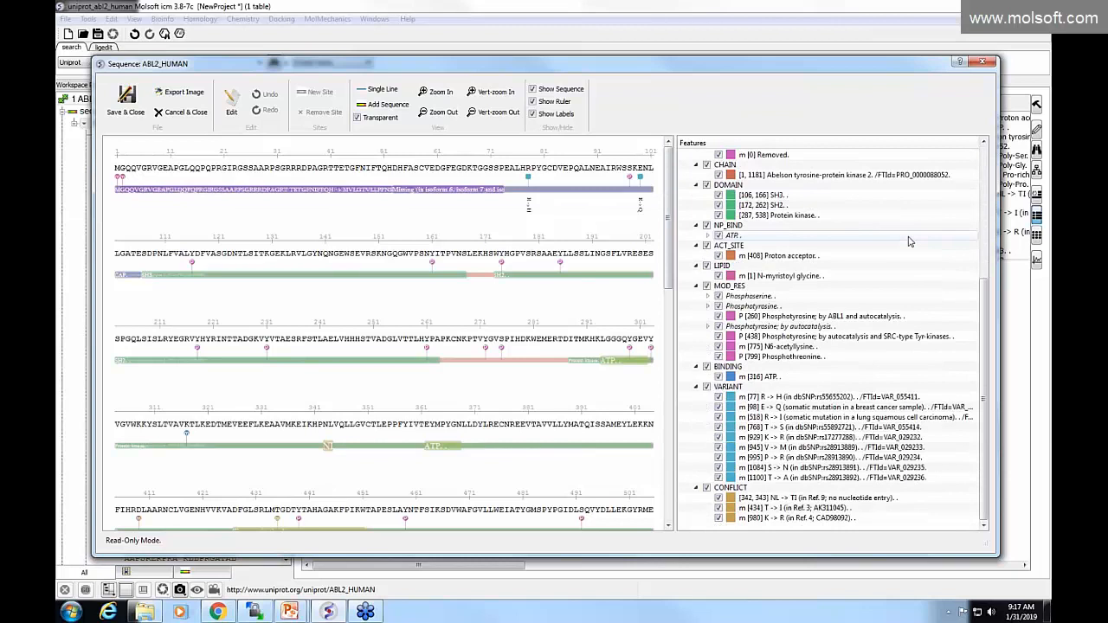
scroll(908, 242, up, 7)
scroll(909, 241, down, 7)
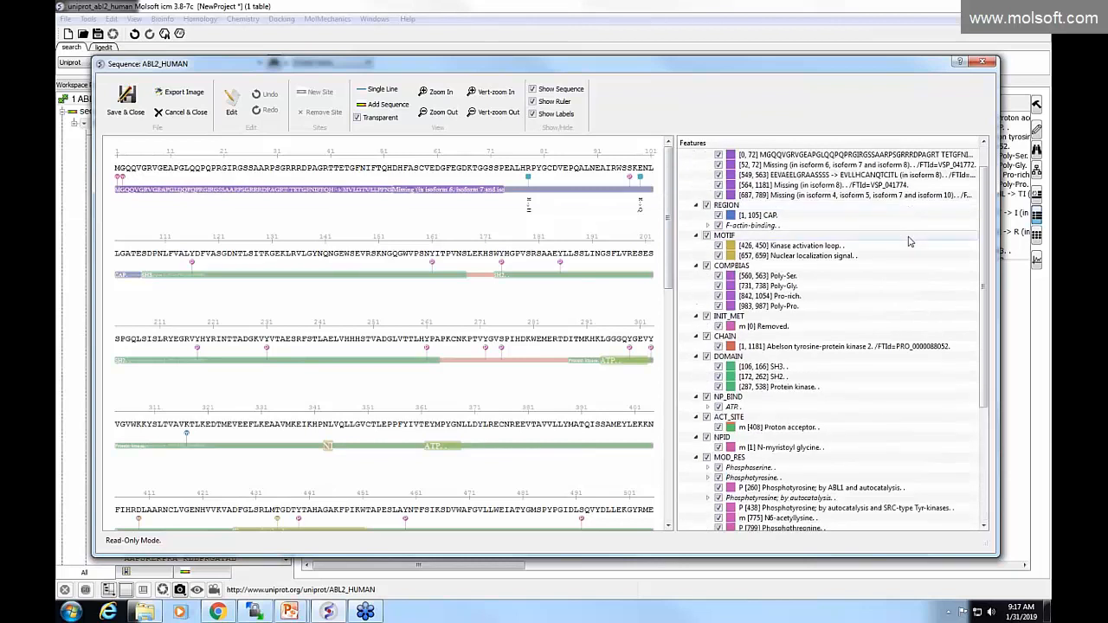
scroll(908, 242, up, 7)
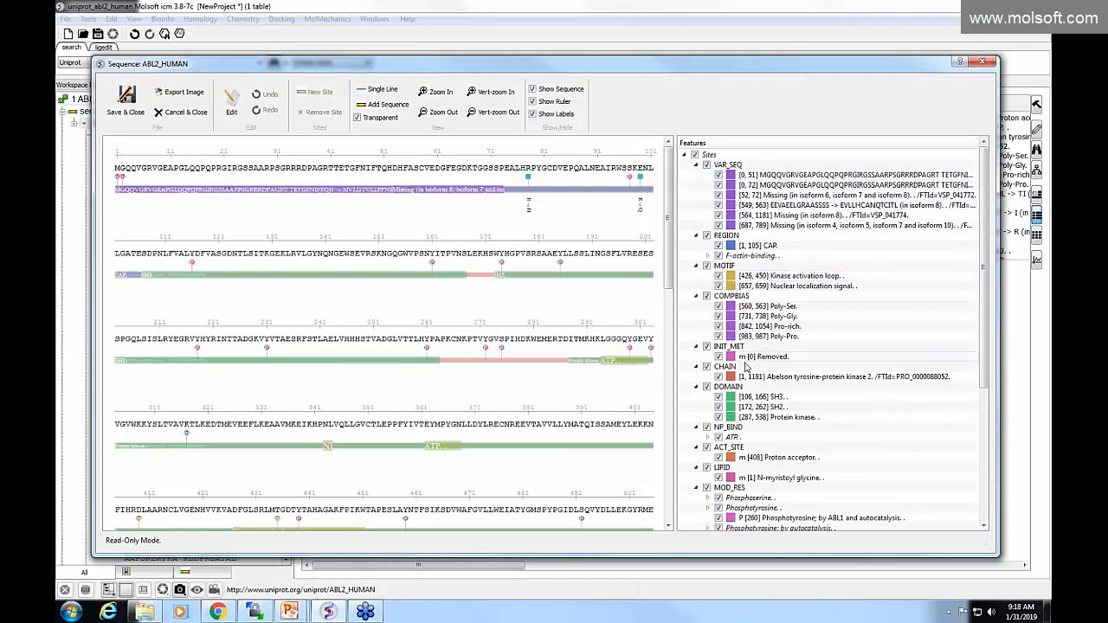
scroll(743, 348, down, 1)
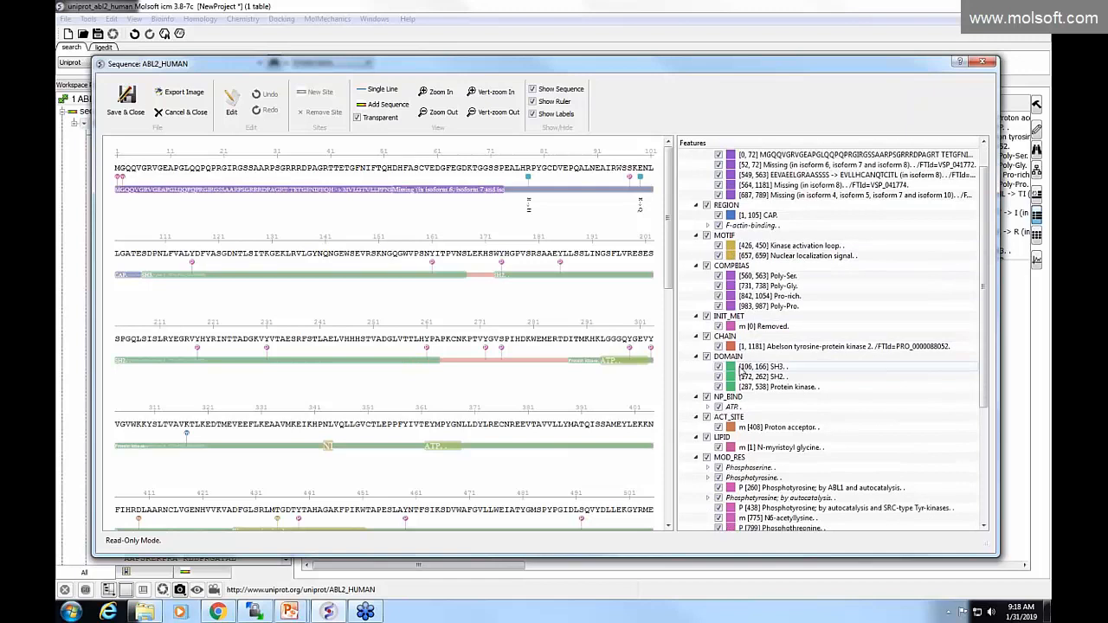
scroll(731, 372, down, 3)
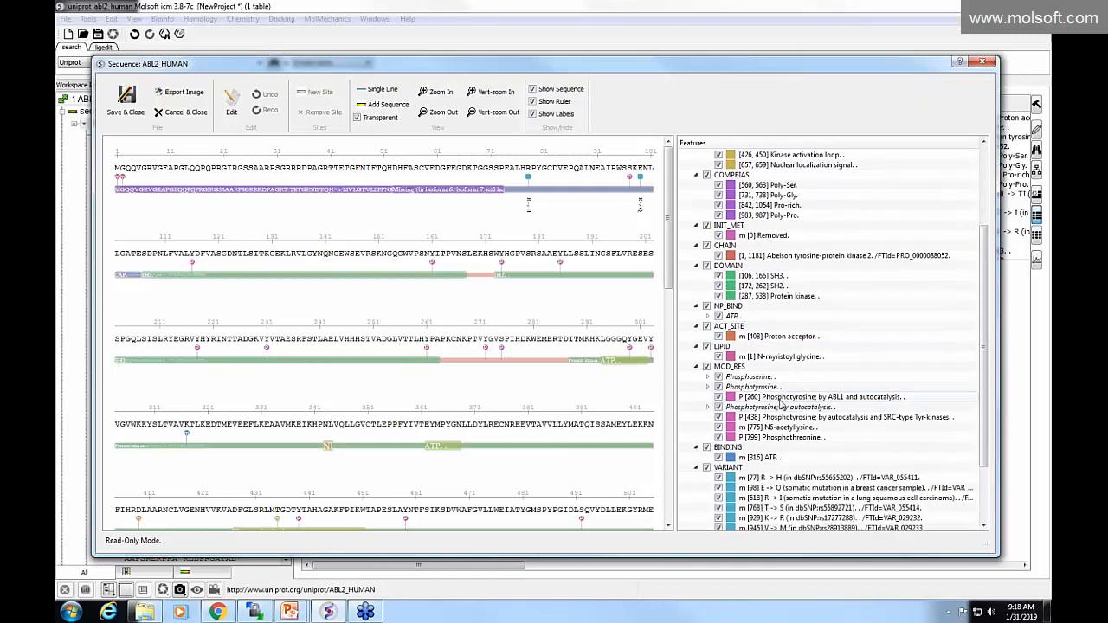
scroll(764, 412, down, 1)
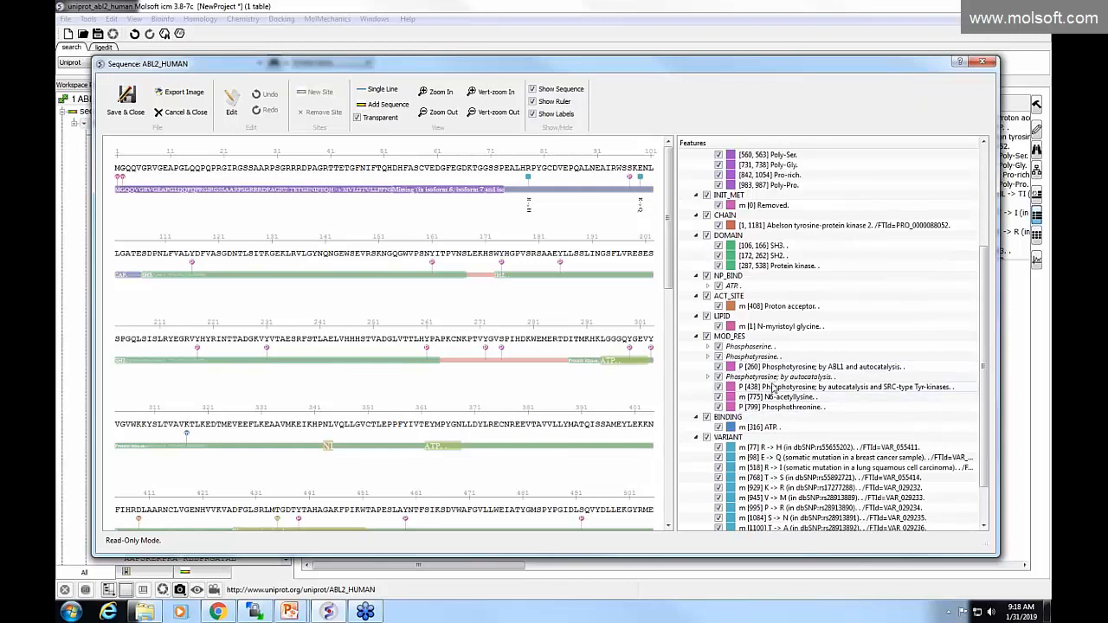
Locate the modified residues P [260], P [799] and P [438] one after another in the annotated sequence
click(777, 368)
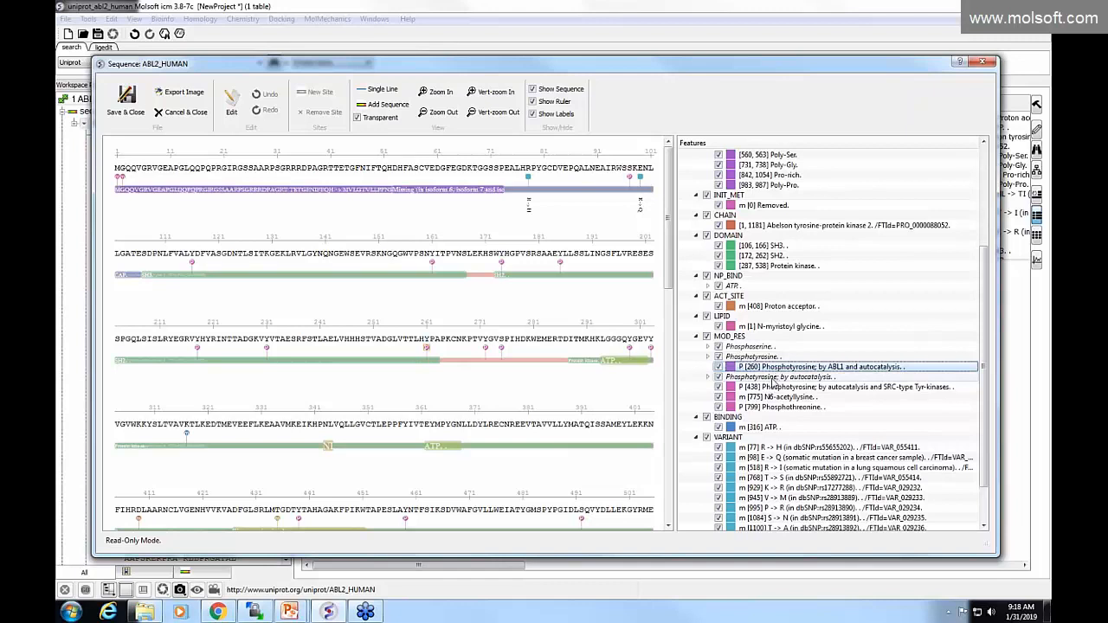
click(784, 407)
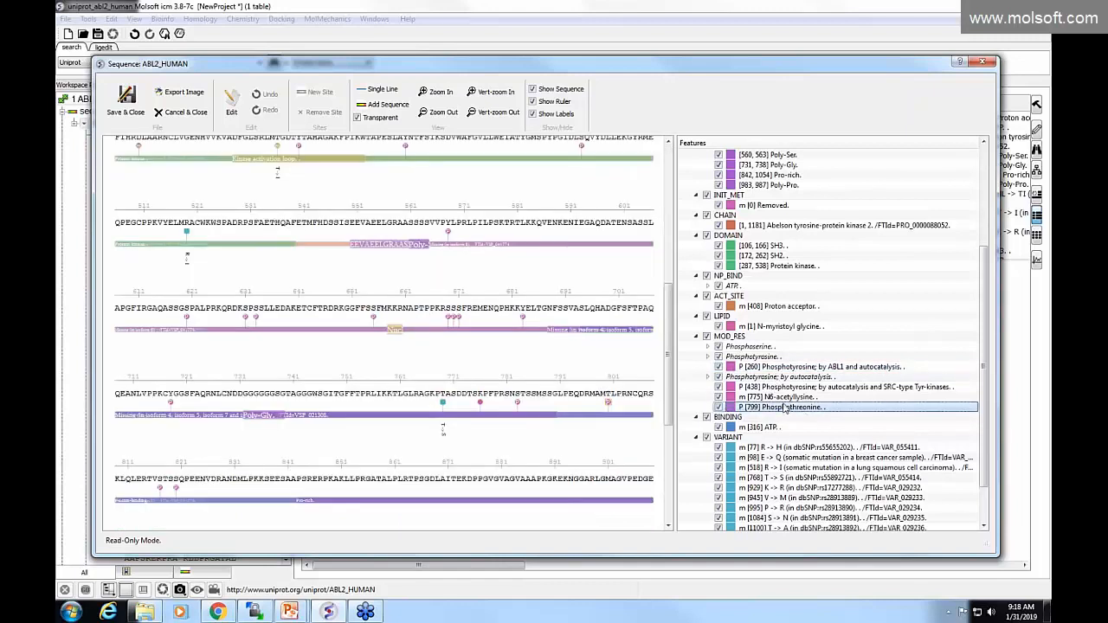
click(784, 387)
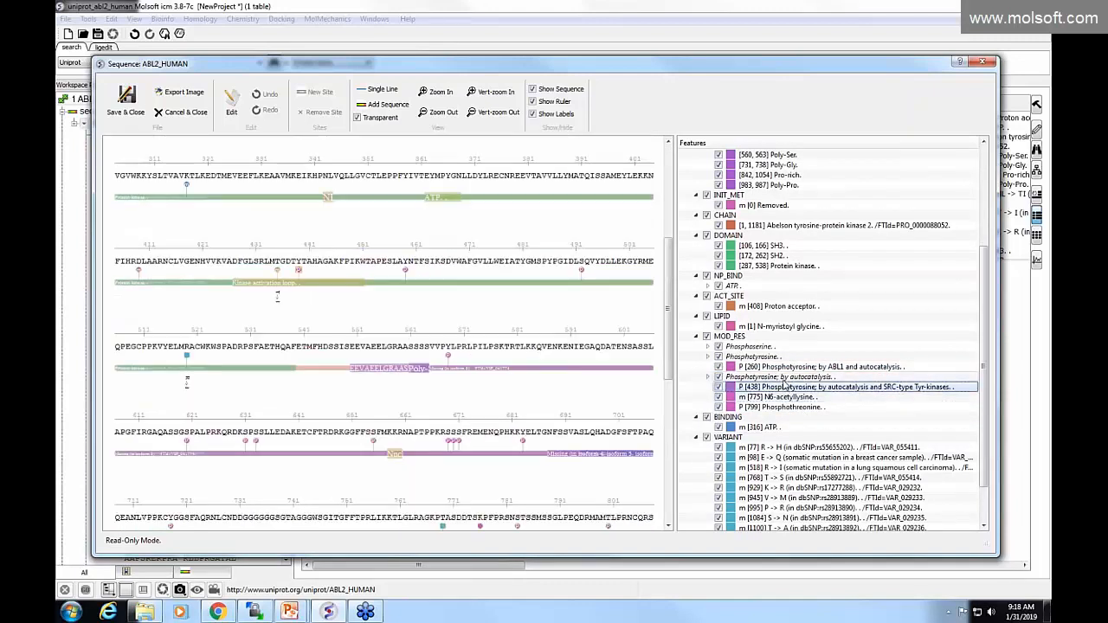
Expand both phosphotyrosine groups under MOD_RES and locate residues P [160] through P [217] one after another in the sequence
double_click(783, 377)
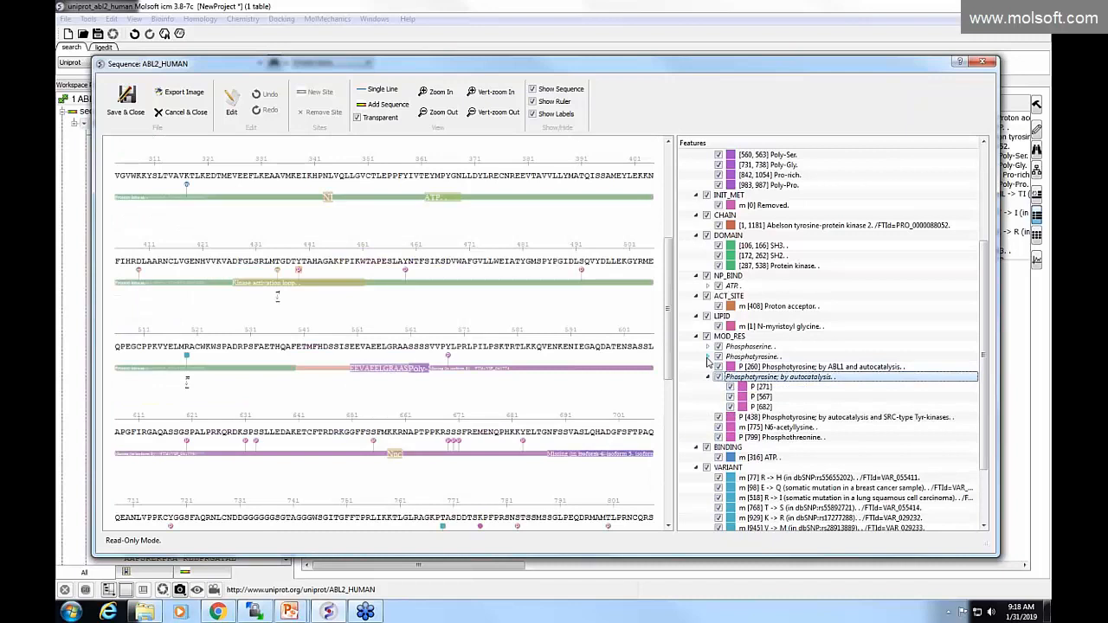
click(707, 356)
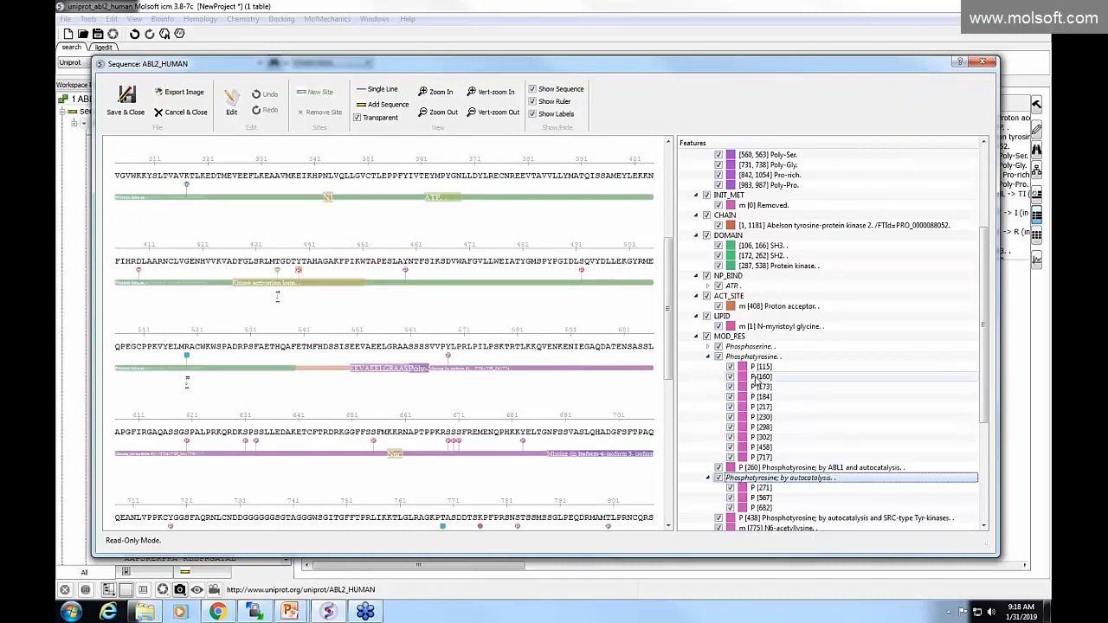
click(758, 377)
key(Down)
key(Down)
key(Down)
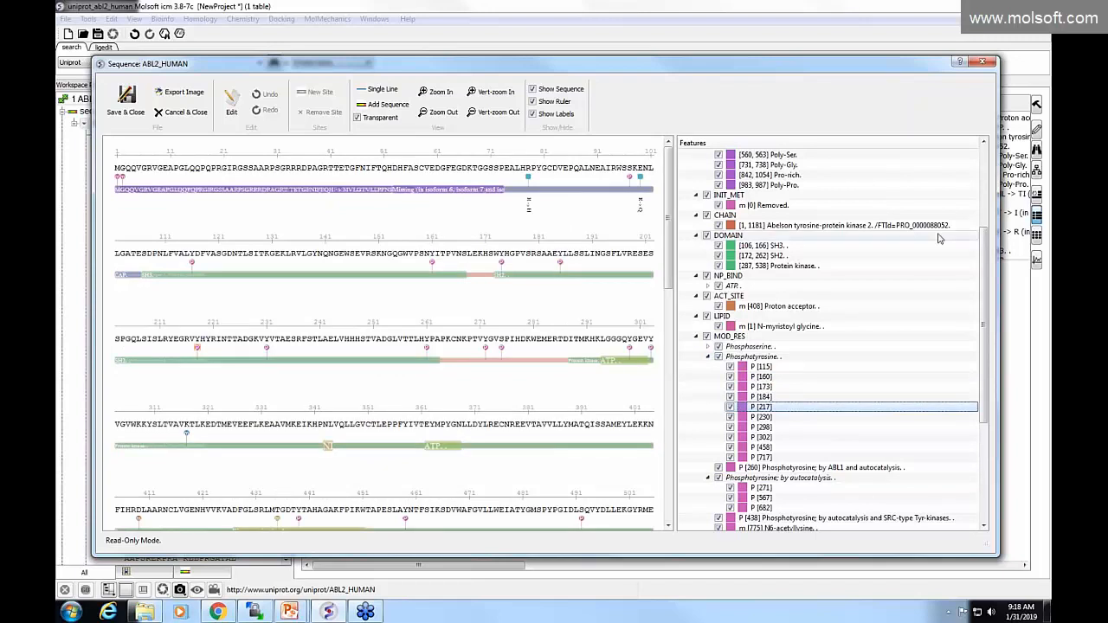
Toggle the display of all annotated sites off and on, leaving every site hidden
scroll(978, 235, up, 5)
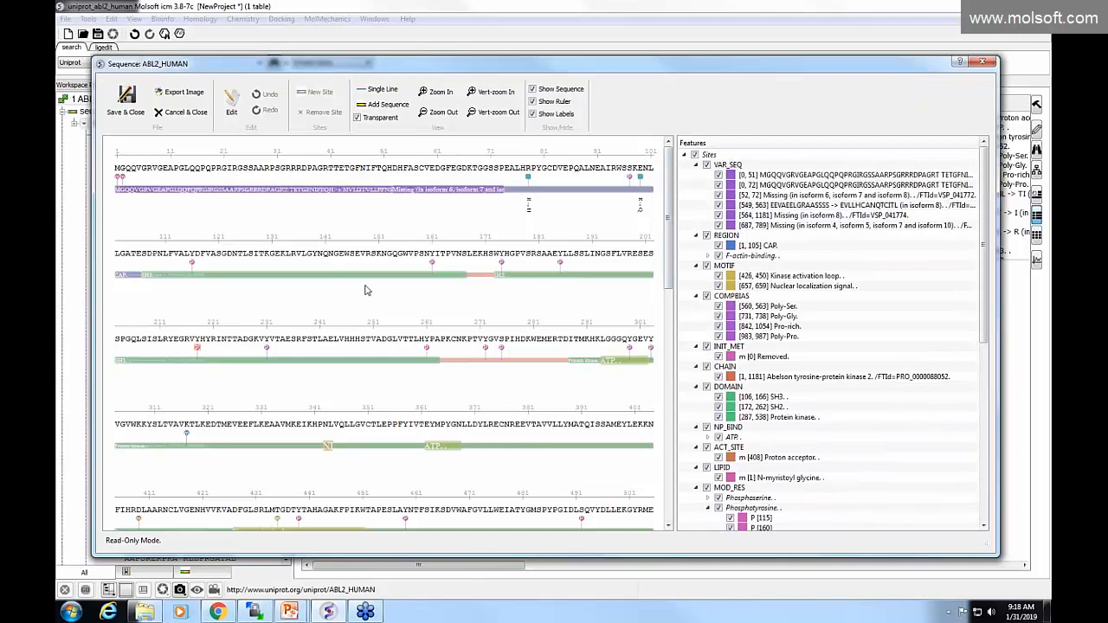
click(694, 156)
click(694, 155)
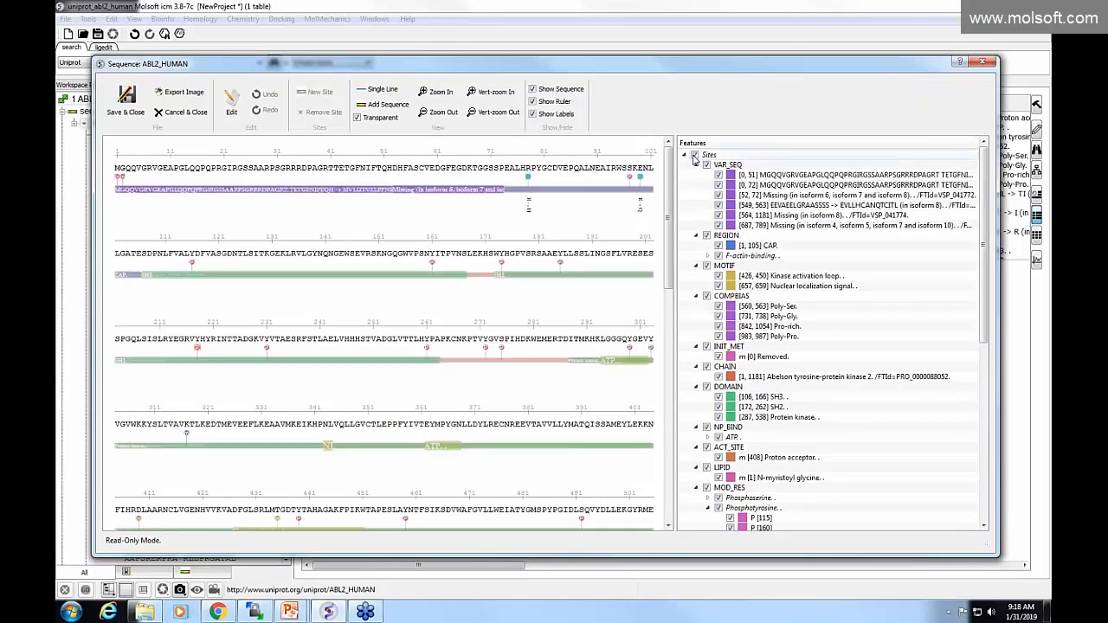
click(694, 156)
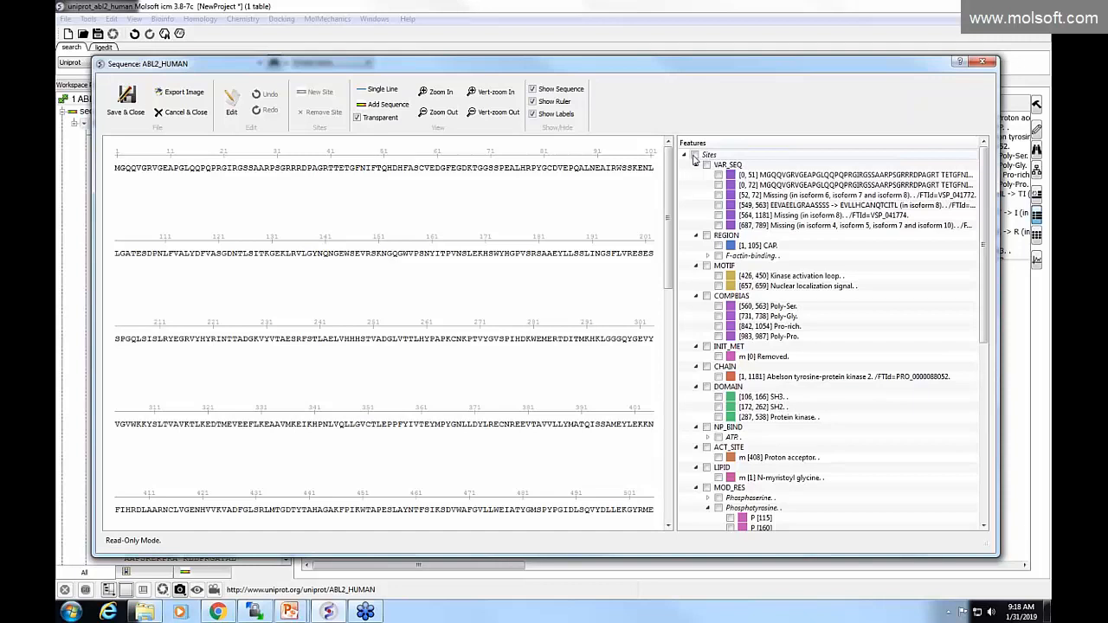
click(694, 155)
click(694, 156)
Show only the VAR_SEQ features and examine where they fall along the sequence
click(706, 165)
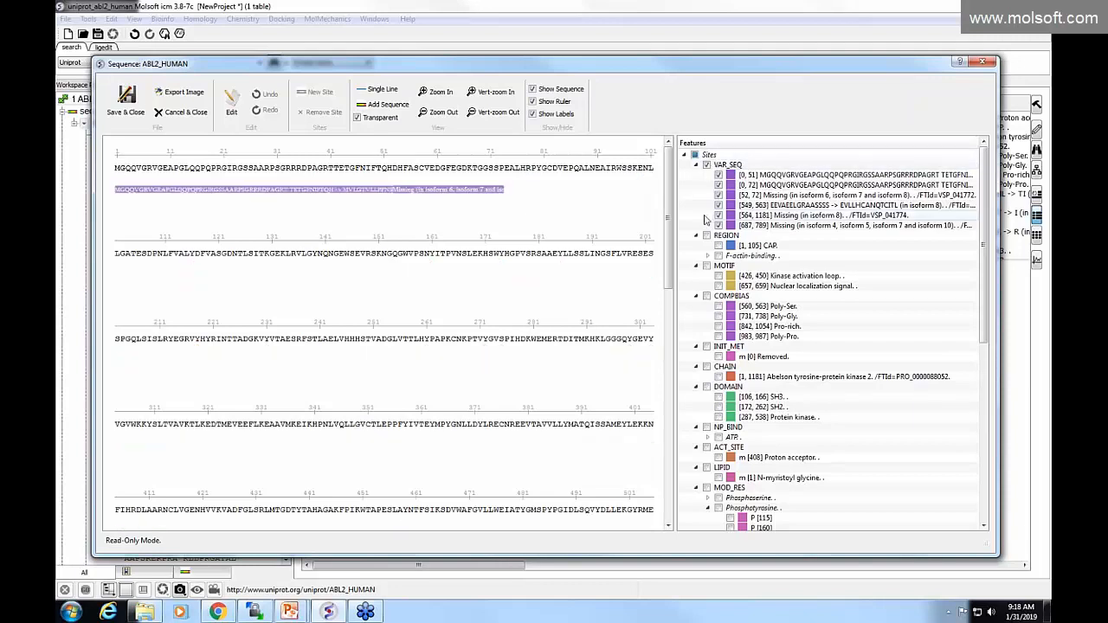
scroll(671, 253, down, 1)
drag(672, 256, 655, 208)
scroll(456, 228, down, 1)
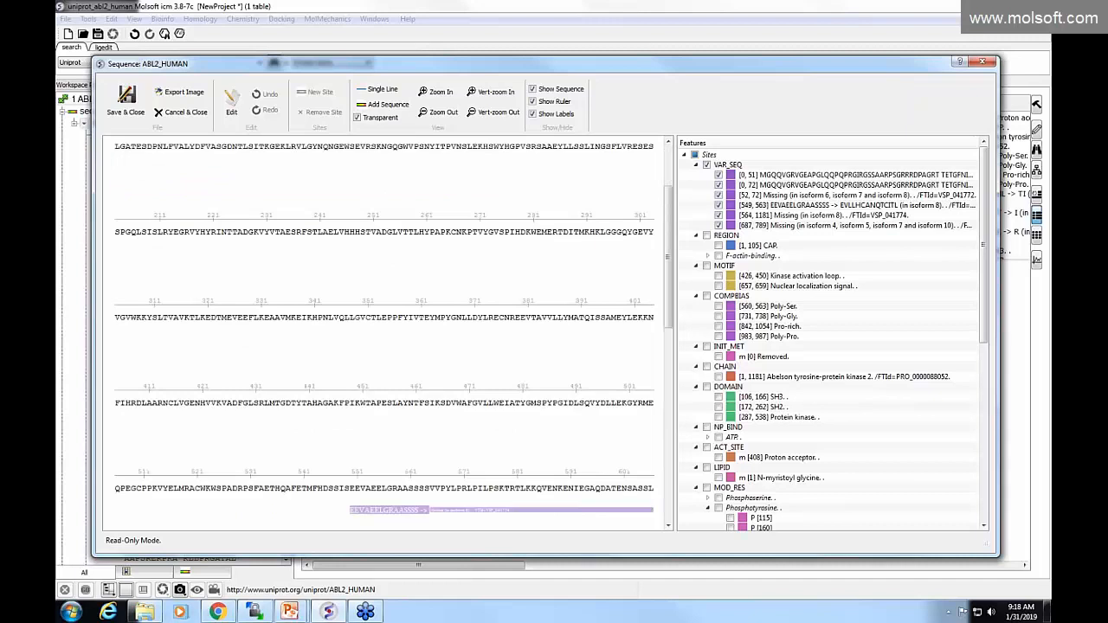
scroll(456, 229, up, 1)
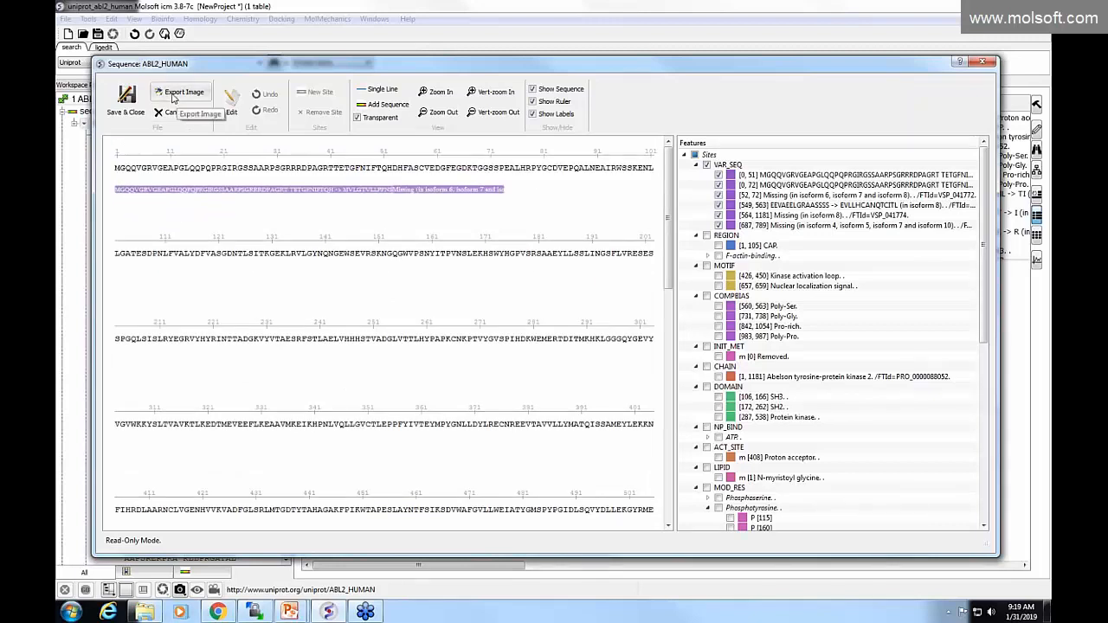
Check which file formats are available for exporting the sequence as an image, without exporting it
click(173, 95)
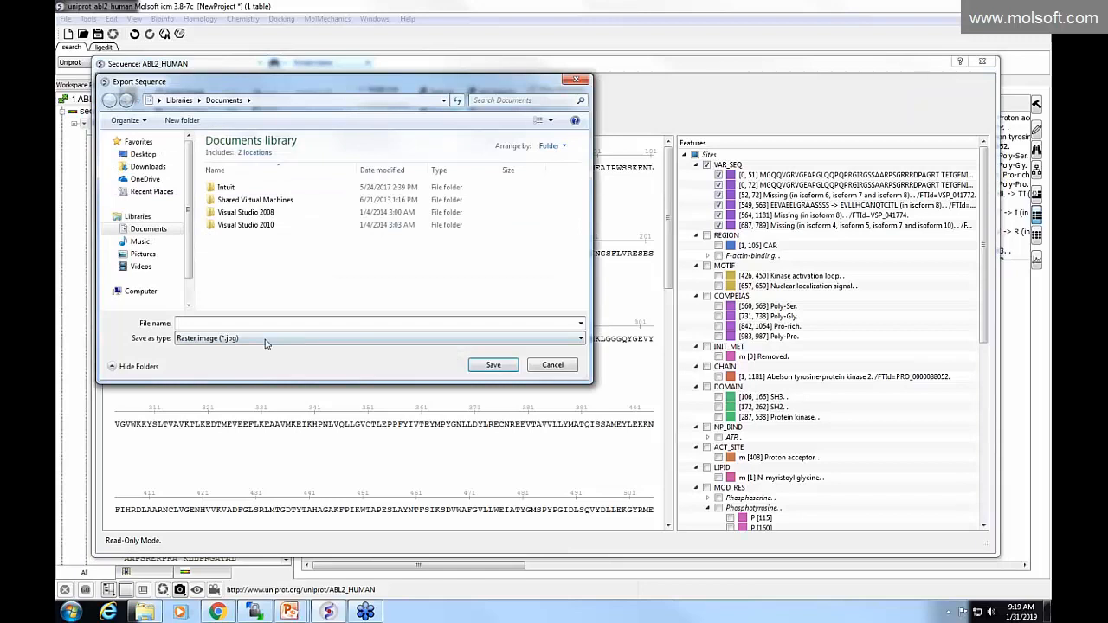
click(265, 340)
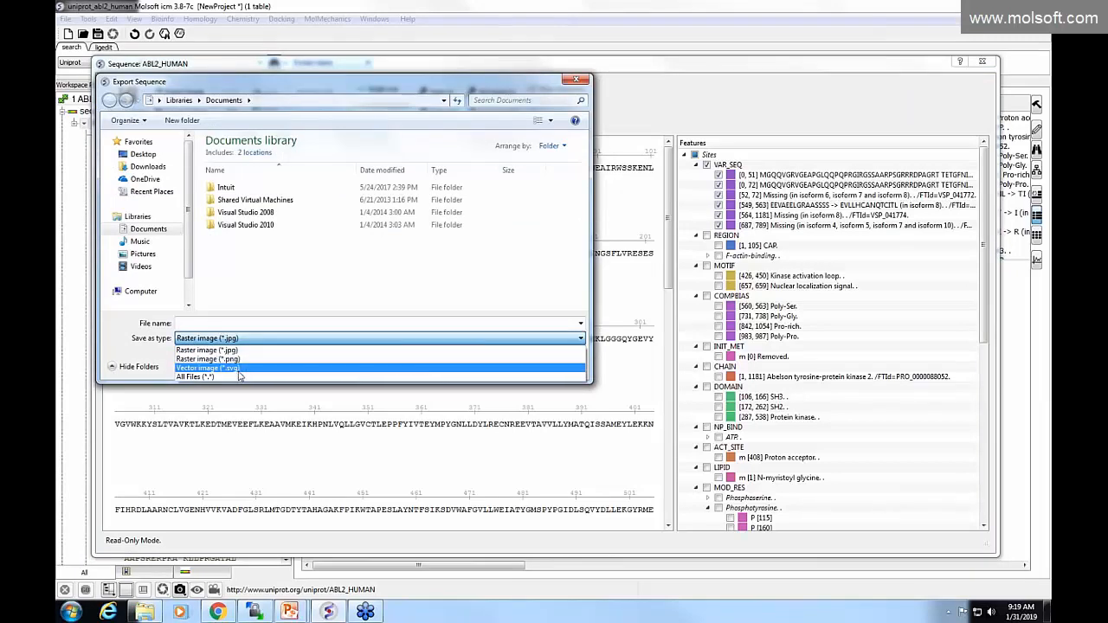
click(158, 378)
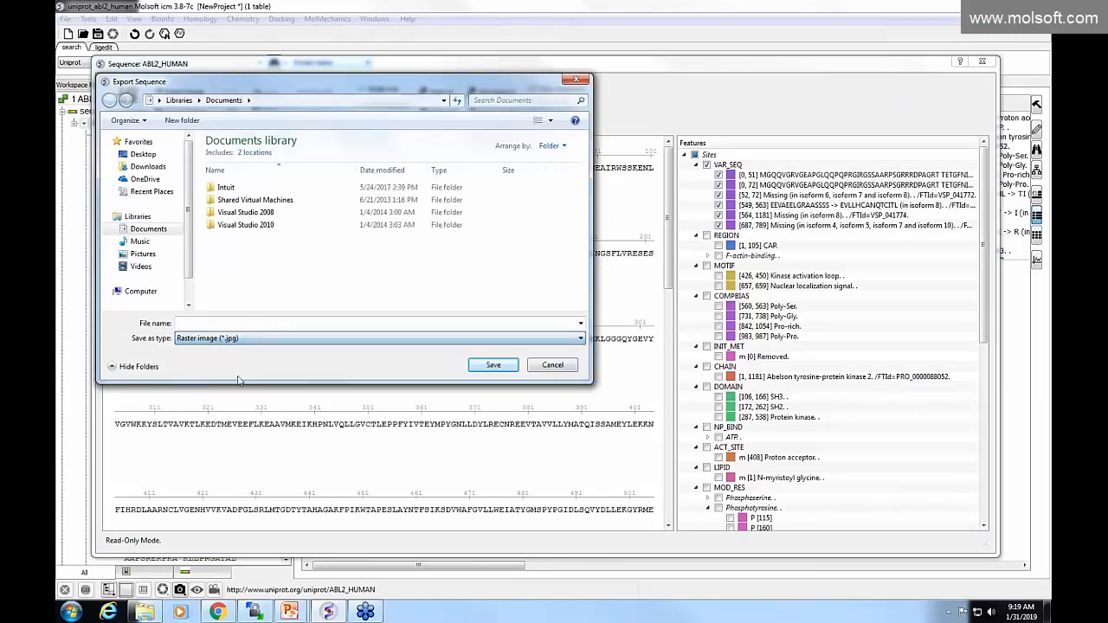
click(551, 365)
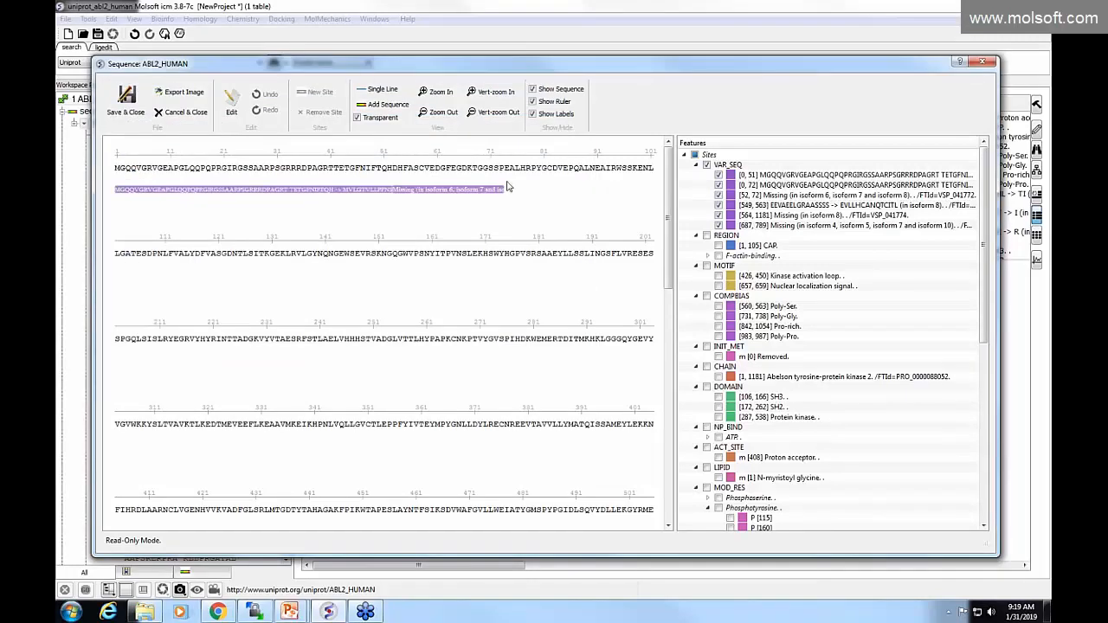
Display the sequence on a single line with all annotated sites shown
click(378, 90)
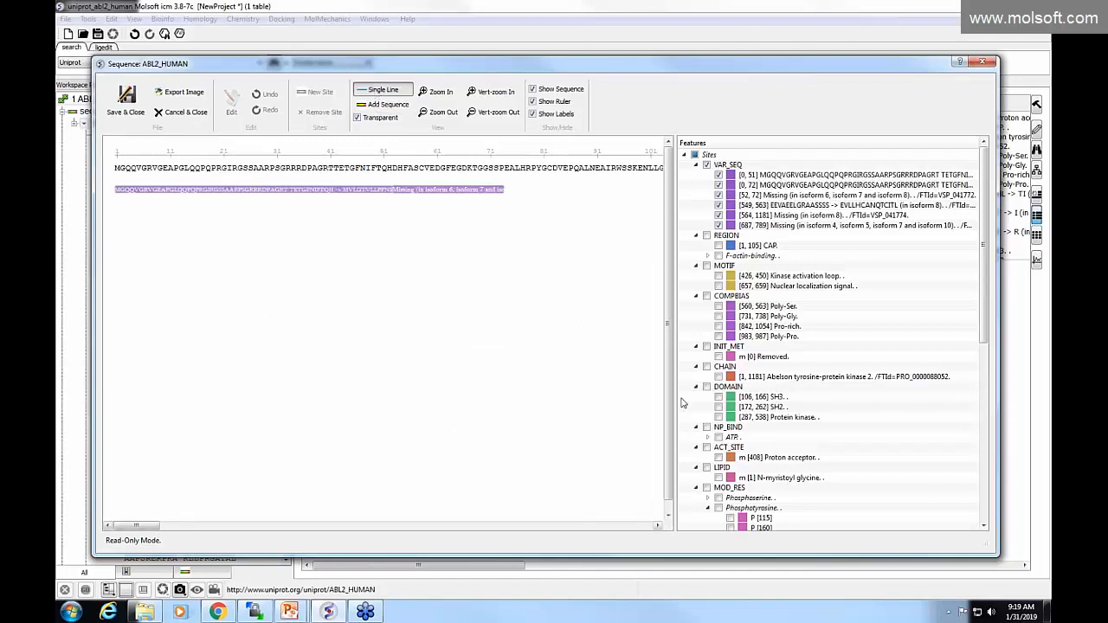
click(694, 155)
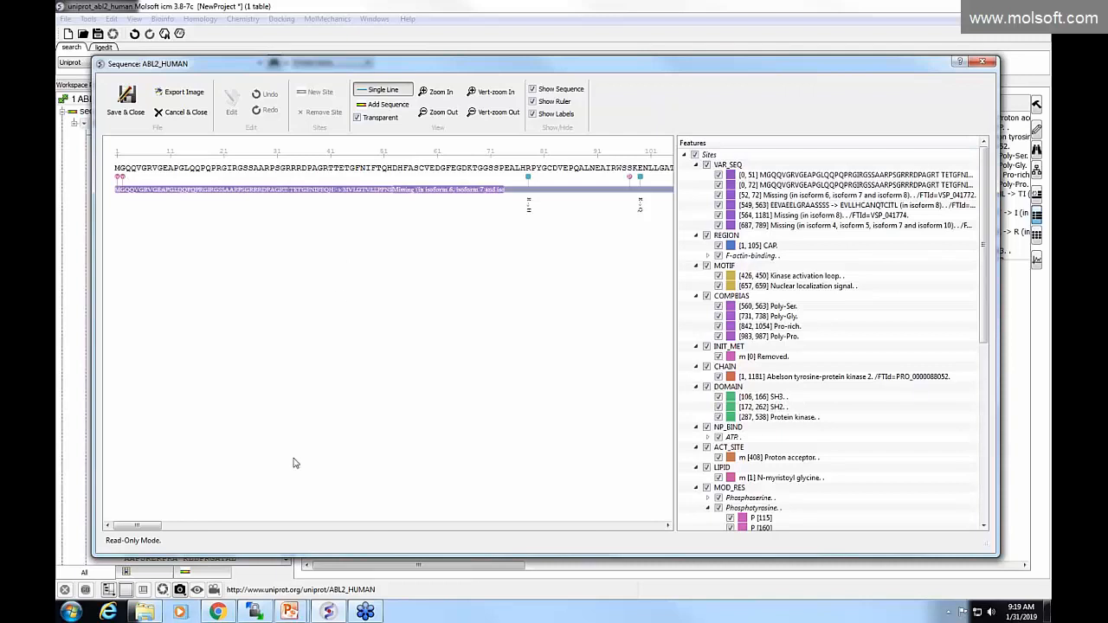
mouse_move(158, 526)
mouse_down()
mouse_move(459, 540)
mouse_move(145, 540)
mouse_up()
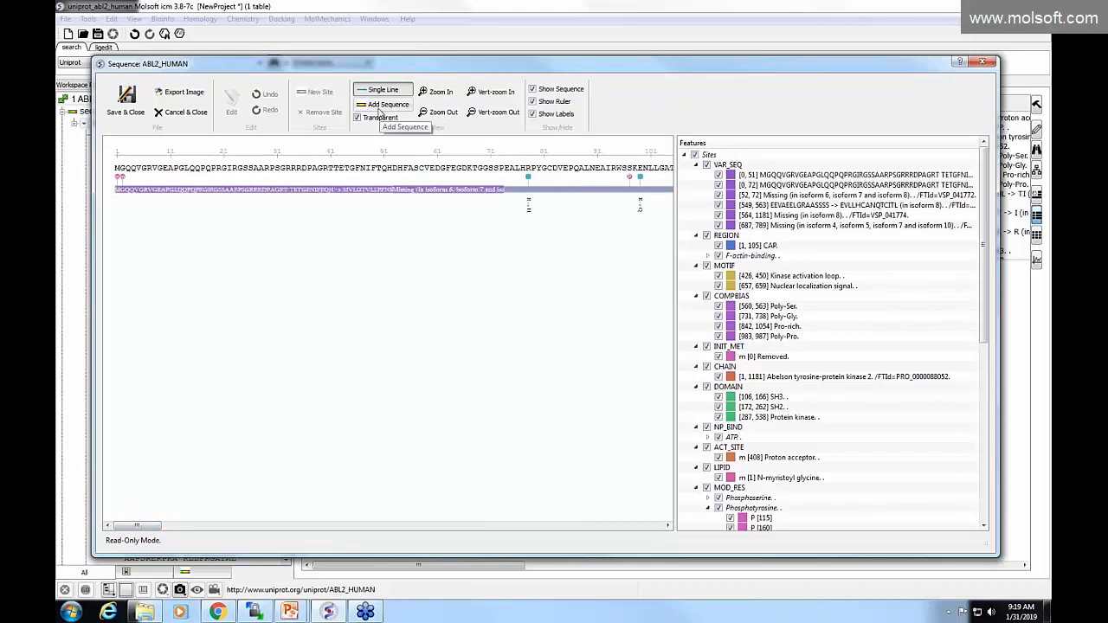
Look at the option for adding another sequence without adding one, and toggle the feature bars' transparency off and back on
click(378, 107)
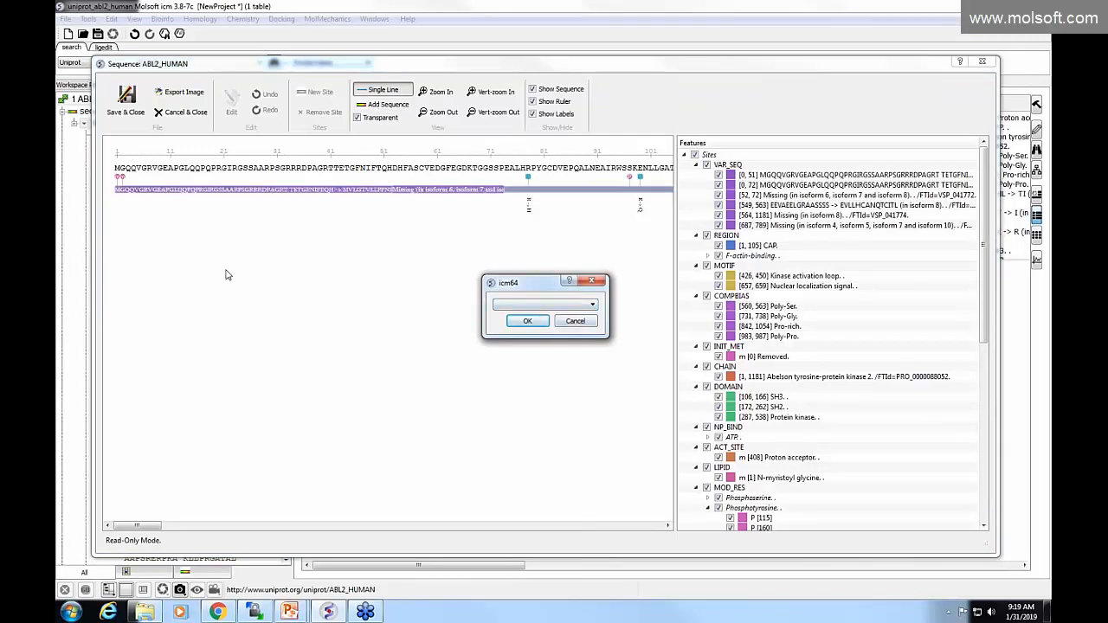
click(582, 325)
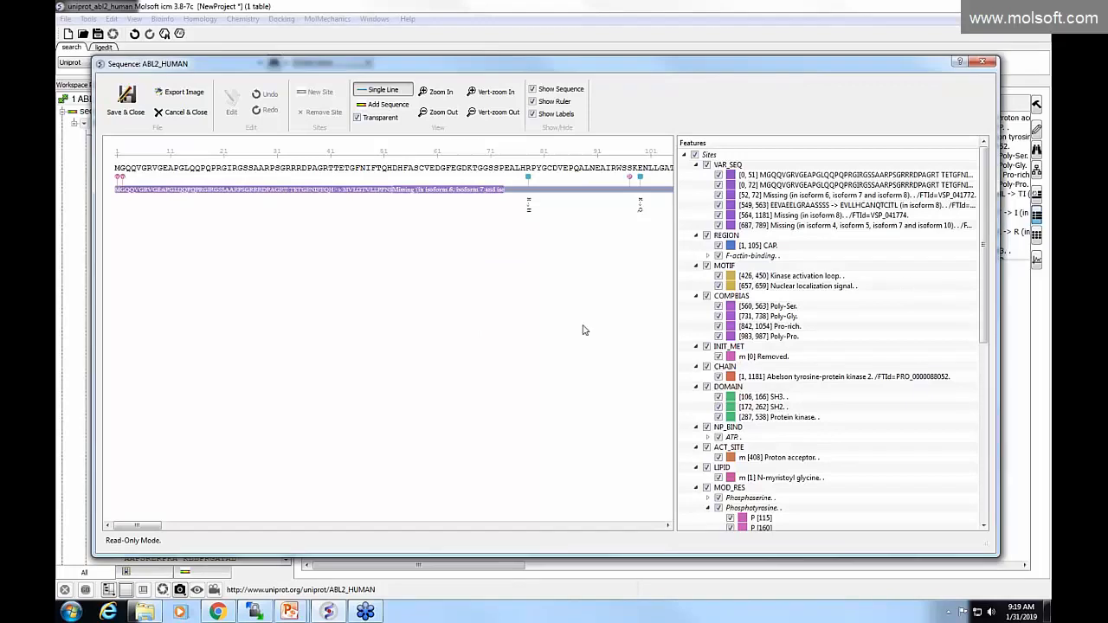
click(373, 121)
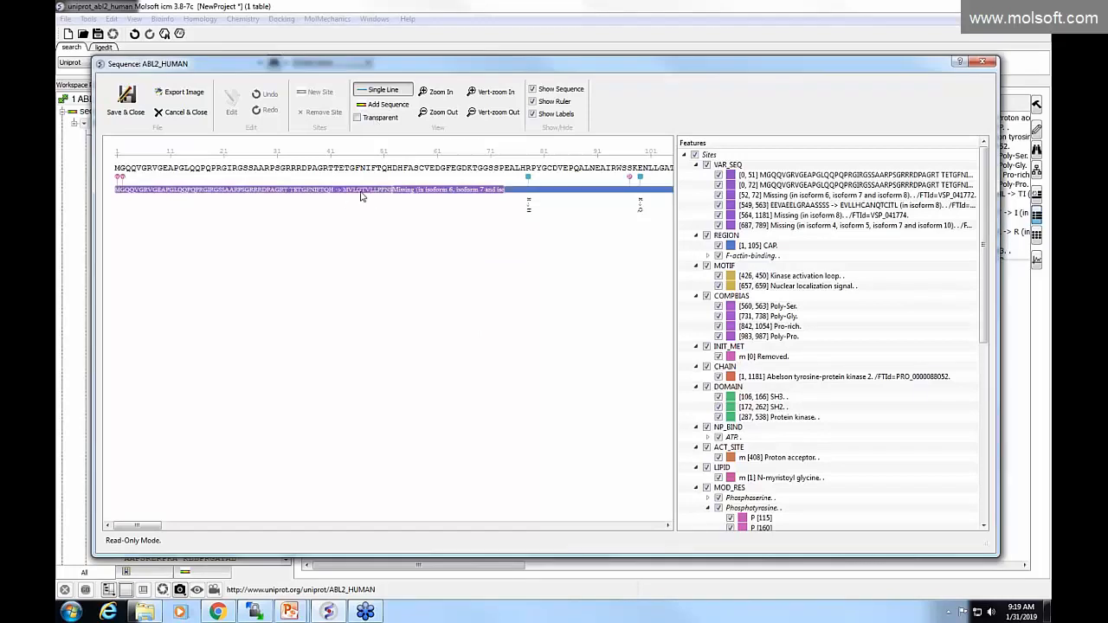
click(371, 122)
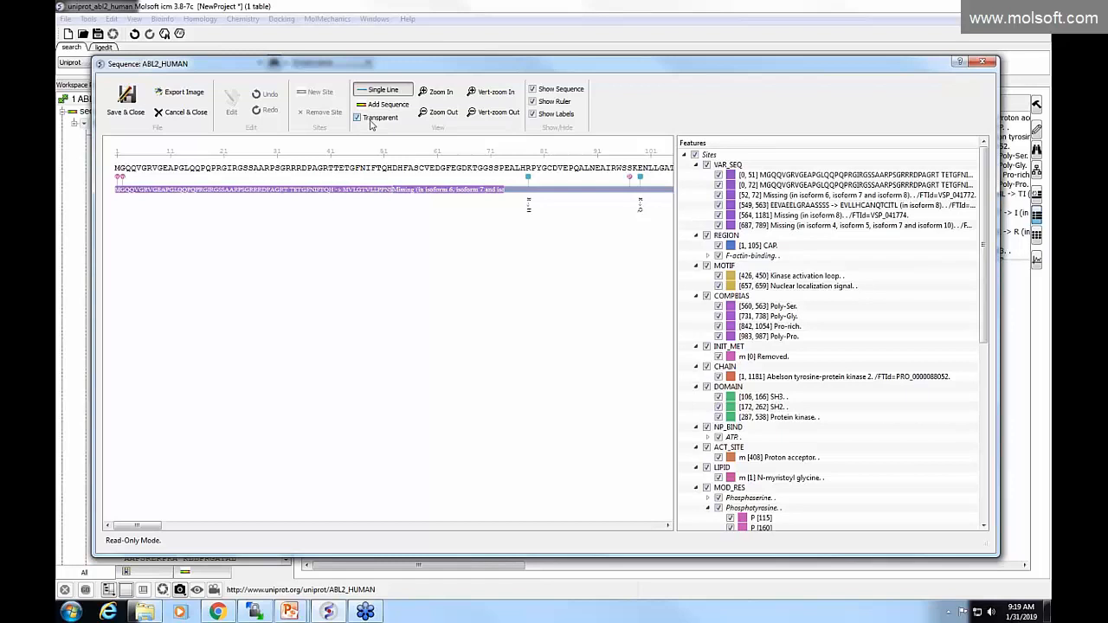
click(371, 124)
click(371, 124)
Enlarge the sequence display by five zoom levels and reduce it again by two
click(437, 94)
click(437, 93)
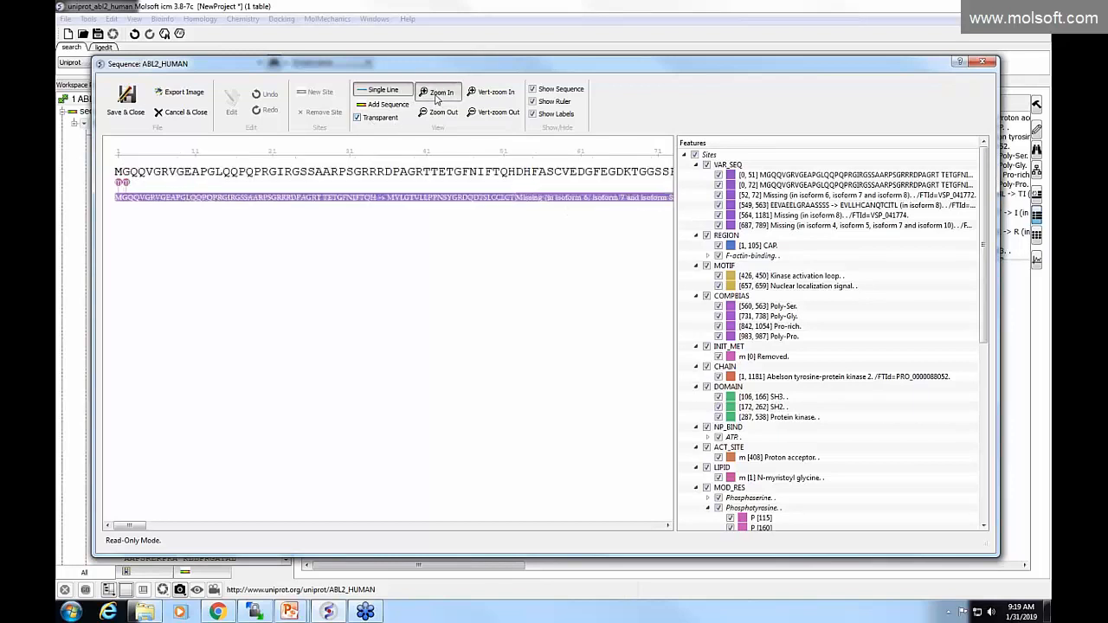
click(437, 94)
click(437, 93)
click(437, 93)
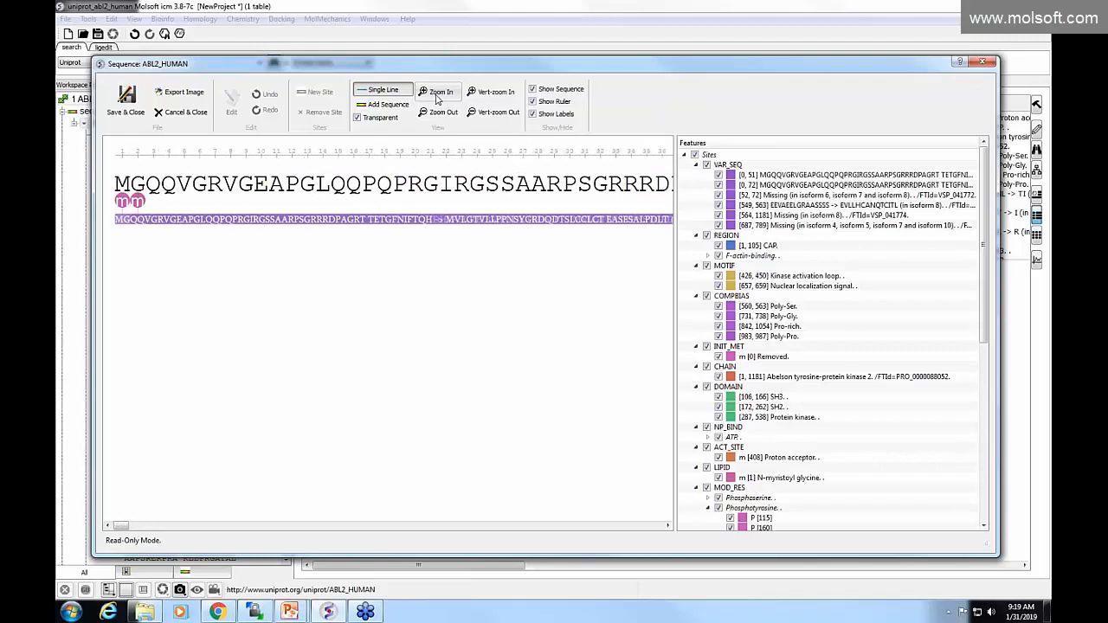
click(440, 111)
click(440, 112)
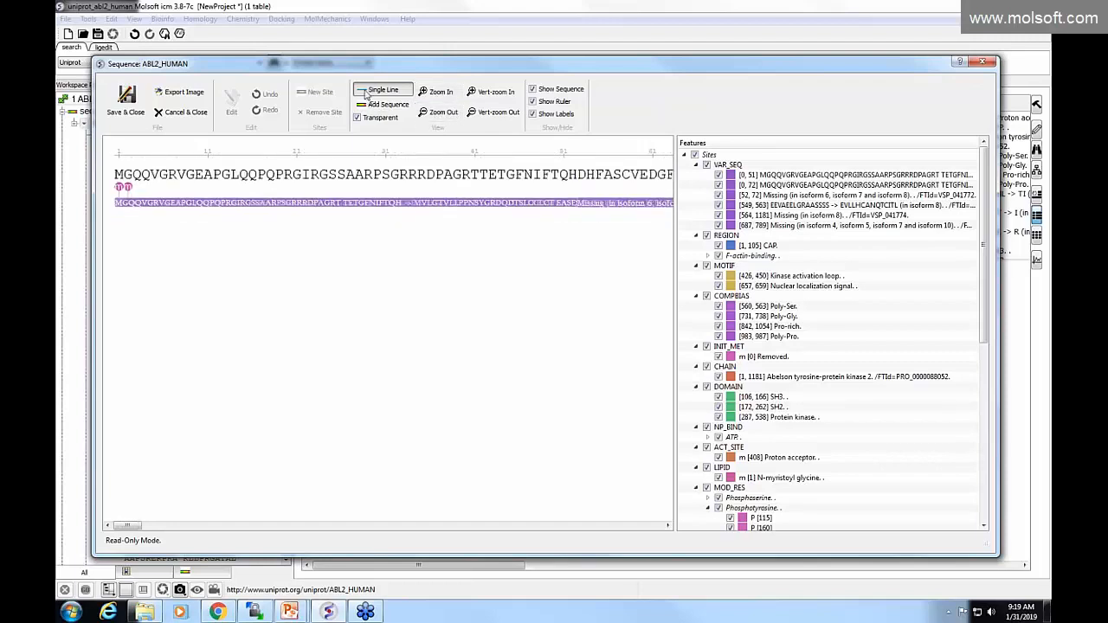
Return the sequence to the multi-line layout and stretch it vertically by four zoom levels, reducing it again by two
click(367, 91)
click(491, 92)
click(491, 92)
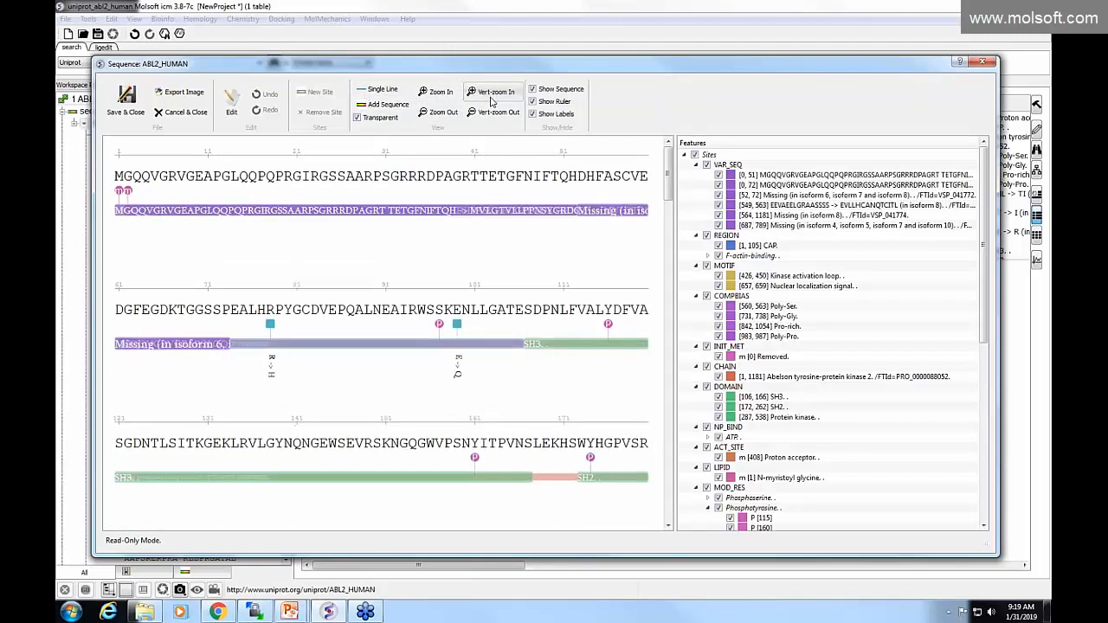
click(490, 93)
click(491, 93)
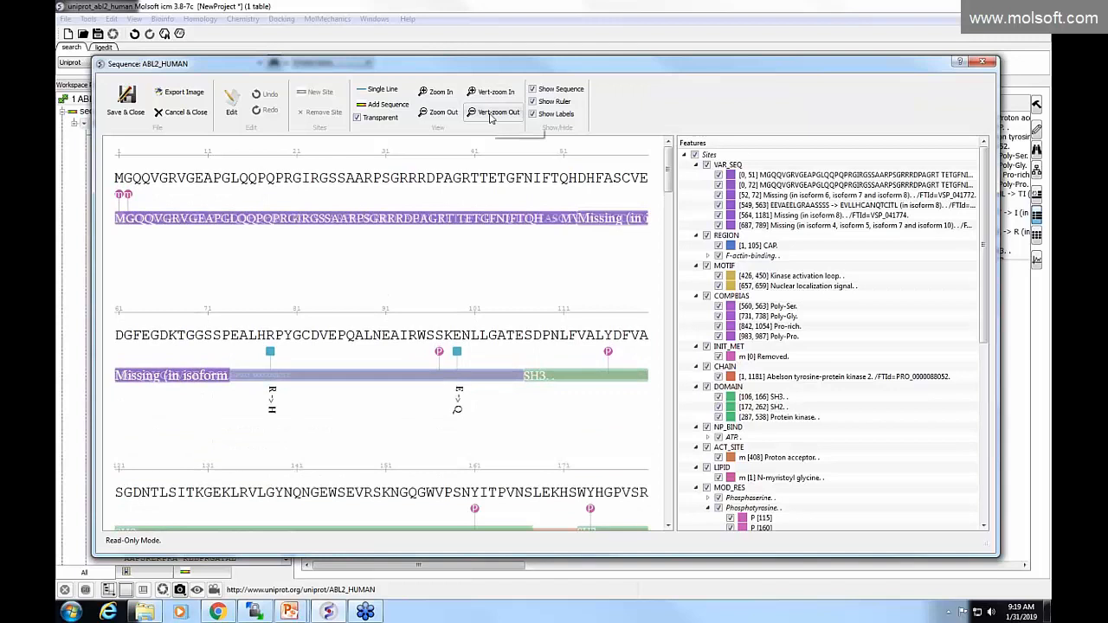
click(491, 113)
click(491, 113)
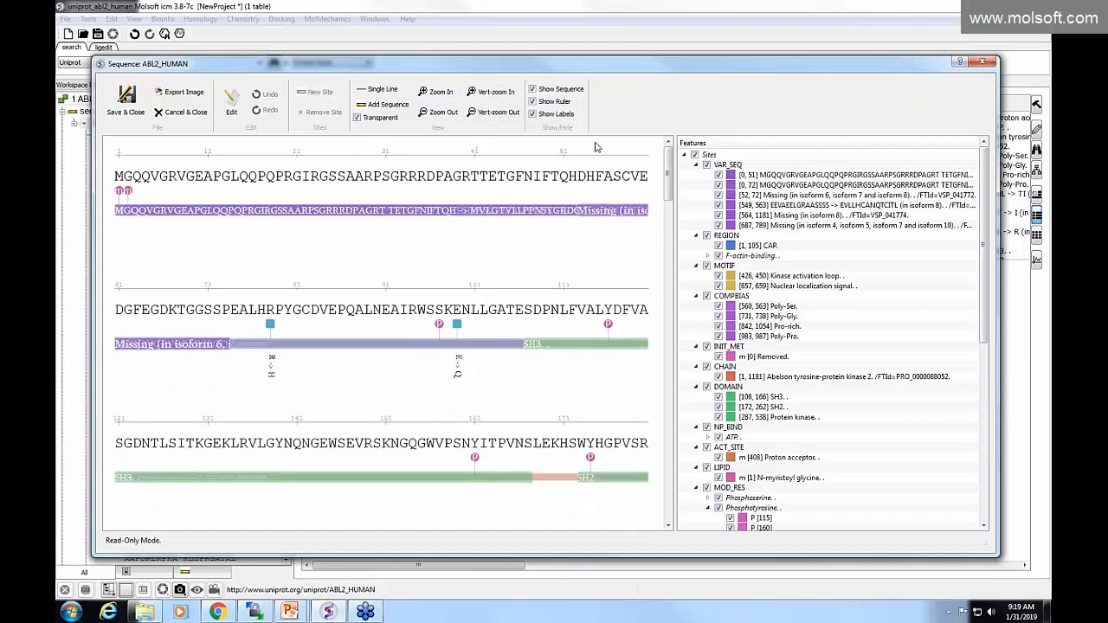
Toggle the sequence letters, ruler and feature labels off and back on, one display element at a time
click(532, 90)
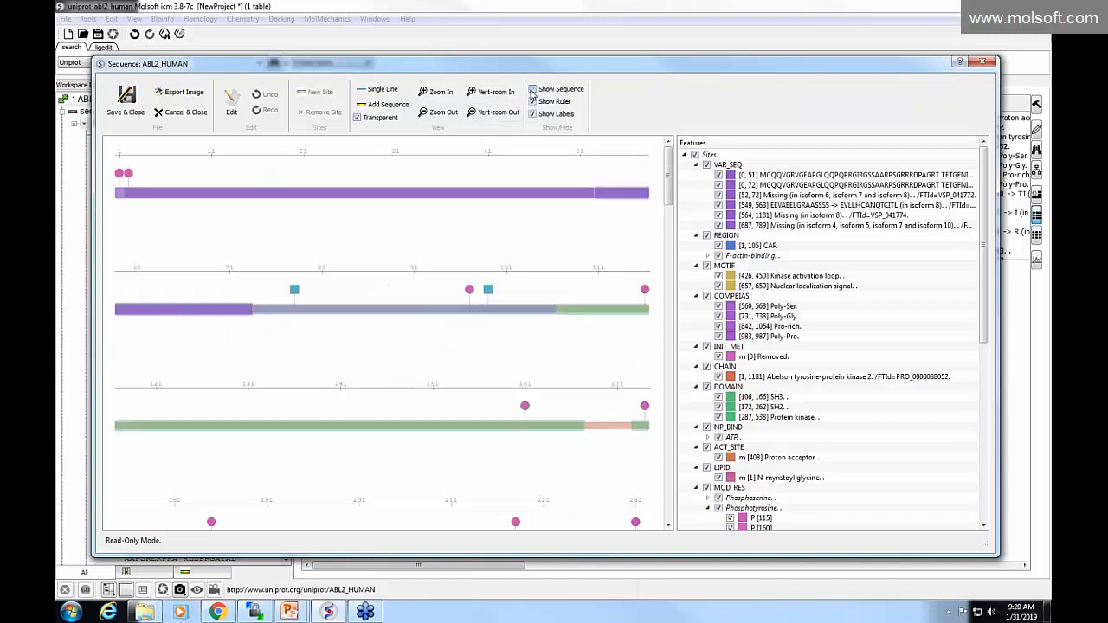
click(532, 89)
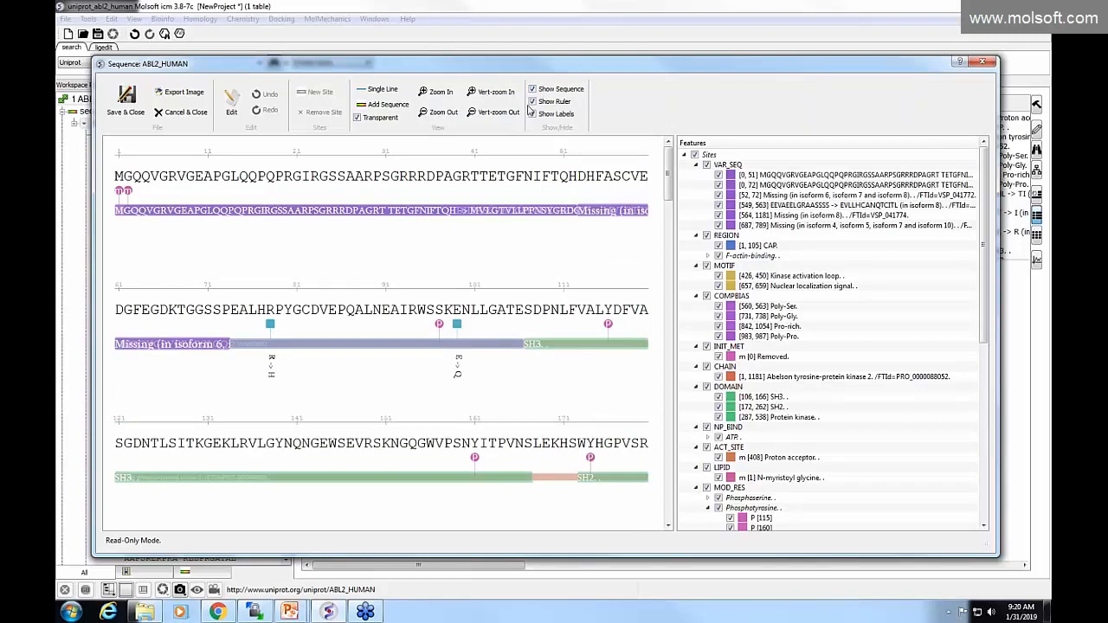
click(532, 101)
click(533, 101)
click(532, 113)
click(532, 113)
click(533, 113)
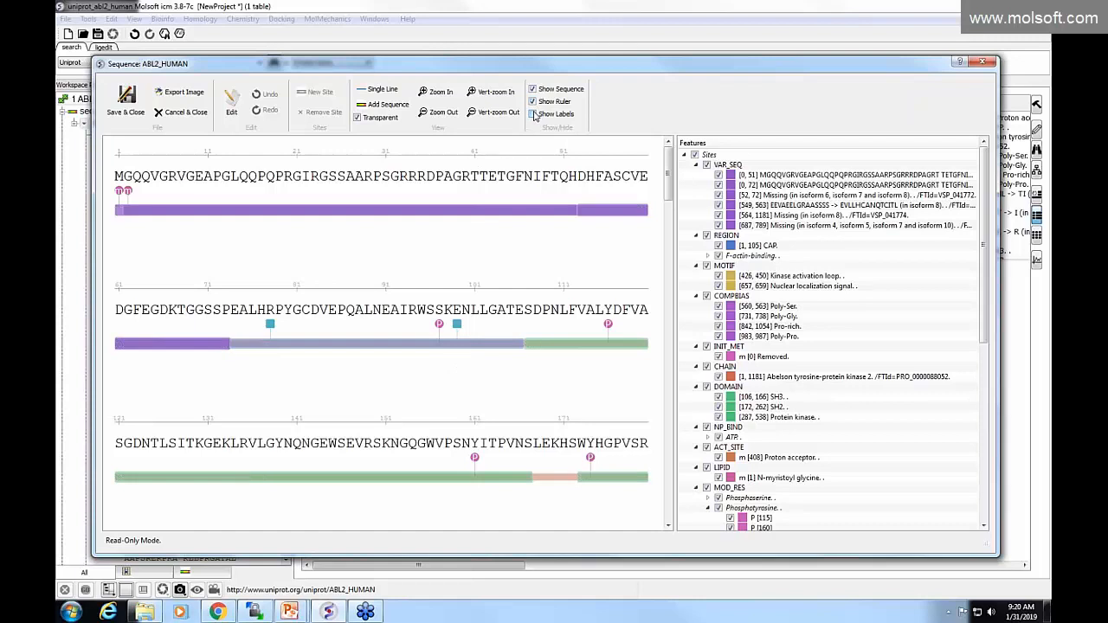
click(532, 113)
click(533, 113)
click(532, 114)
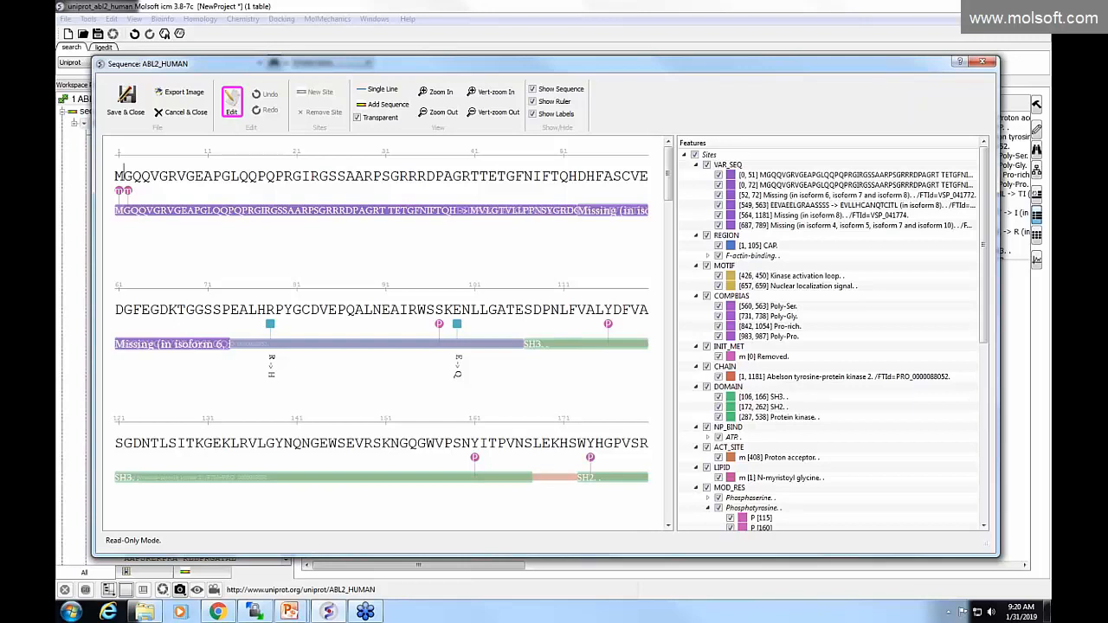
Switch the sequence to edit mode and insert a run of twenty A residues after the initial M
click(242, 107)
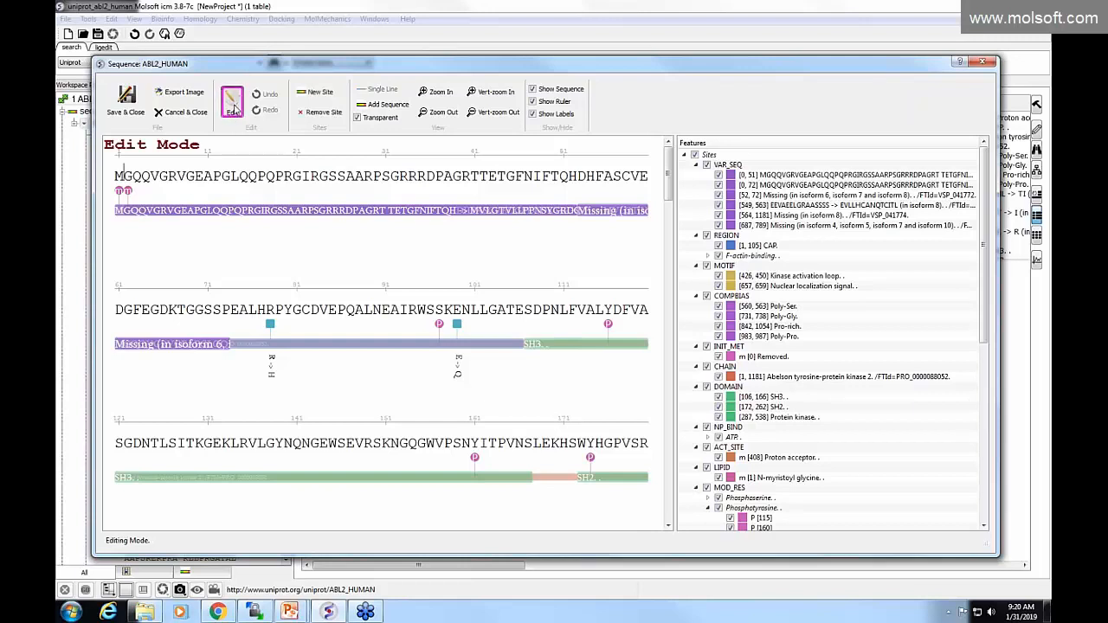
text(A)
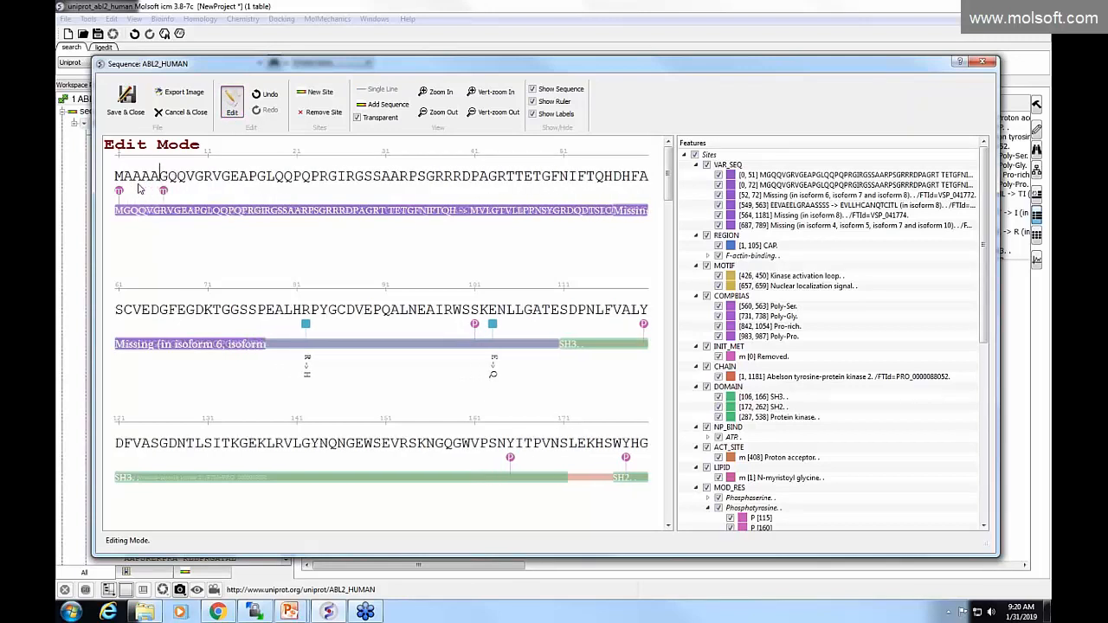
text(AAAAAAAAAAAAAAAAAAA)
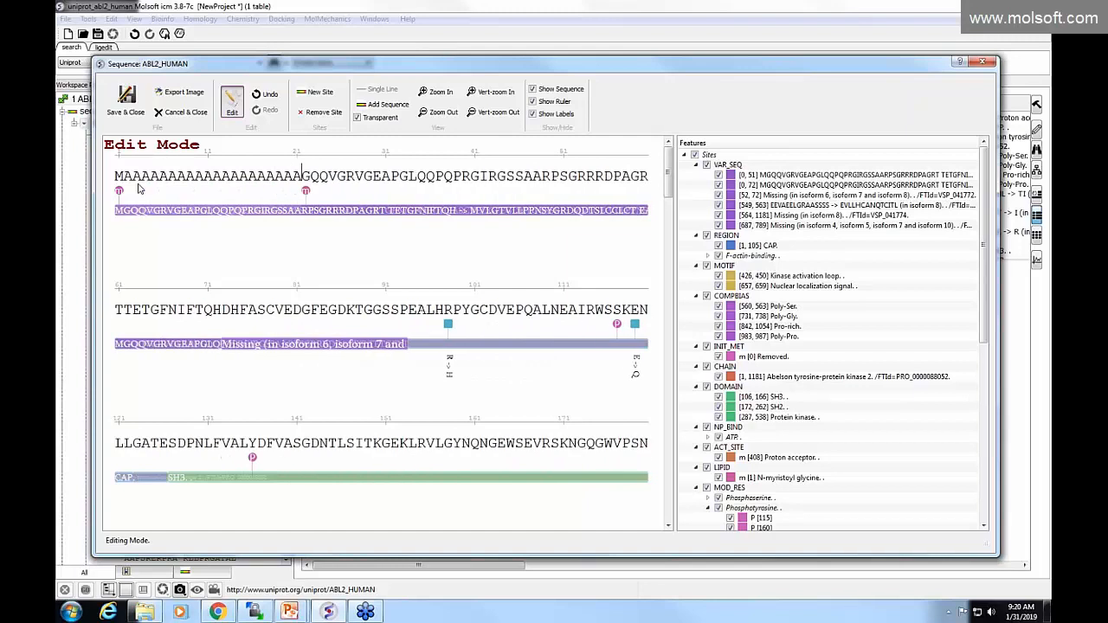
Delete all twenty inserted A residues from the start of the sequence
key(BackSpace)
key(BackSpace)
key(BackSpace)
key(BackSpace)
key(BackSpace)
key(BackSpace)
key(BackSpace)
key(BackSpace)
key(BackSpace)
key(BackSpace)
key(BackSpace)
key(BackSpace)
key(BackSpace)
key(BackSpace)
key(BackSpace)
key(BackSpace)
key(BackSpace)
key(BackSpace)
key(BackSpace)
key(BackSpace)
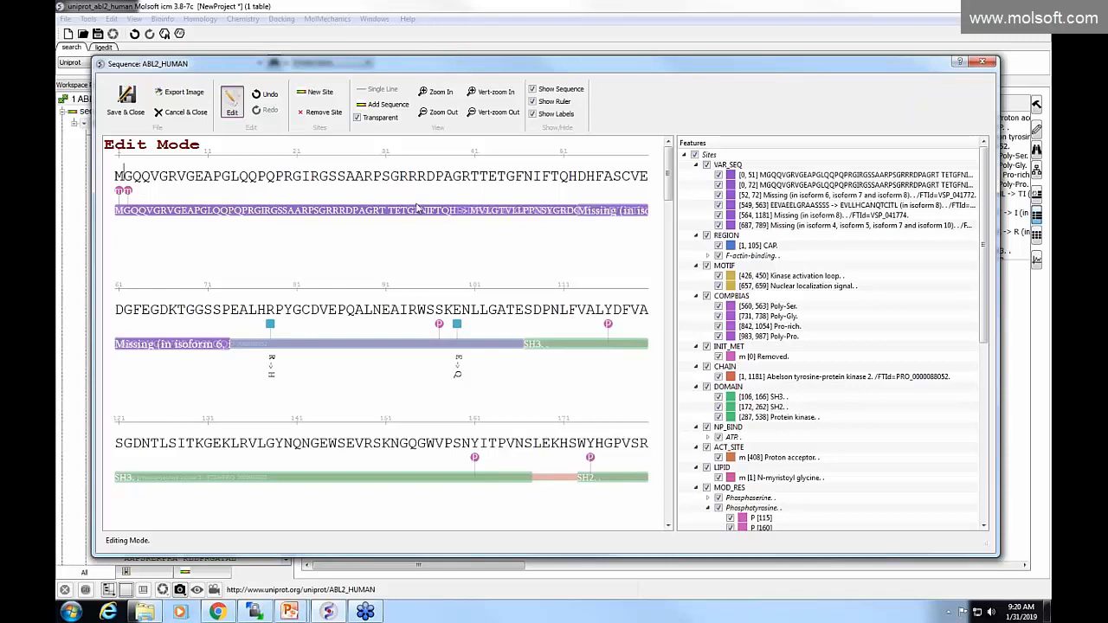
Start a new site on the residues RGSSAARPSG with the category REGION and the name "example"
click(400, 177)
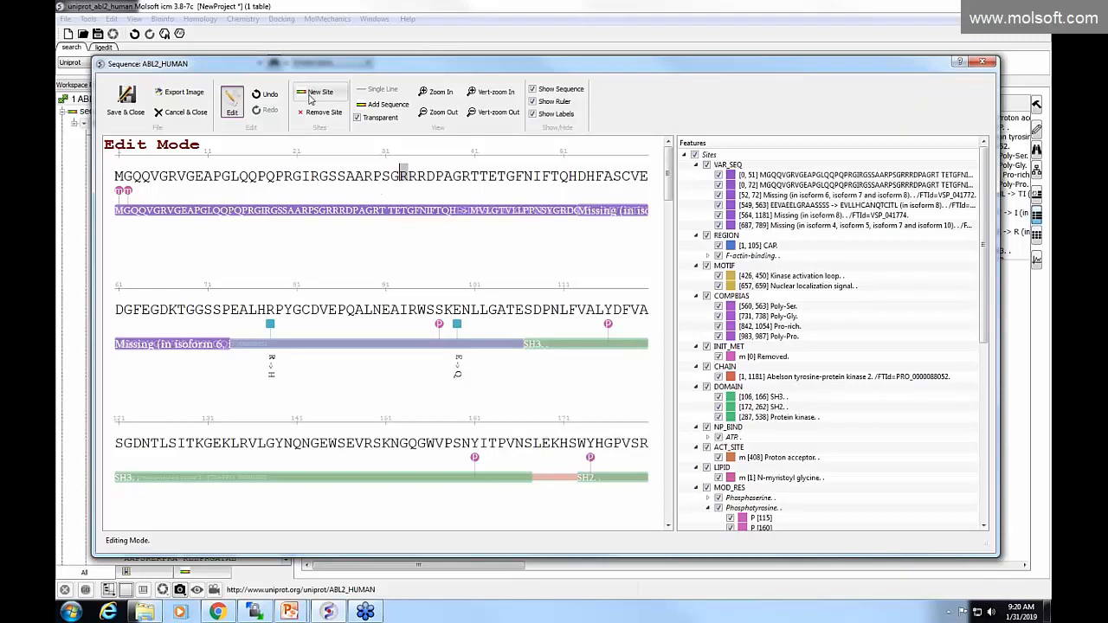
drag(313, 177, 400, 176)
click(318, 96)
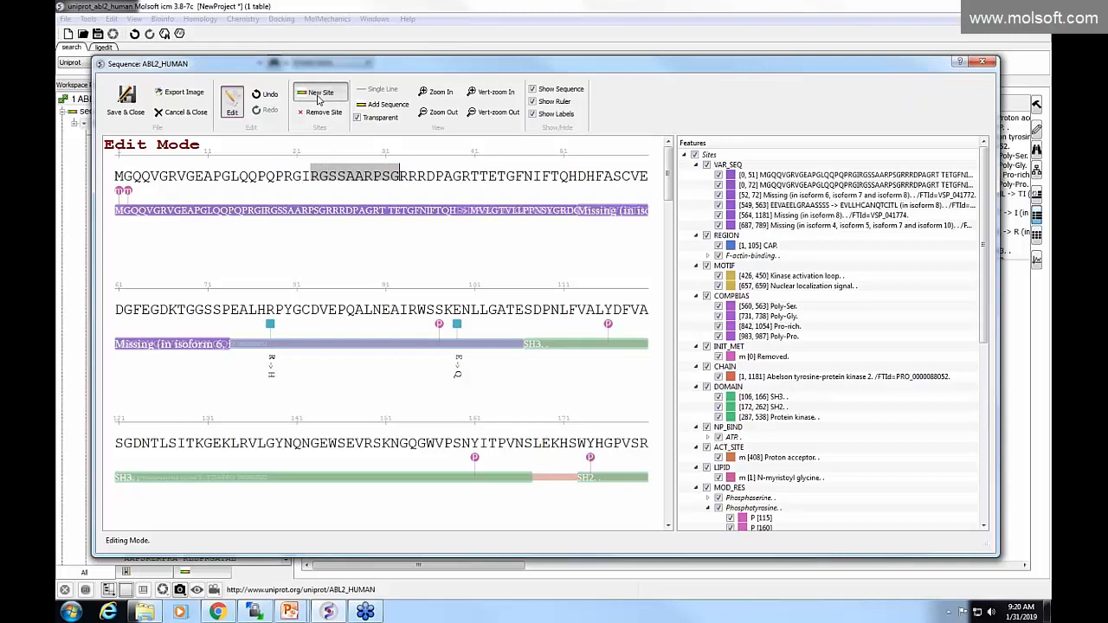
click(548, 281)
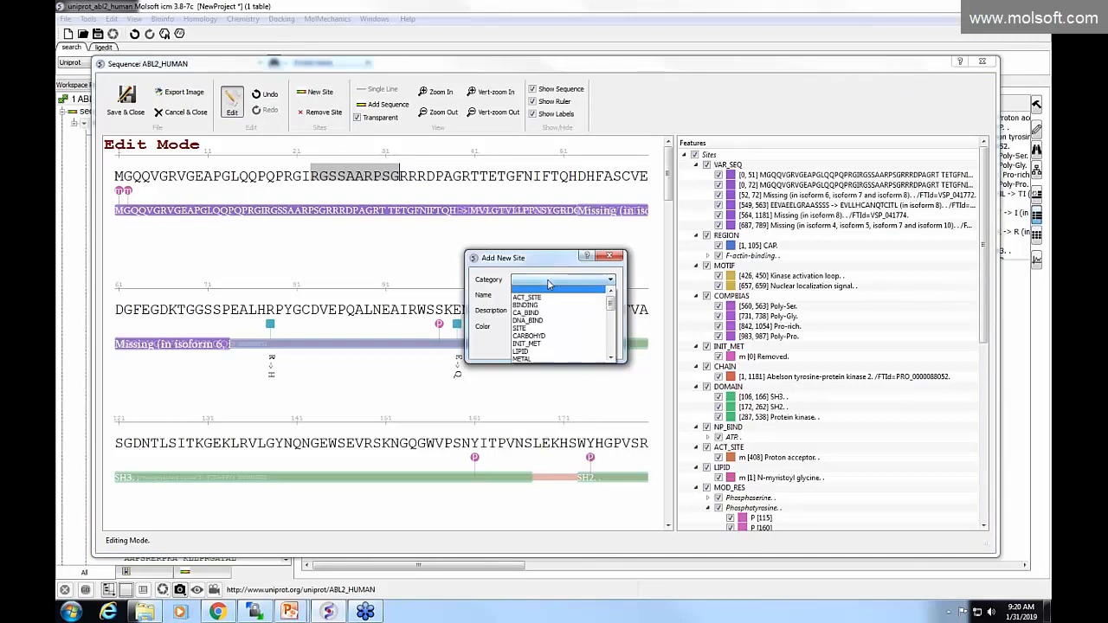
scroll(563, 324, down, 4)
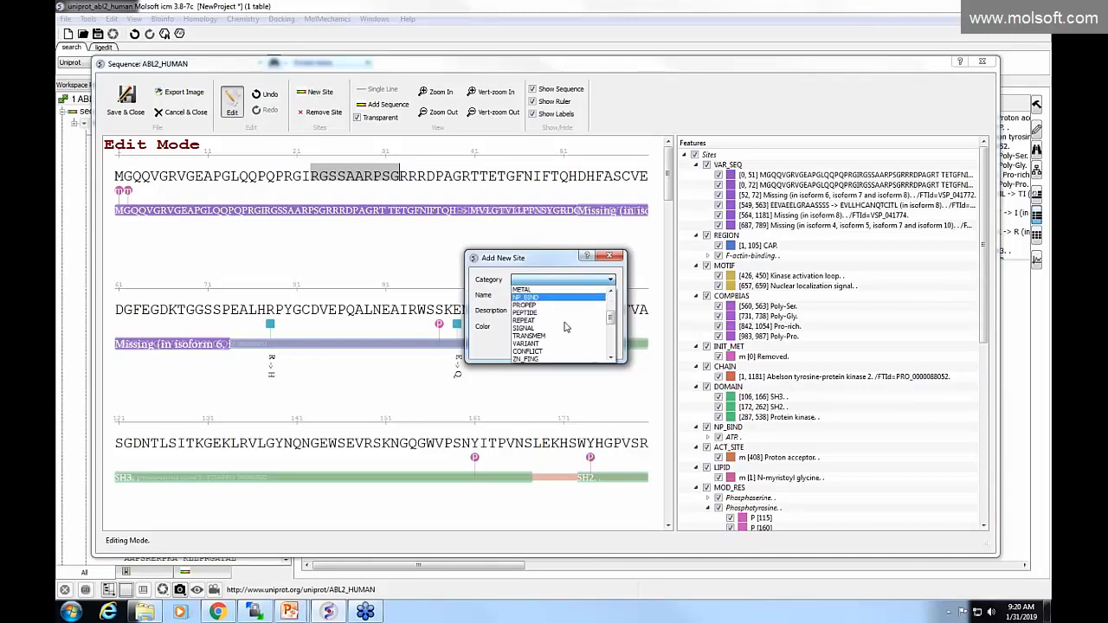
scroll(558, 334, down, 2)
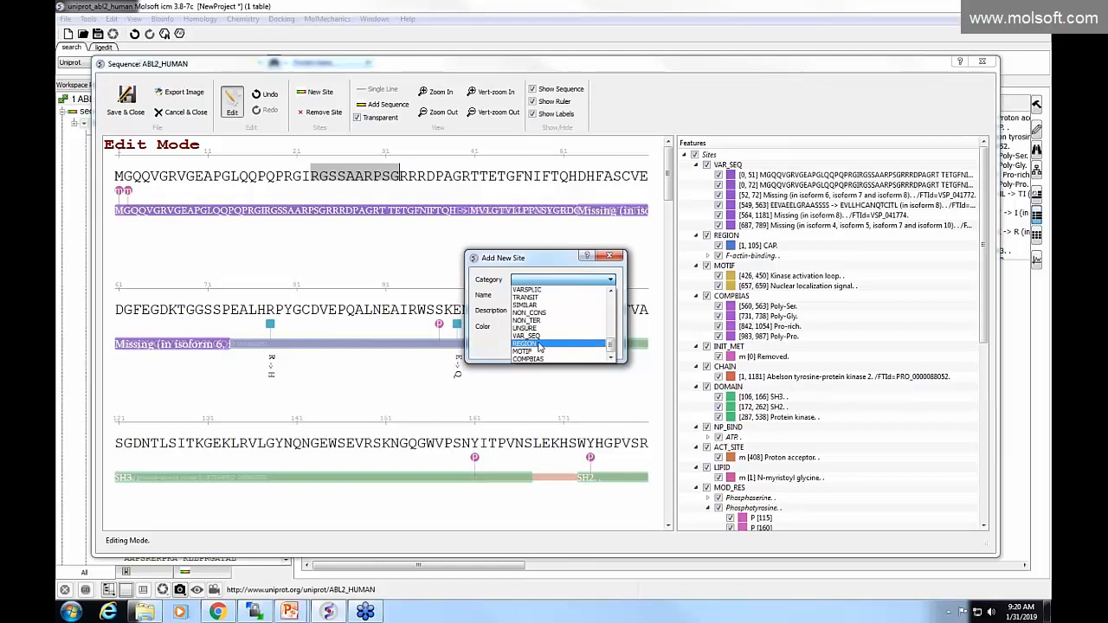
click(537, 344)
click(531, 296)
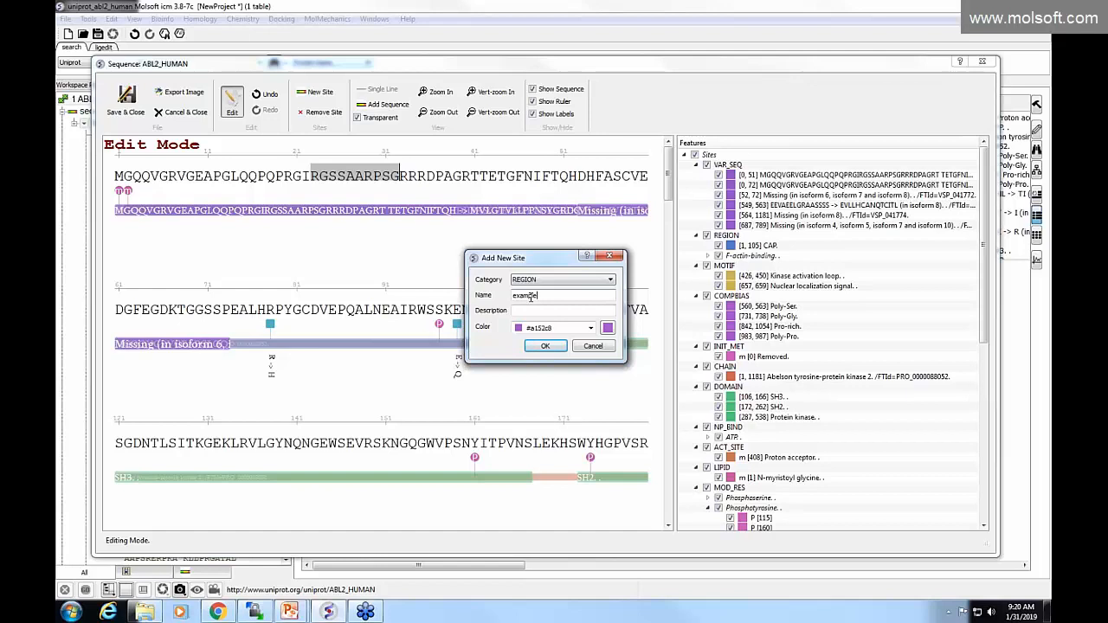
Give the new site the description "example 2" and the orange colour #ffaa00, and add it to the sequence
click(560, 312)
click(606, 328)
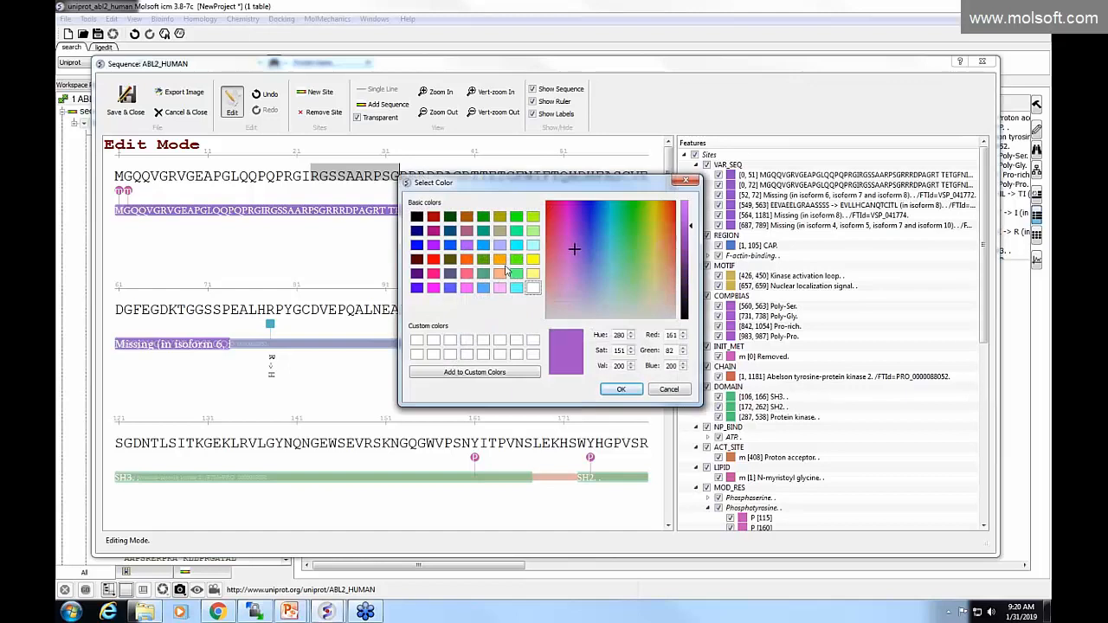
click(502, 263)
click(632, 389)
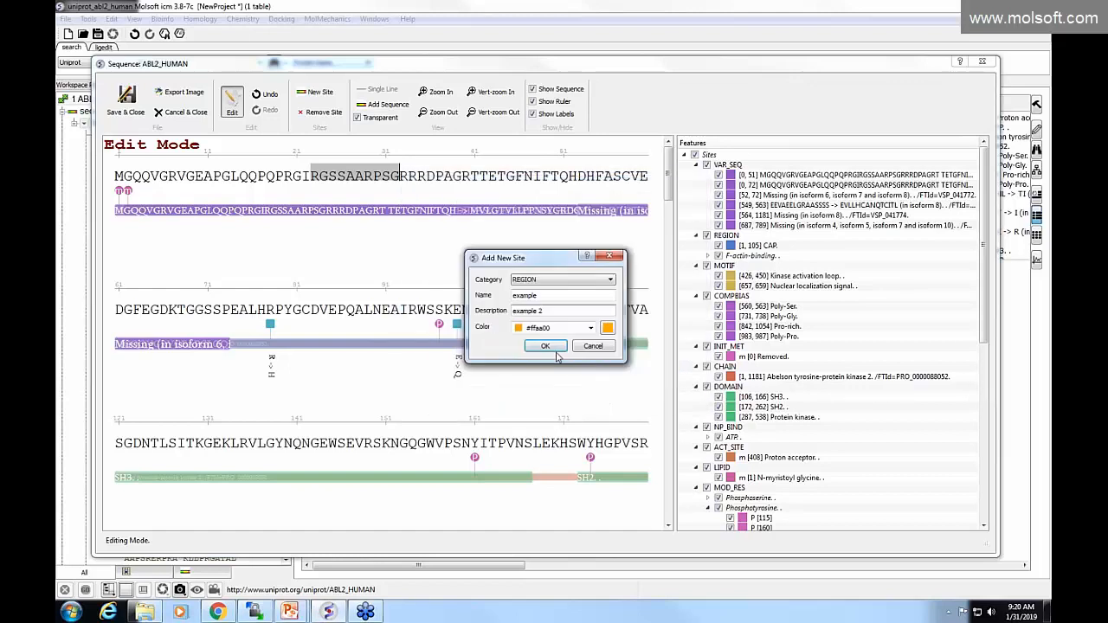
click(546, 346)
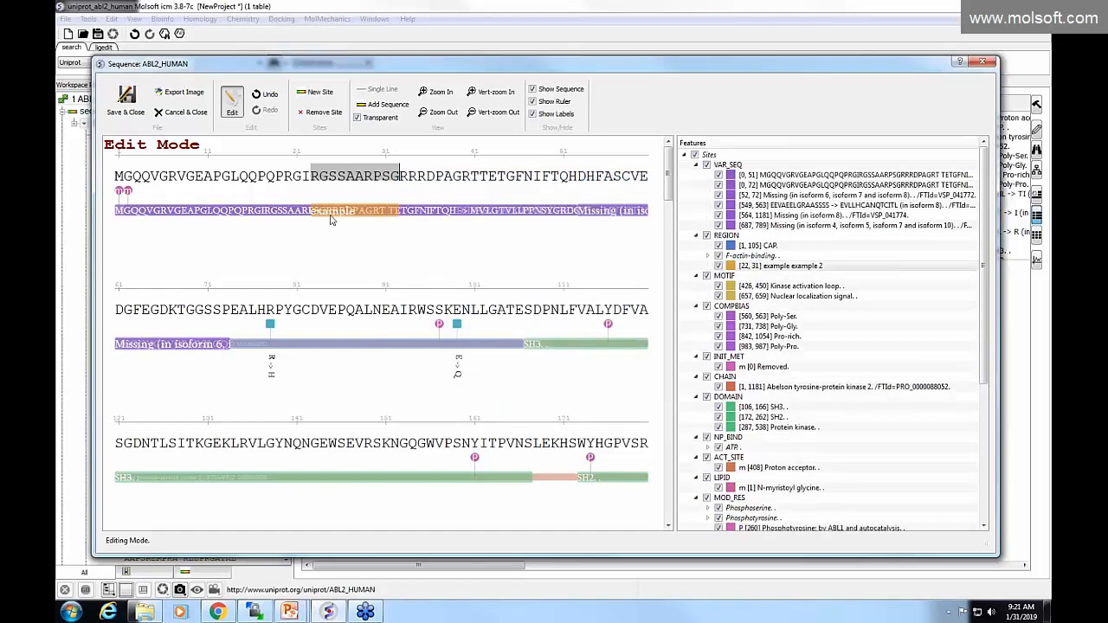
Hide all annotated sites and show only the new example region
scroll(928, 333, down, 7)
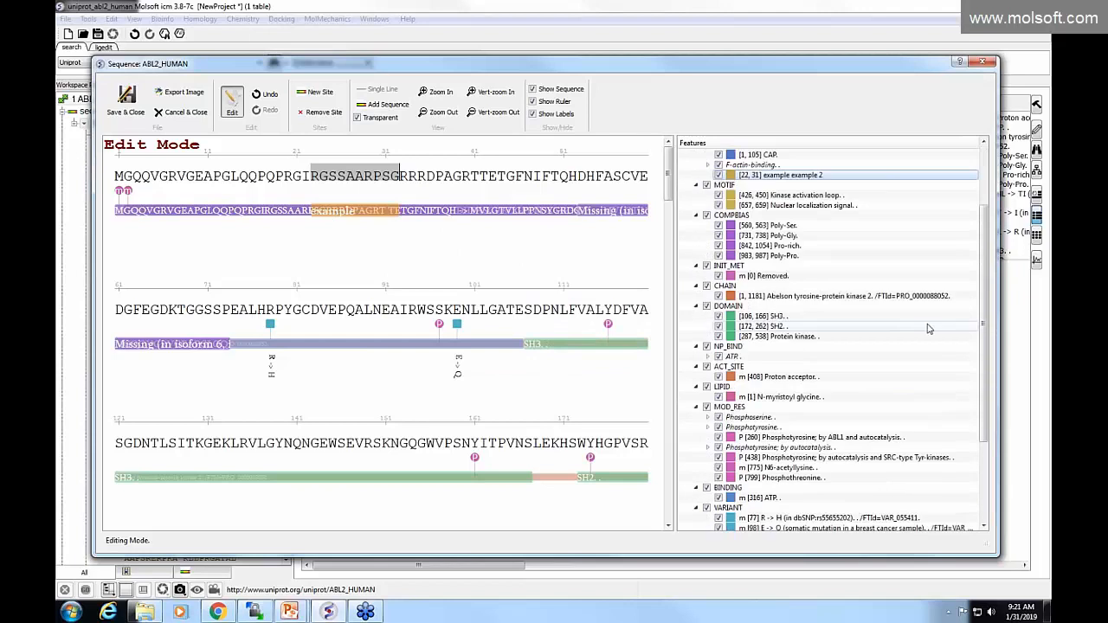
scroll(873, 462, up, 7)
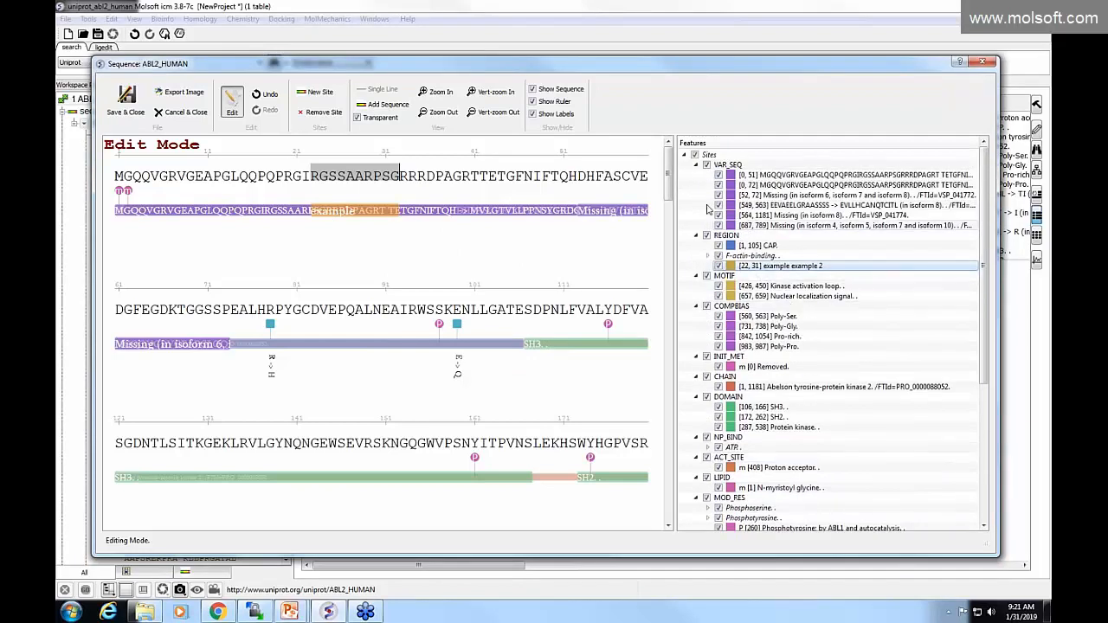
click(694, 154)
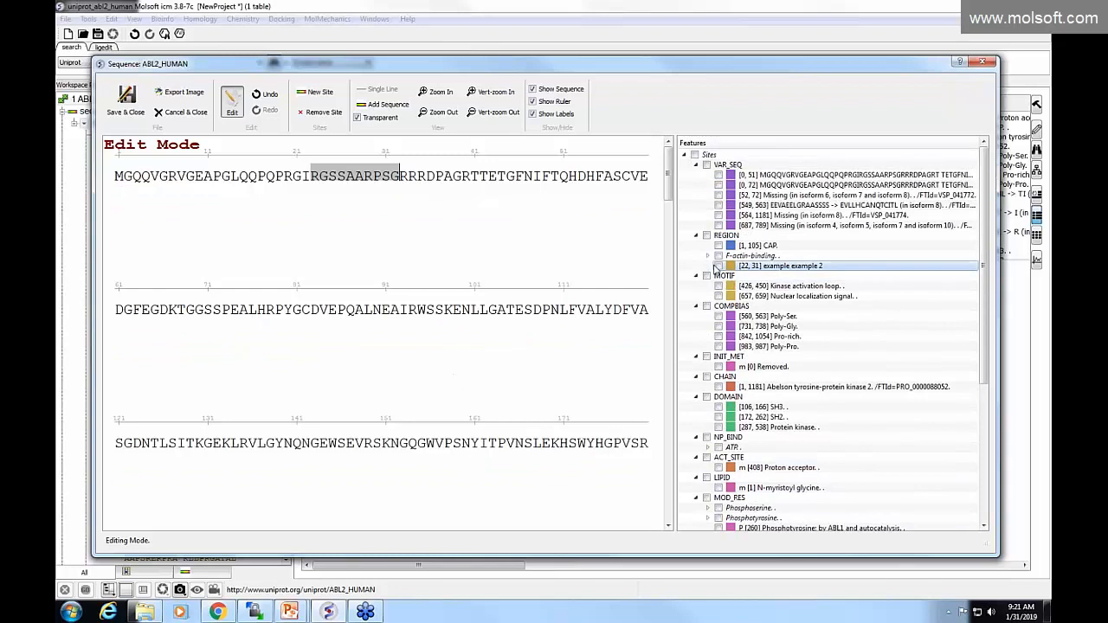
click(718, 265)
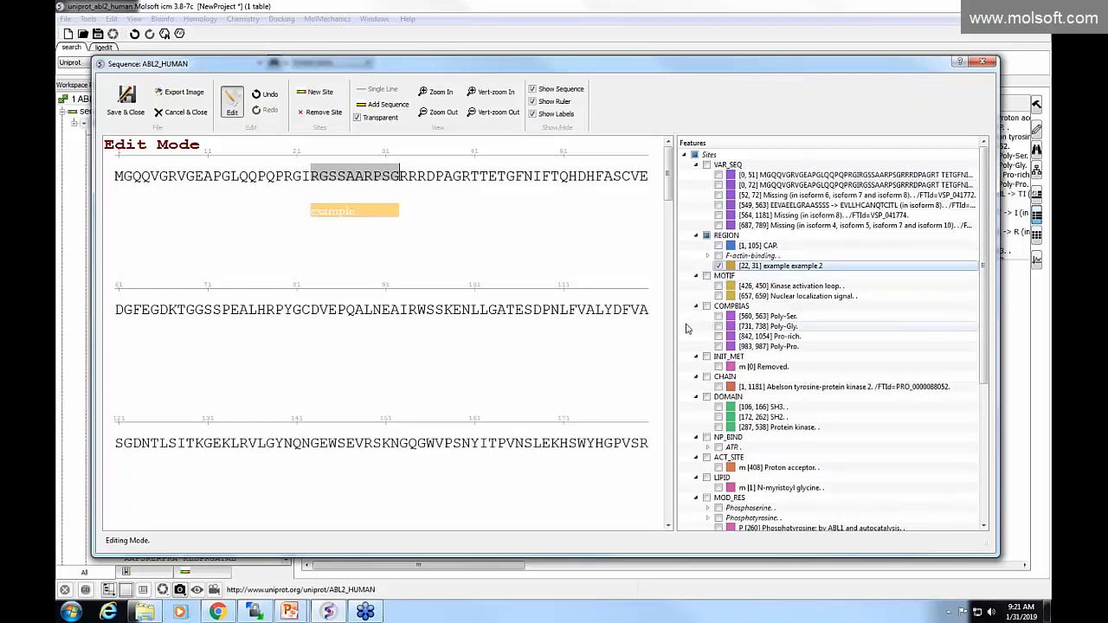
Show the first VAR_SEQ site [0, 51] and edit it to the yellow colour #ffff00
click(718, 176)
right_click(757, 179)
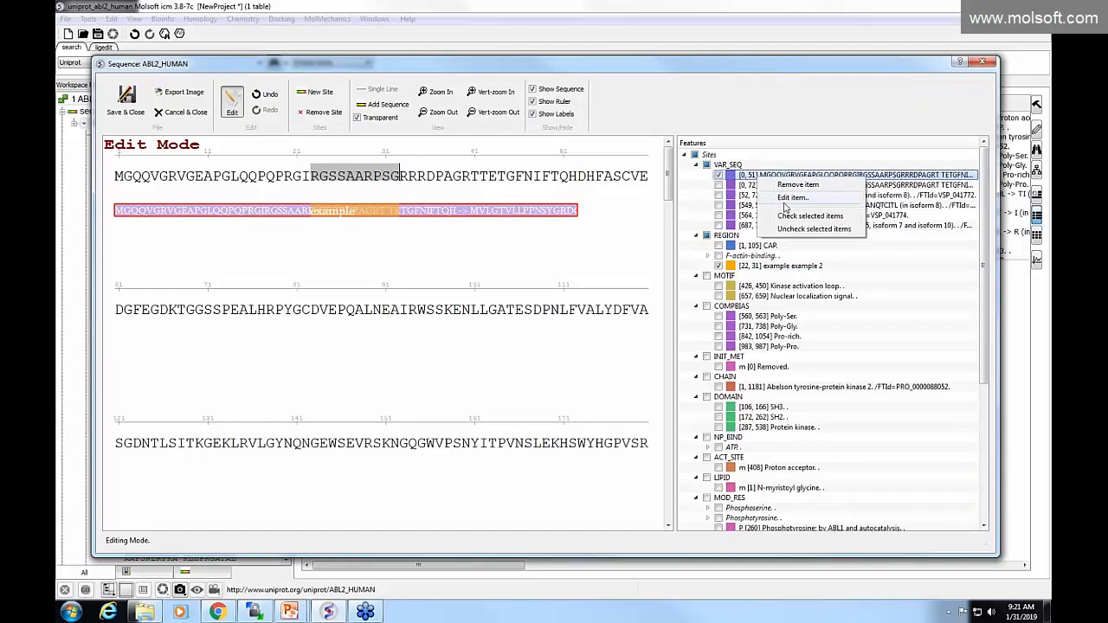
click(787, 199)
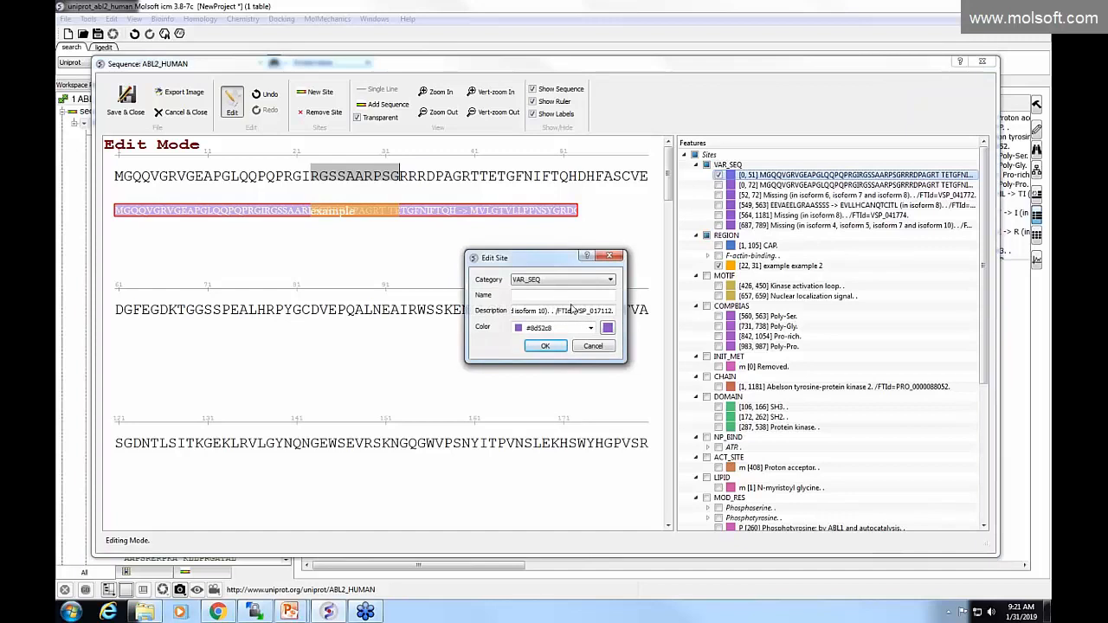
click(608, 329)
click(536, 261)
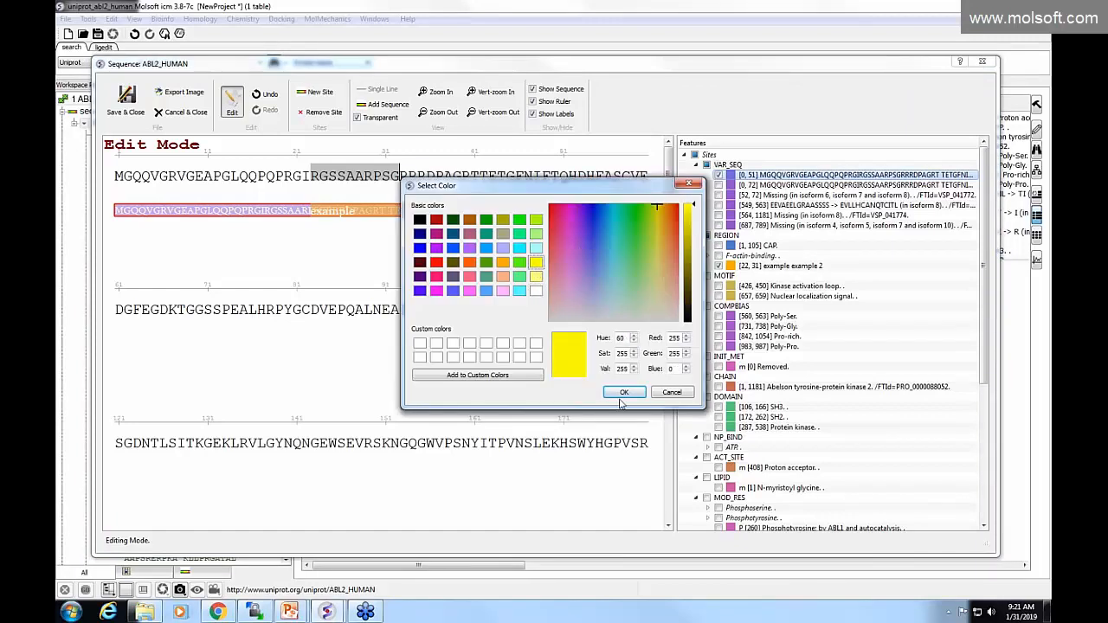
click(622, 392)
click(537, 295)
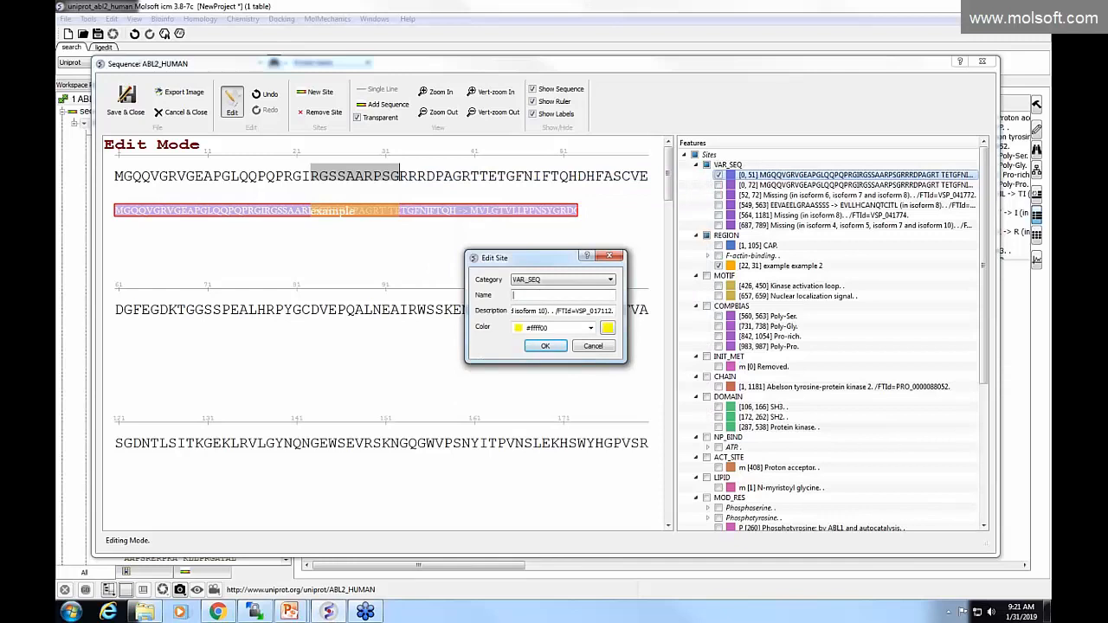
key(Tab)
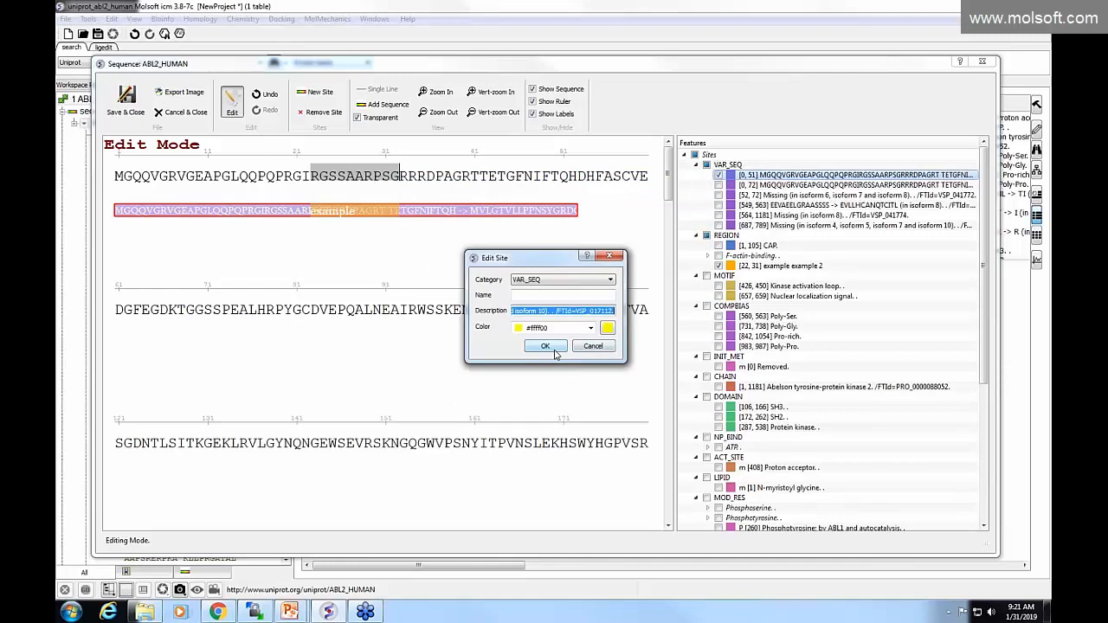
click(555, 352)
click(575, 251)
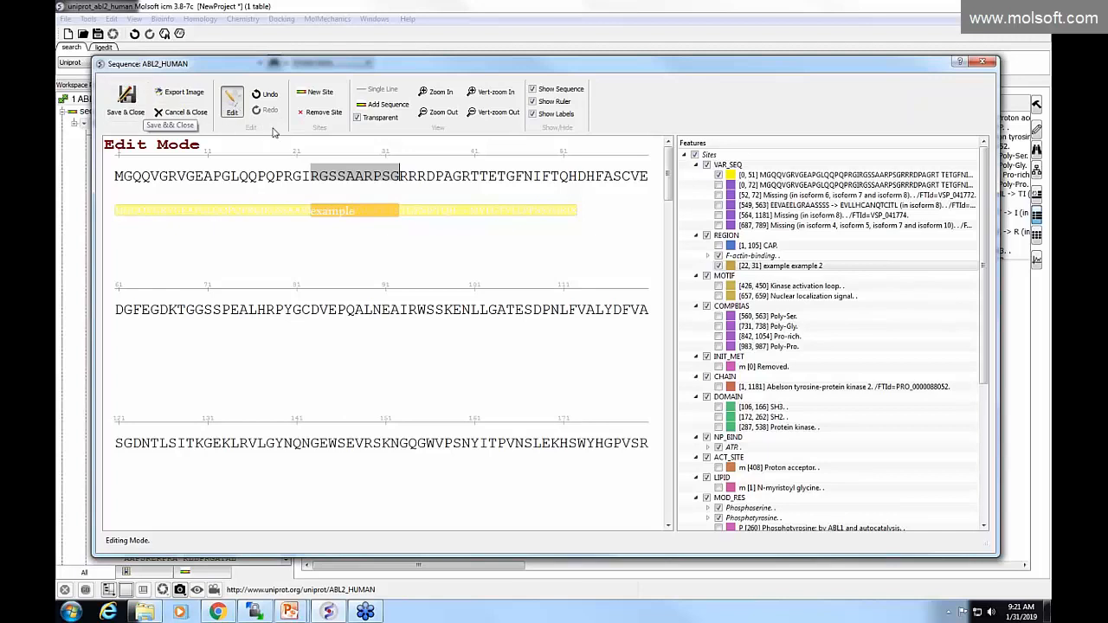
Close the sequence editor and collapse the ABL2_HUMAN sequence in the workspace
click(982, 63)
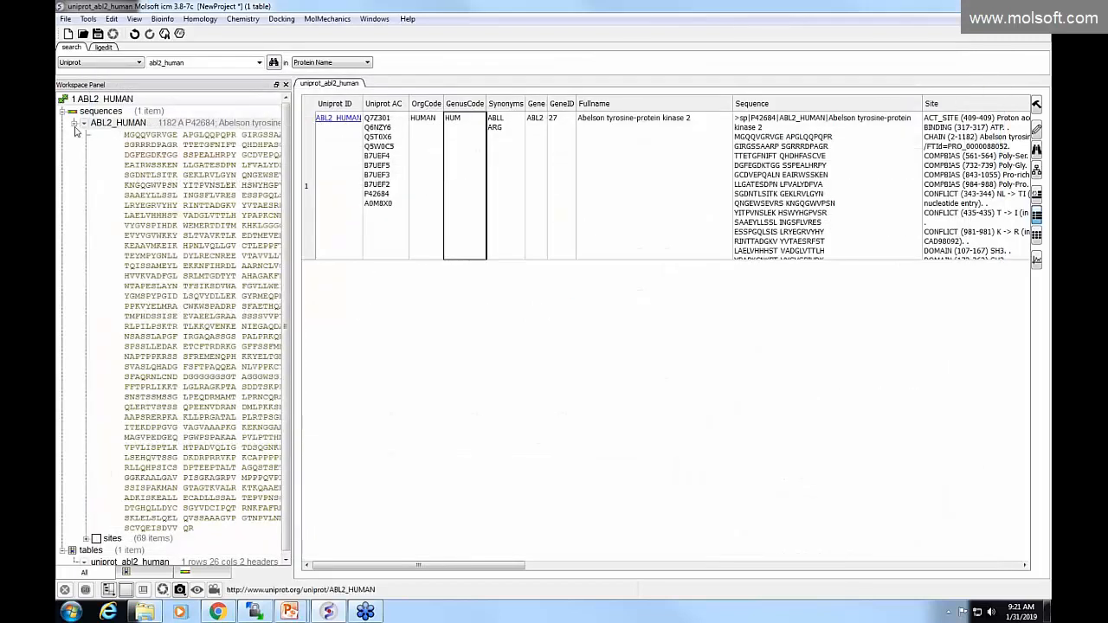
click(75, 126)
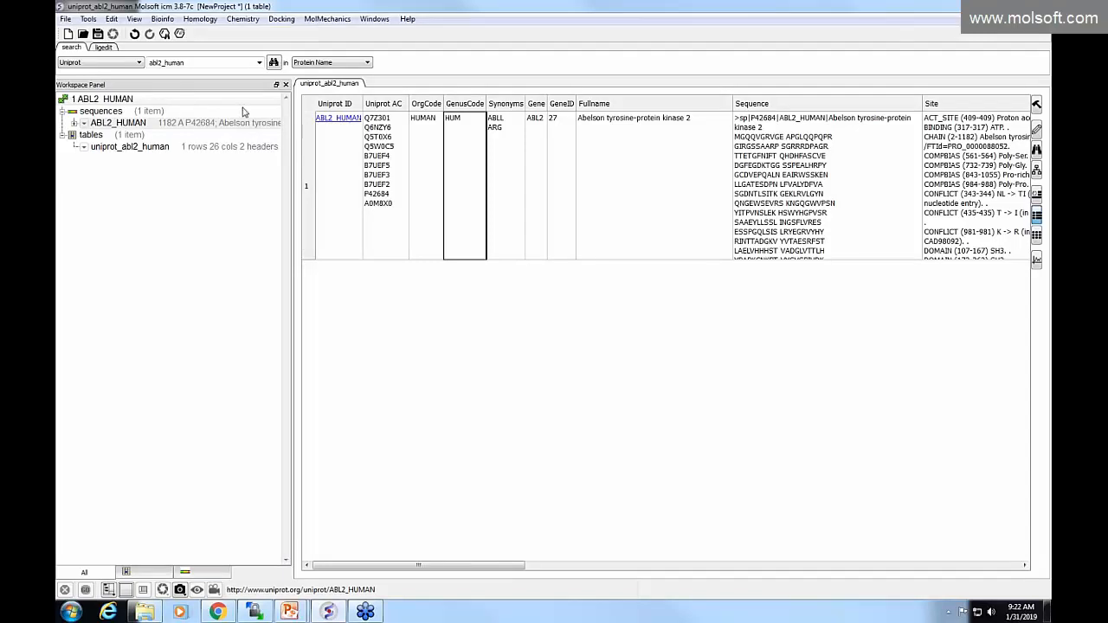
Switch the search source to PDB Search and load the structure 4eih
click(128, 64)
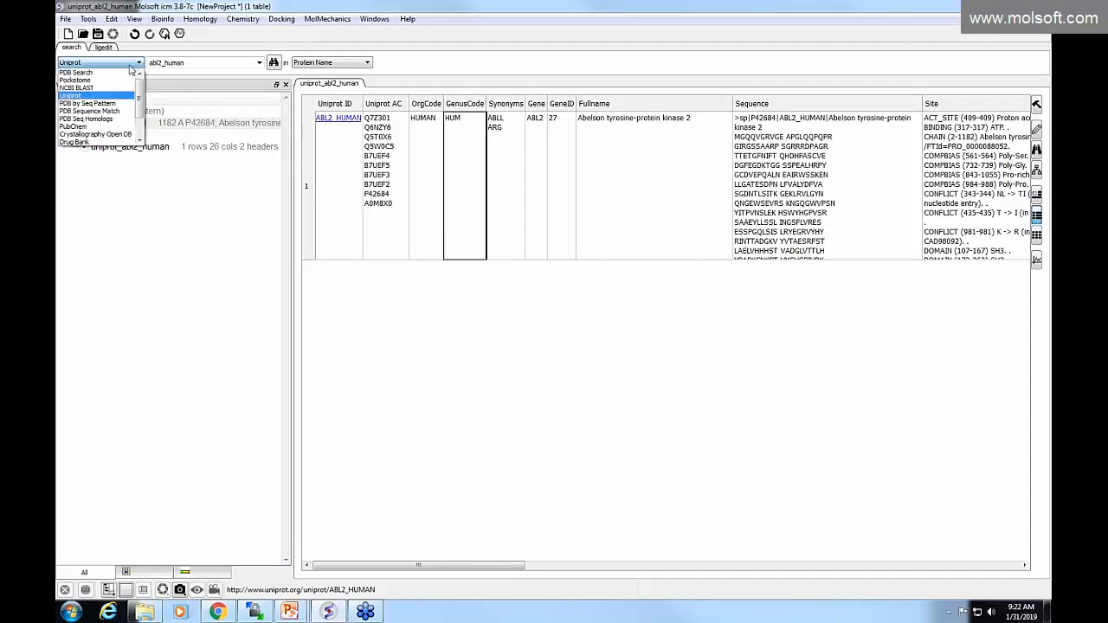
click(87, 93)
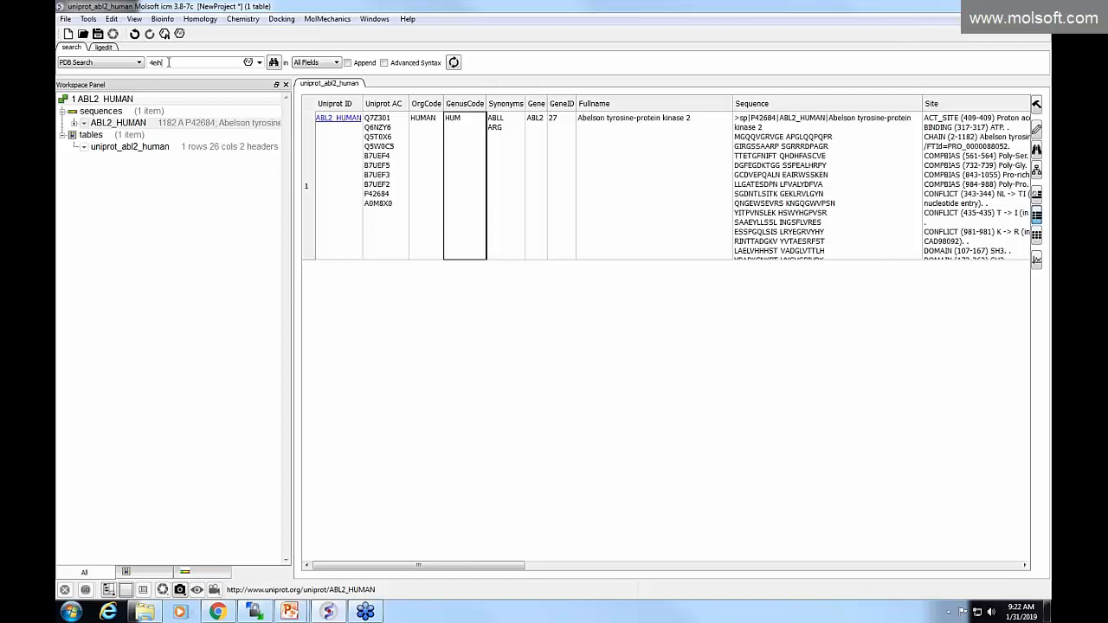
click(274, 63)
click(637, 321)
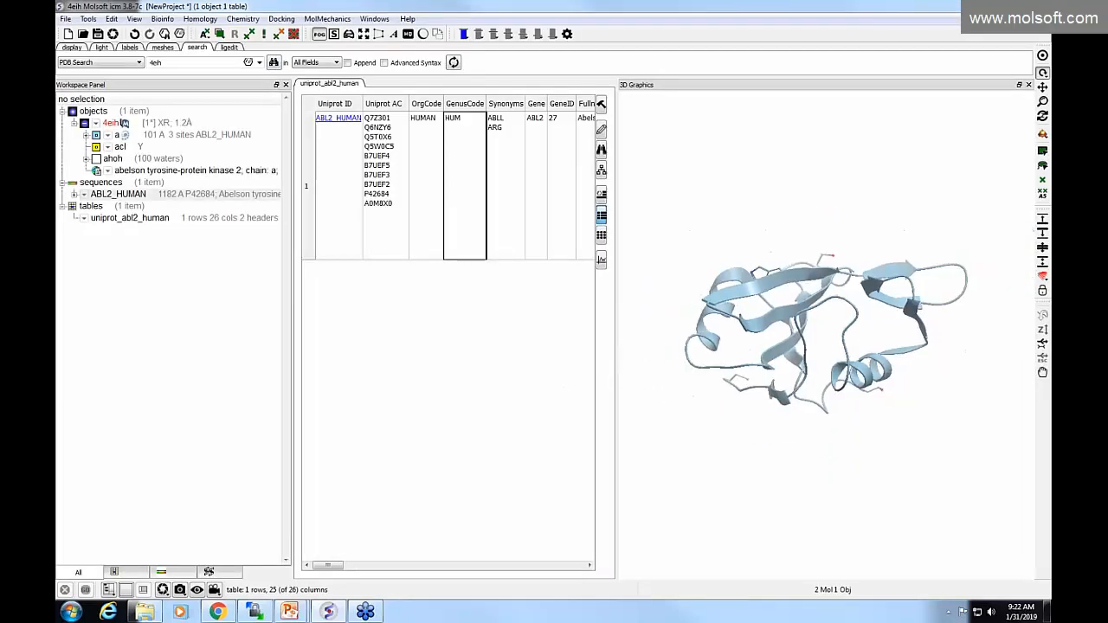
drag(736, 498, 681, 425)
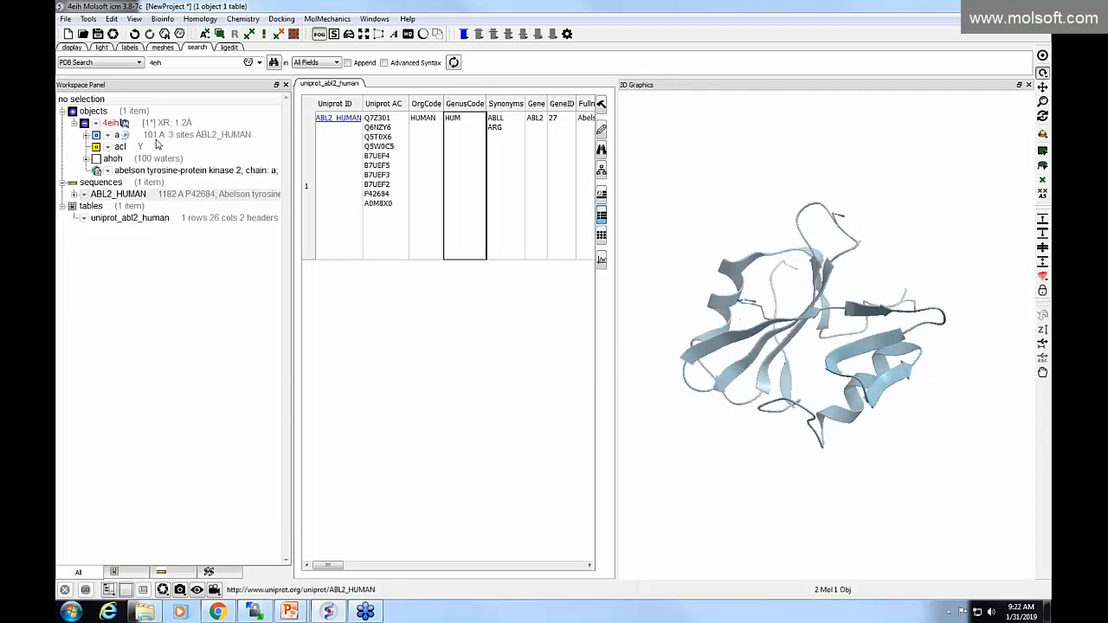
scroll(624, 294, up, 3)
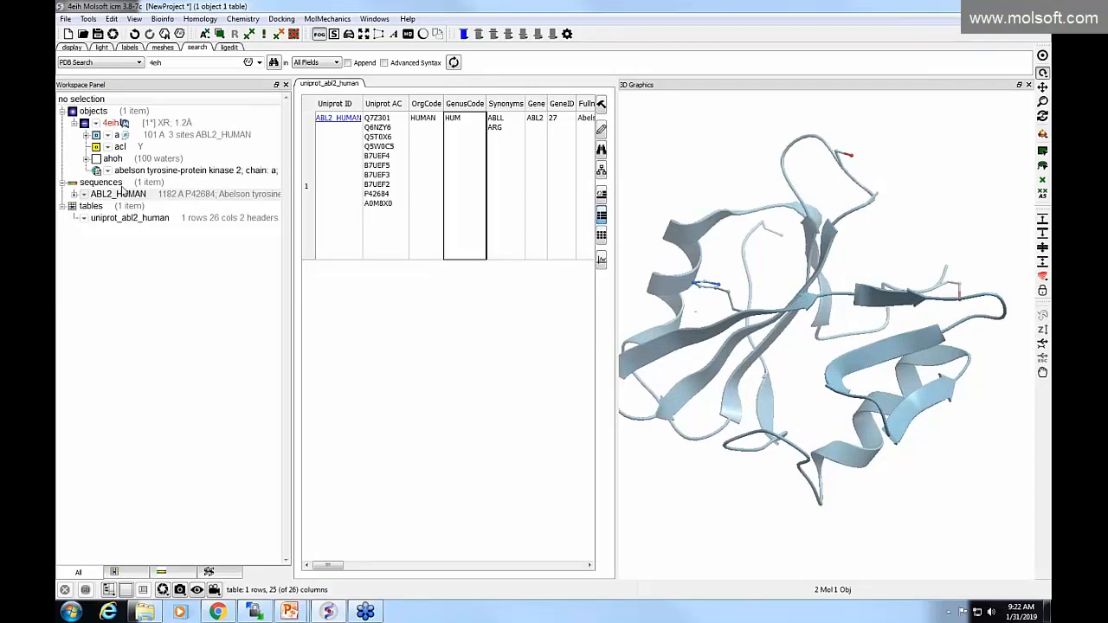
Delete the tables from the workspace, confirming the removal
right_click(85, 217)
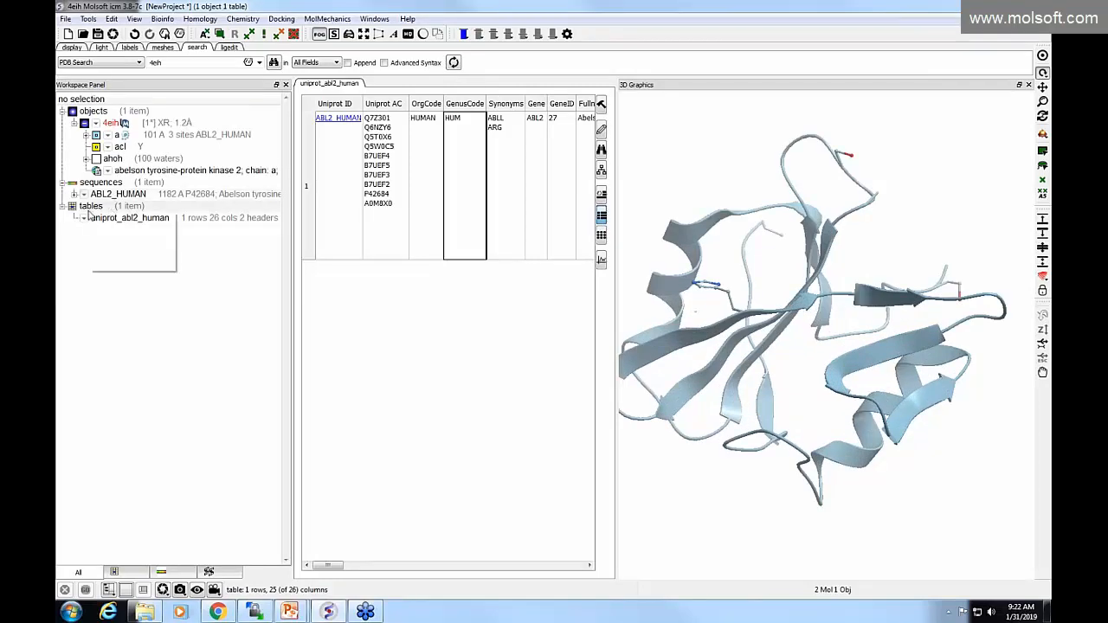
click(121, 263)
click(546, 326)
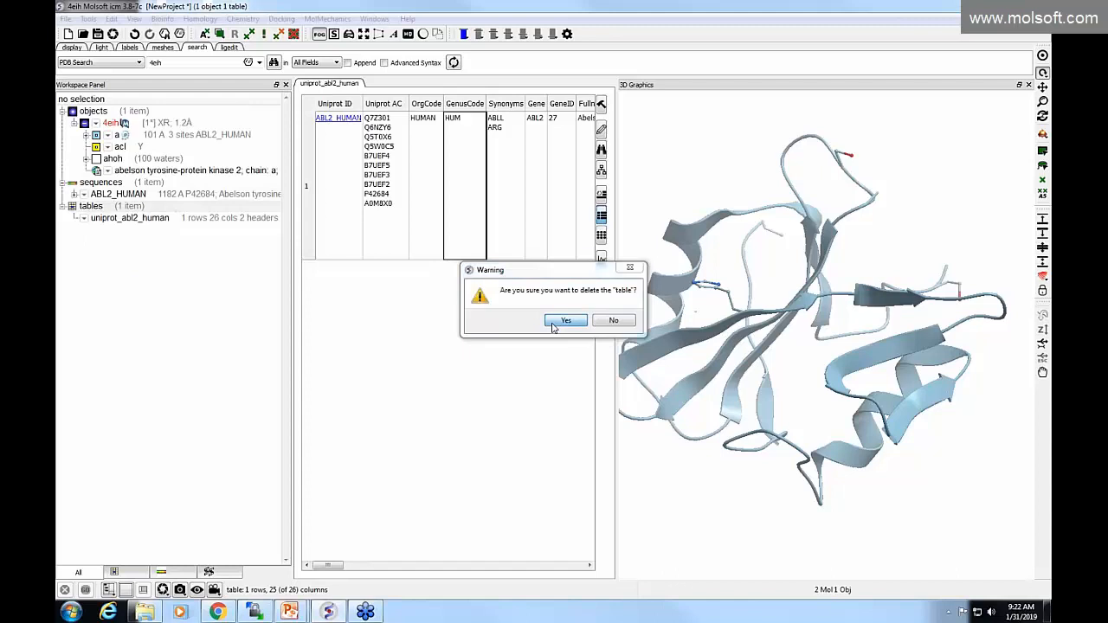
Extract the sequence of chain a of 4eih without adding residue exposure
right_click(163, 139)
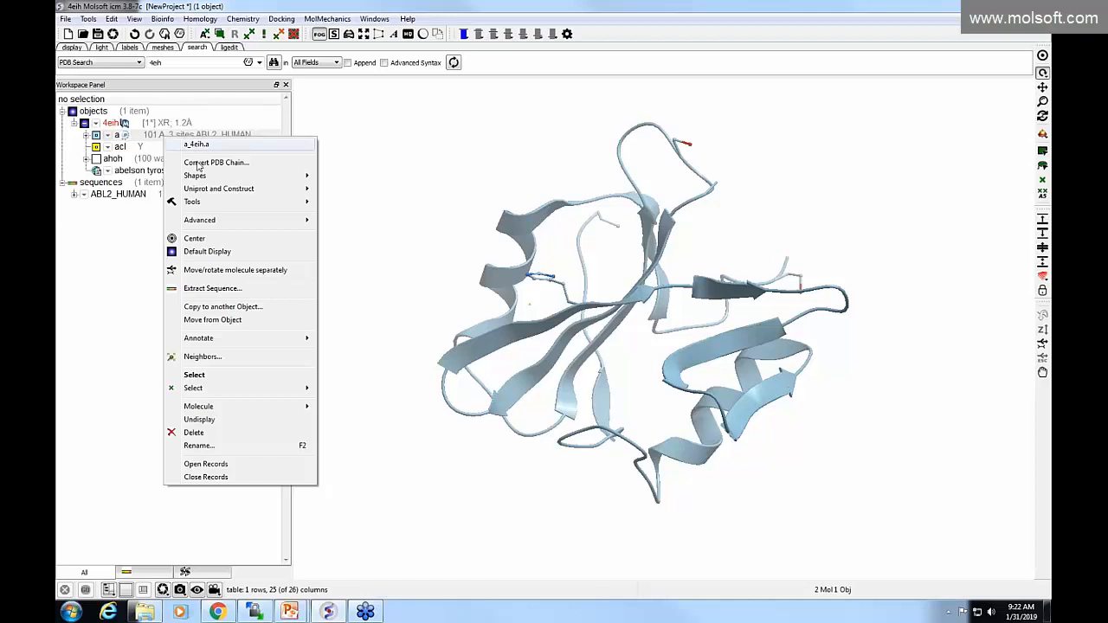
click(211, 288)
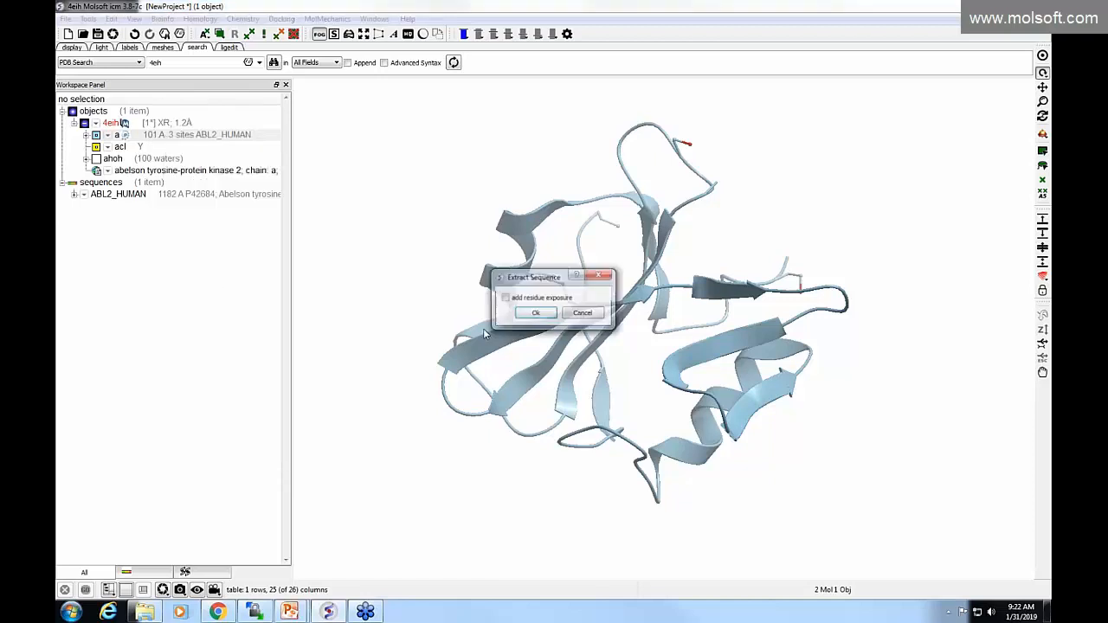
click(526, 315)
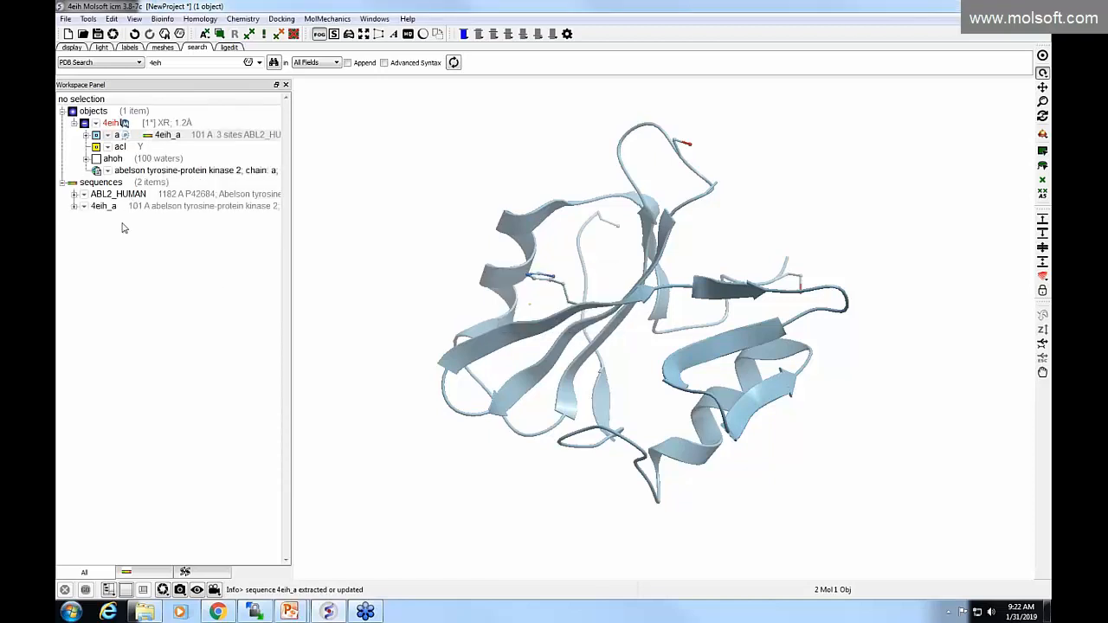
Expand the extracted 4eih_a sequence, examine its coloured and underlined residue stretches, and collapse it again
click(74, 207)
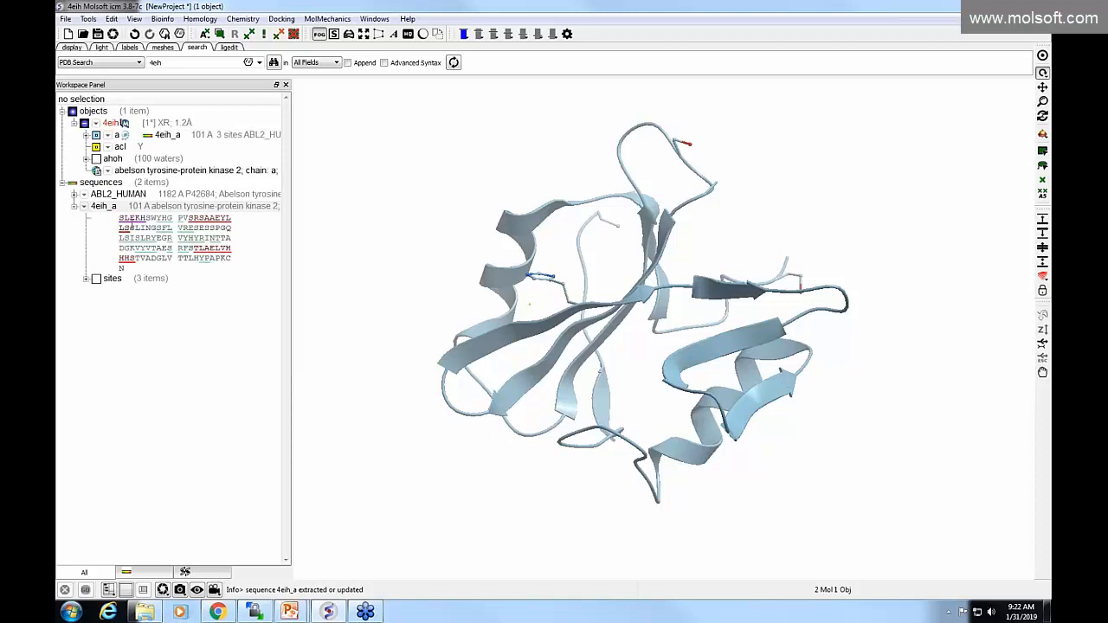
drag(123, 217, 144, 273)
click(143, 250)
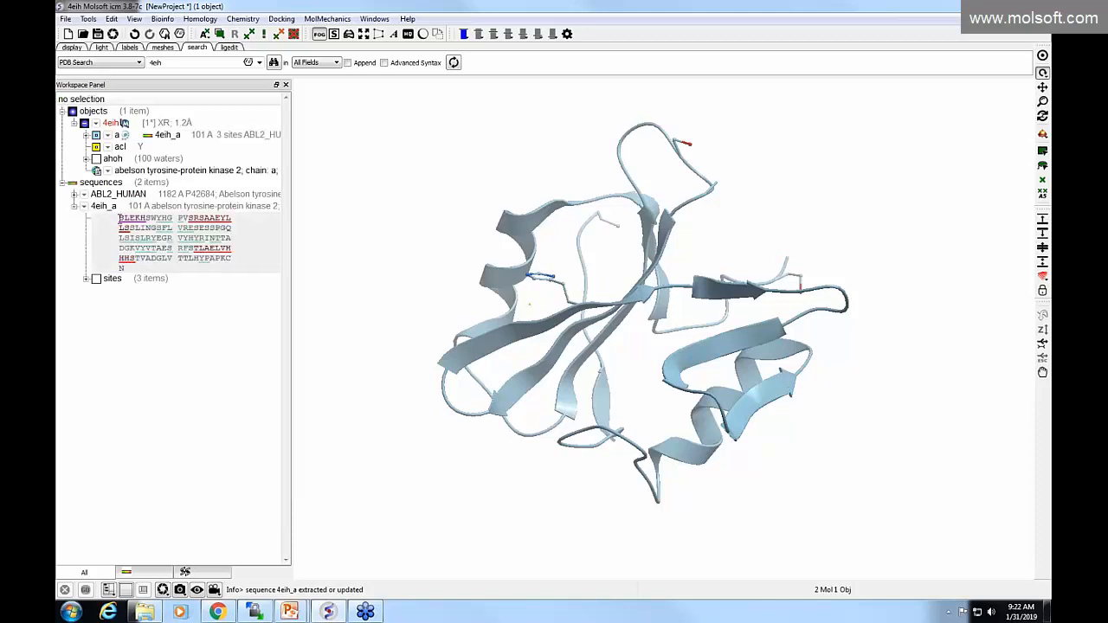
drag(119, 219, 165, 222)
click(165, 223)
drag(193, 218, 213, 220)
click(157, 223)
drag(120, 218, 137, 218)
click(142, 217)
click(74, 206)
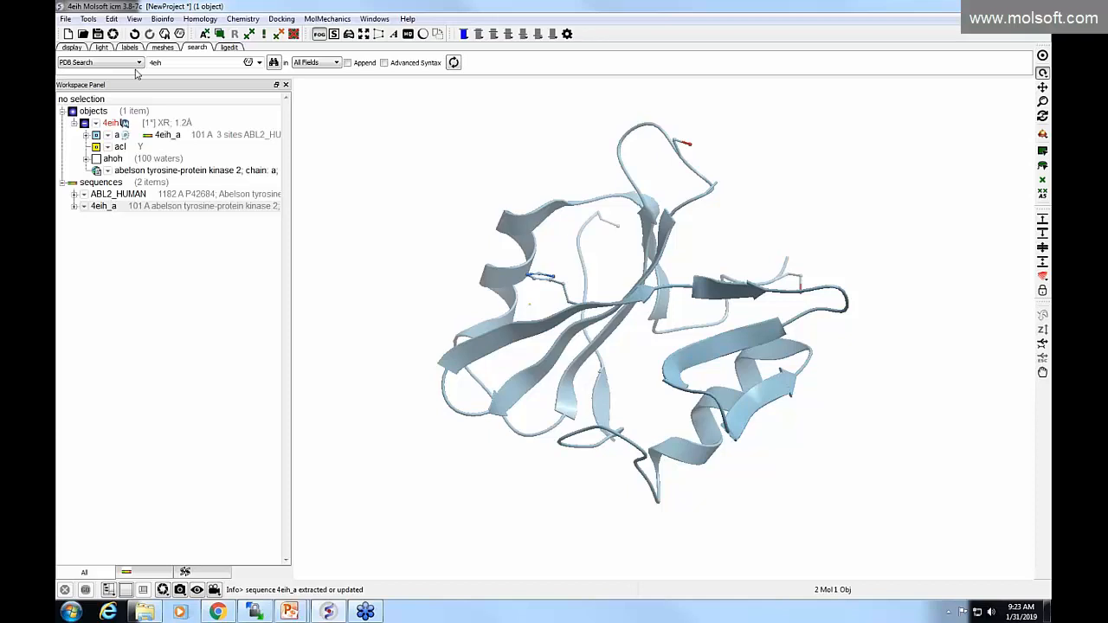
Check which sequence and alignment file formats can be opened, and leave without opening a file
click(65, 19)
click(87, 59)
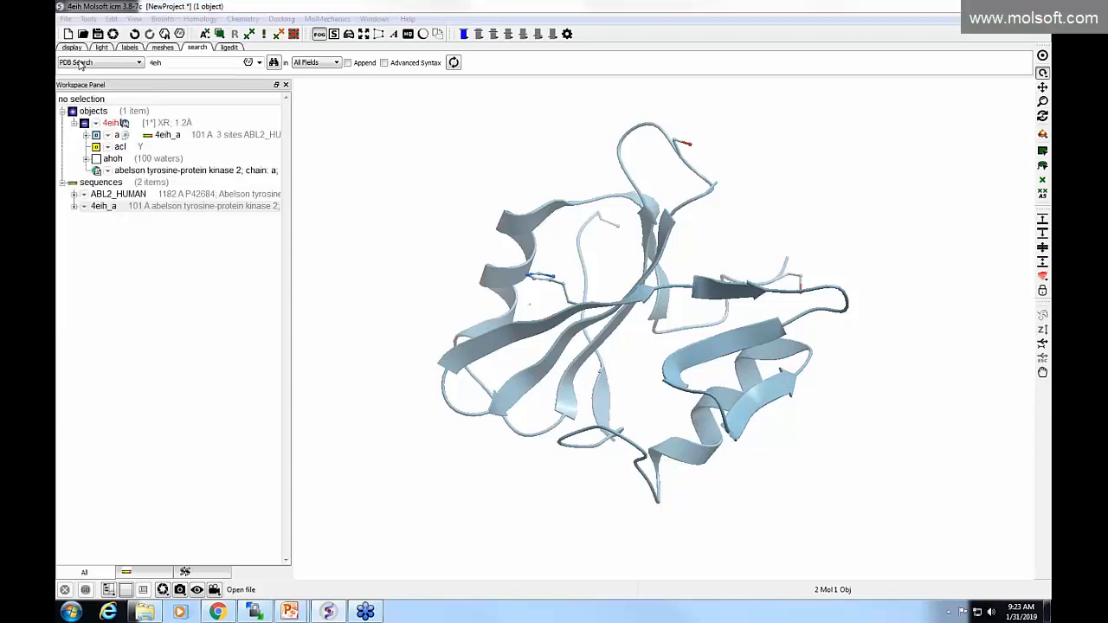
click(480, 287)
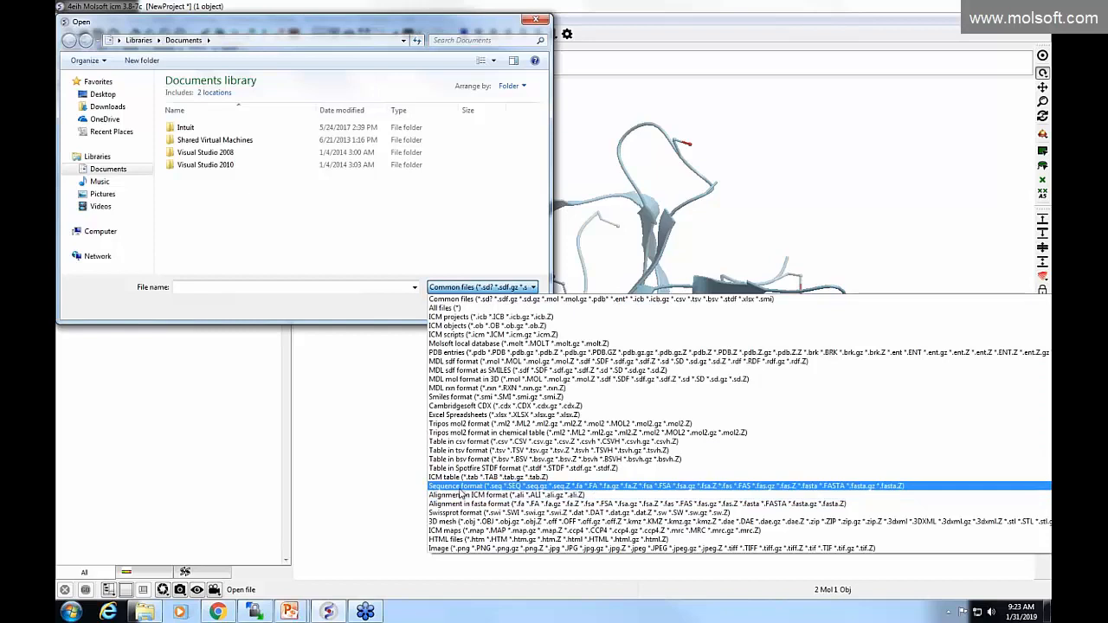
click(315, 309)
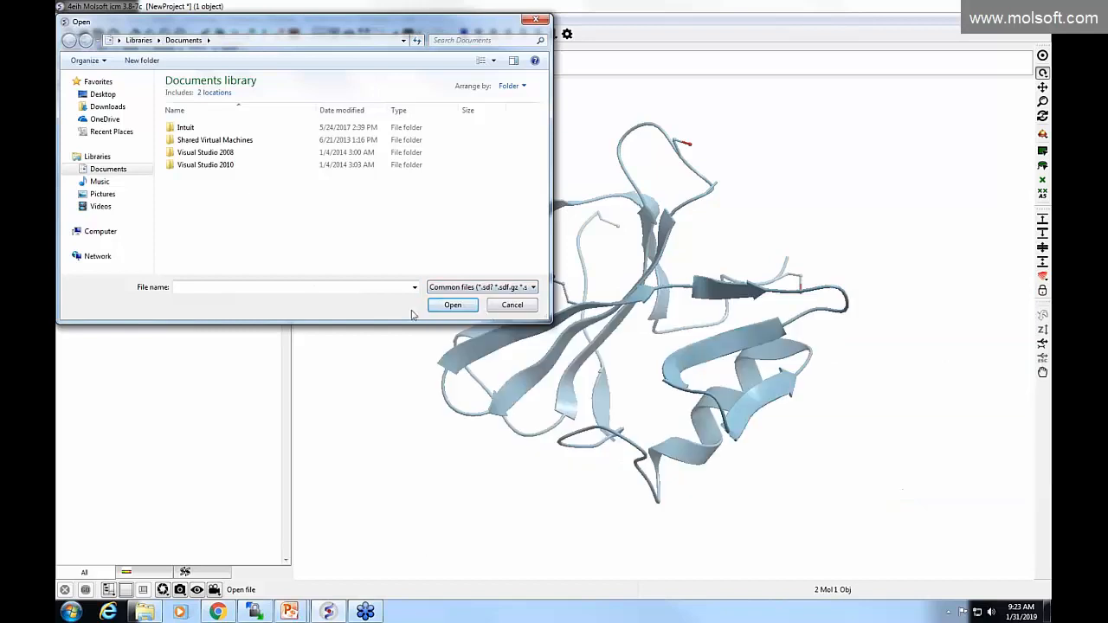
click(513, 308)
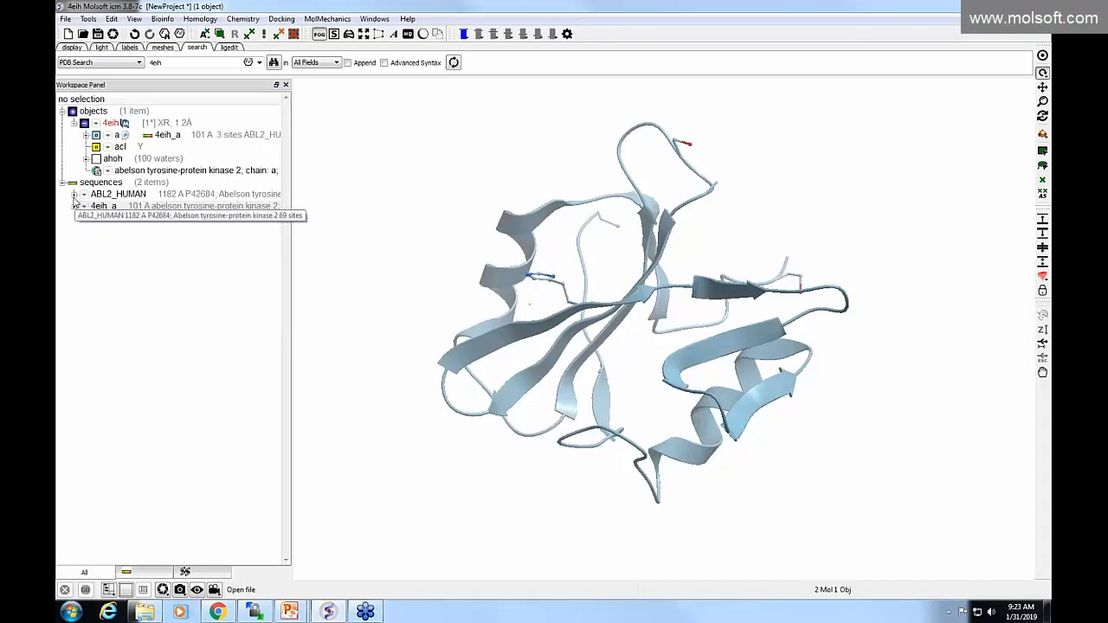
Select the SH2 domain residues (173:263) of ABL2_HUMAN through its sites list and copy them as text
click(74, 195)
scroll(153, 183, down, 6)
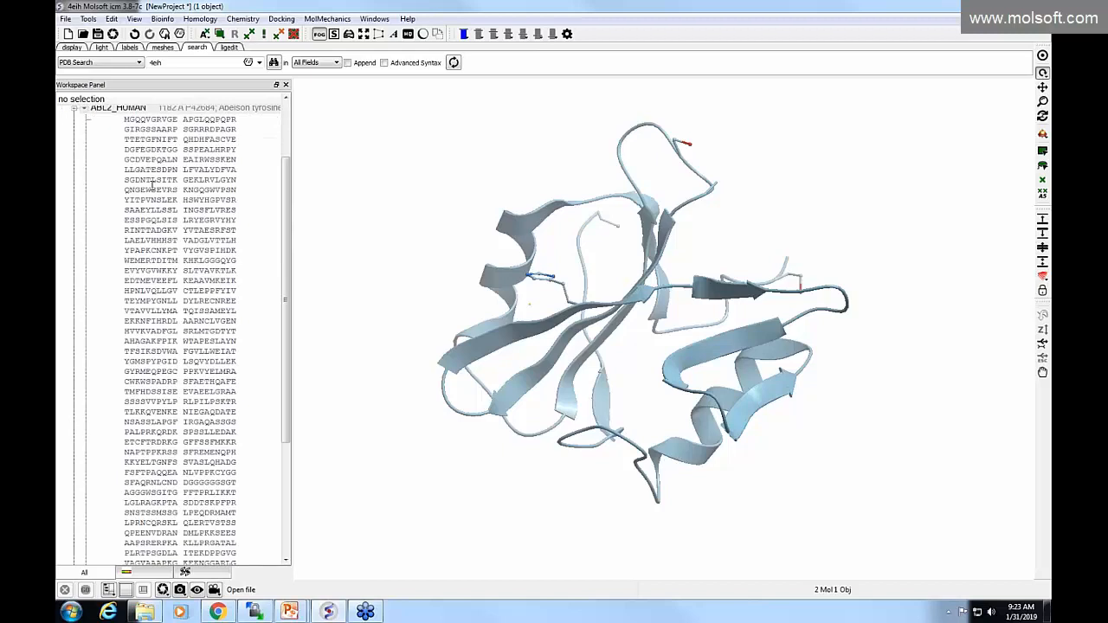
scroll(153, 183, down, 2)
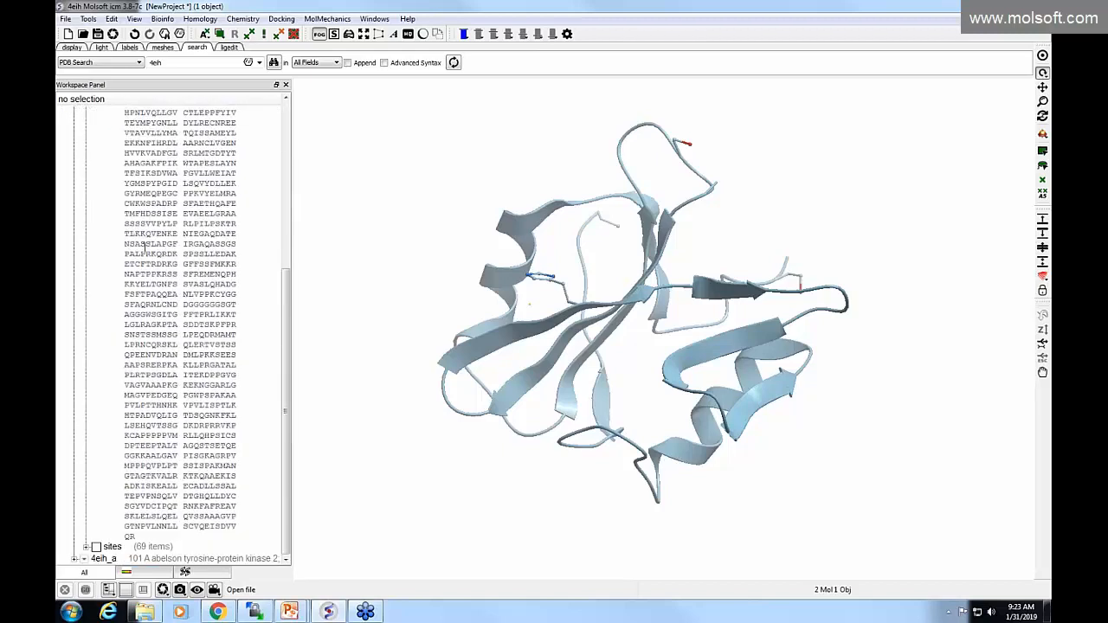
click(90, 547)
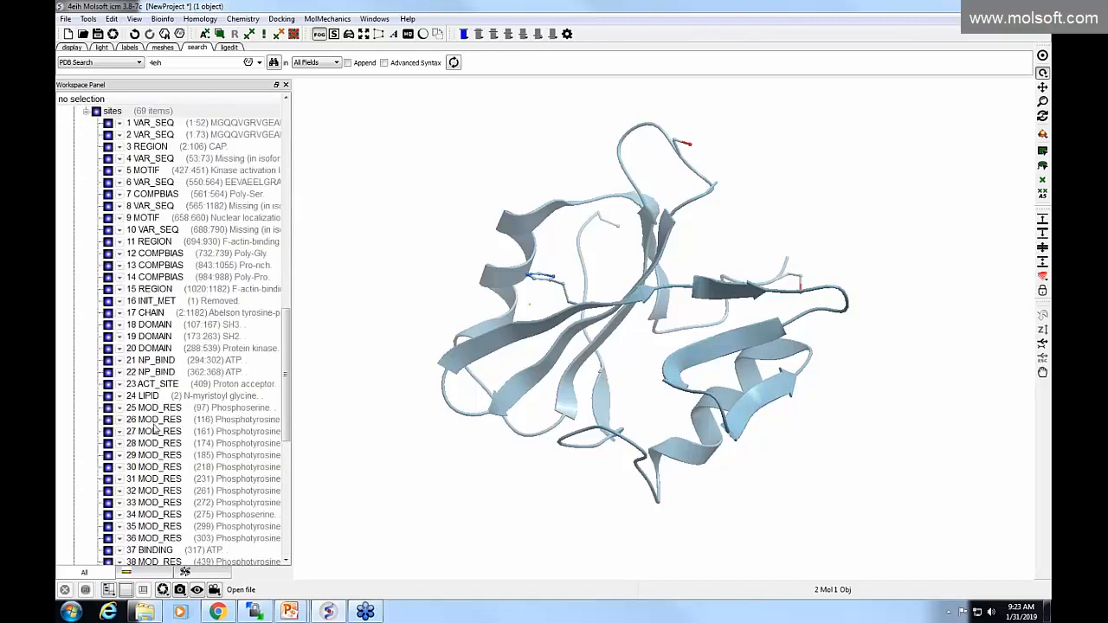
click(209, 337)
click(287, 294)
drag(287, 296, 286, 237)
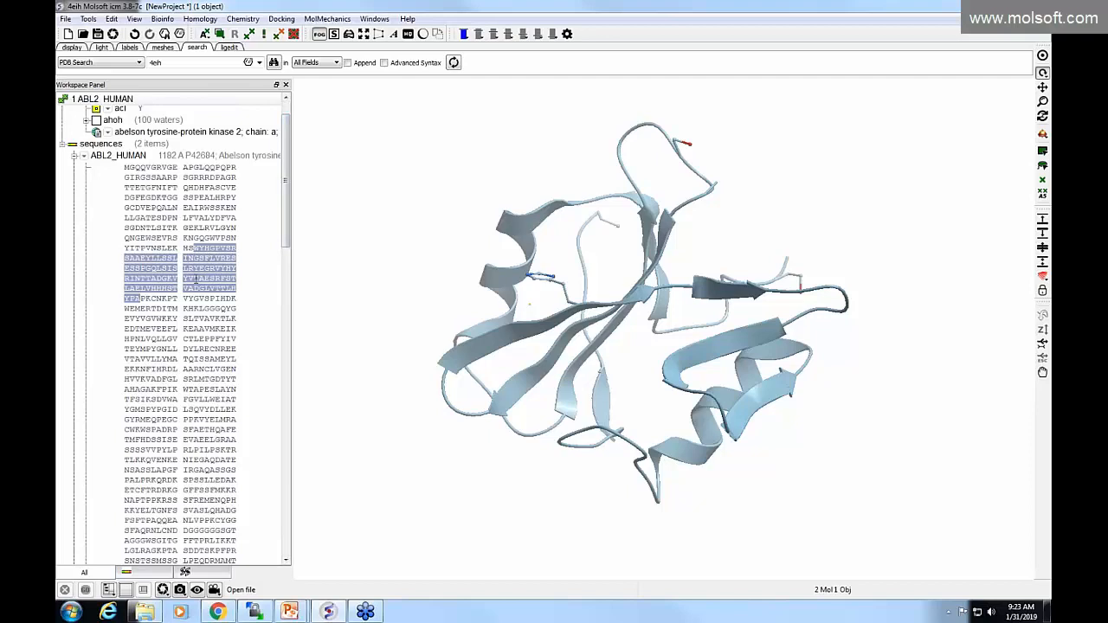
right_click(210, 268)
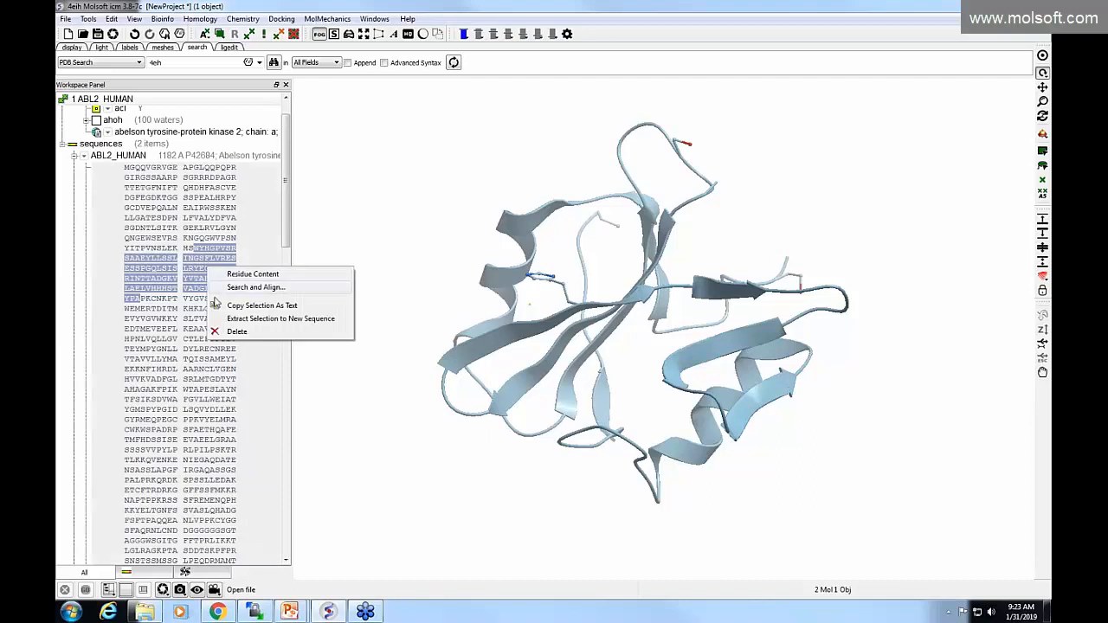
click(260, 306)
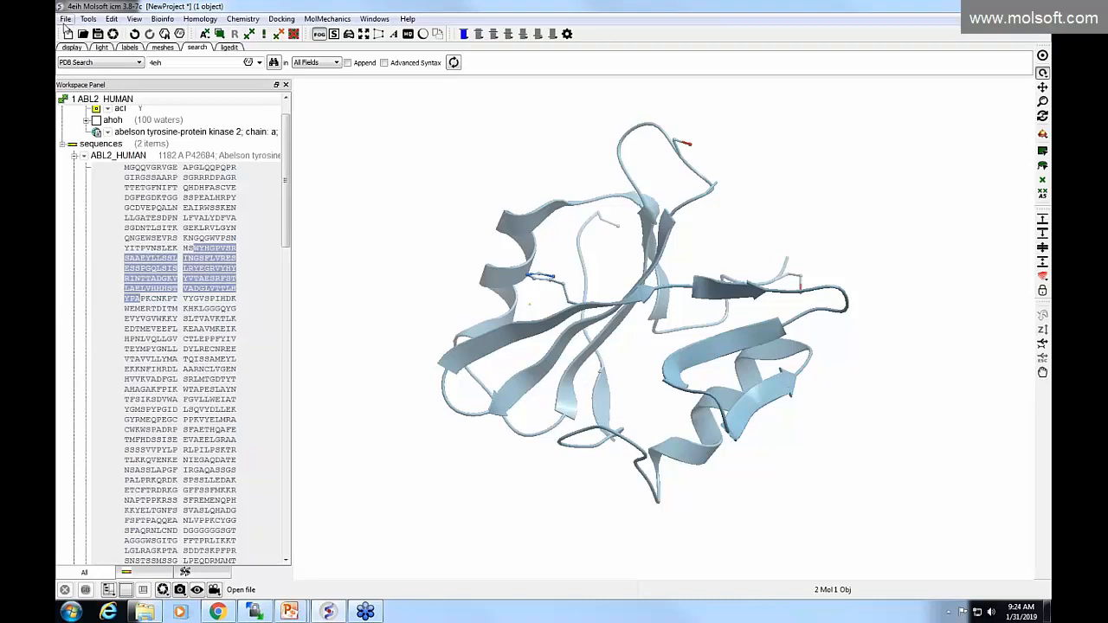
click(75, 156)
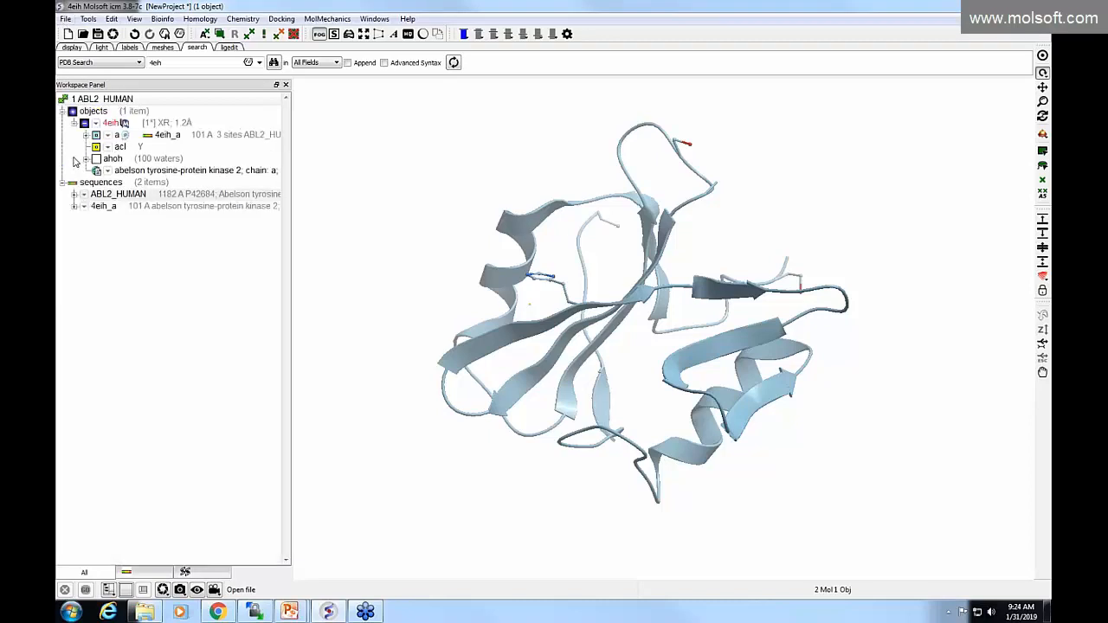
Create a new sequence named abl2_sh2Domain from the copied SH2 domain residues, with automatic sequence type detection
click(65, 18)
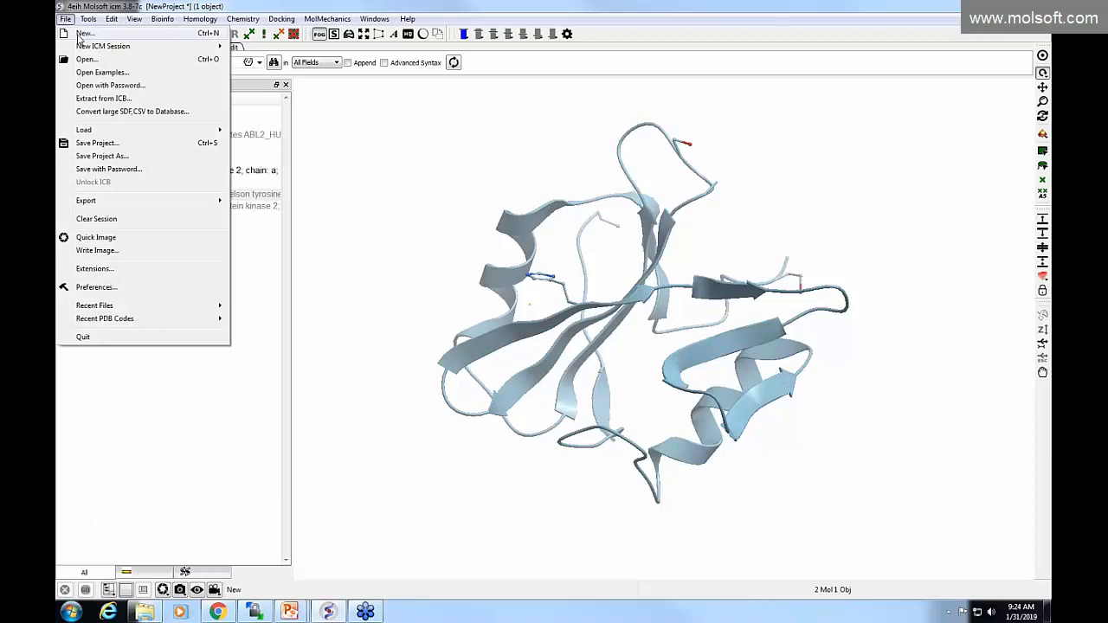
click(84, 33)
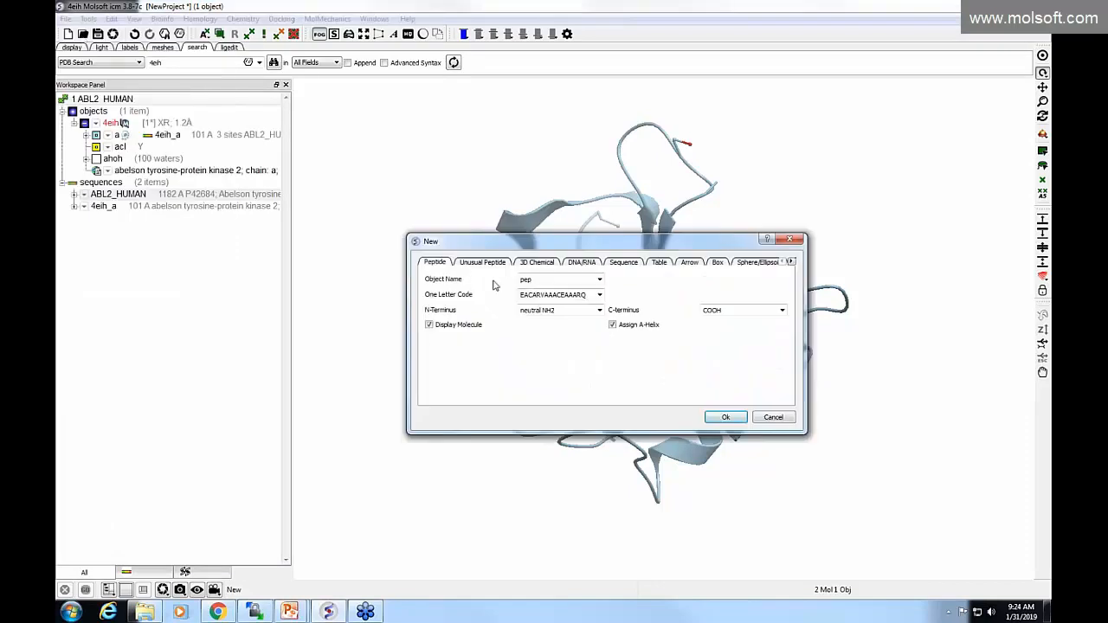
click(623, 262)
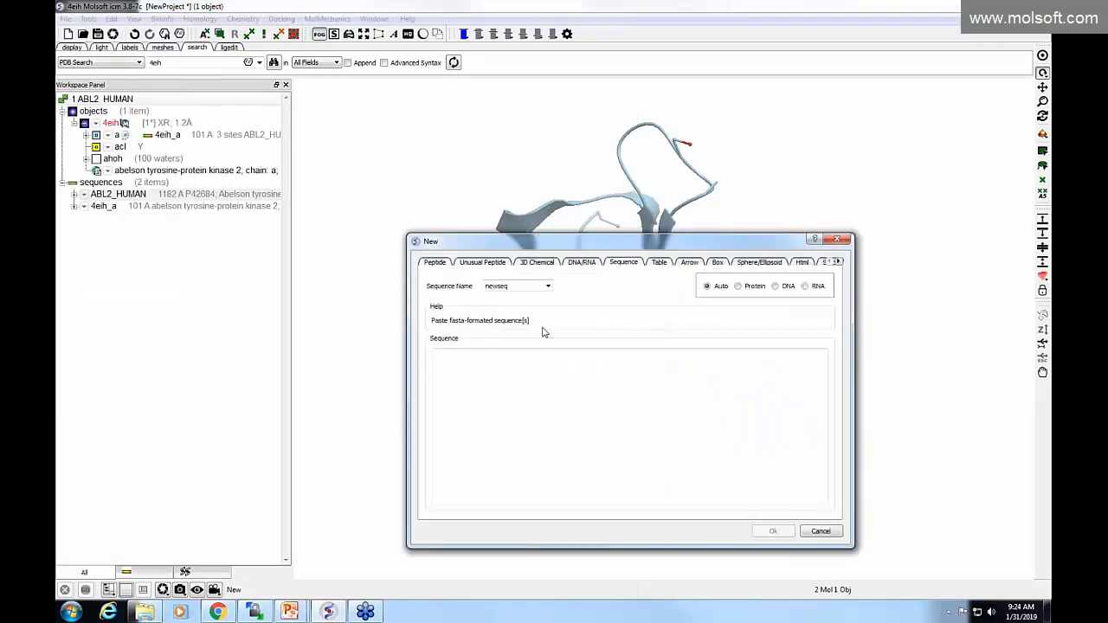
double_click(508, 289)
text(abl2_sh2Domain)
click(505, 375)
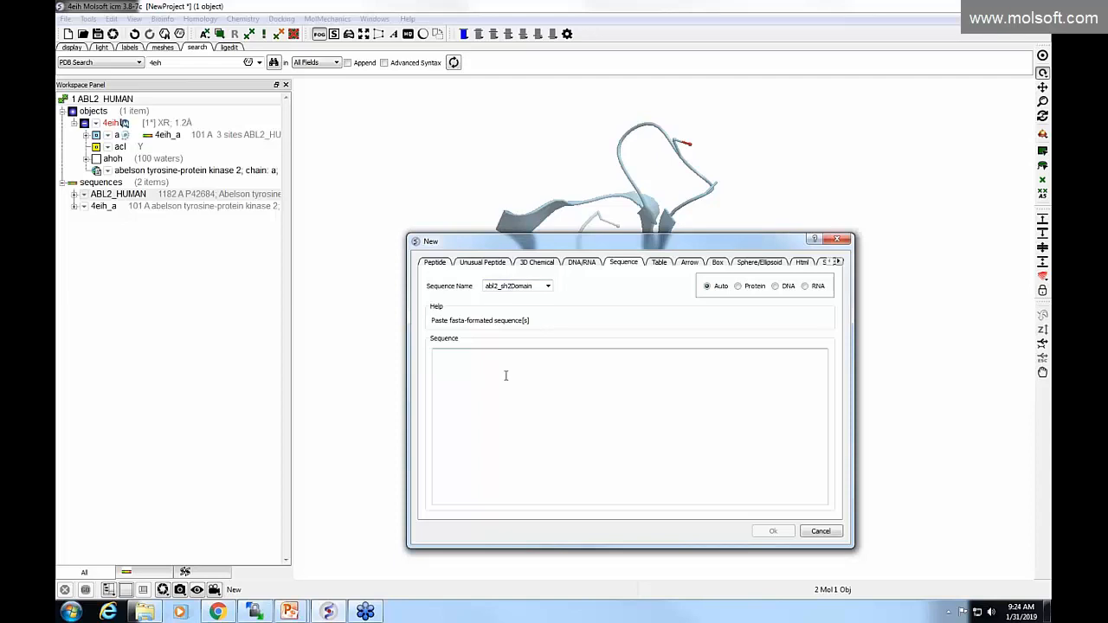
key(ctrl+v)
click(772, 530)
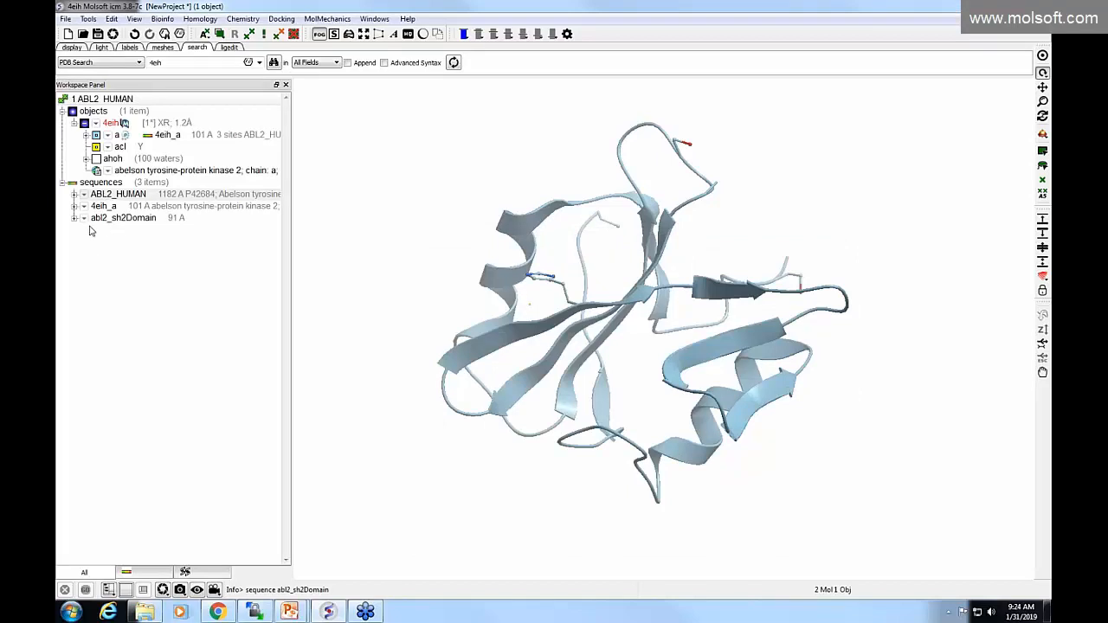
Switch to the PowerPoint slide show and advance to the Example 2: Pocket Conservation slide
mouse_move(305, 272)
mouse_down()
mouse_move(307, 295)
mouse_move(309, 276)
mouse_up()
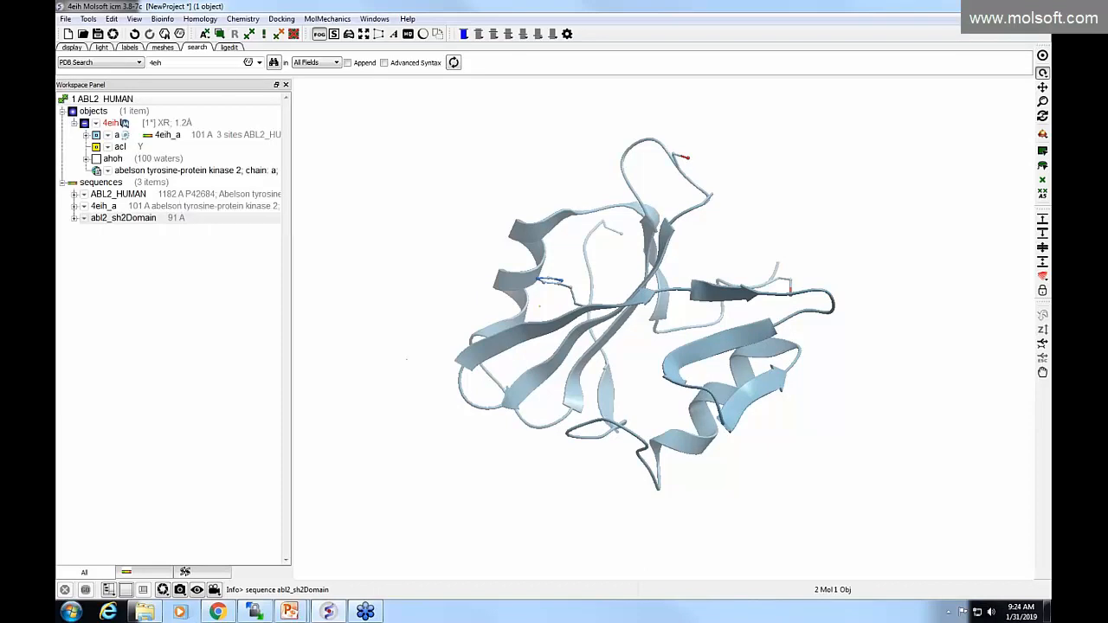
mouse_move(290, 612)
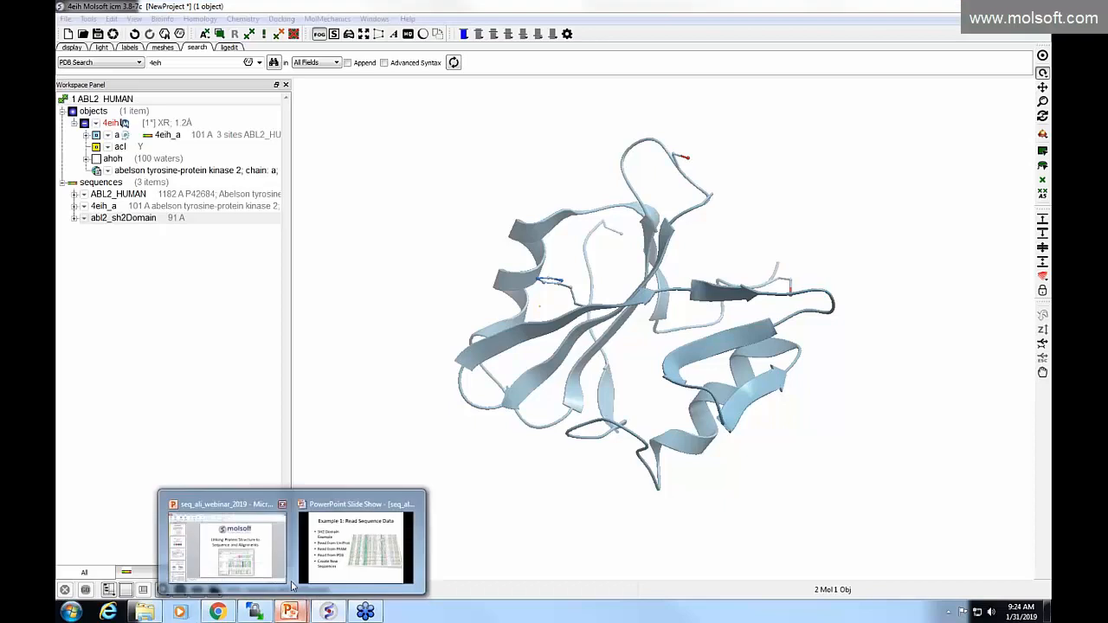
click(326, 561)
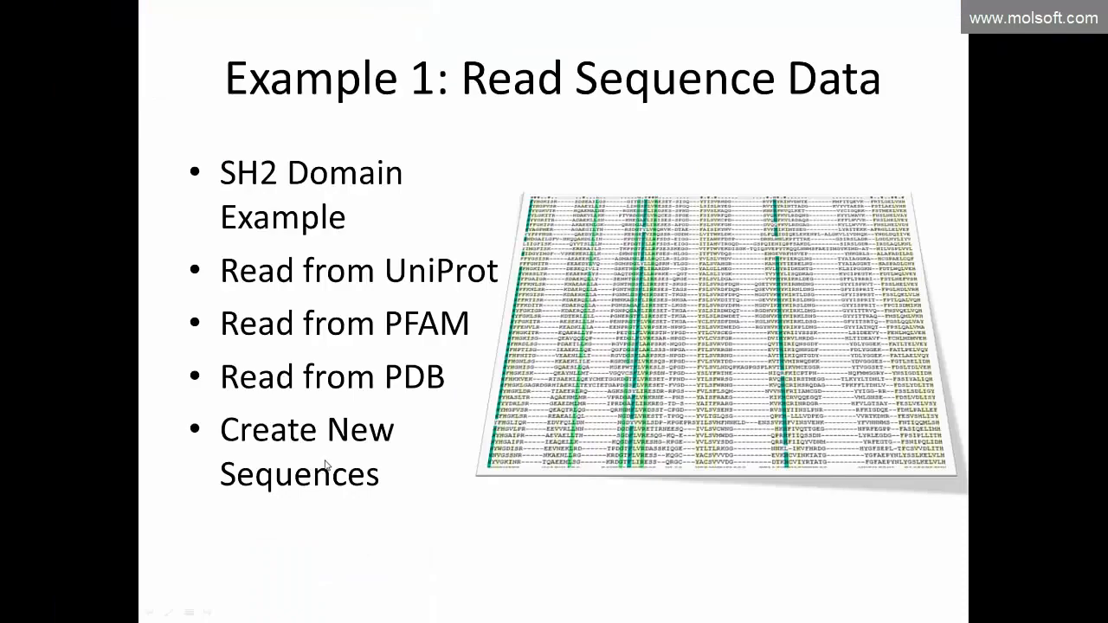
click(385, 457)
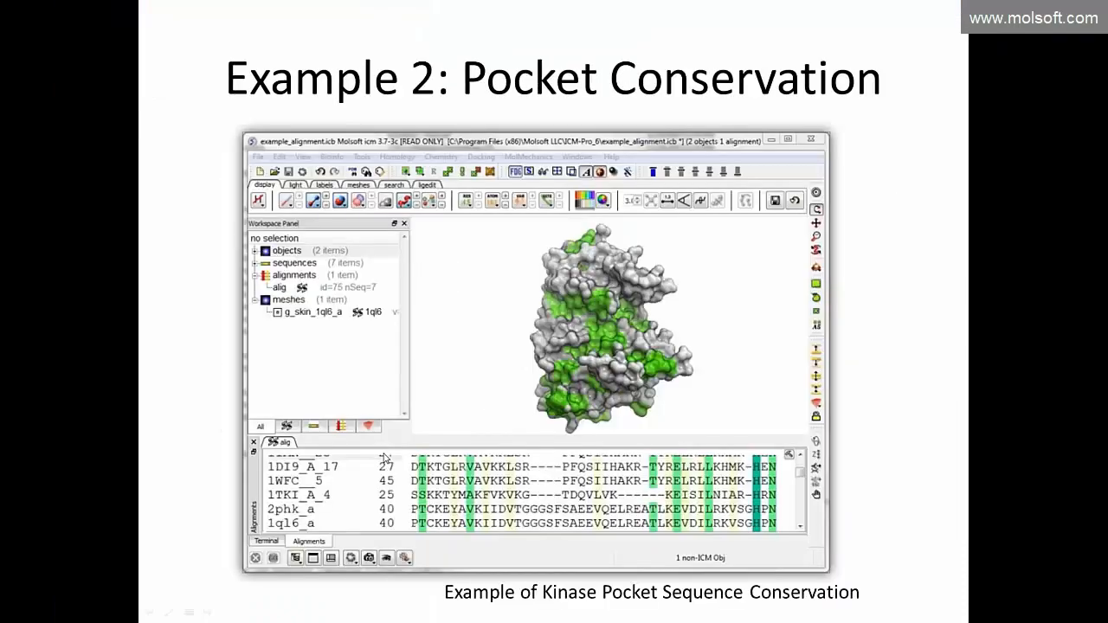
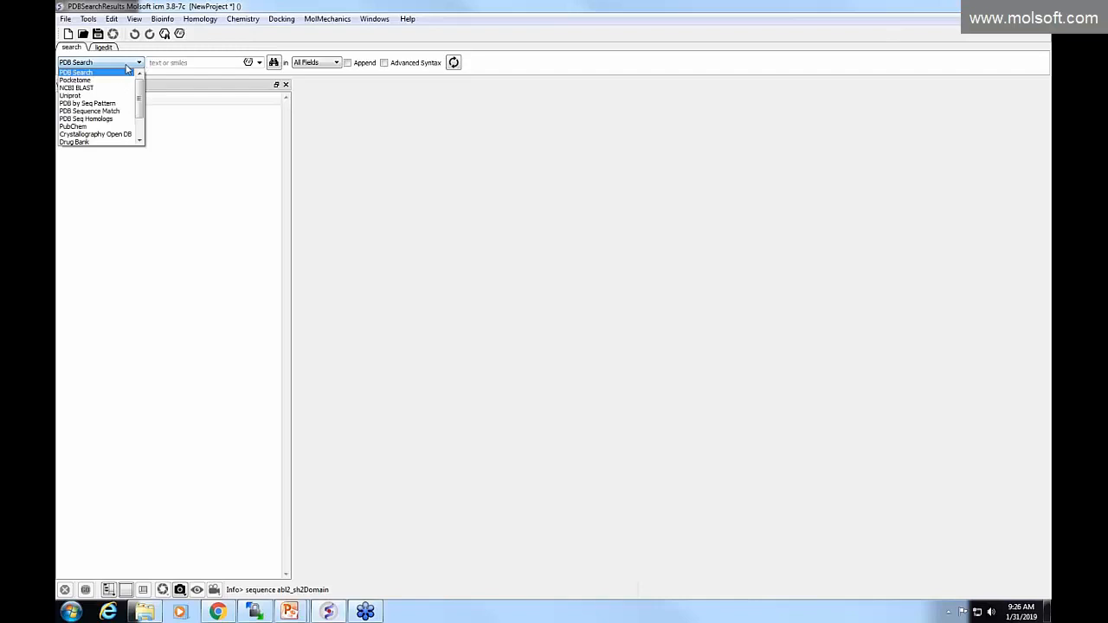
Set the search source to Uniprot, search for pim1_human by protein name and load the PIM1_HUMAN sequence
click(113, 93)
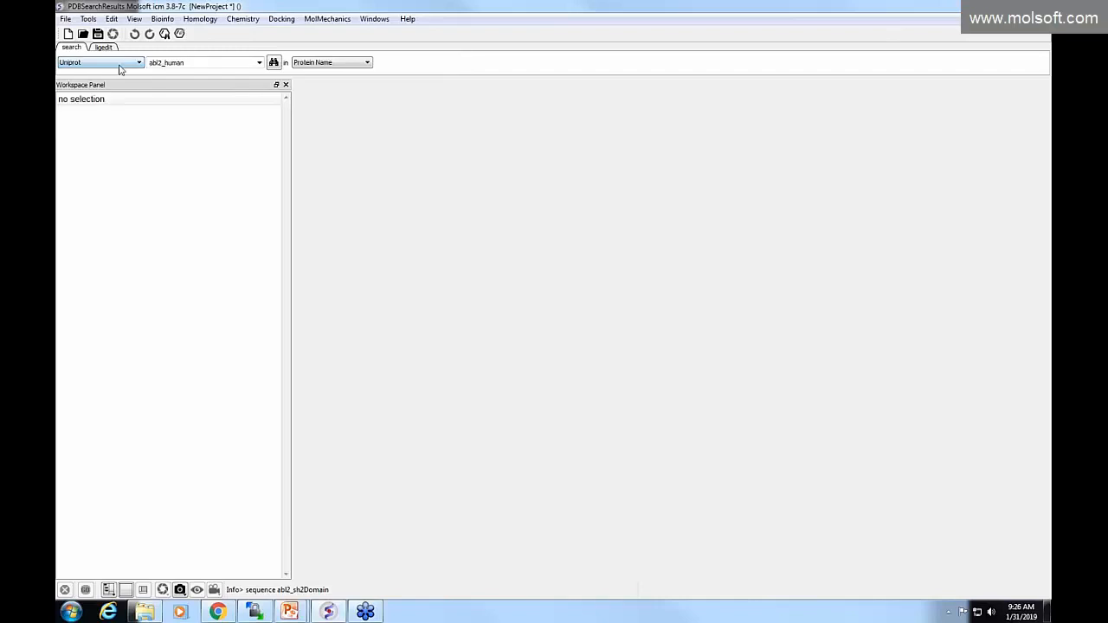
double_click(162, 63)
text(pim1)
click(273, 63)
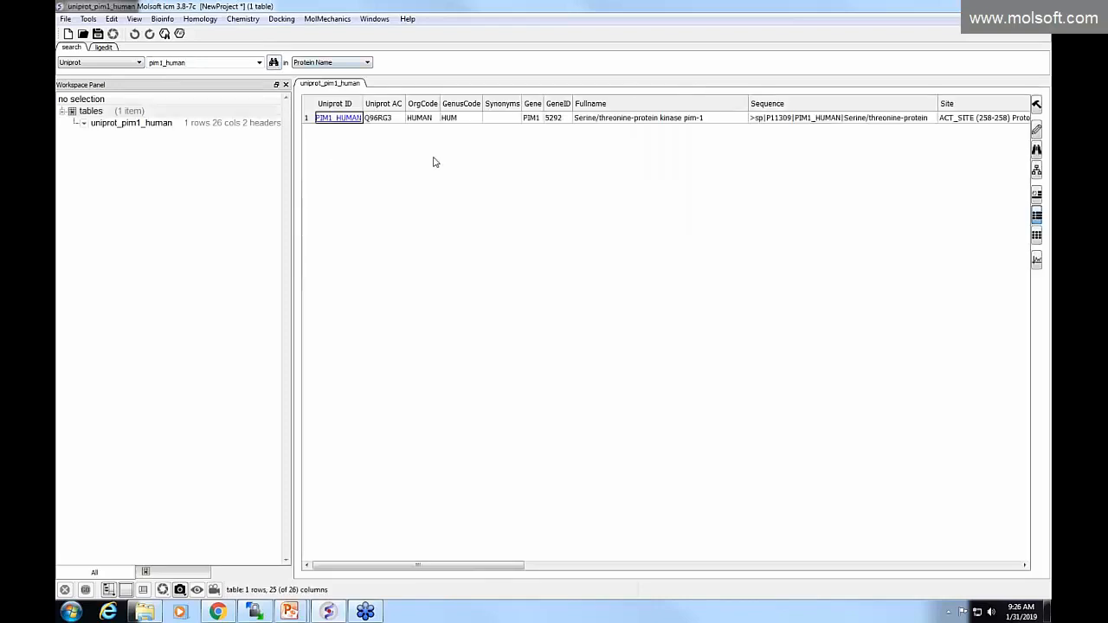
click(448, 120)
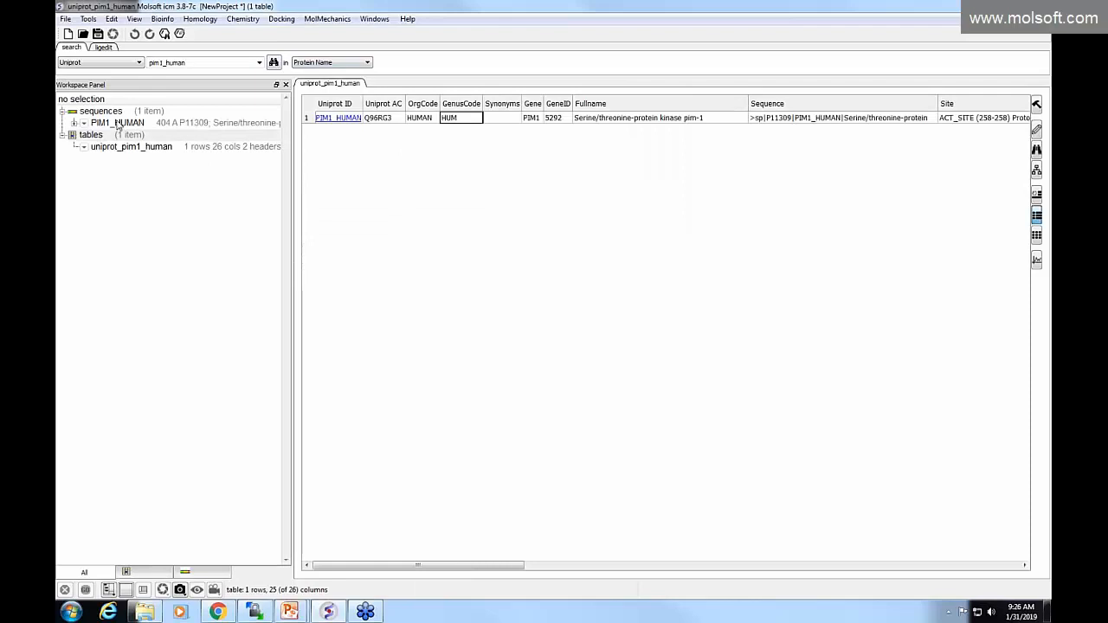
Search Uniprot for kcc2a_human and load the KCC2A_HUMAN sequence from the results table
double_click(162, 62)
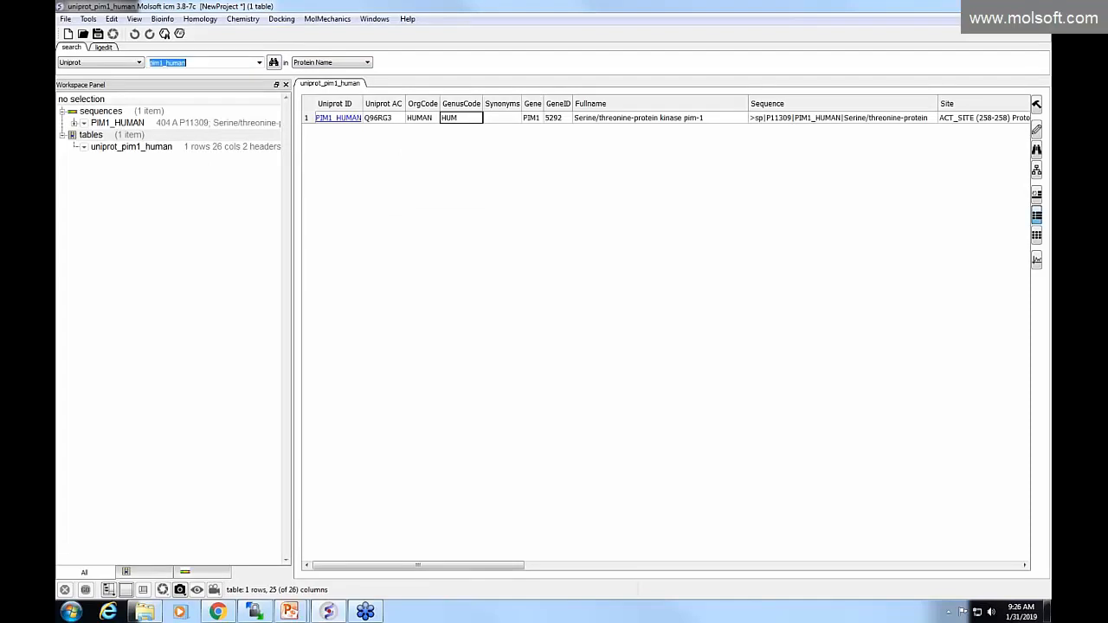
key(BackSpace)
text(kcc2a_human)
click(273, 62)
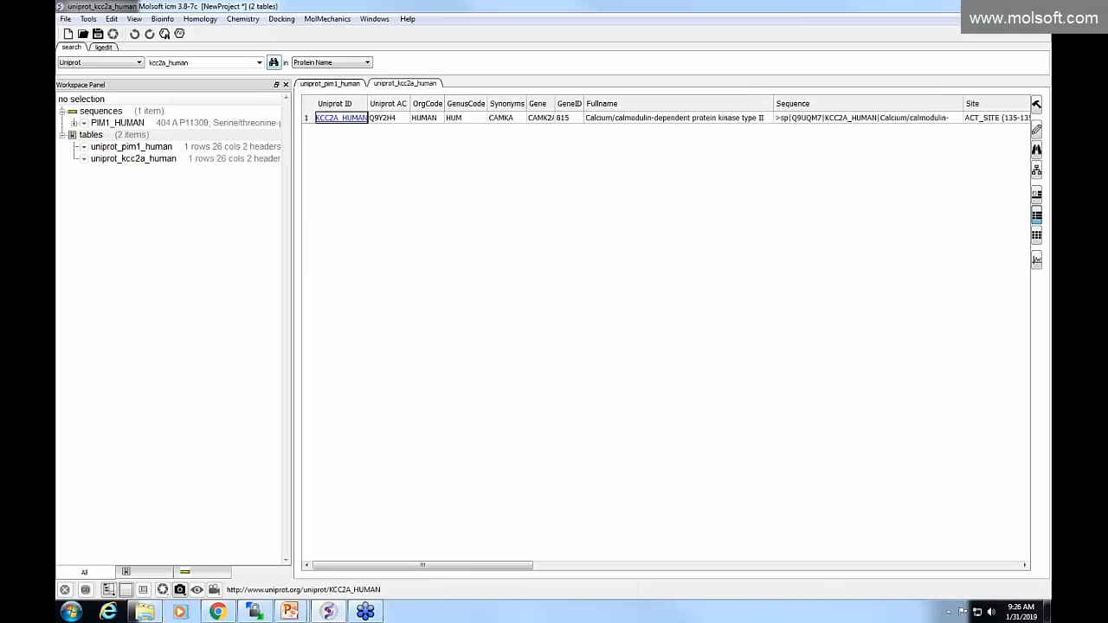
click(405, 120)
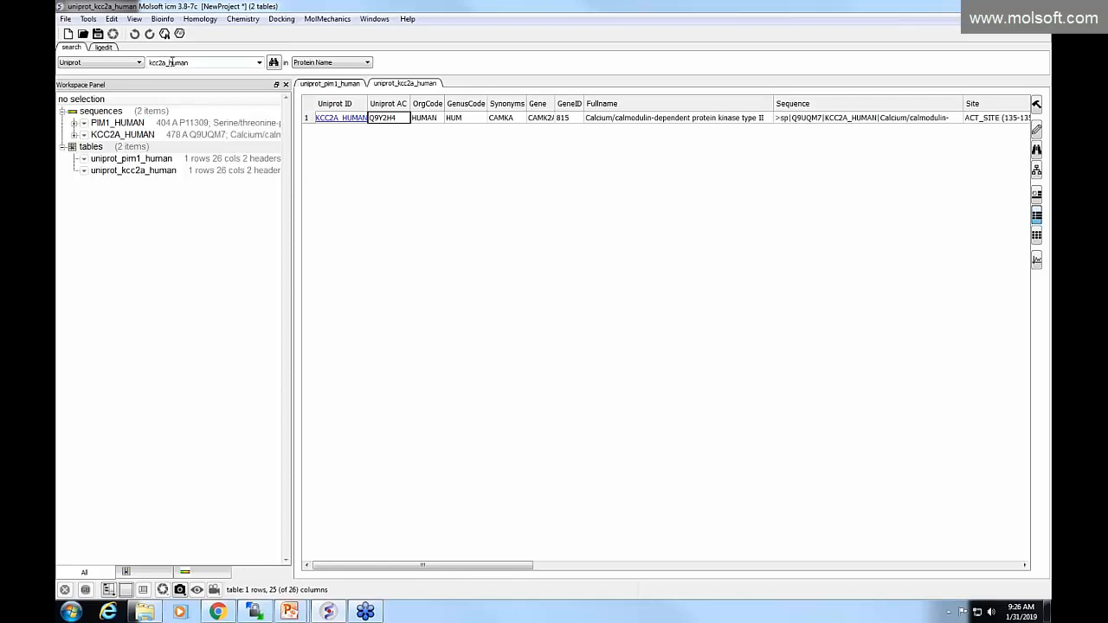
Search Uniprot for chk2_human and load the CHK2_HUMAN sequence from the results table
drag(166, 62, 152, 62)
text(p)
key(BackSpace)
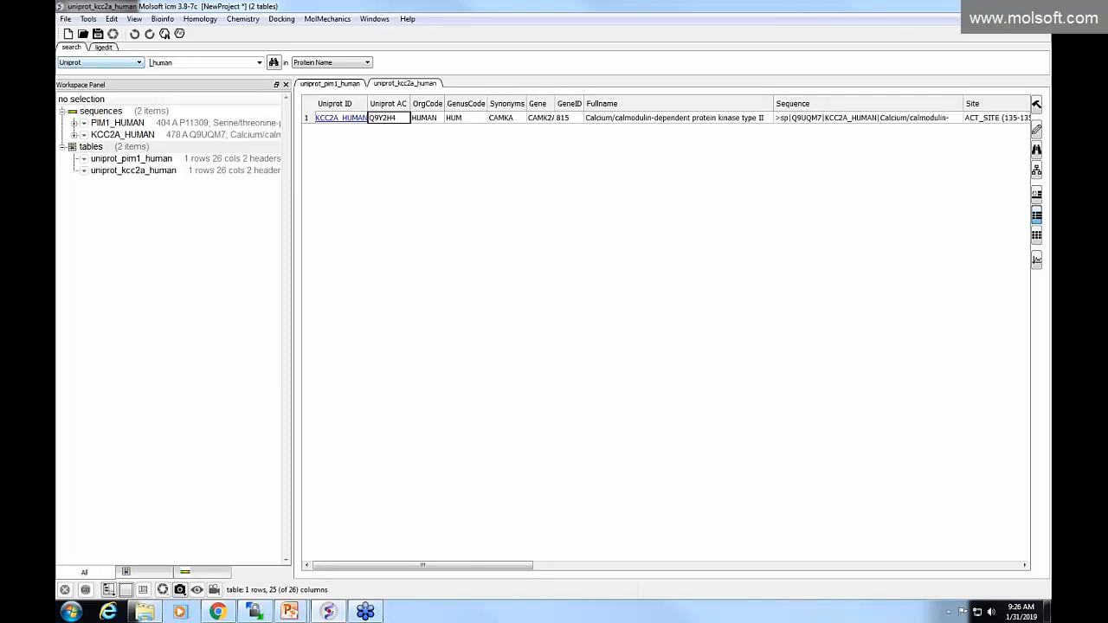
text(chk2)
key(Return)
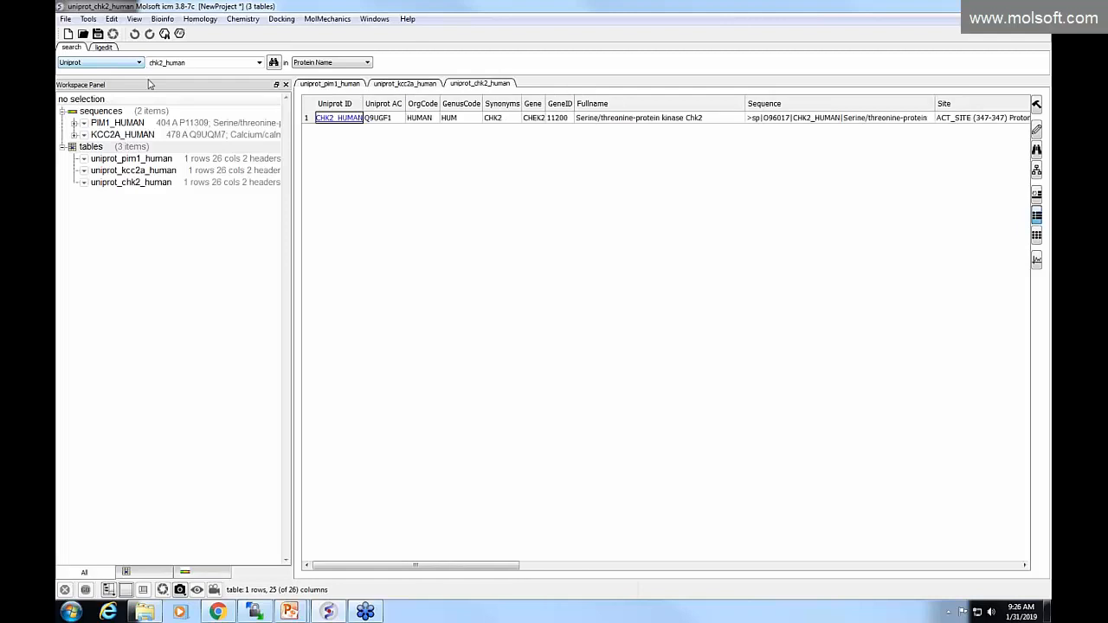
click(424, 121)
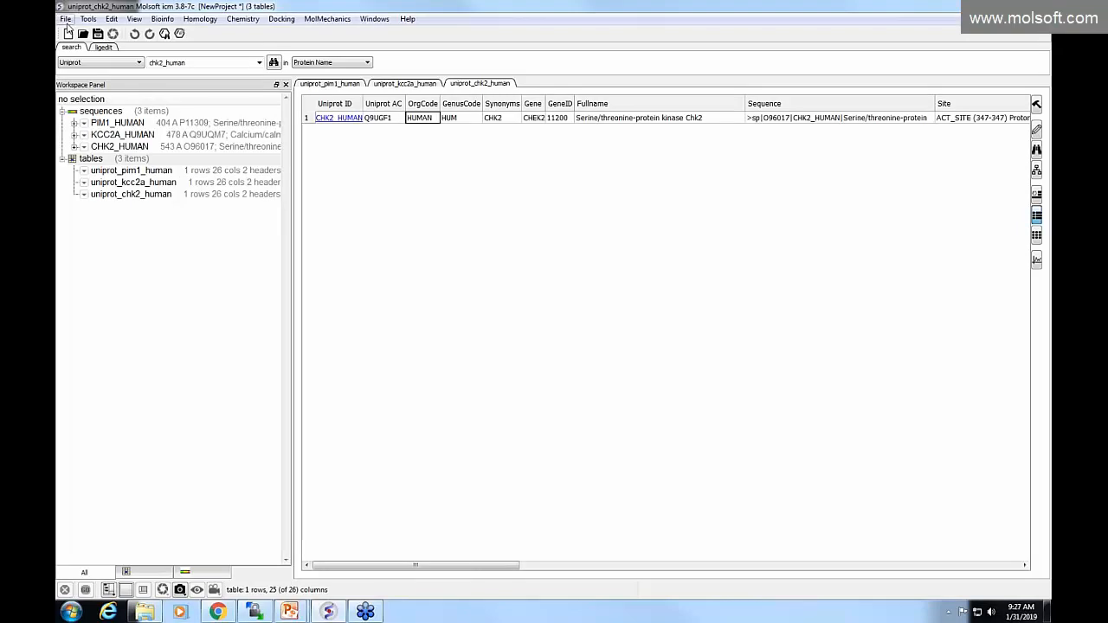
click(66, 19)
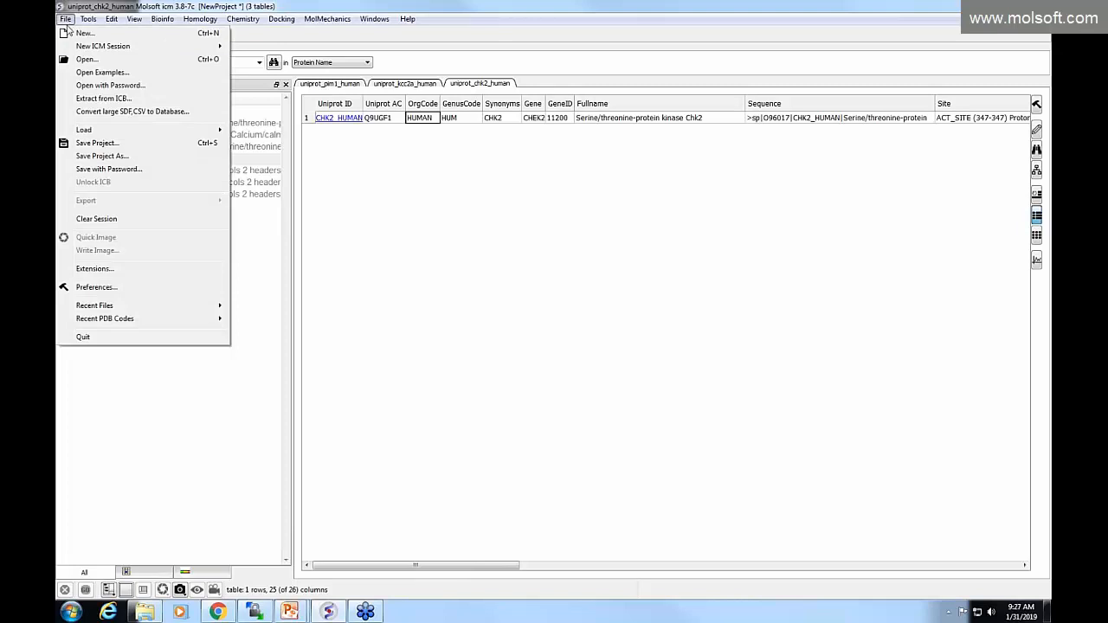
mouse_move(95, 130)
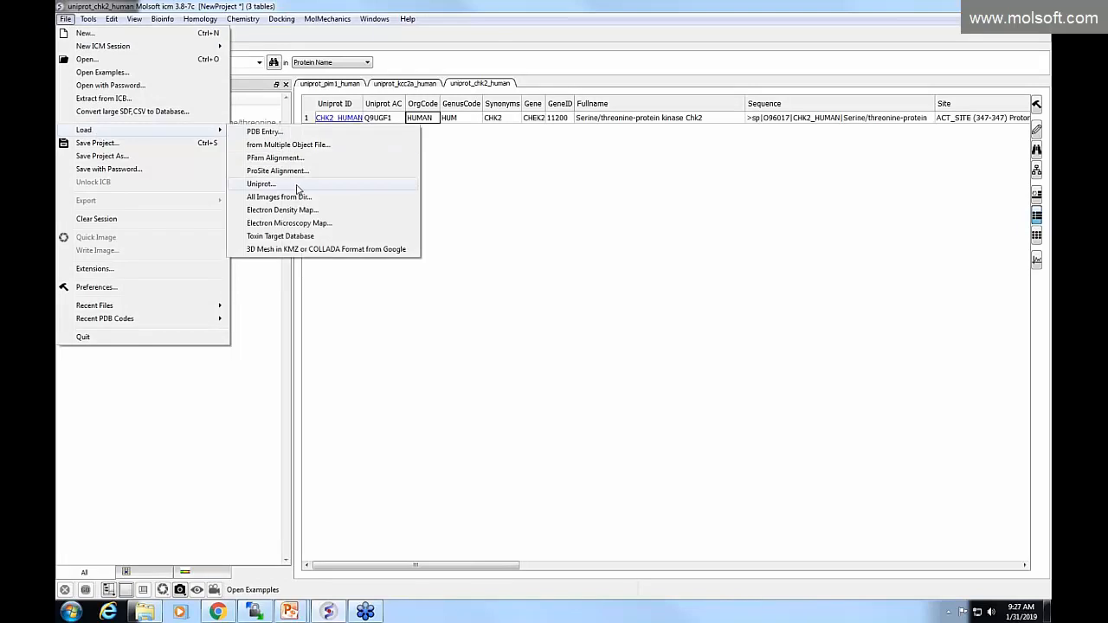
click(506, 120)
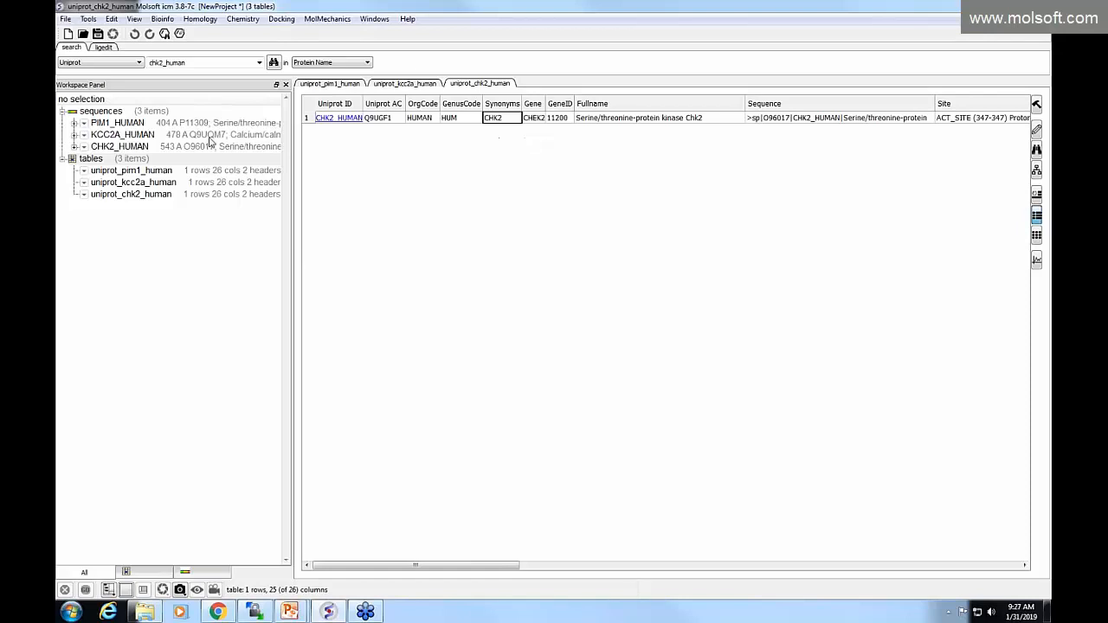
Delete all the Uniprot result tables from the workspace, confirming the removal and keeping the three kinase sequences
right_click(151, 162)
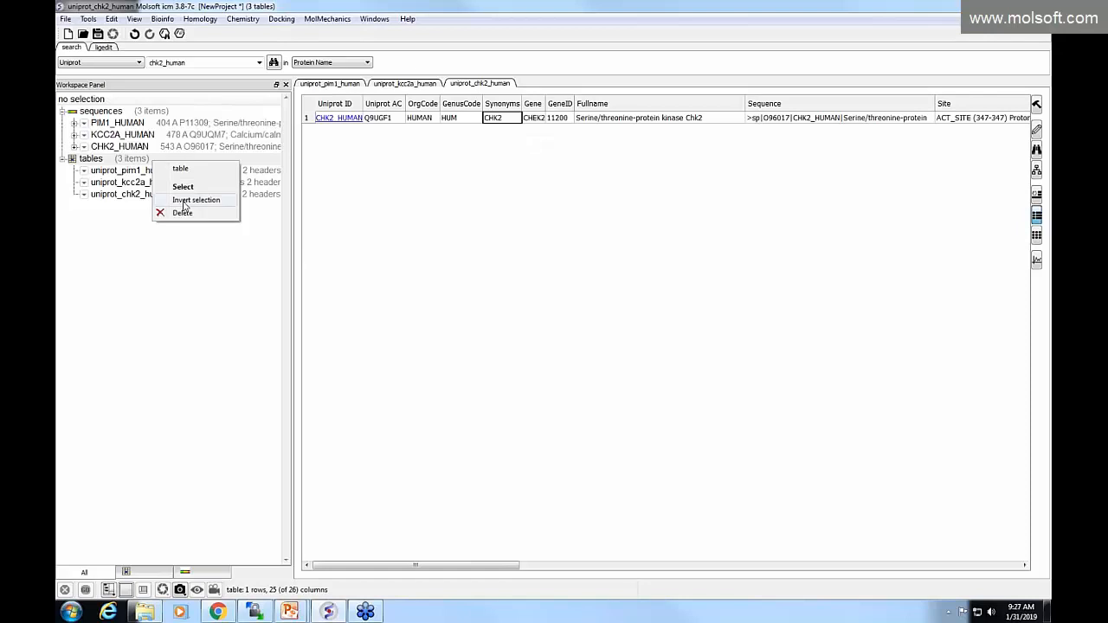
click(217, 215)
click(563, 319)
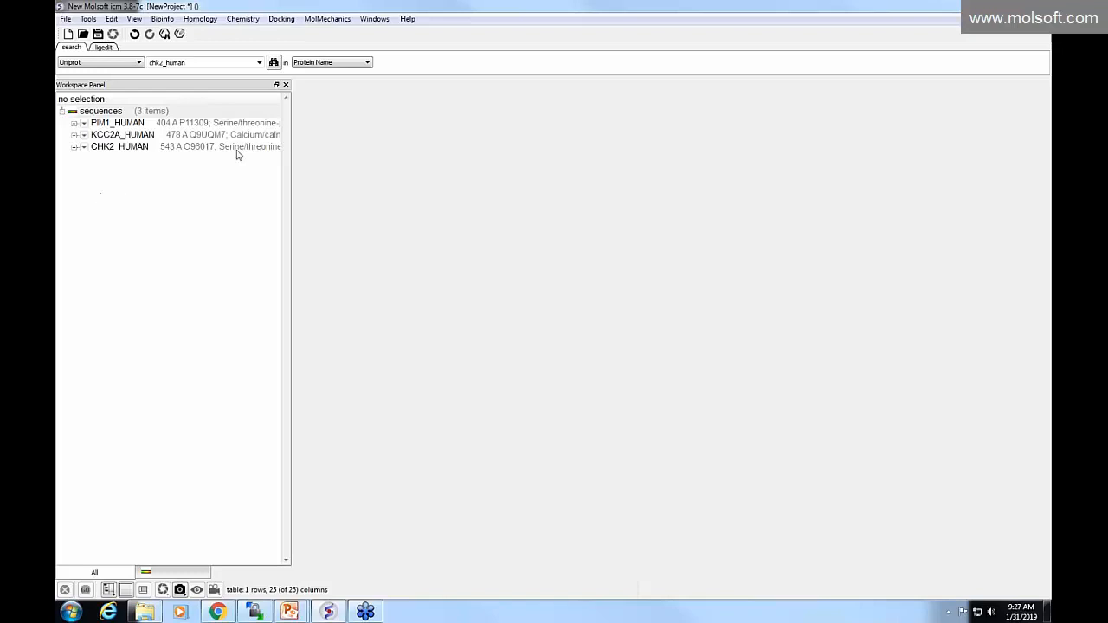
Show the terminal to review the logged Uniprot search and sequence loading commands, and close it again
click(374, 18)
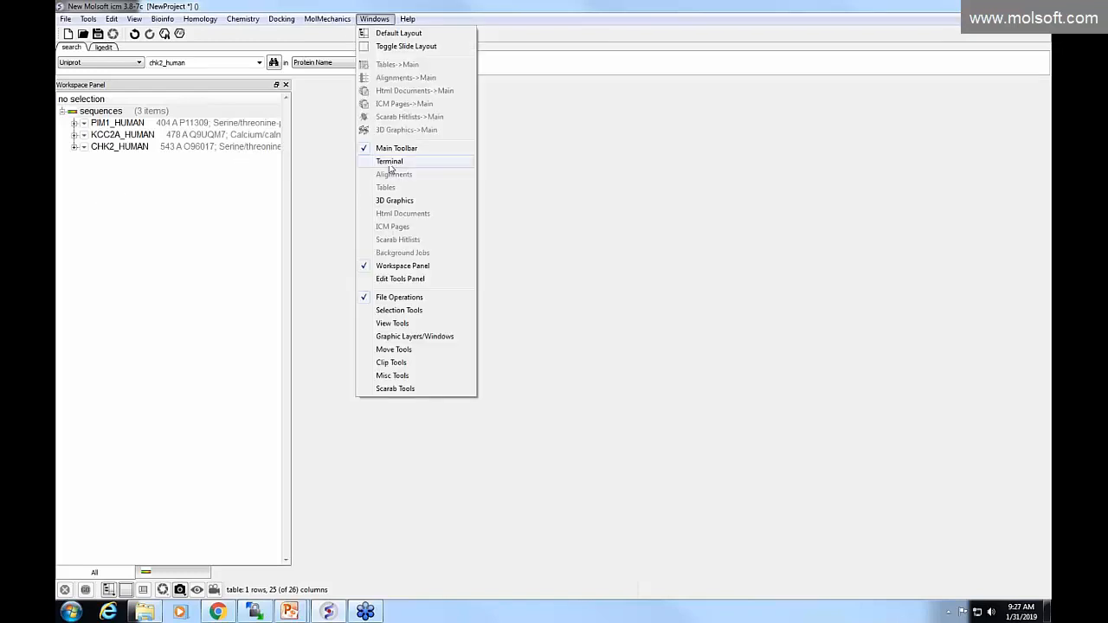
click(390, 162)
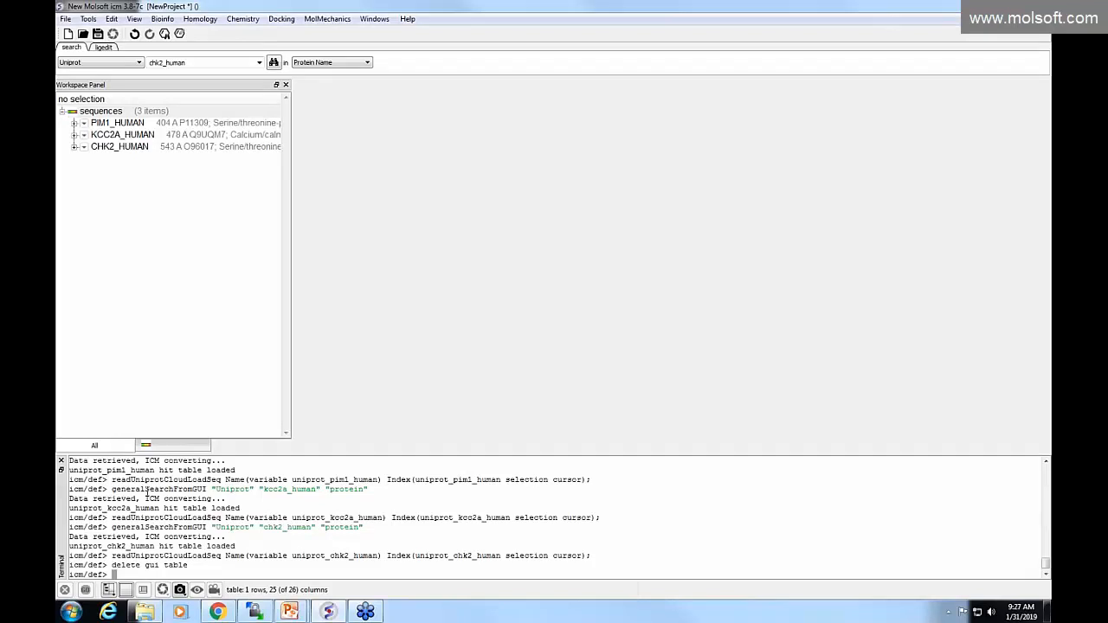
scroll(149, 495, up, 1)
scroll(121, 487, down, 1)
click(62, 461)
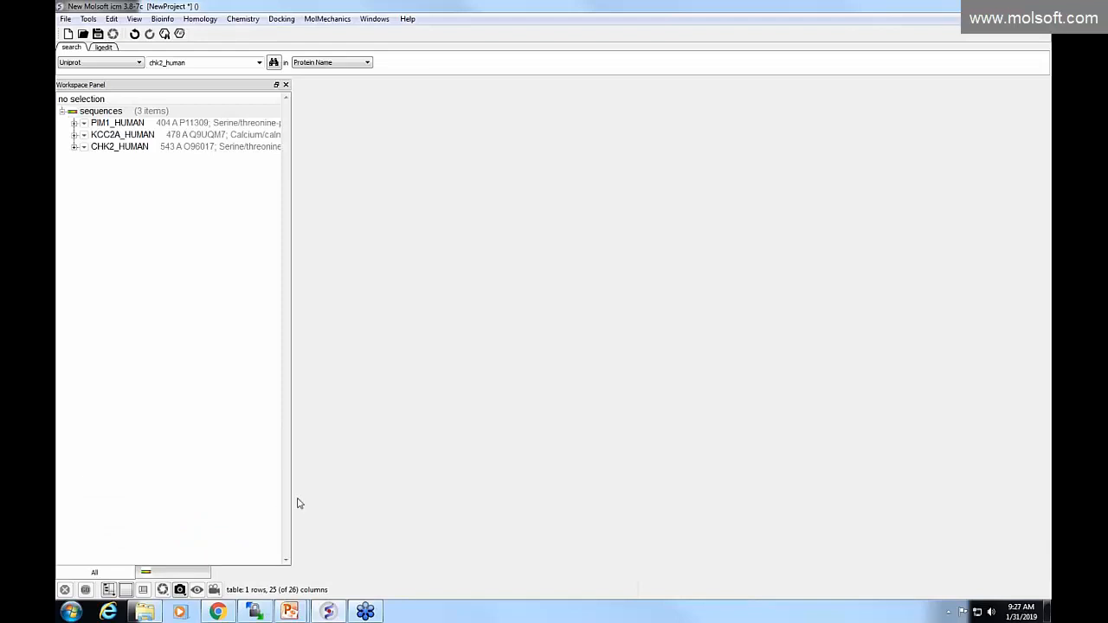
Select the PIM1_HUMAN, KCC2A_HUMAN and CHK2_HUMAN sequences together and align them
right_click(109, 116)
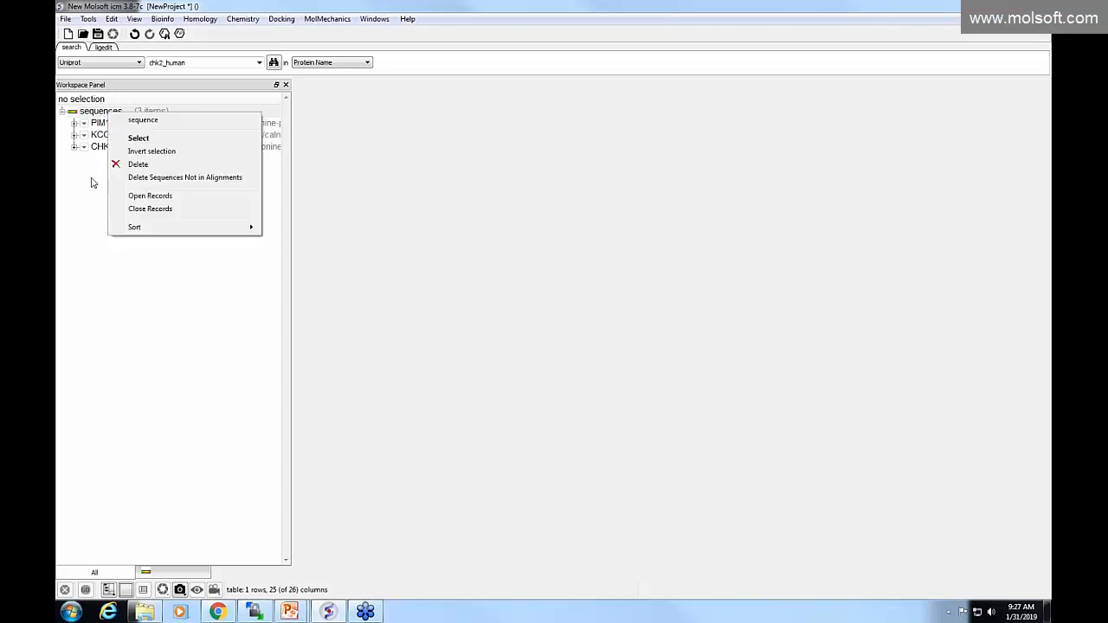
click(92, 180)
click(110, 126)
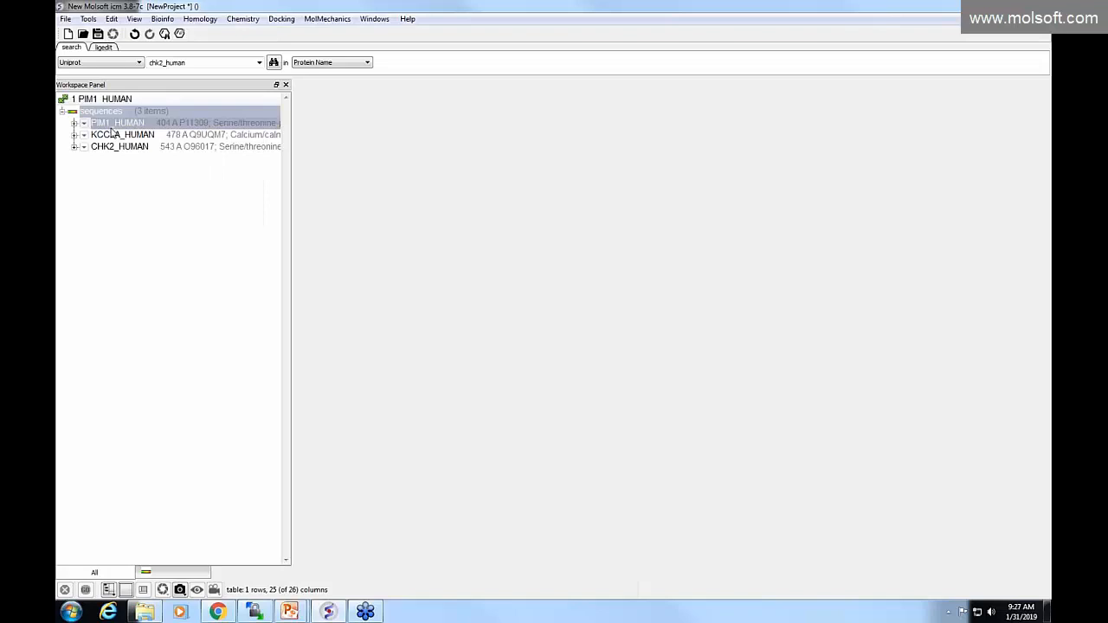
ctrl+click(112, 136)
ctrl+click(115, 146)
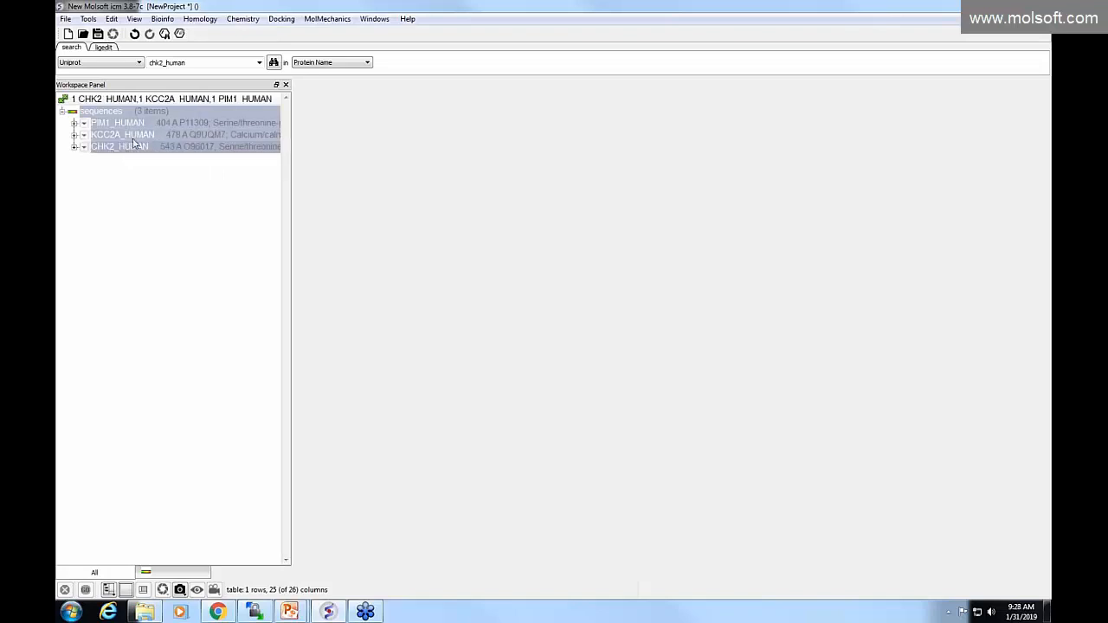
ctrl+click(134, 136)
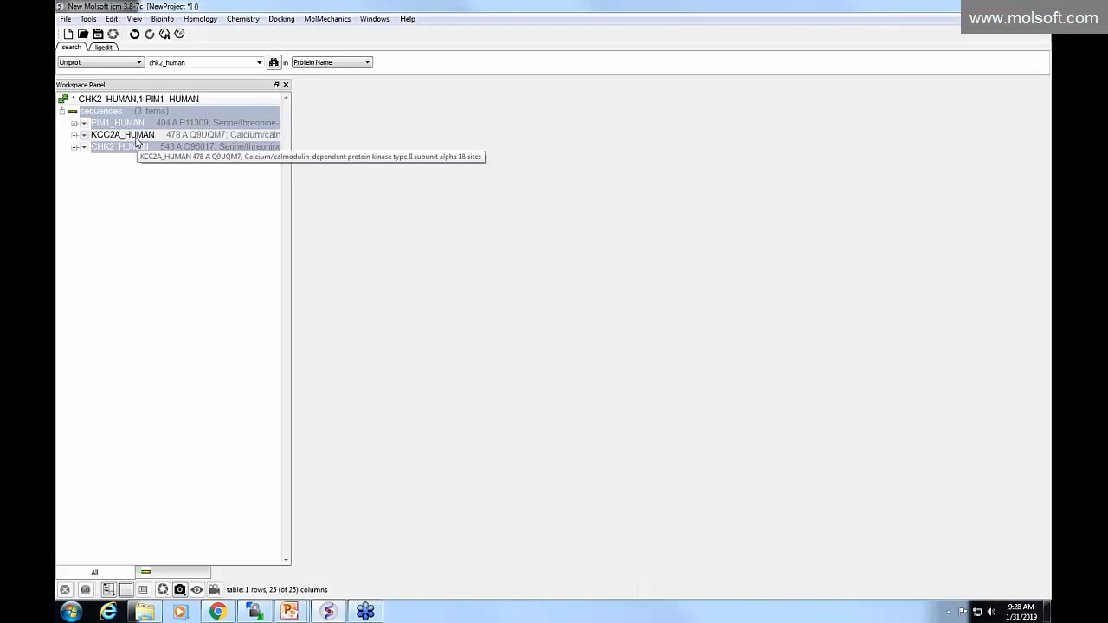
ctrl+click(135, 136)
ctrl+click(129, 148)
ctrl+click(128, 147)
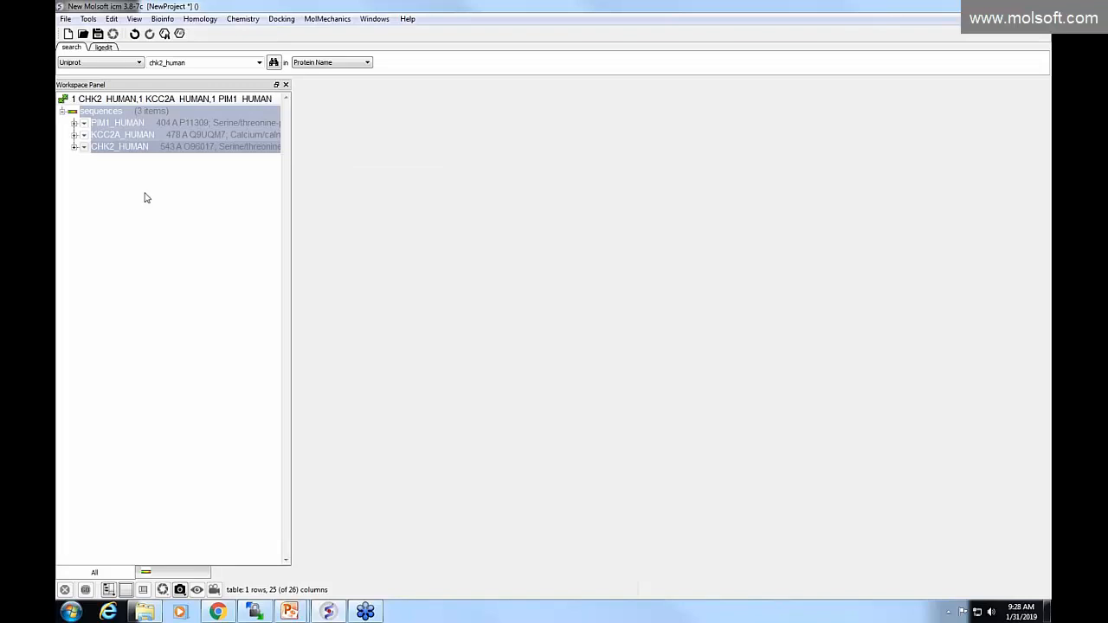
right_click(146, 143)
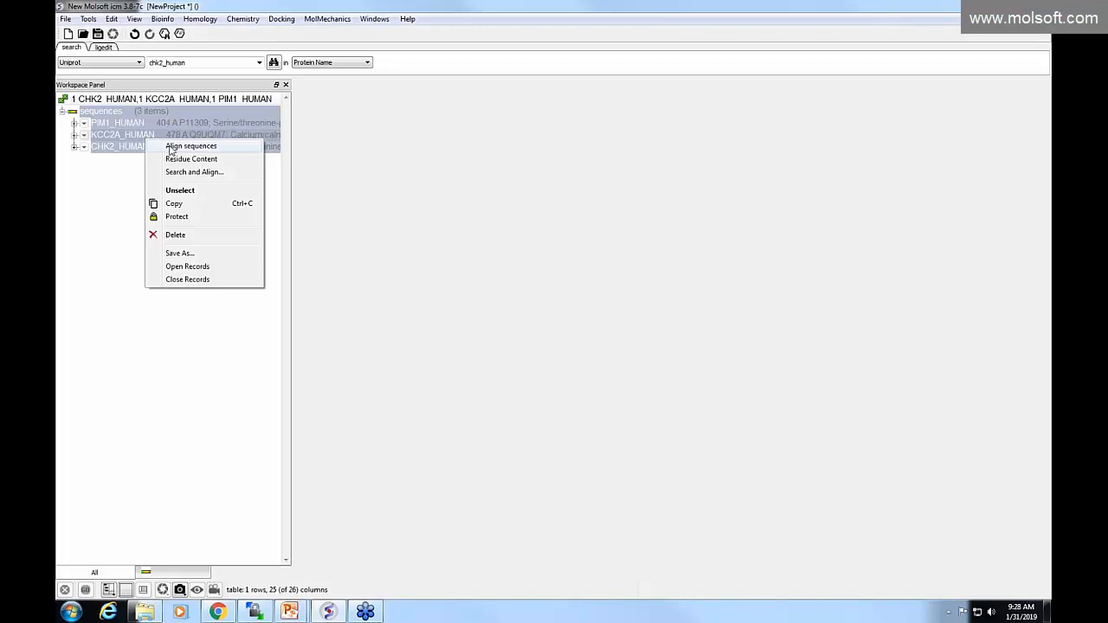
click(197, 149)
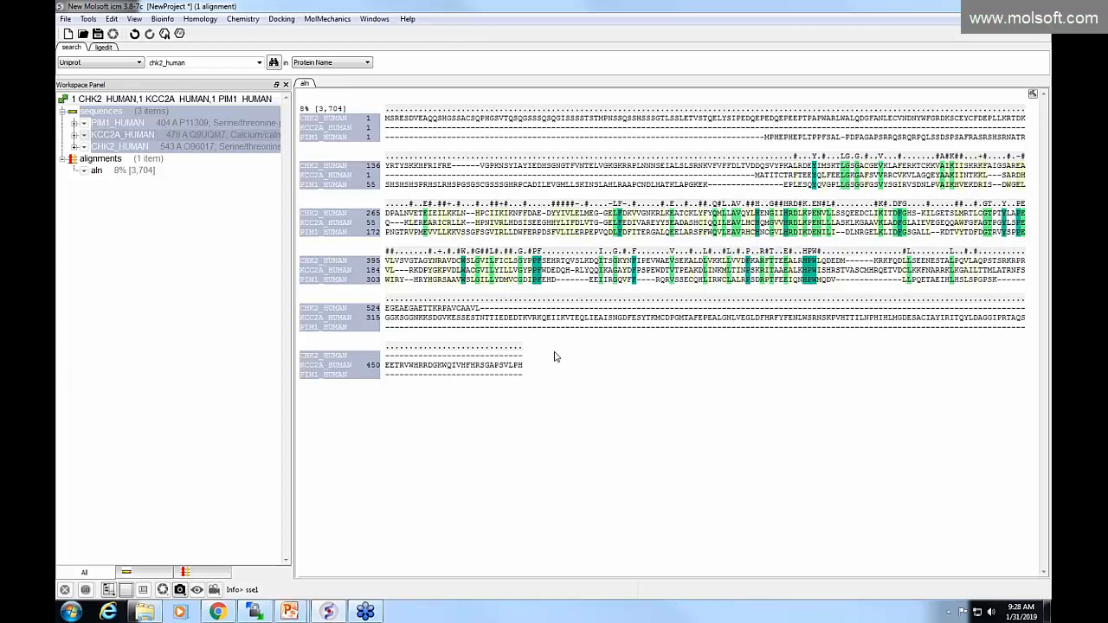
Select the N-terminal PIM1_HUMAN residues from MPHEPHEPLT to SRRQS in the alignment and shift them manually towards the sequence start
drag(765, 133, 902, 138)
key(Left)
key(Left)
key(Left)
key(Left)
key(Left)
key(Left)
key(Left)
key(Left)
key(Left)
key(Left)
key(Left)
key(Left)
key(Left)
key(Left)
key(Left)
key(Left)
key(Left)
key(Left)
key(Left)
key(Left)
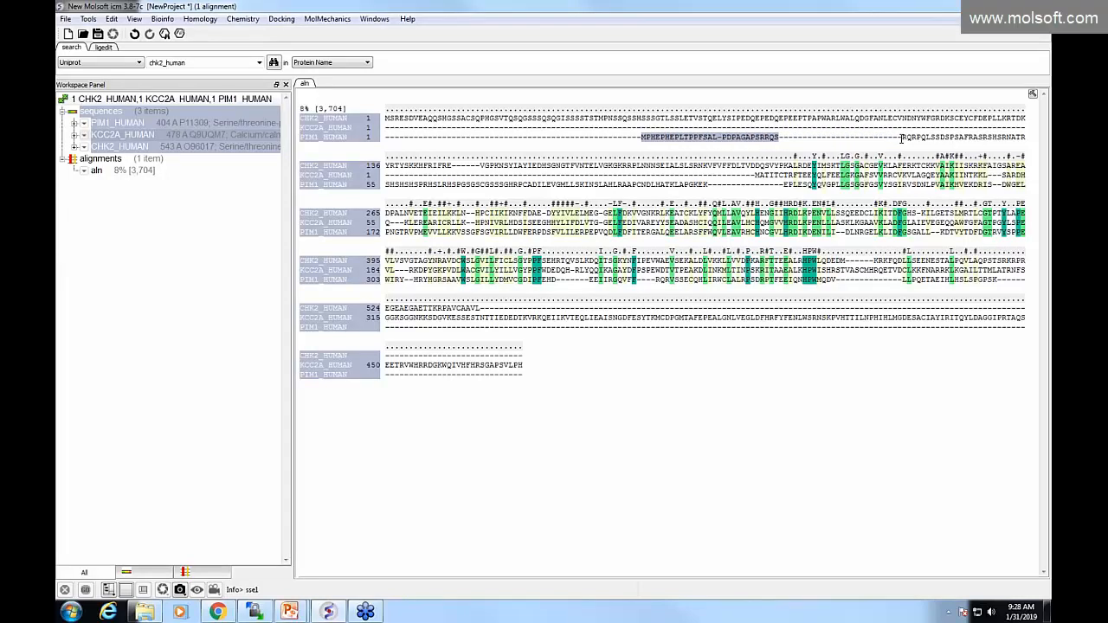
Shift the selected PIM1_HUMAN residues back until they adjoin the rest of the sequence, and clear the residue selection
key(Right)
key(Right)
key(Right)
key(Right)
key(Right)
key(Right)
key(Right)
key(Right)
key(Right)
key(Right)
key(Right)
key(Right)
key(Right)
key(Right)
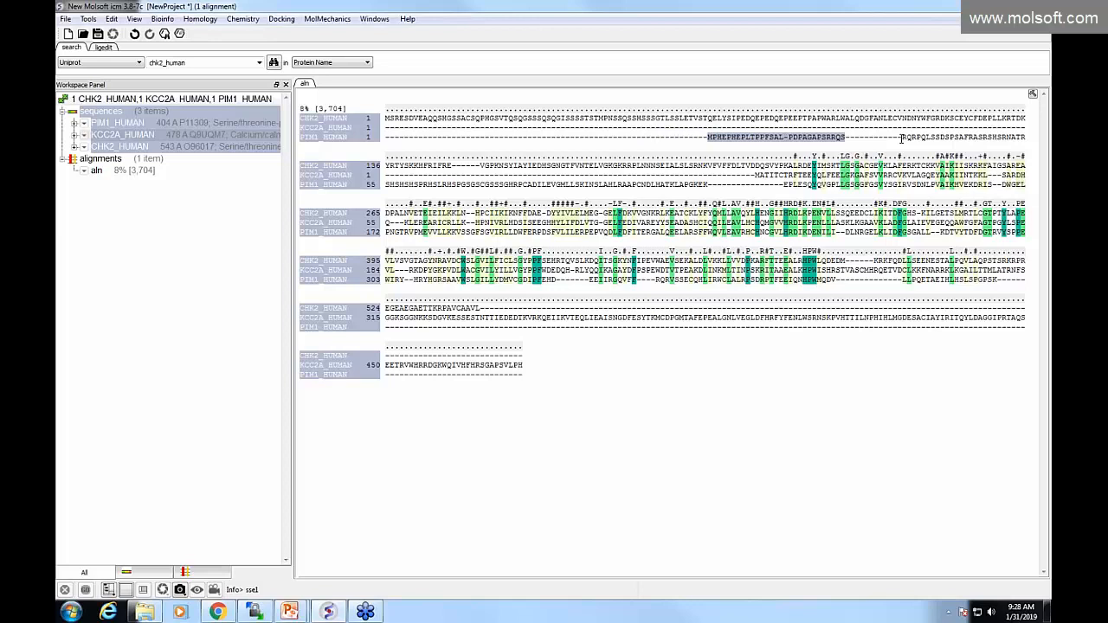
key(Right)
key(Right)
key(Right)
key(Right)
key(Right)
key(Right)
key(Right)
key(Right)
key(Right)
key(Right)
key(Right)
key(Right)
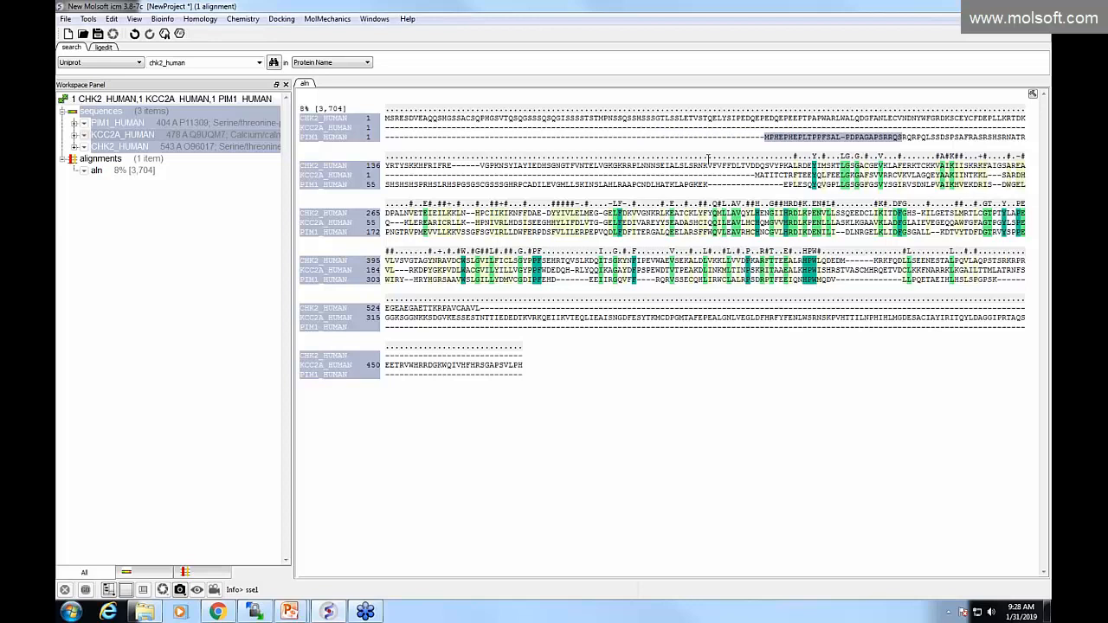
click(739, 138)
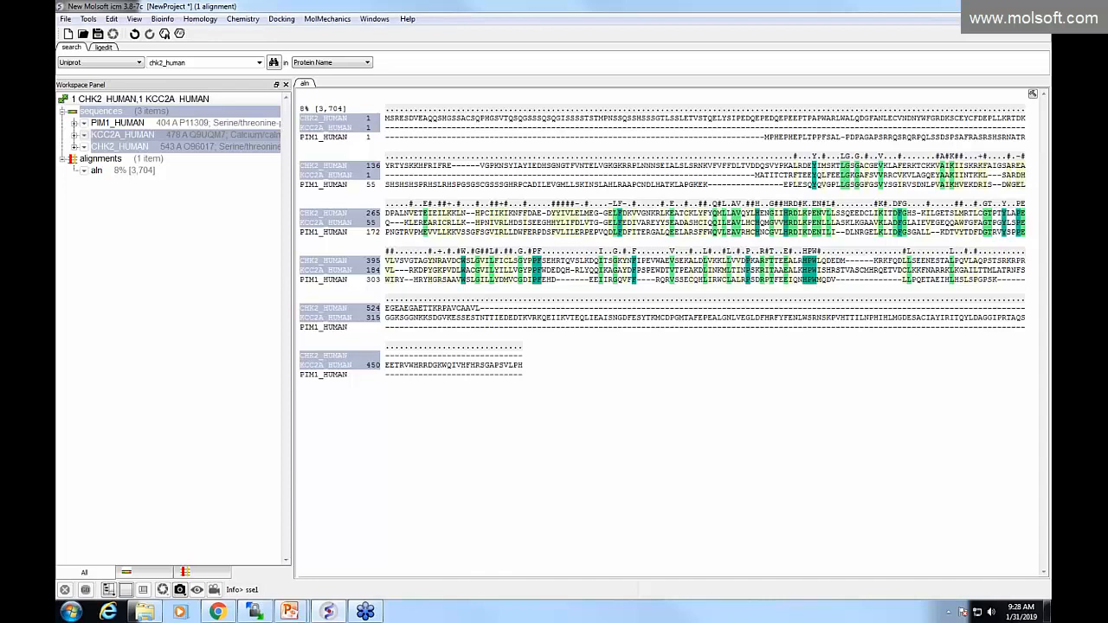
Set the search source to PDB Search and load the 2phk structure, declining the PDB index update
click(130, 62)
click(86, 96)
click(166, 62)
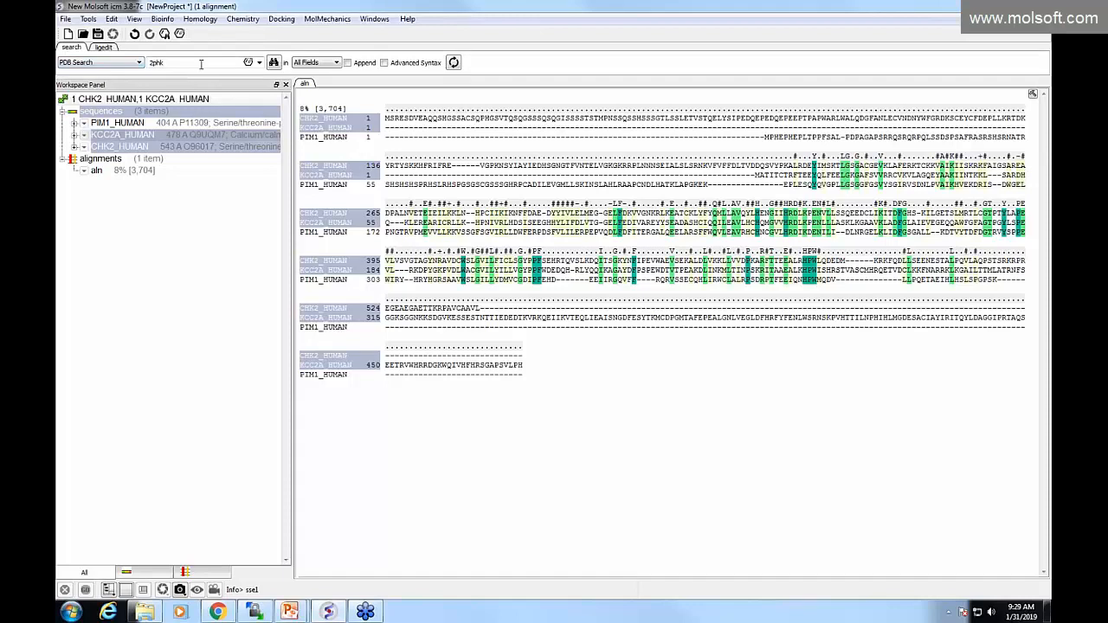
key(Return)
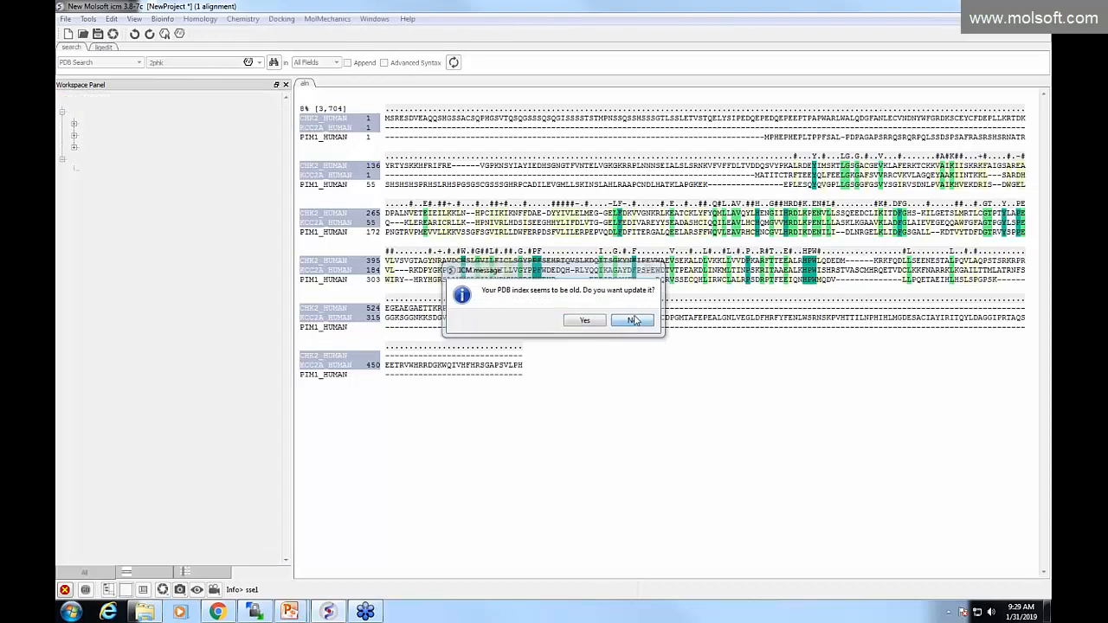
click(633, 320)
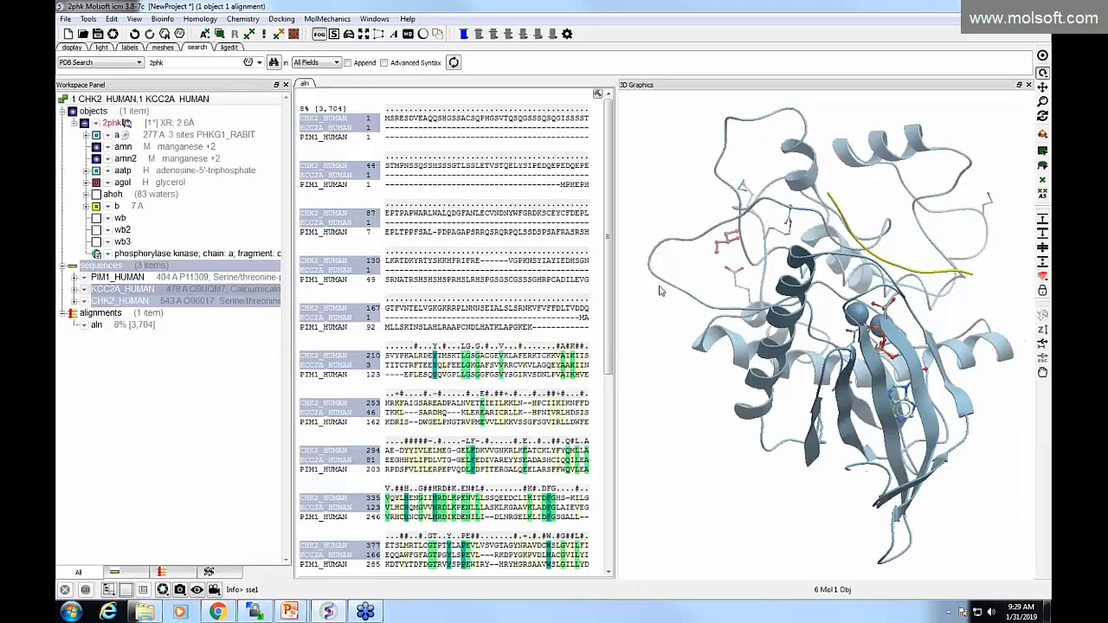
Extract the sequence of chain a from the 2phk structure without adding residue exposure, and clear the selection
mouse_move(643, 284)
mouse_down()
mouse_move(642, 310)
mouse_move(644, 293)
mouse_up()
drag(710, 347, 760, 433)
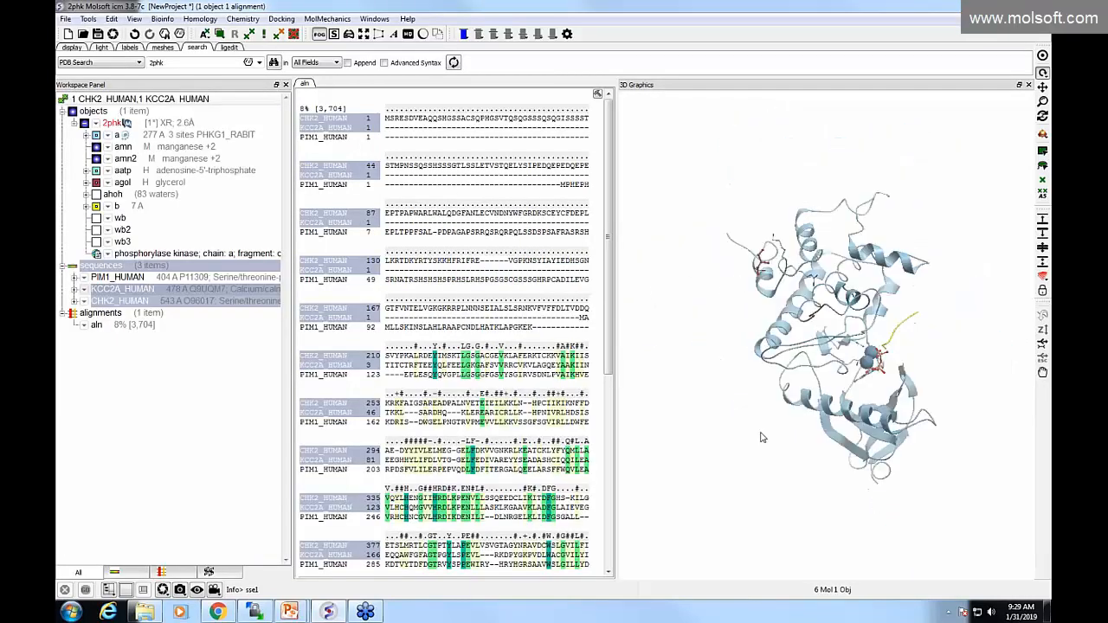
drag(734, 298, 873, 421)
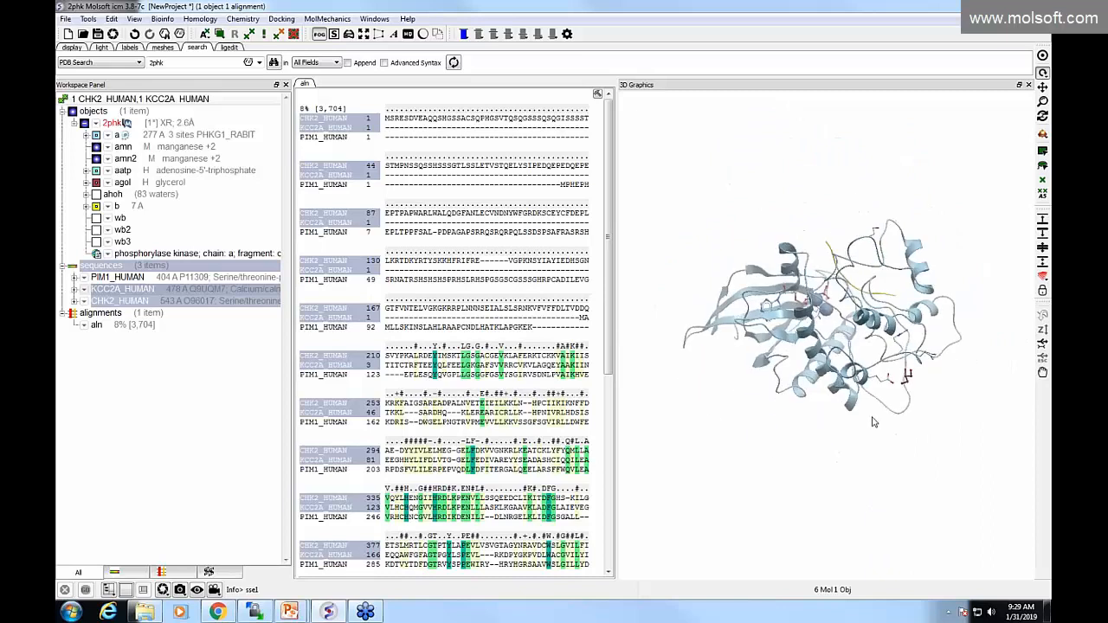
drag(696, 226, 694, 256)
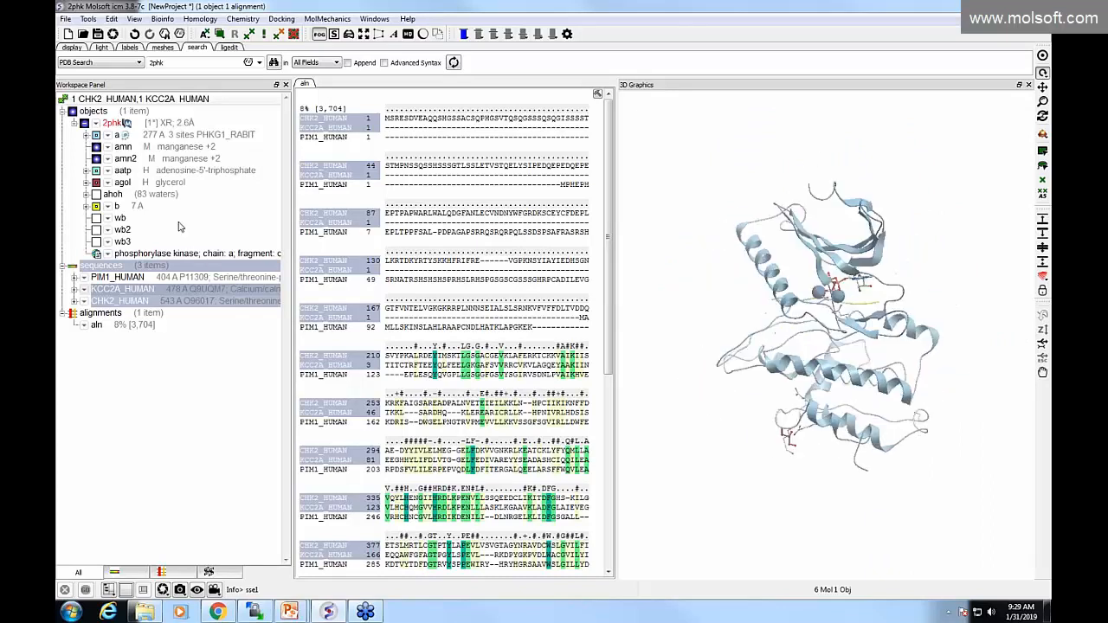
click(86, 135)
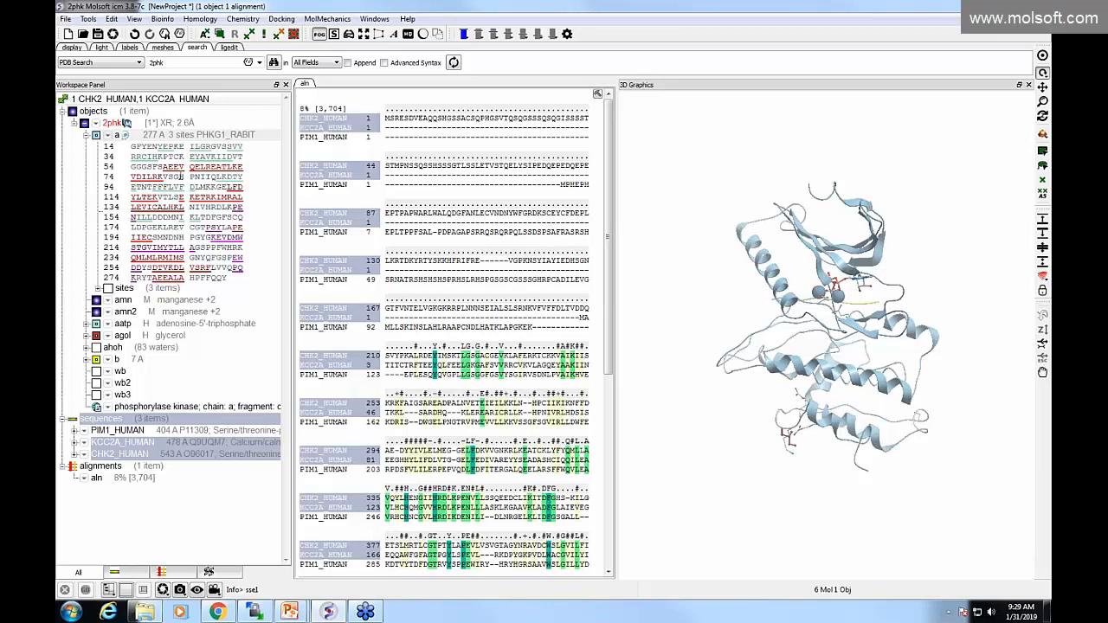
click(86, 136)
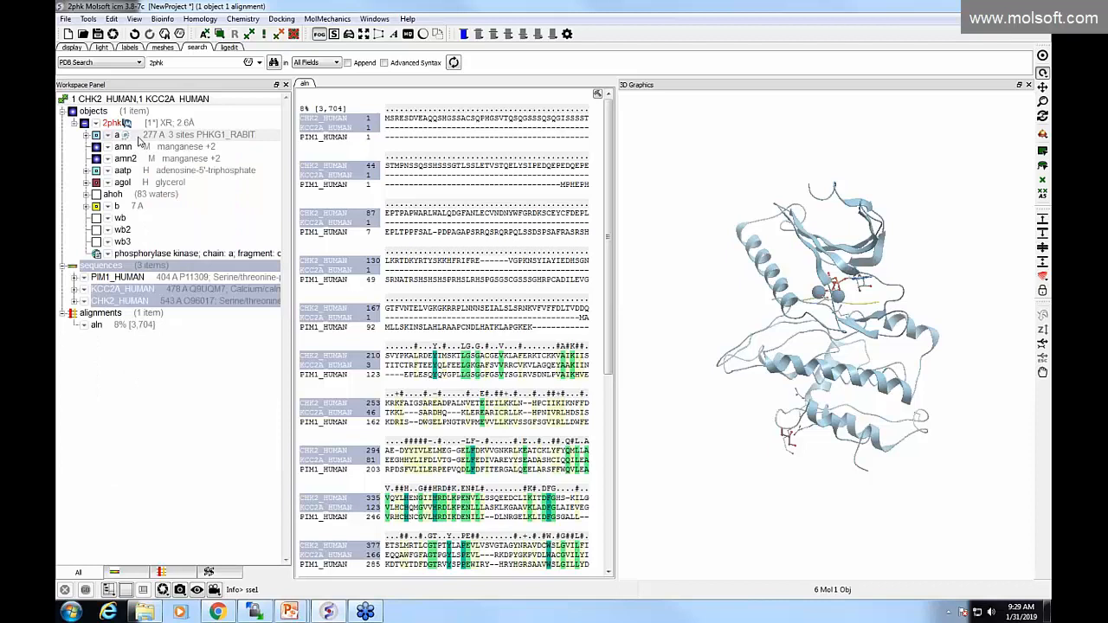
right_click(139, 138)
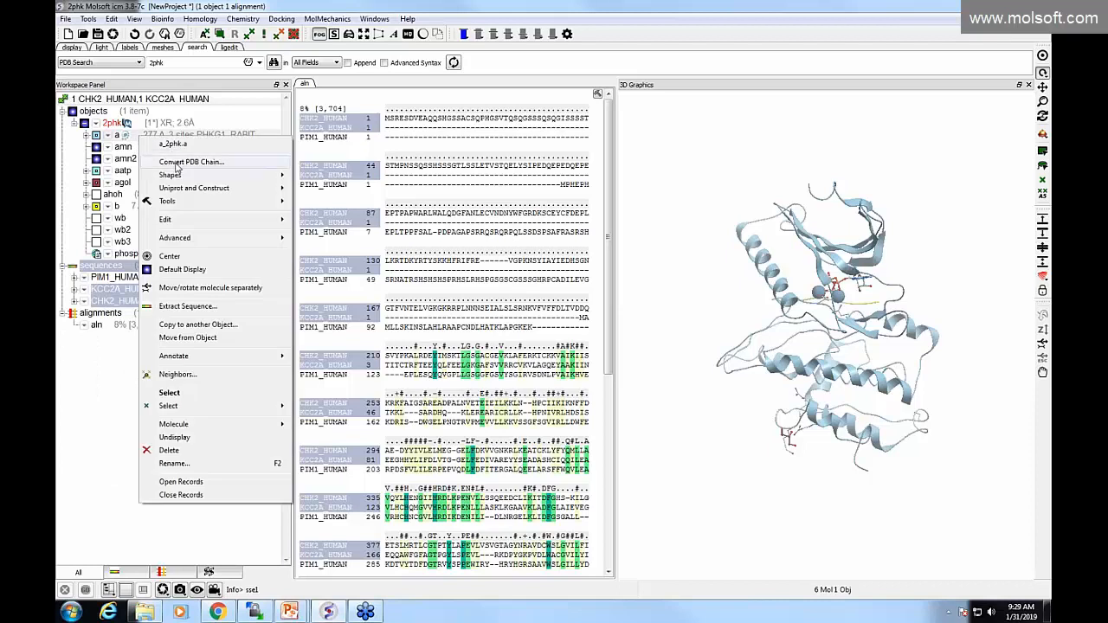
click(188, 307)
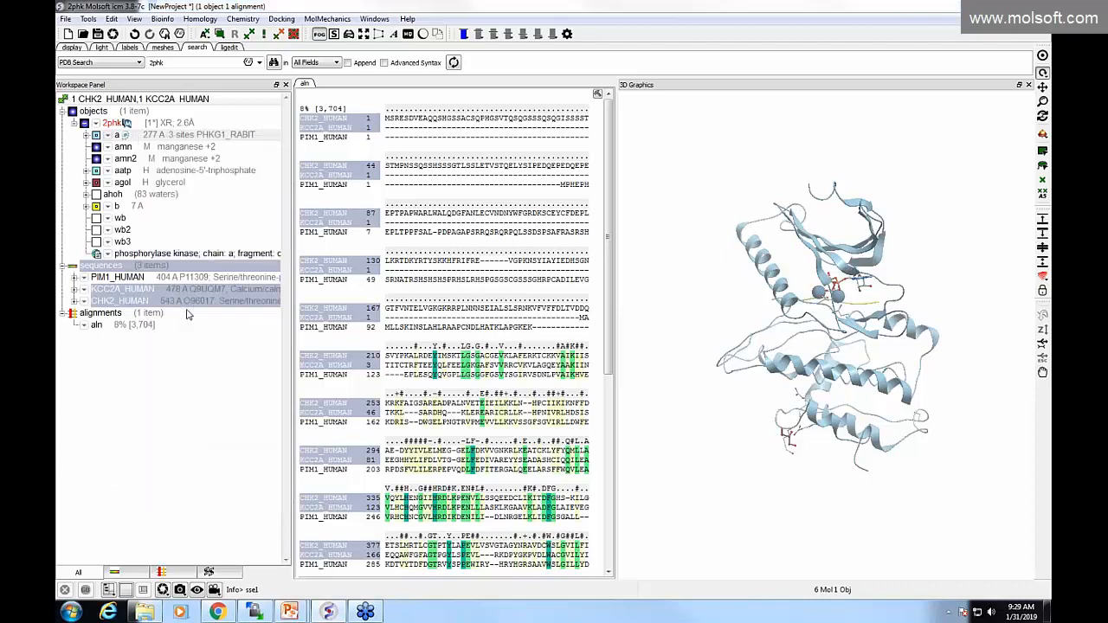
click(534, 313)
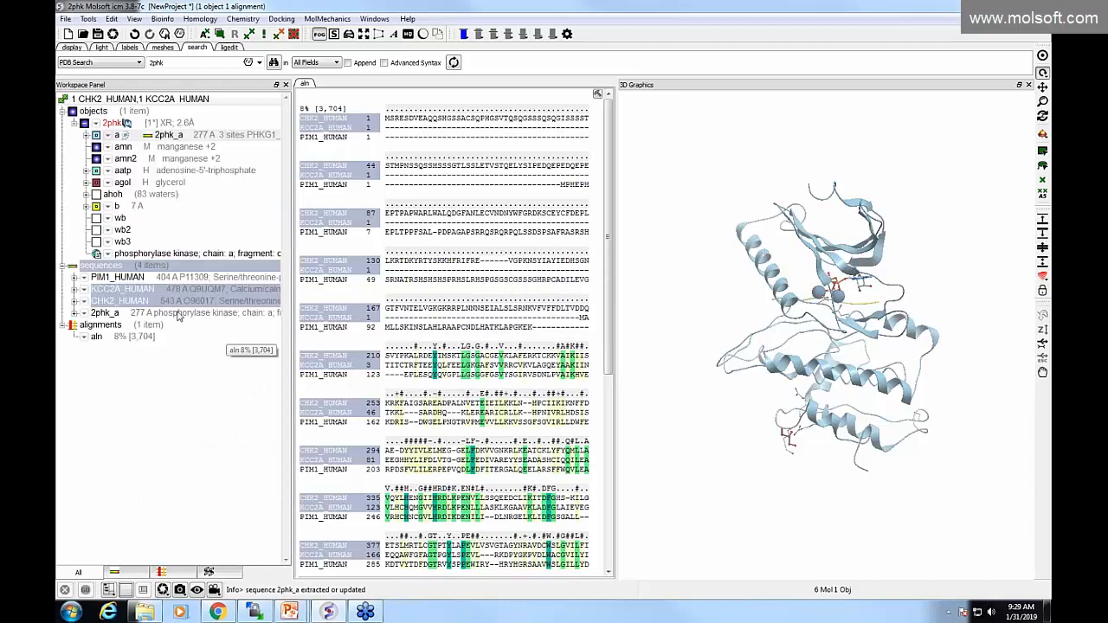
click(141, 324)
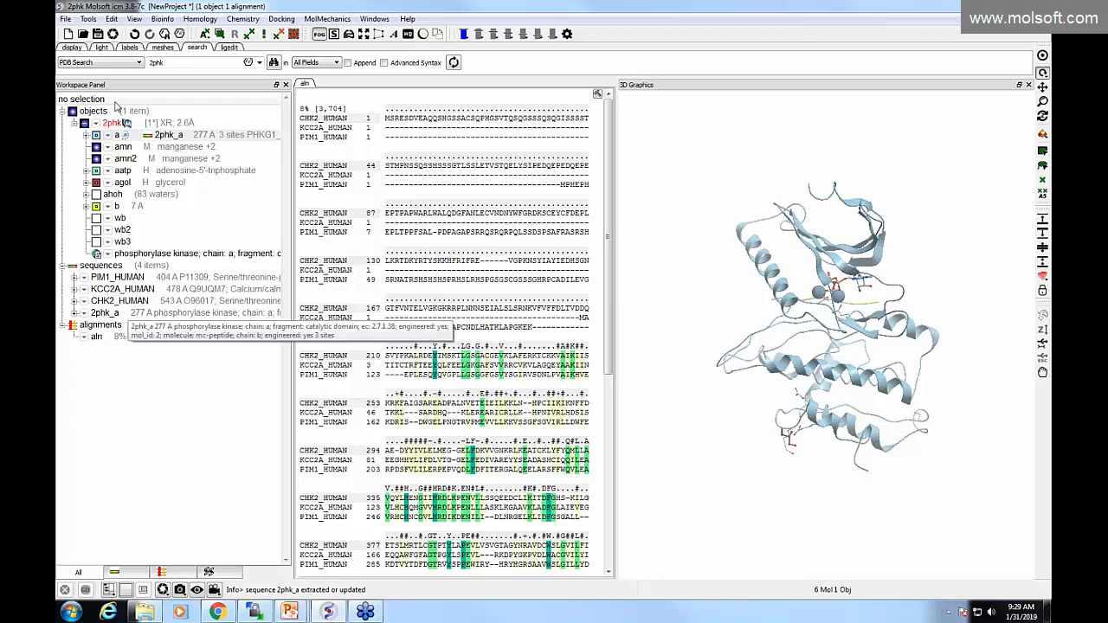
Search the PDB for 1ql6 and load the structure, declining the PDB index update
double_click(156, 62)
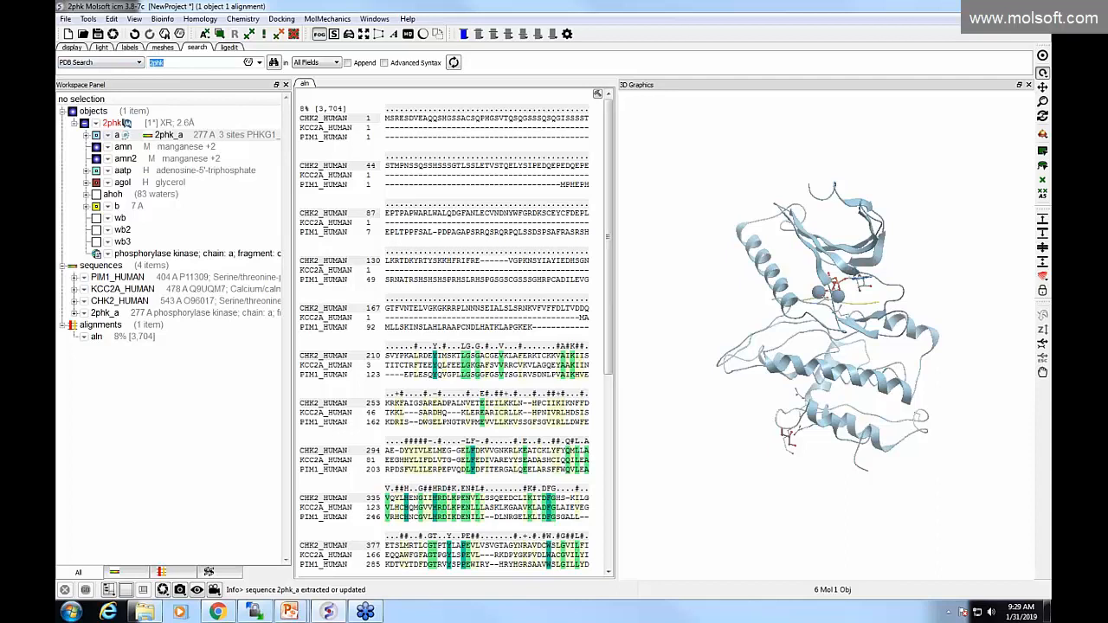
text(1qi6)
key(Return)
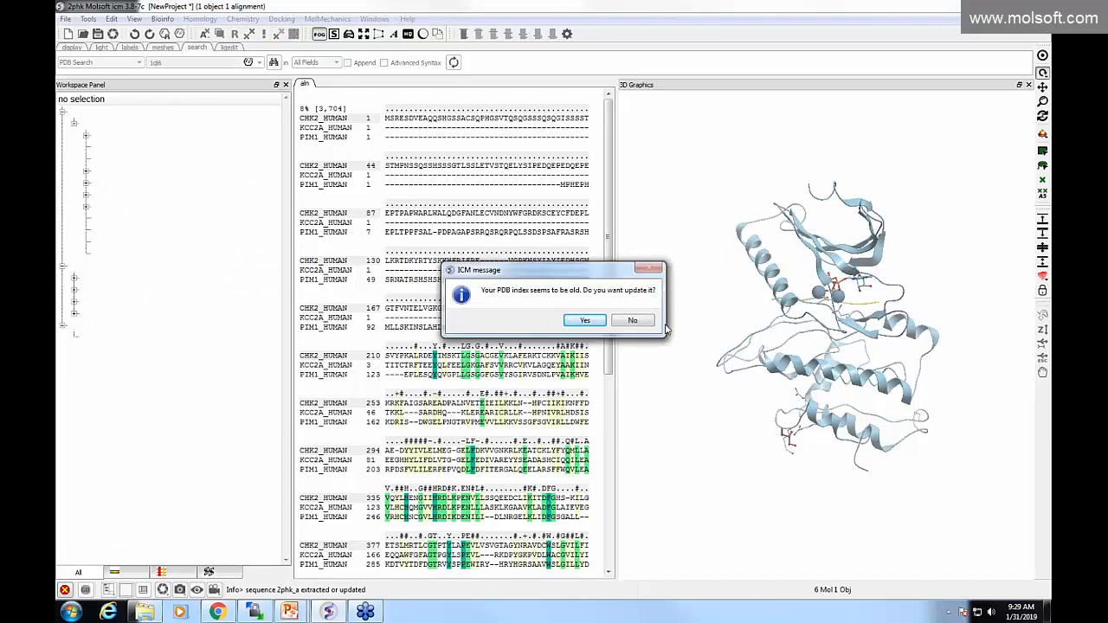
click(637, 321)
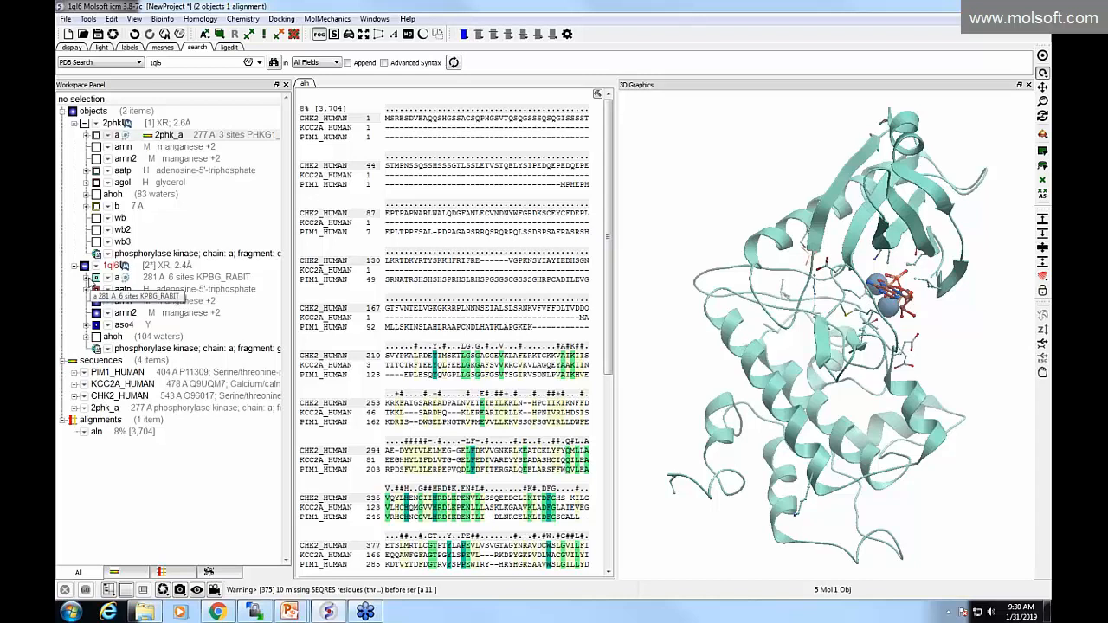
Extract the sequence of chain a from the 1ql6 structure without adding residue exposure
right_click(161, 282)
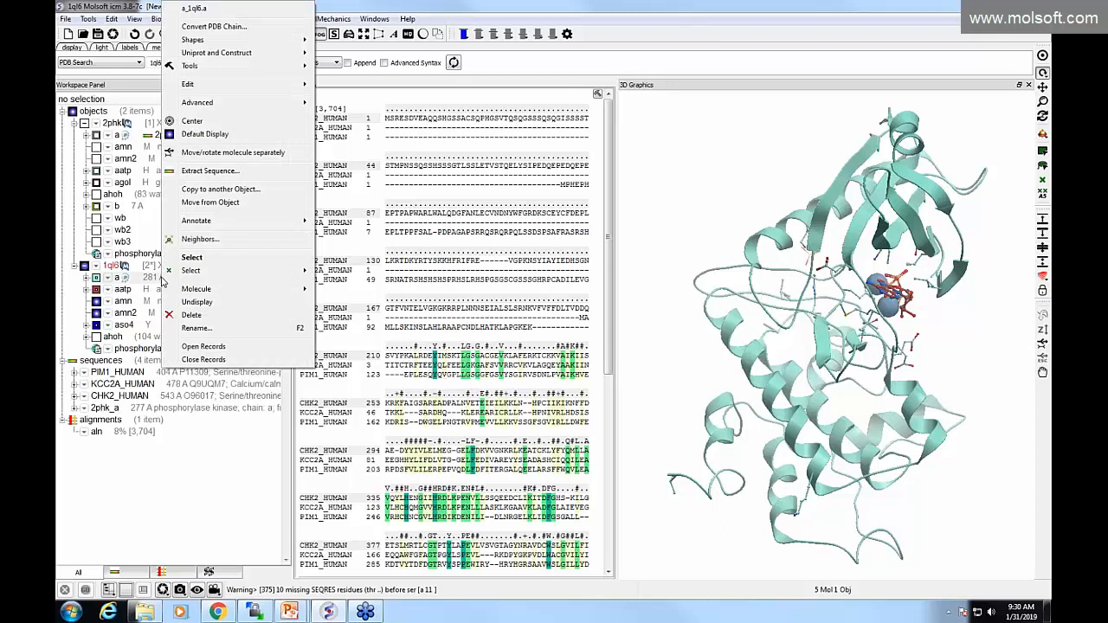
click(210, 173)
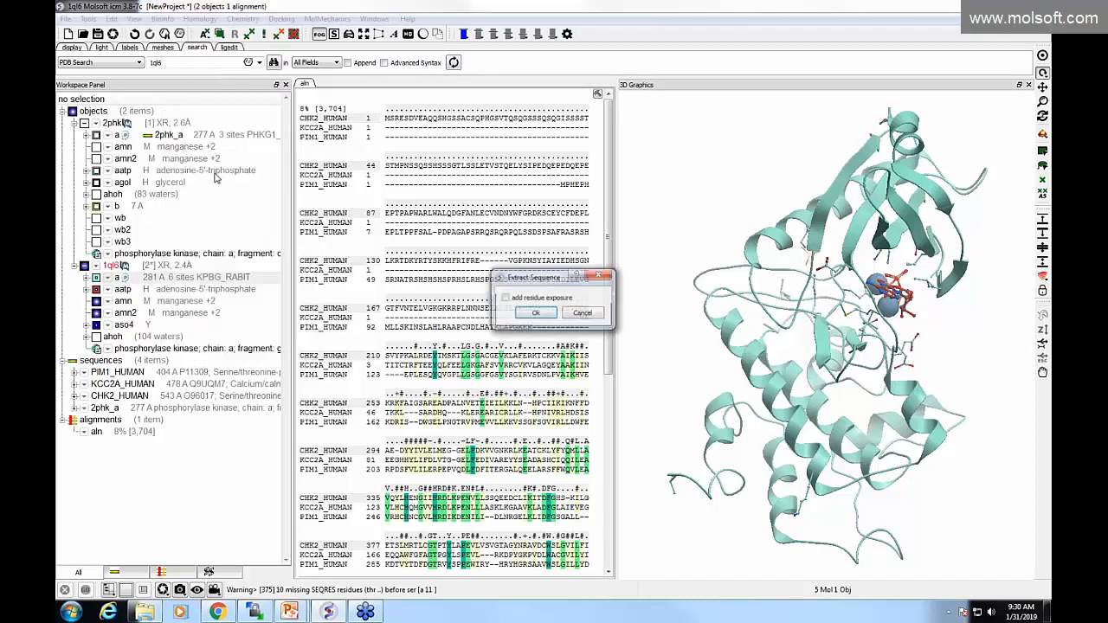
click(528, 313)
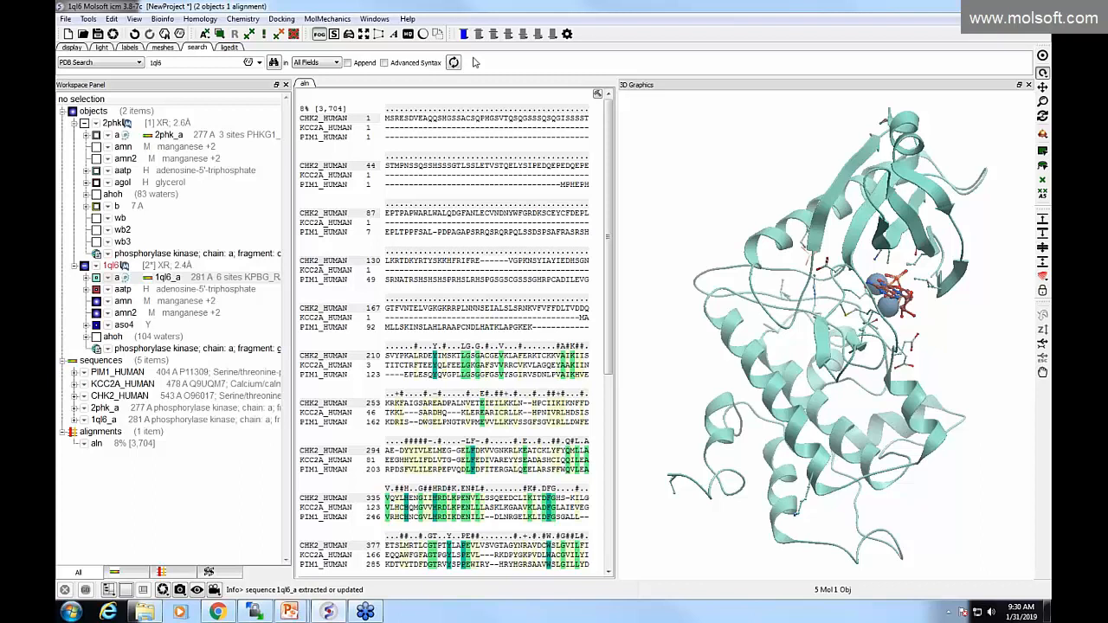
Hide the 3D graphics and the details of both structures, and add the 2phk_a sequence to the aln alignment
click(1028, 85)
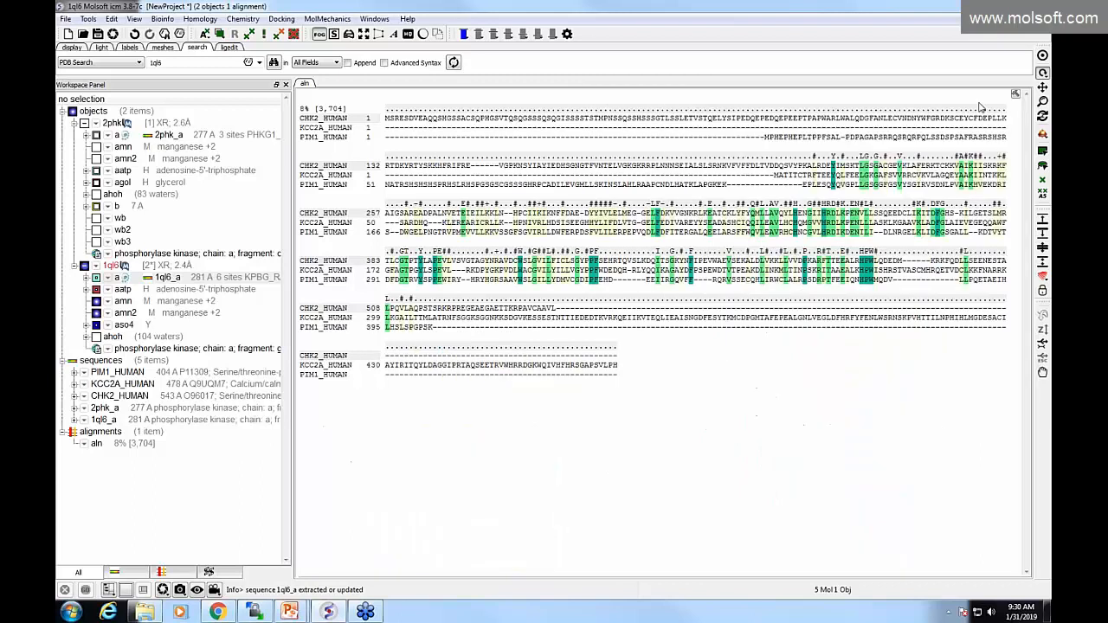
click(74, 267)
click(75, 124)
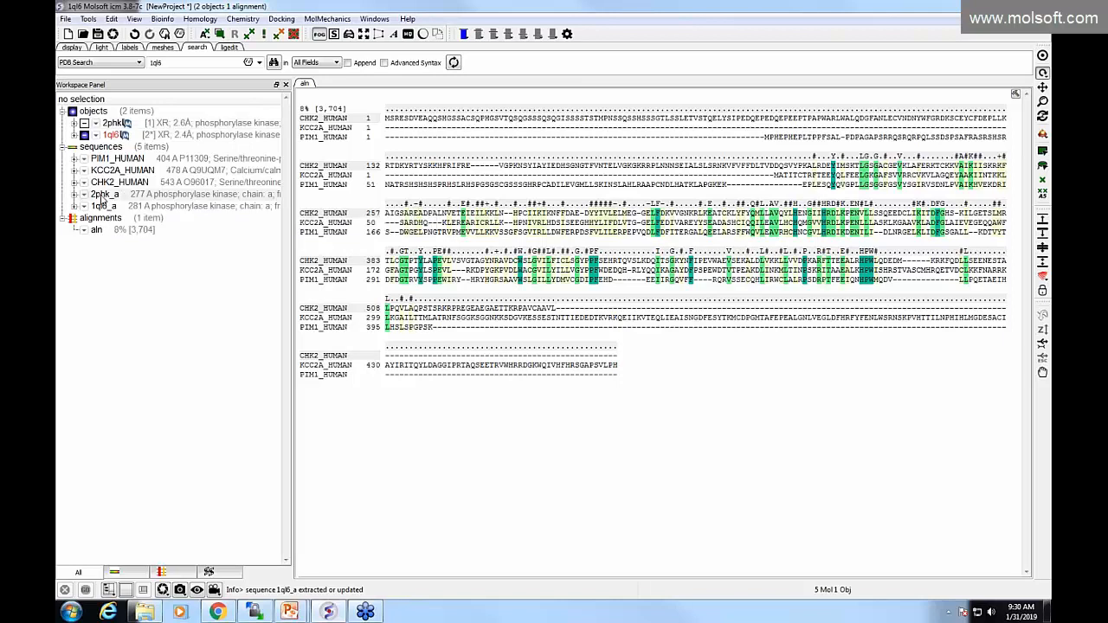
drag(424, 223, 425, 224)
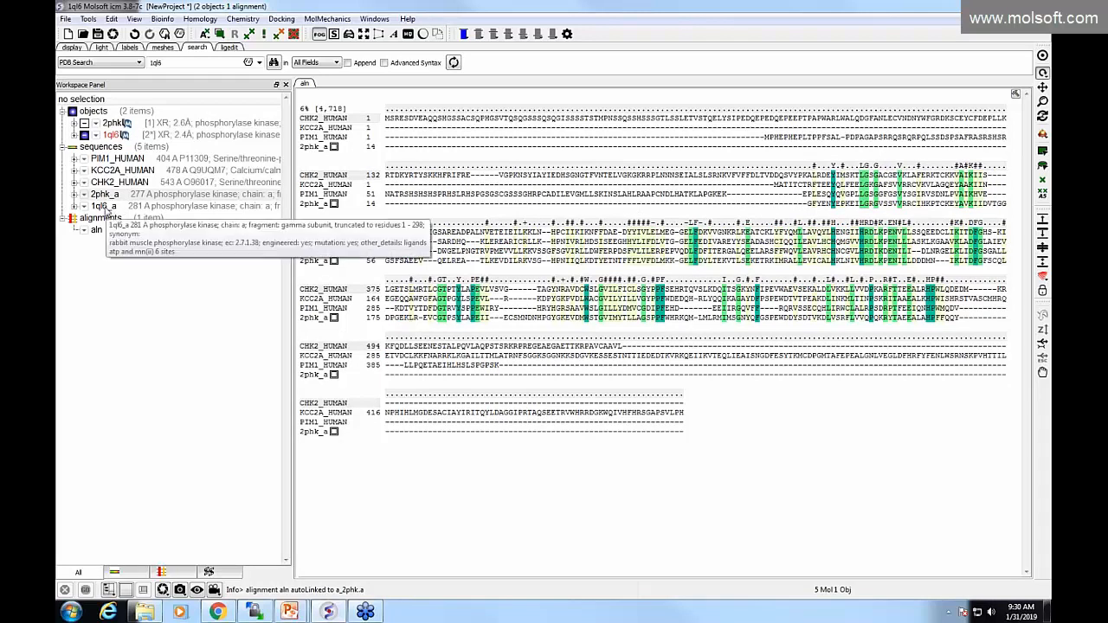
Add the 1ql6_a sequence to the aln alignment and display chain a of the 2phk structure
drag(106, 210, 538, 287)
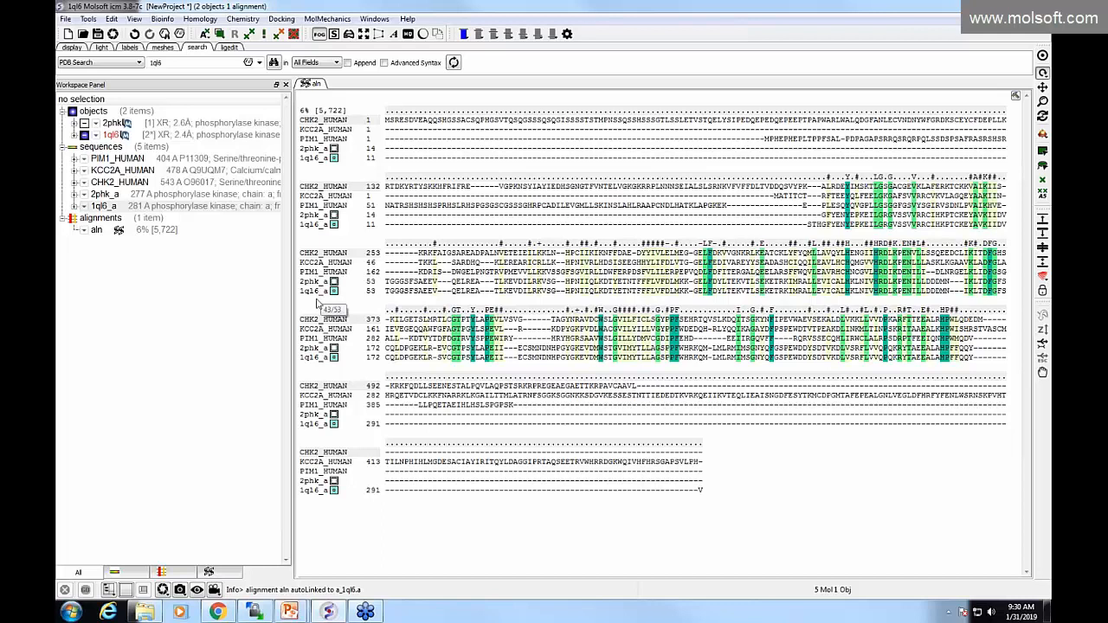
click(84, 135)
click(75, 124)
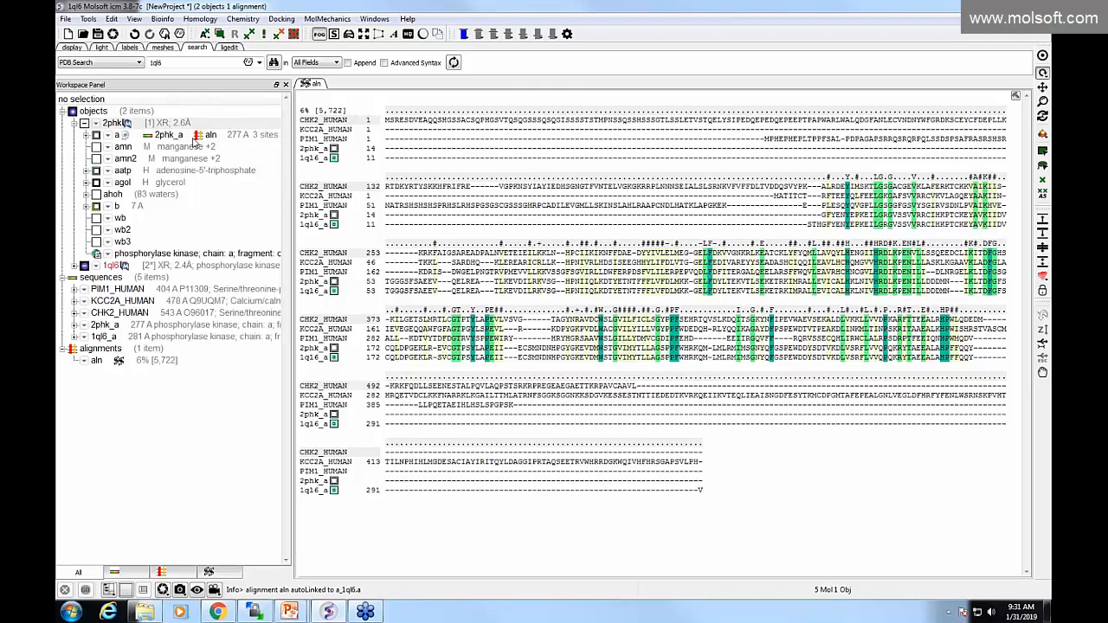
click(96, 135)
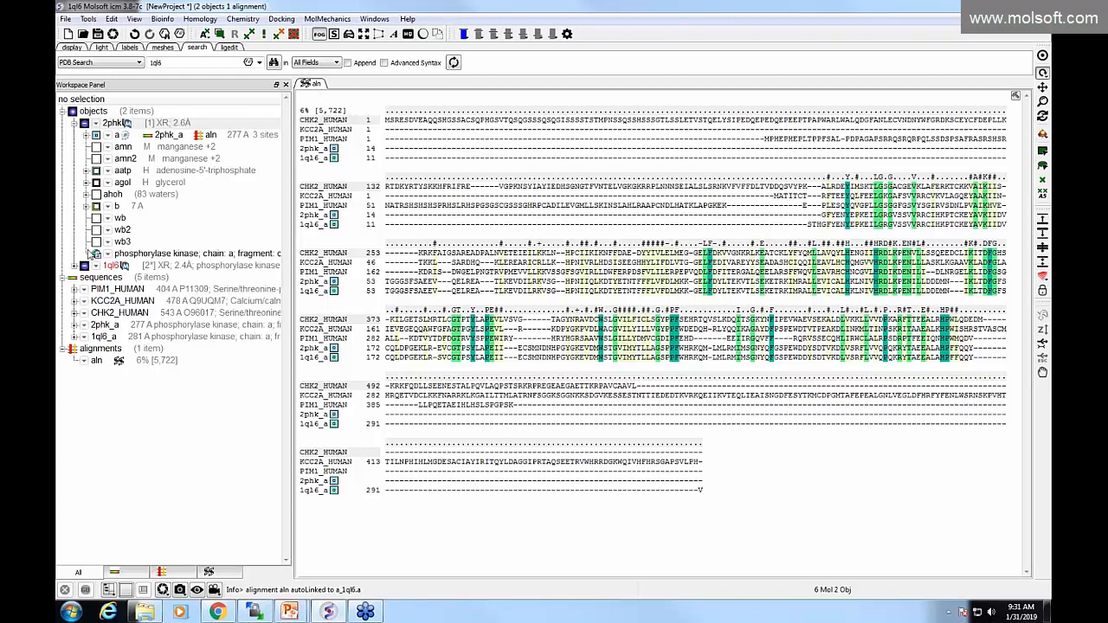
Expand the 1ql6 structure, check that selecting residues in its chain a highlights them in the alignment, and clear the selection
click(76, 266)
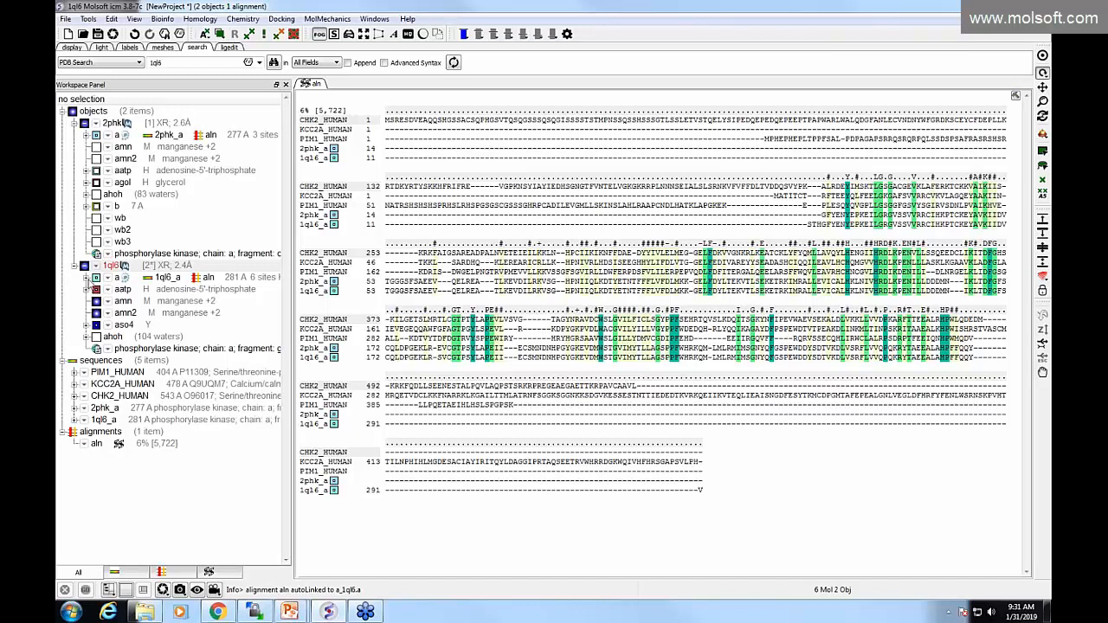
click(96, 277)
drag(202, 304, 213, 339)
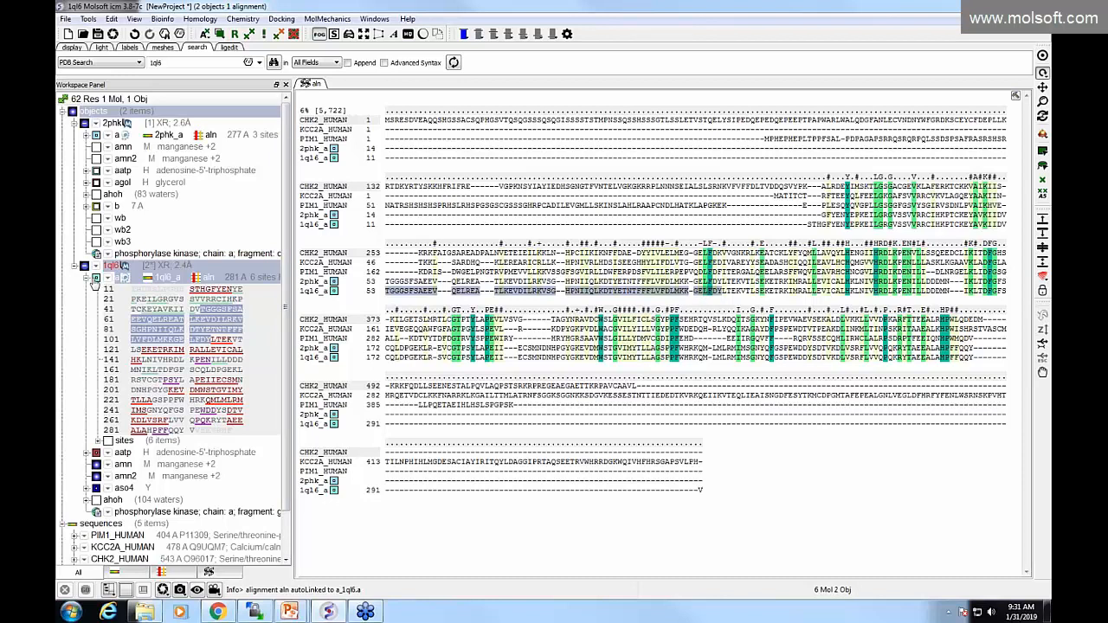
click(86, 278)
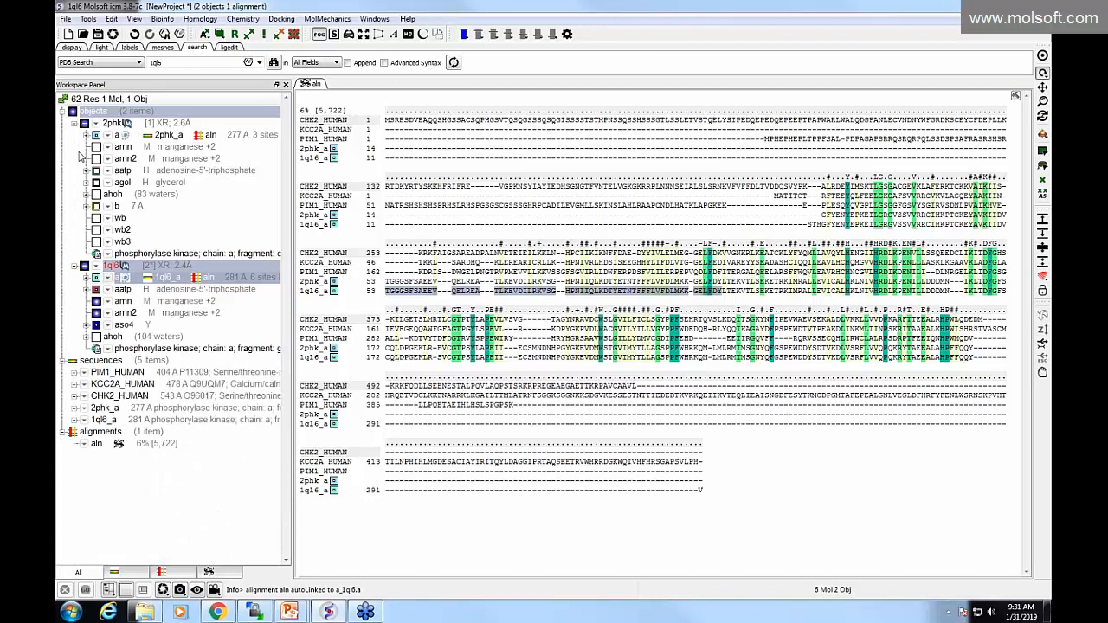
click(627, 296)
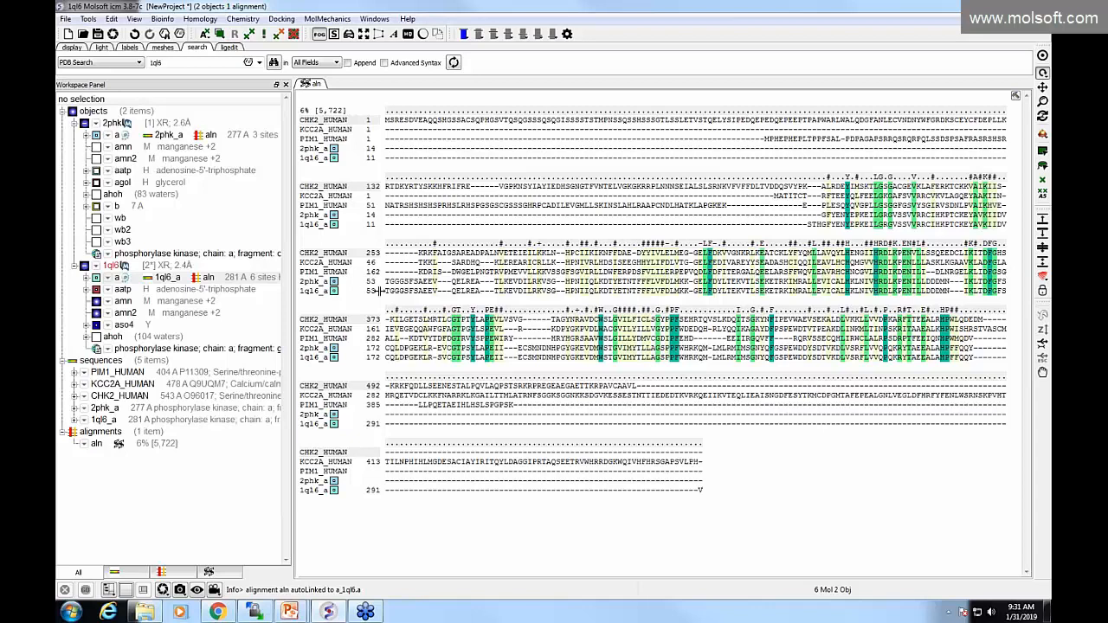
Restore the default window layout and close the terminal
click(373, 21)
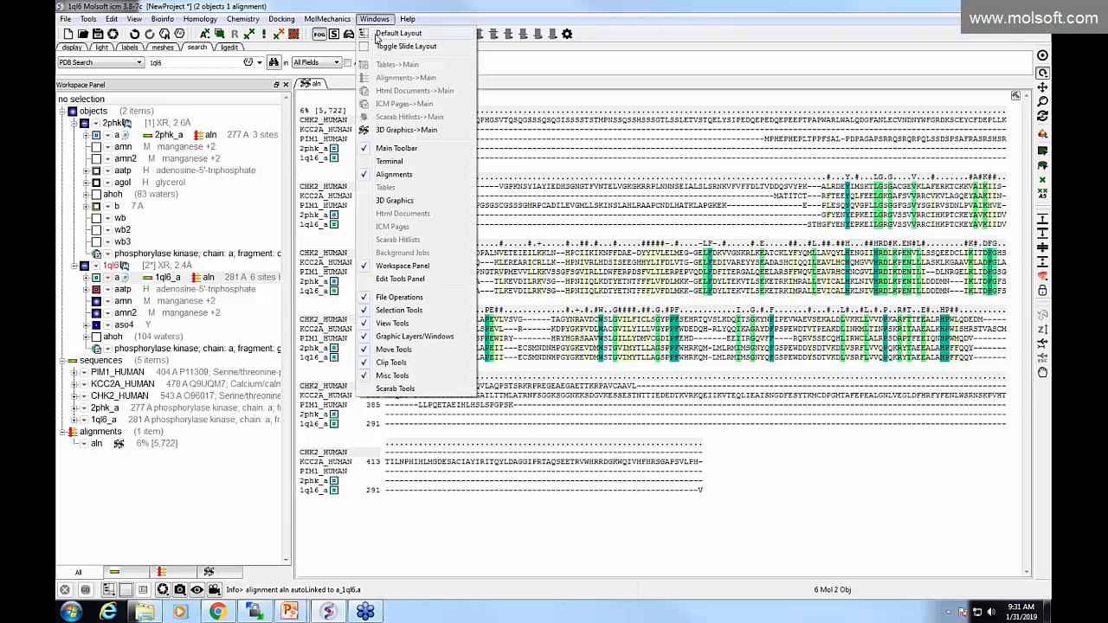
click(378, 35)
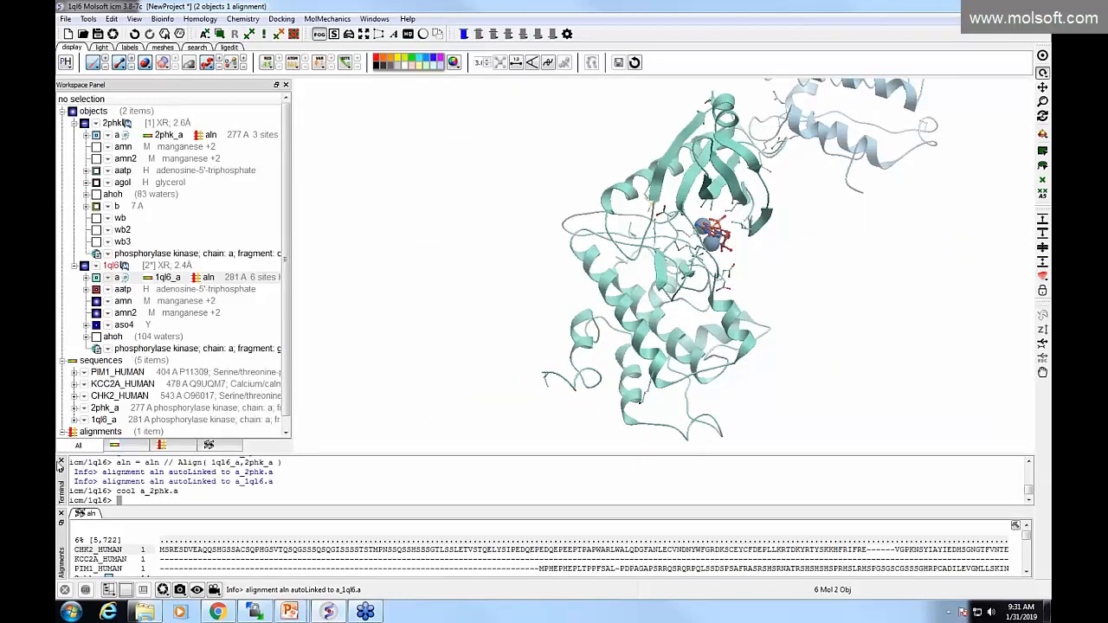
click(61, 461)
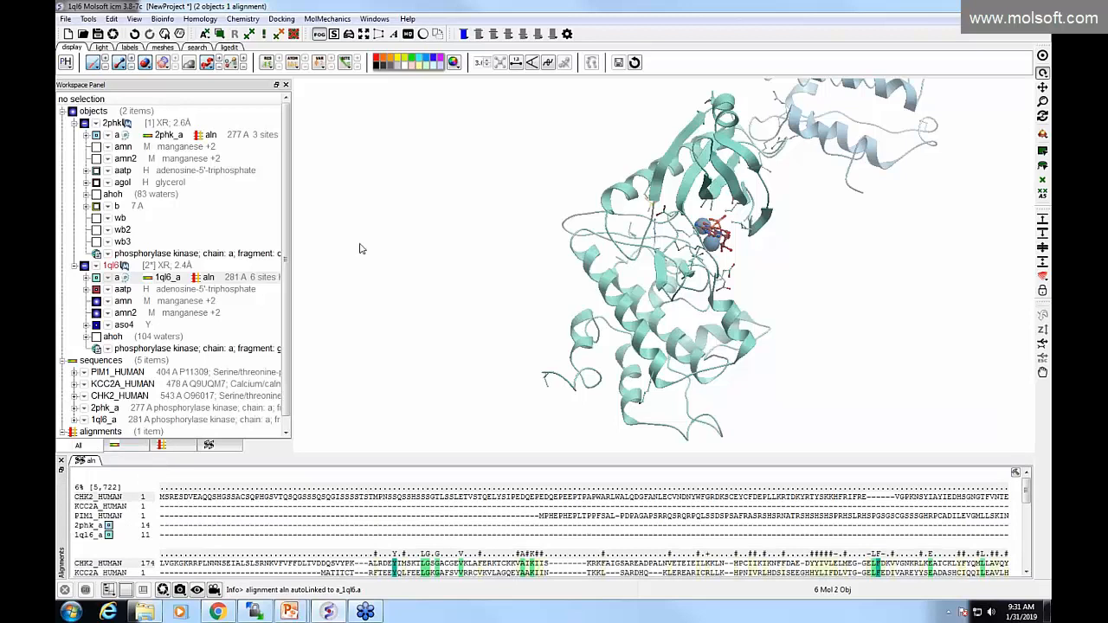
Turn on antialiasing for the 3D display of the two kinase structures
drag(360, 245, 348, 284)
drag(491, 225, 692, 256)
middle_drag(694, 254, 597, 250)
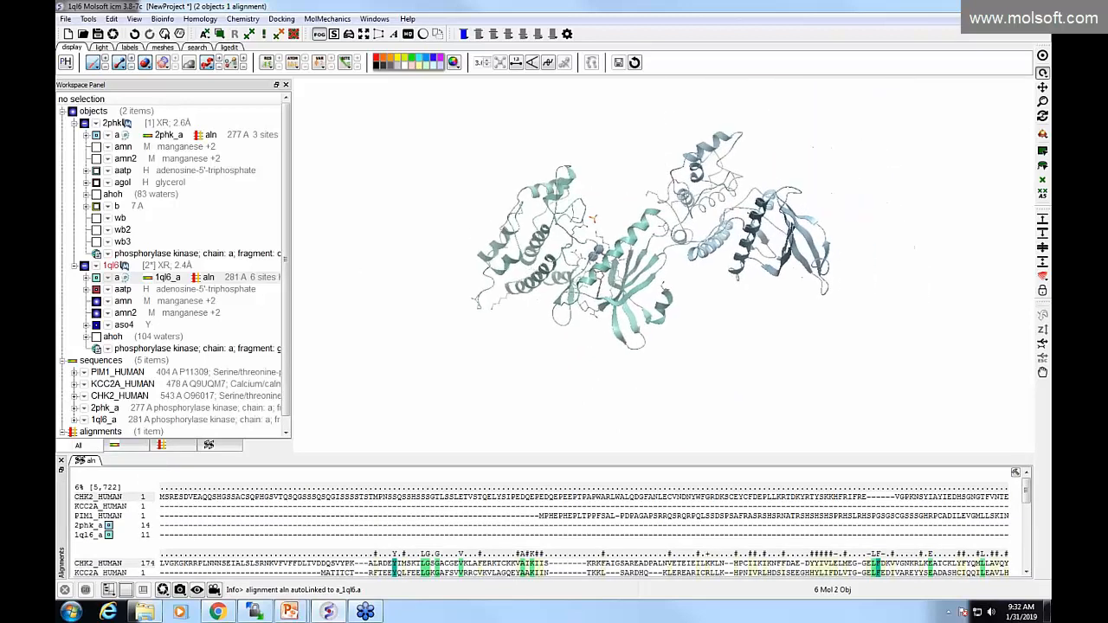
drag(683, 324, 799, 349)
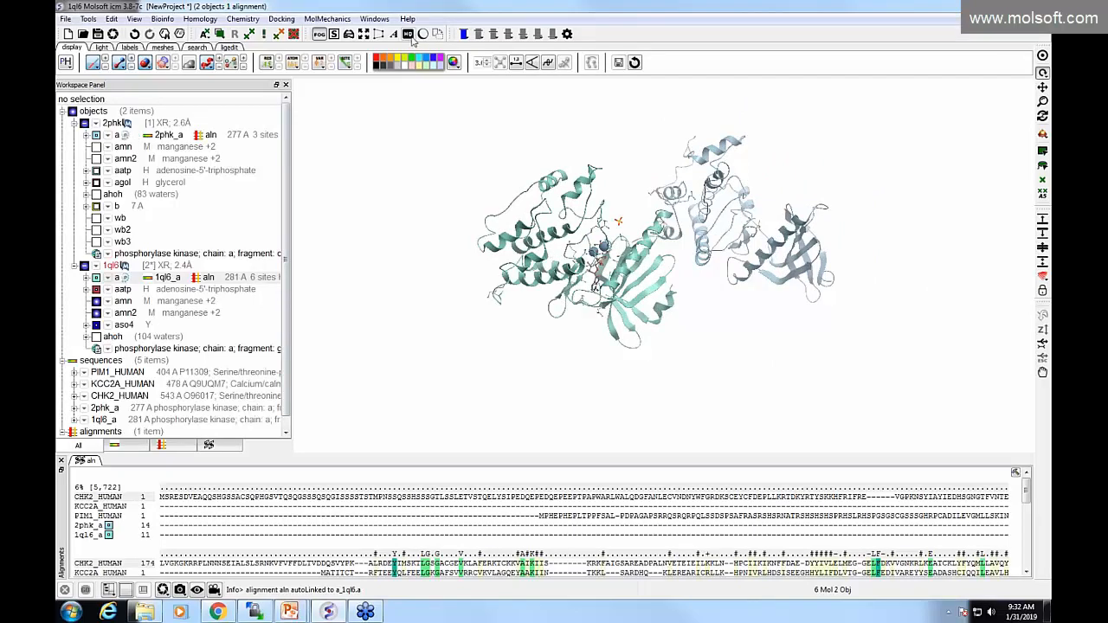
click(394, 33)
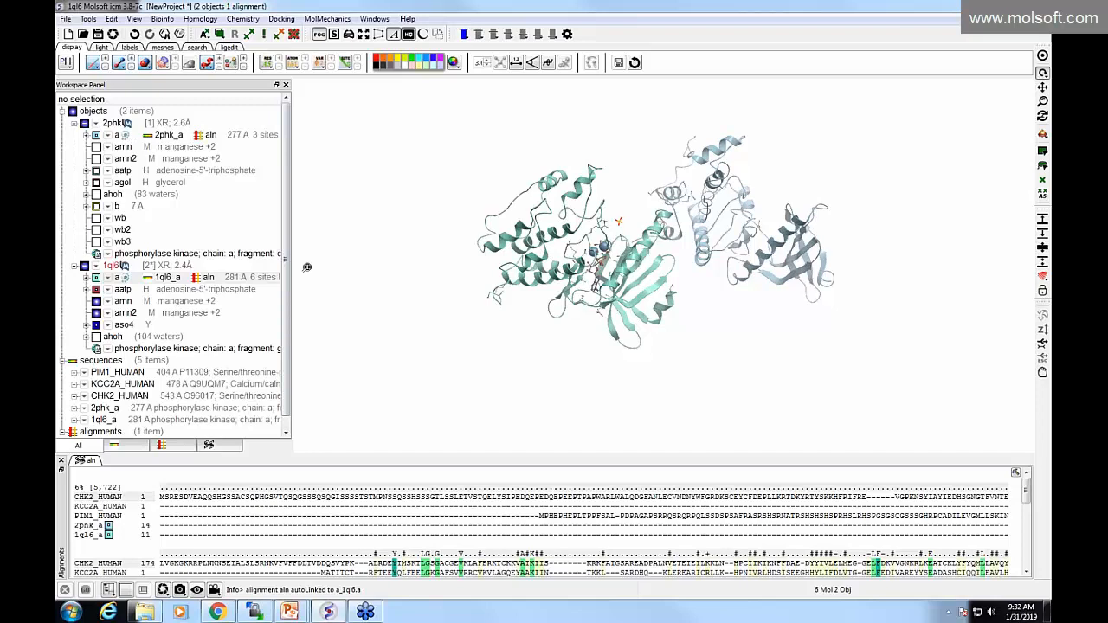
Superimpose chain a of 1ql6 onto chain a of 2phk, keeping 2phk as the static object, and clear the selection
drag(307, 267, 306, 247)
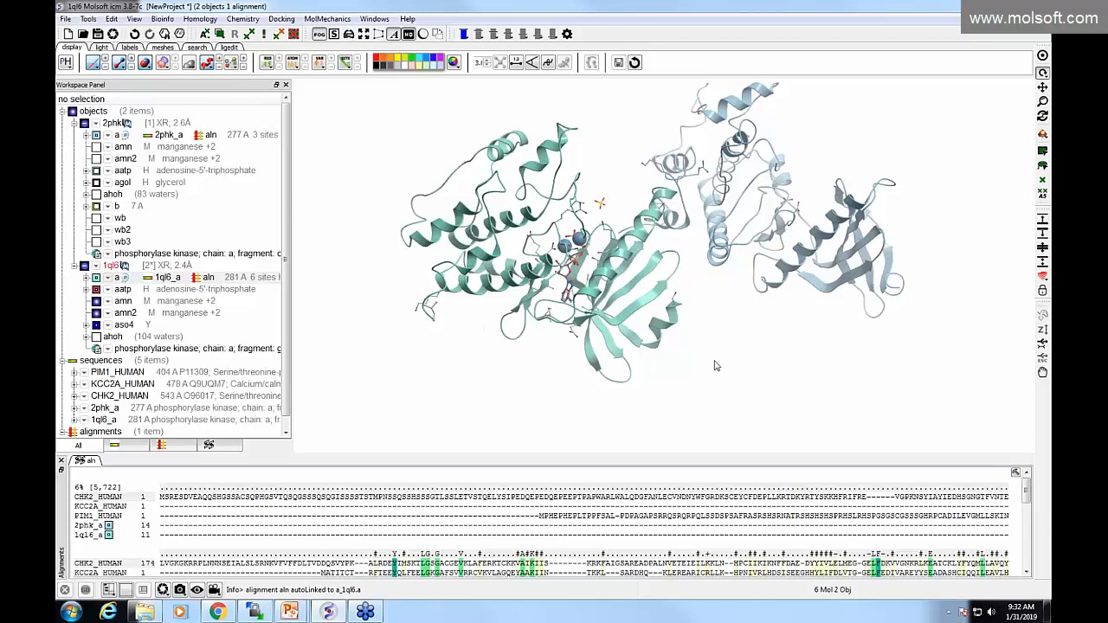
drag(715, 363, 724, 319)
middle_drag(717, 311, 738, 338)
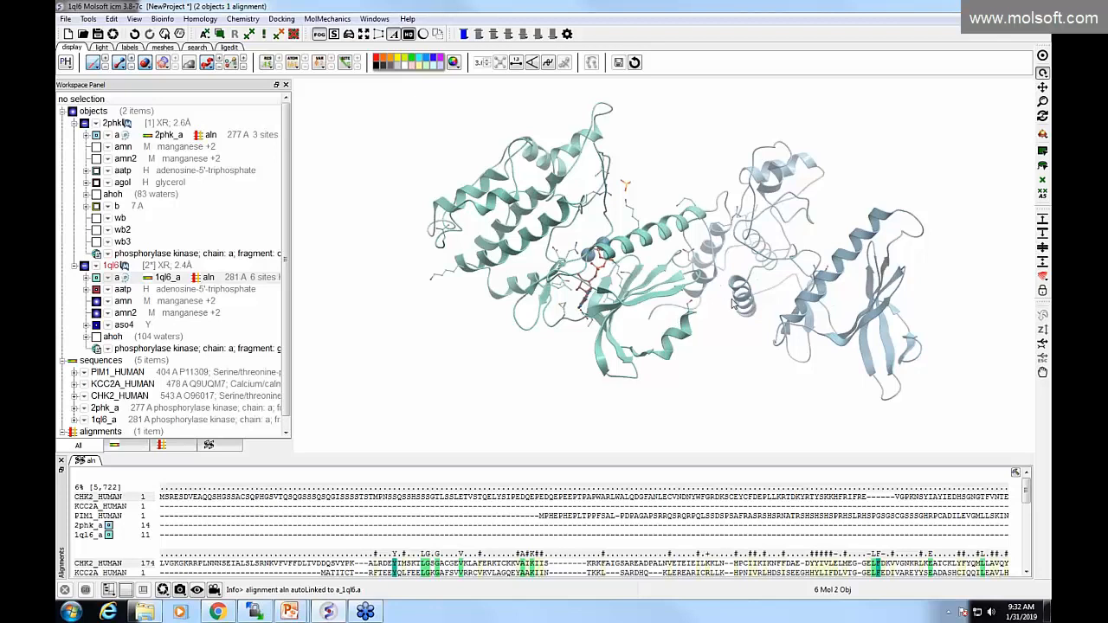
drag(734, 302, 720, 310)
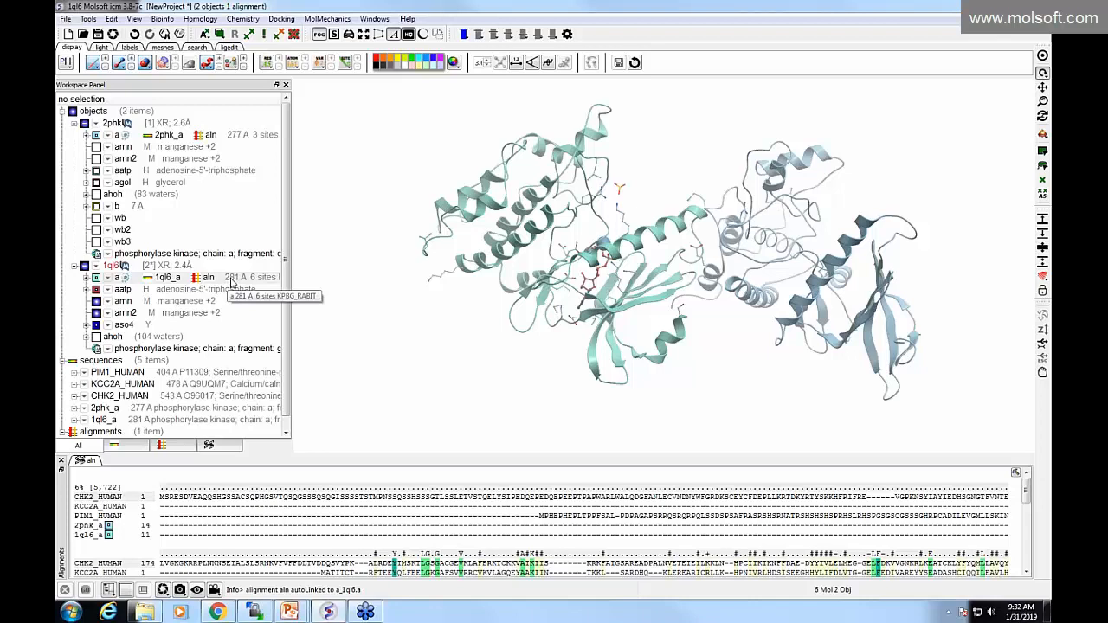
drag(404, 306, 417, 306)
click(207, 277)
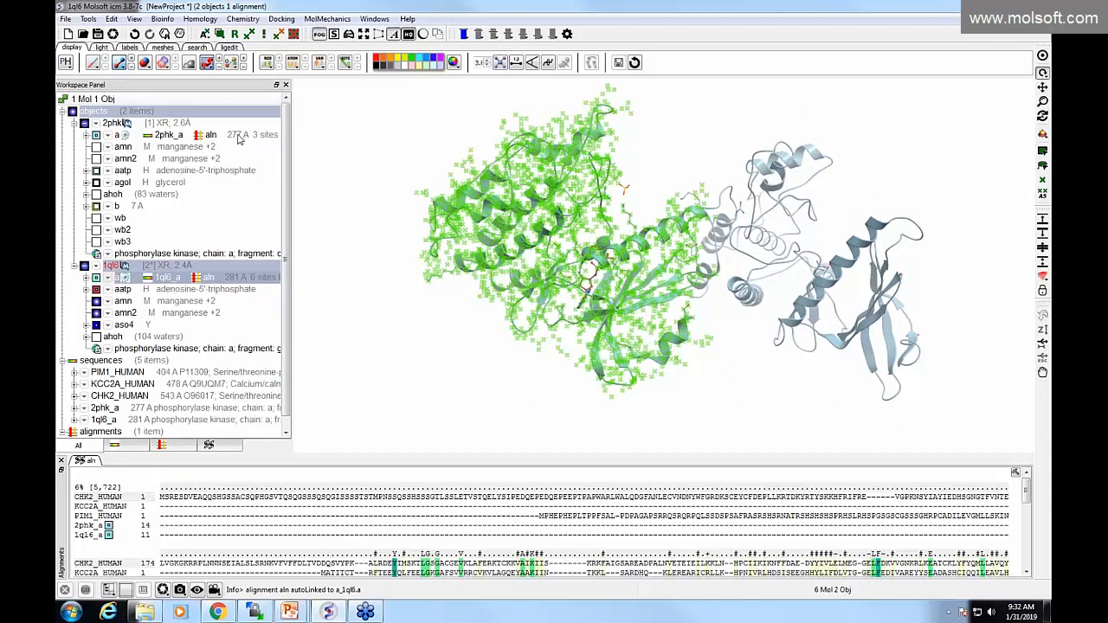
ctrl+click(244, 136)
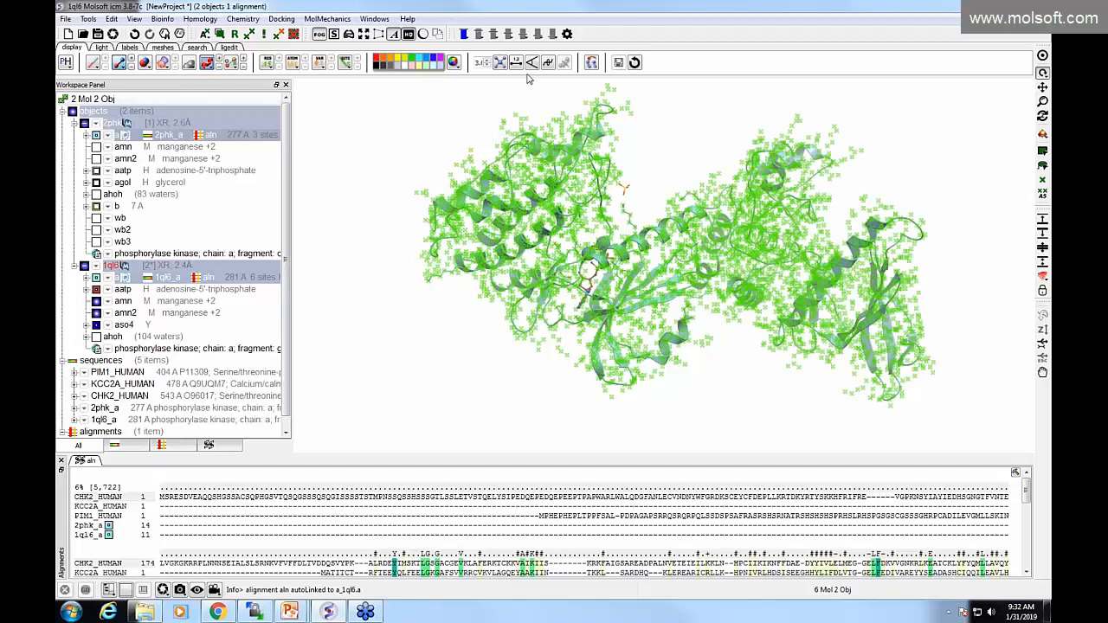
click(586, 67)
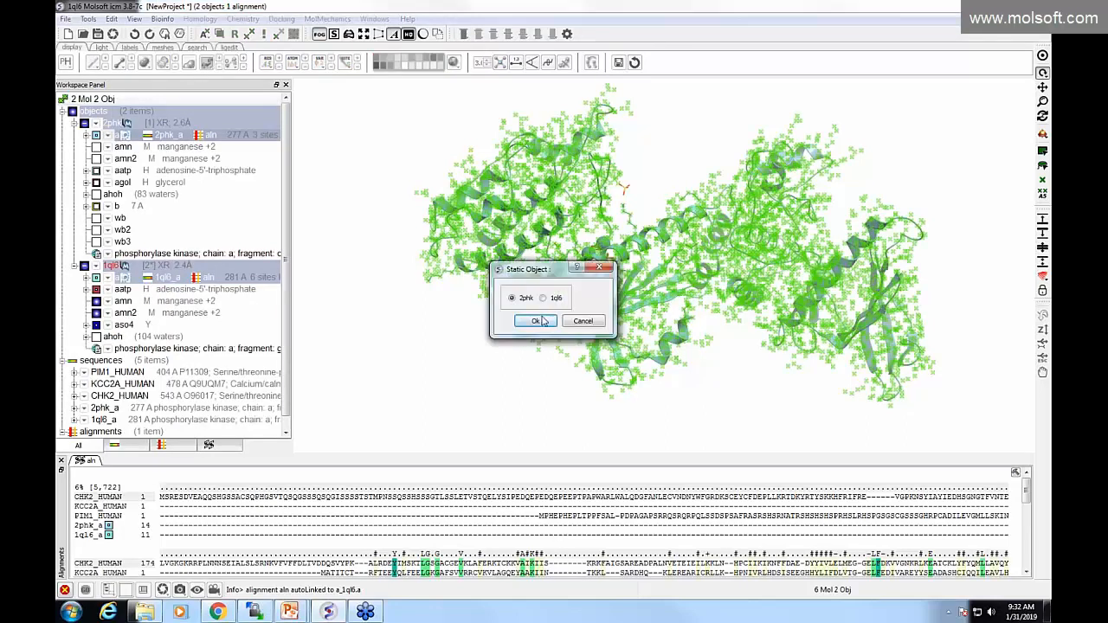
click(534, 321)
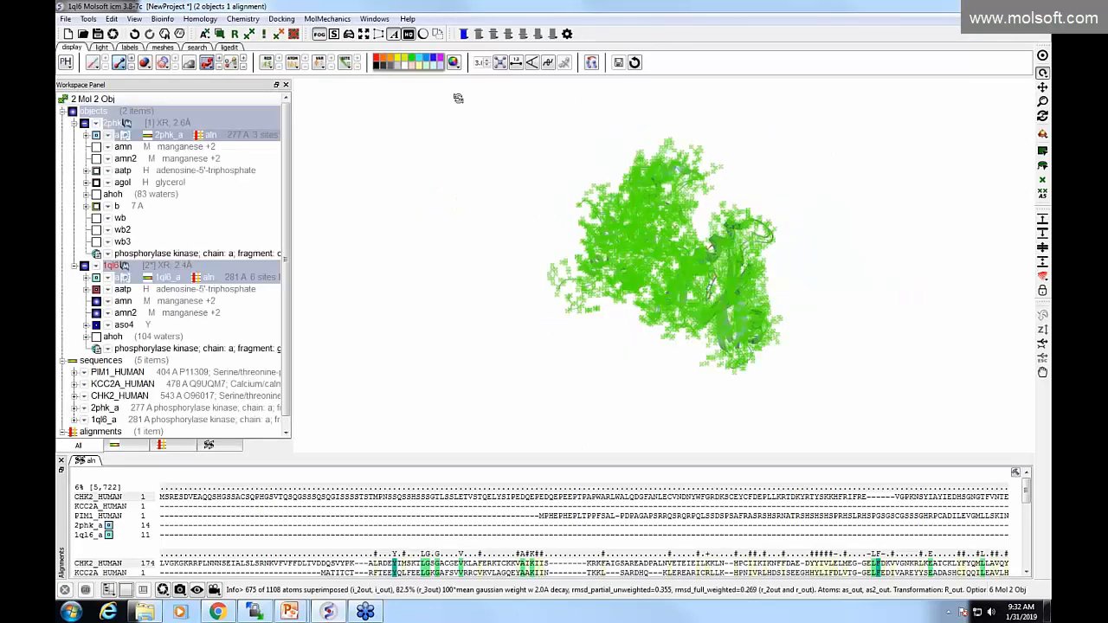
click(427, 177)
Hide the stick representation of all molecules and display only the aatp ligand of 1ql6 as sticks
drag(327, 317, 356, 277)
drag(648, 362, 486, 352)
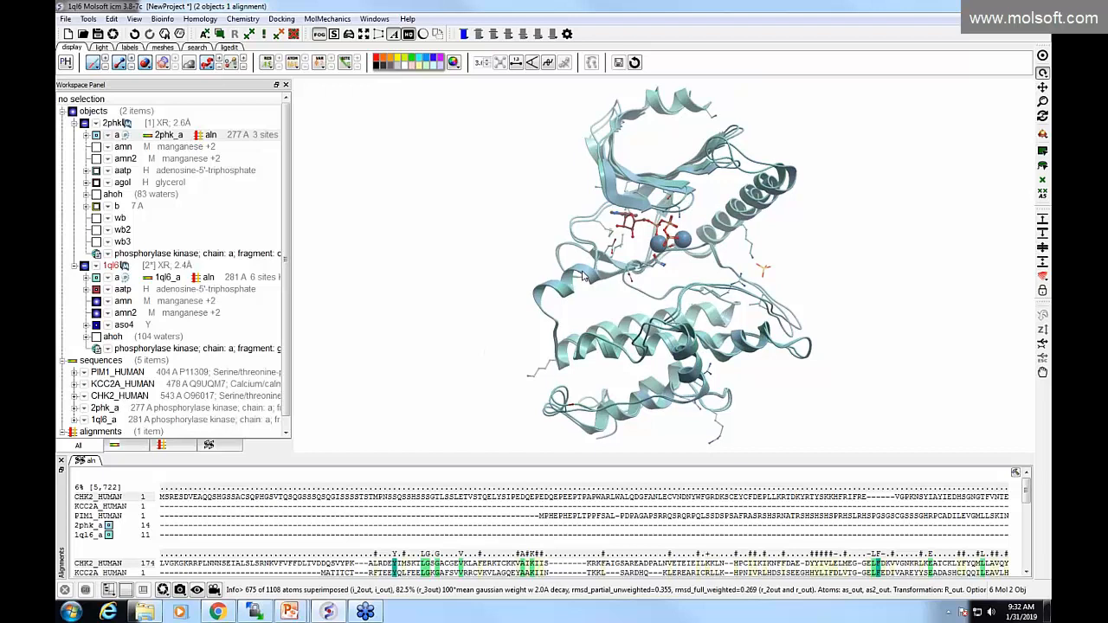
drag(583, 276, 617, 284)
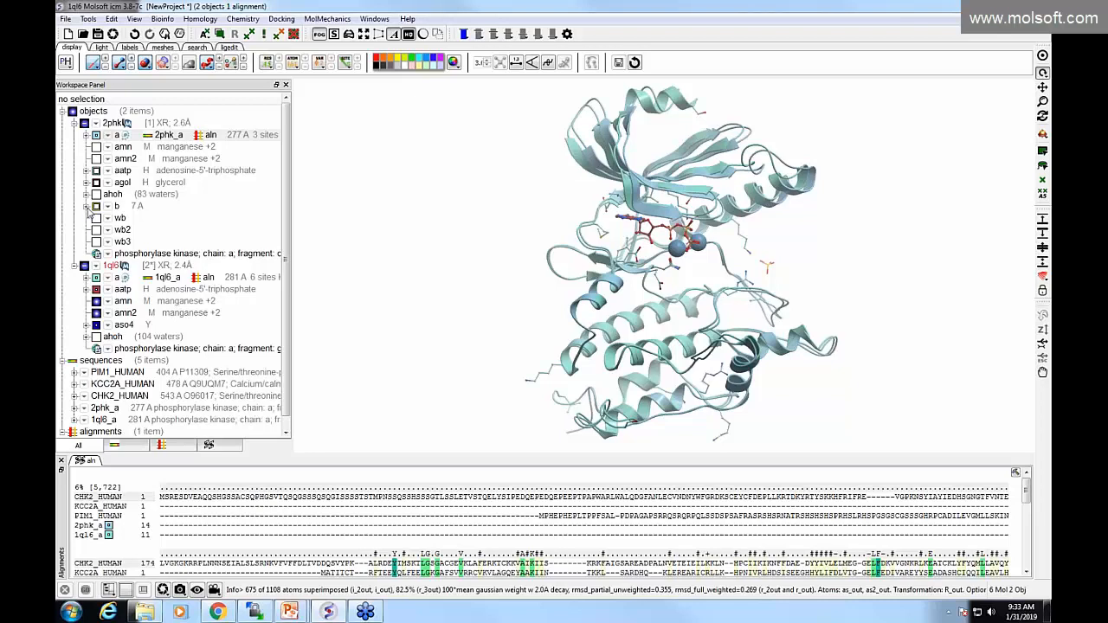
click(86, 208)
click(86, 207)
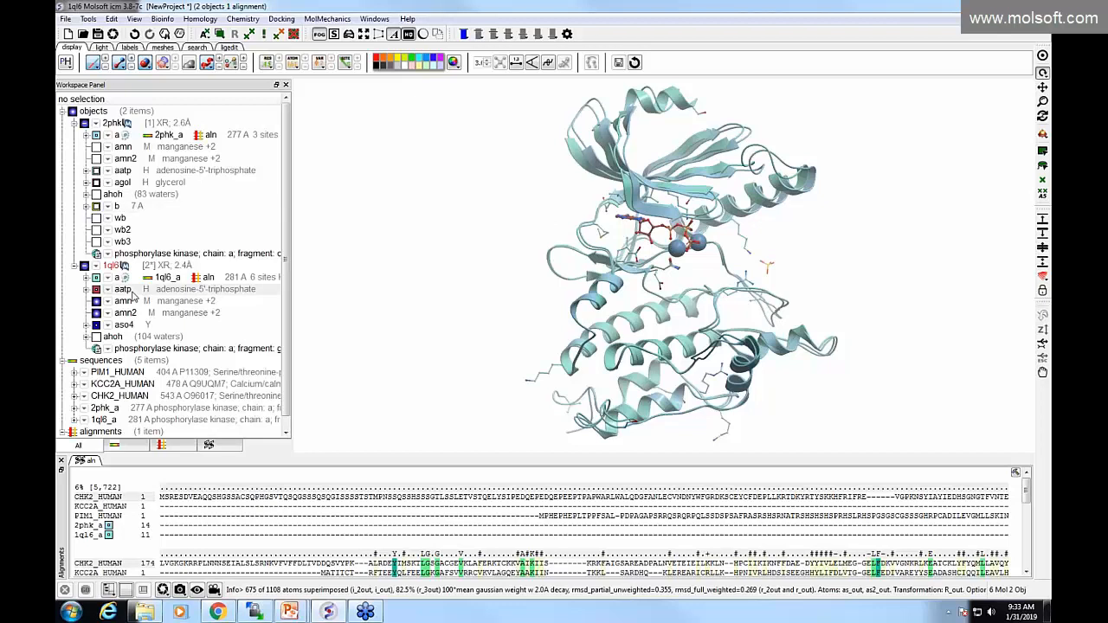
click(118, 65)
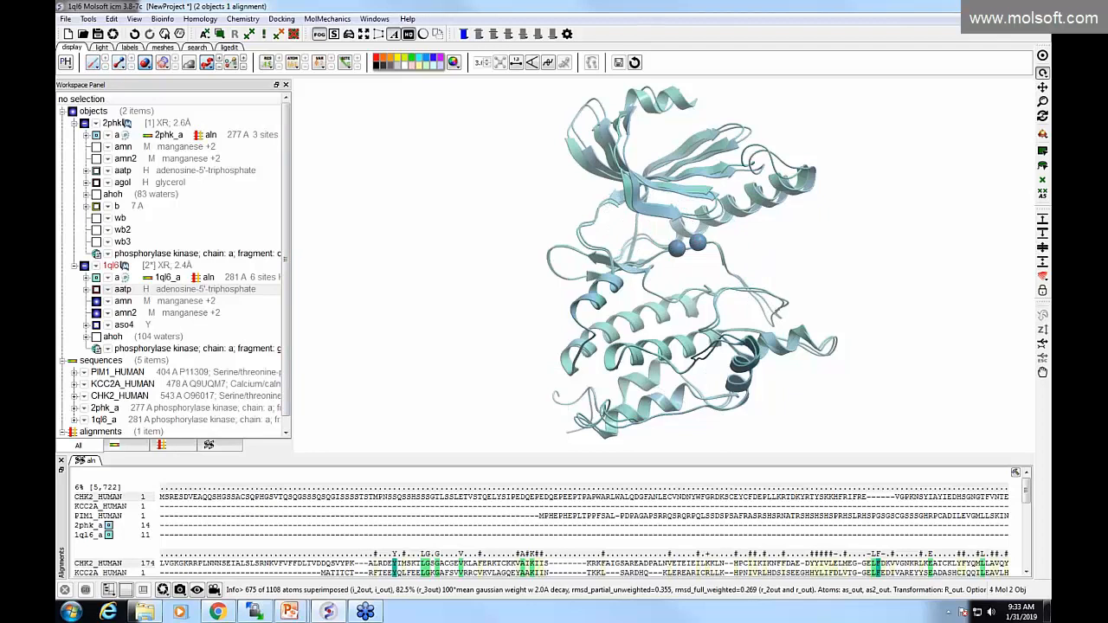
click(95, 291)
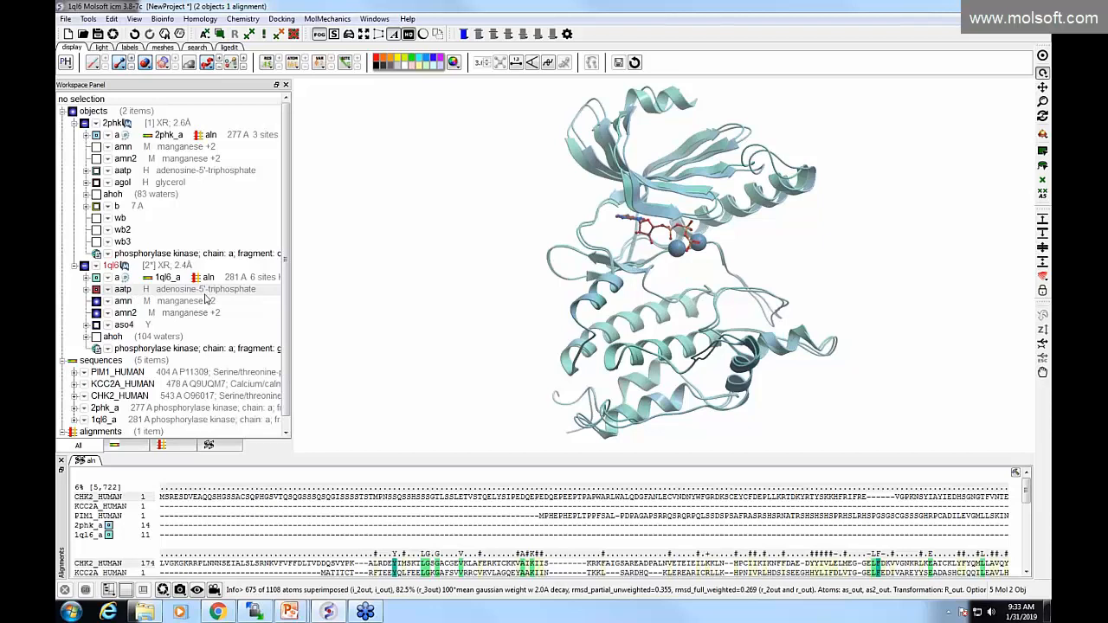
Select the neighbors of the aatp ligand in 1ql6
drag(619, 248, 609, 252)
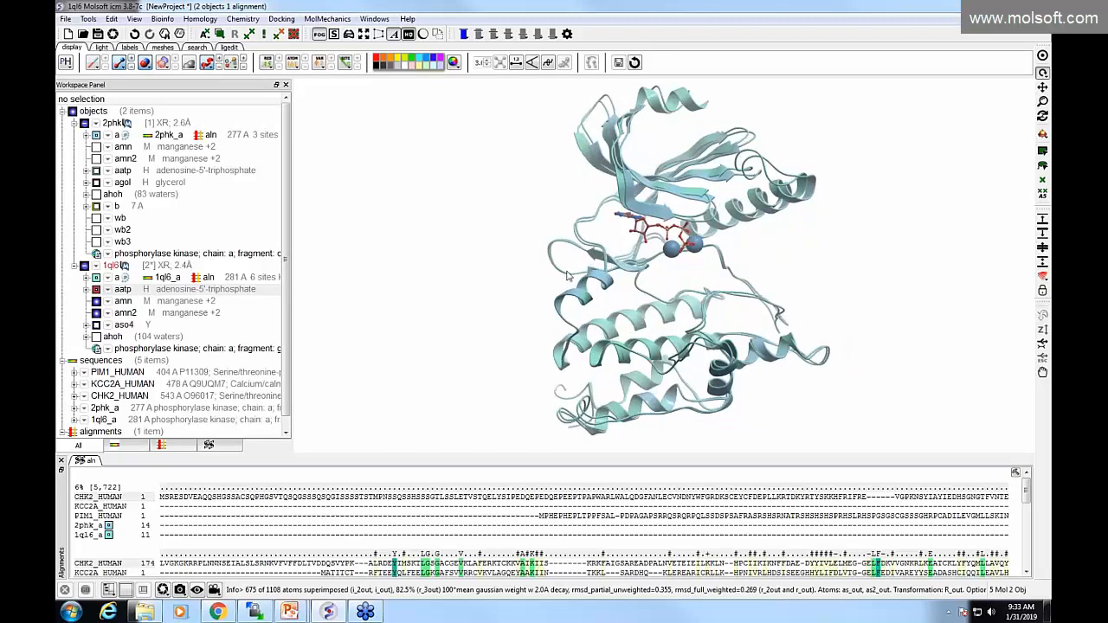
right_click(167, 291)
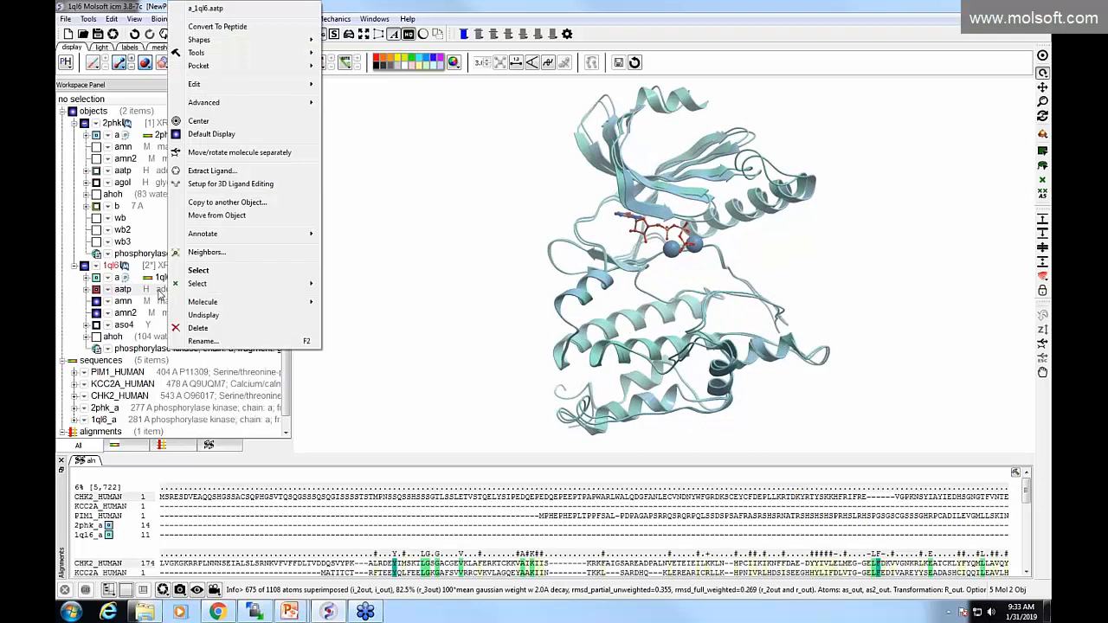
mouse_move(203, 284)
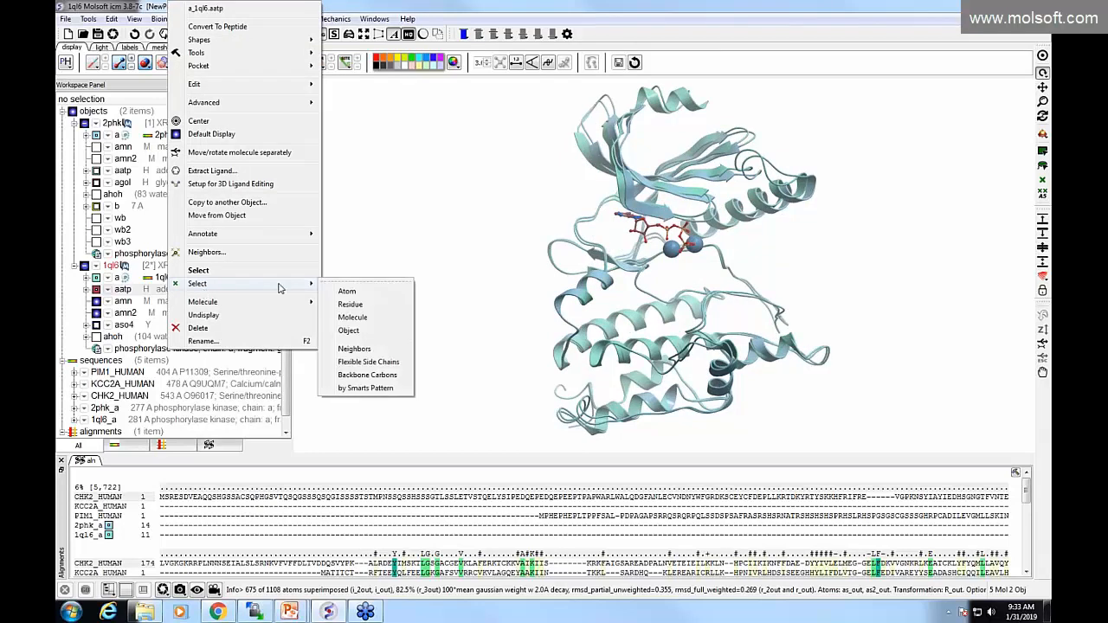
click(364, 350)
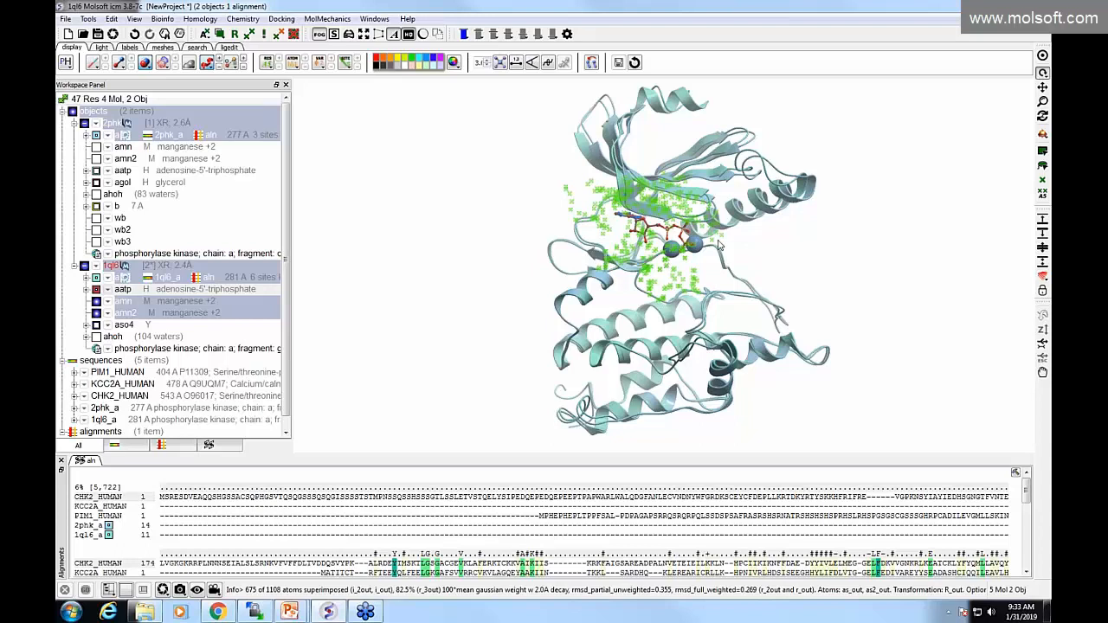
Propagate the selection to all atoms of the neighboring residues and display them as sticks
scroll(725, 327, down, 2)
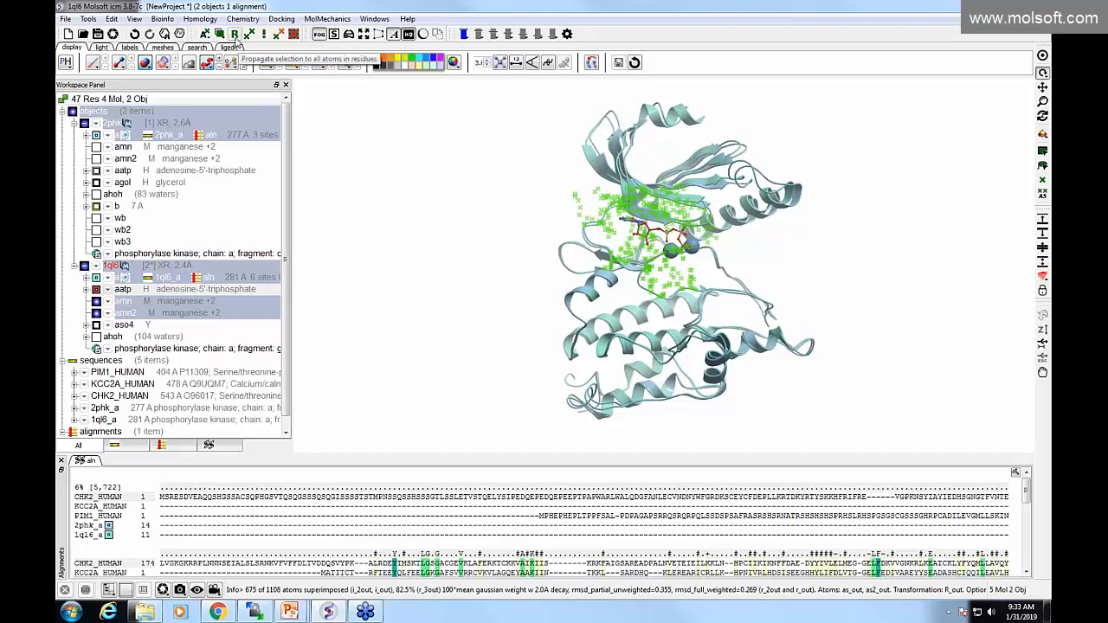
click(234, 36)
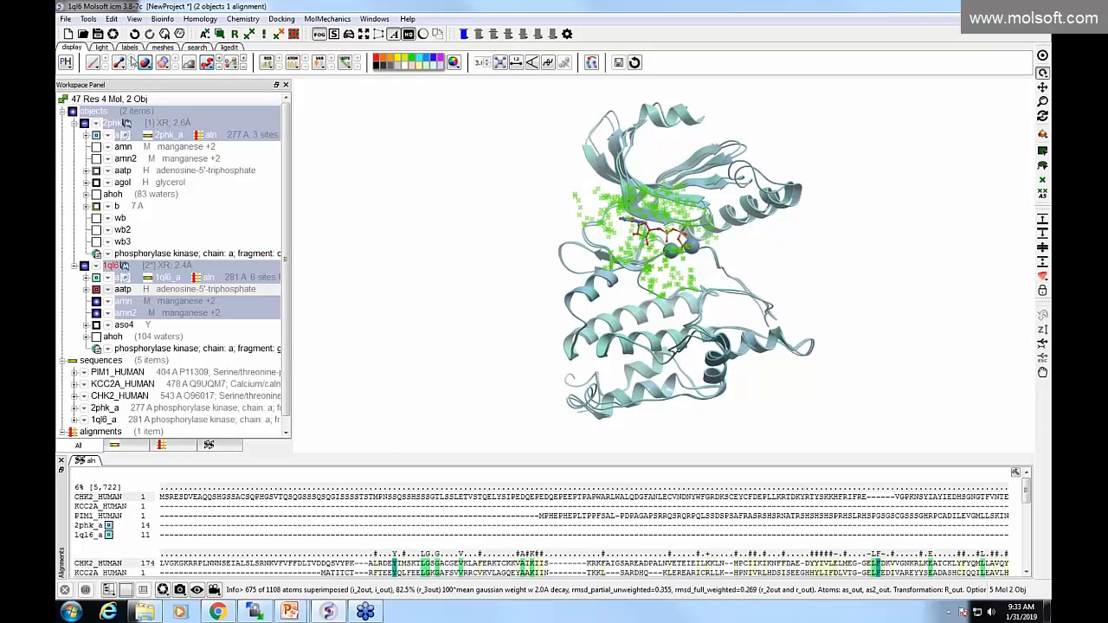
click(121, 67)
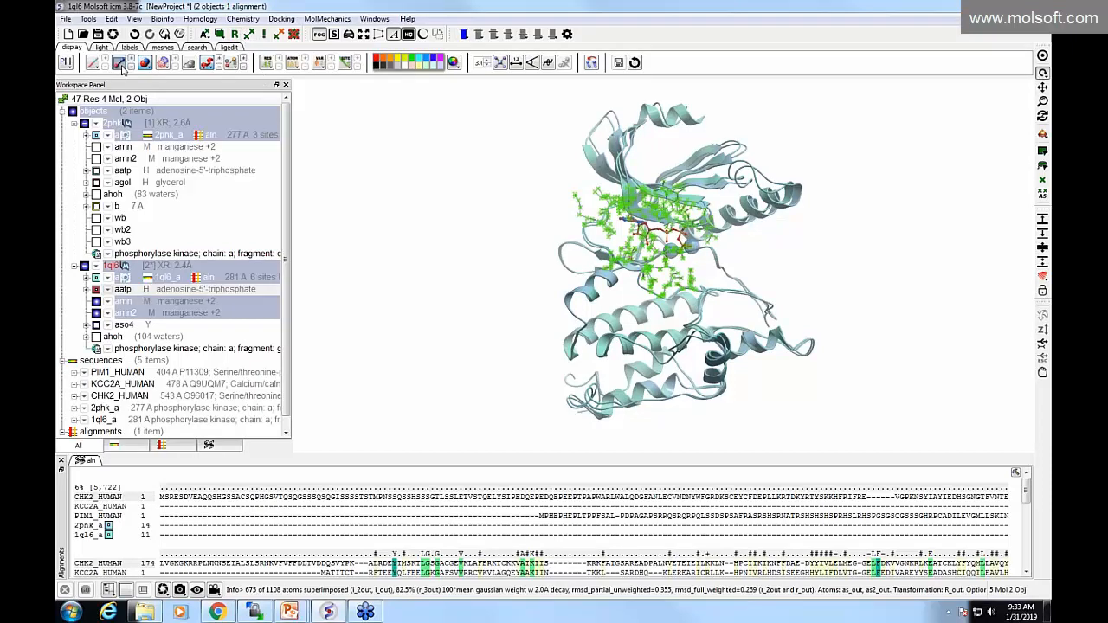
Center the 3D view on the selected pocket residues and enlarge the alignment area to show their highlighted positions
click(1042, 56)
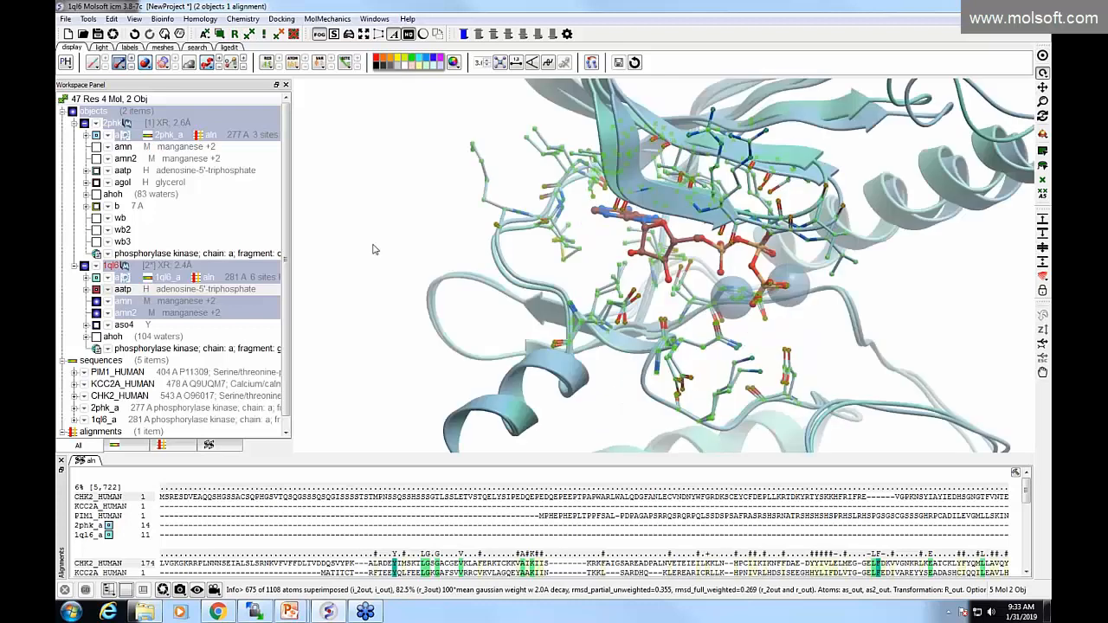
scroll(873, 512, down, 2)
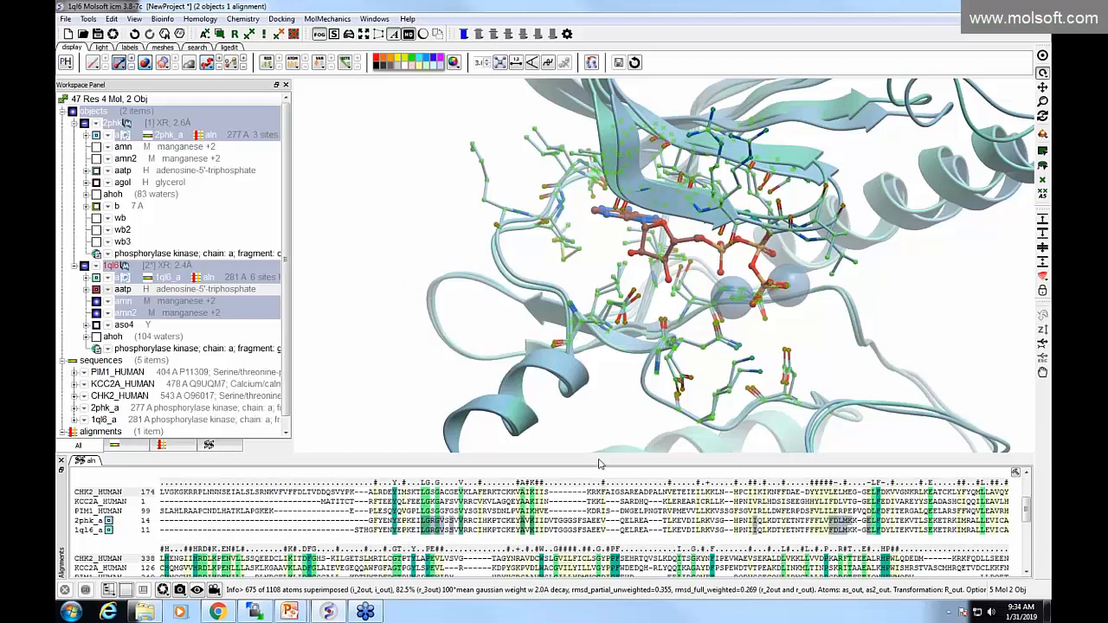
drag(597, 453, 609, 422)
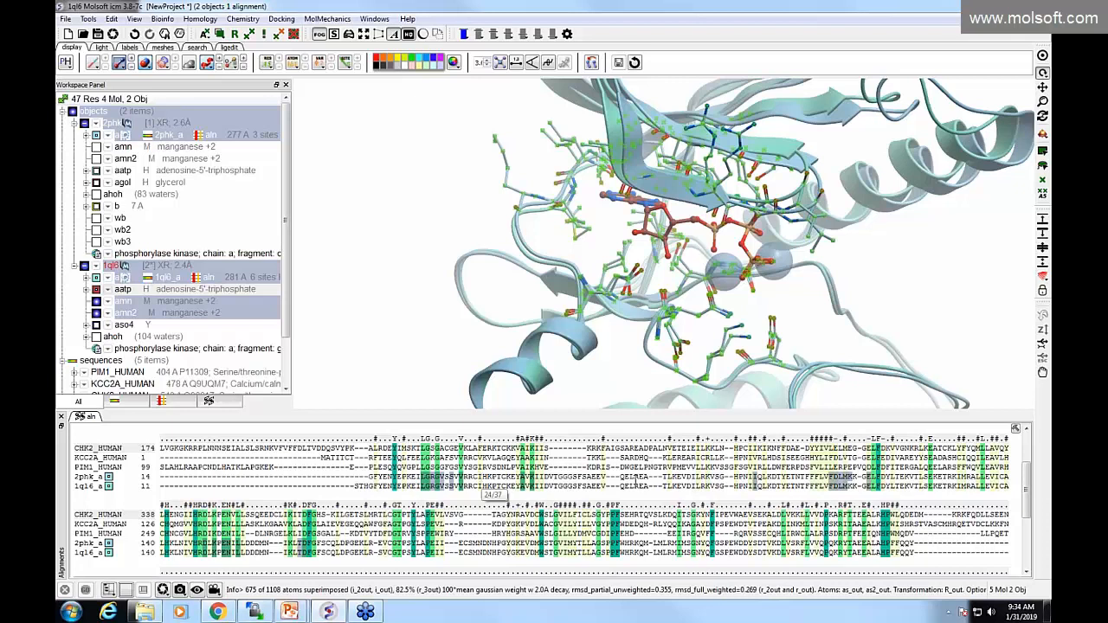
Show the alignment's view options and propagate the pocket residue selection to all sequences
click(1017, 430)
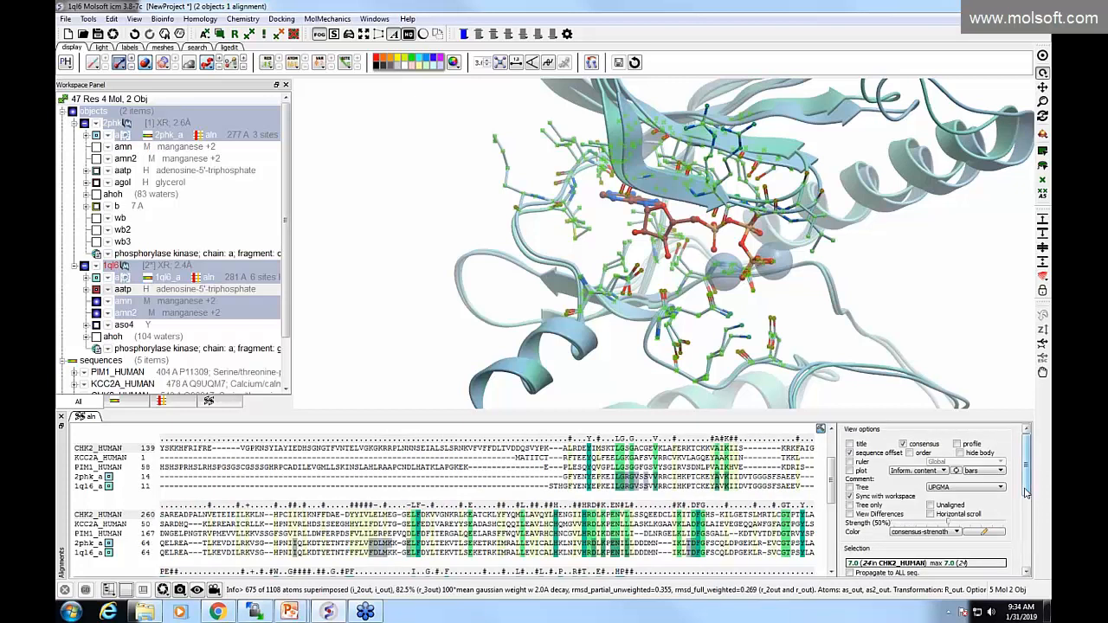
scroll(1025, 493, down, 3)
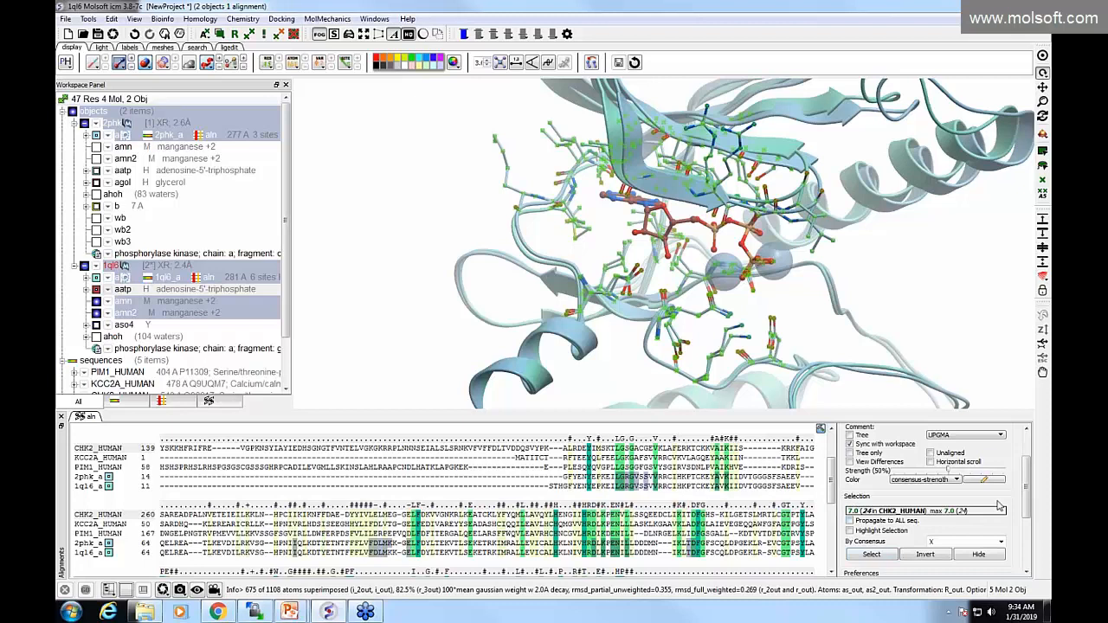
click(857, 521)
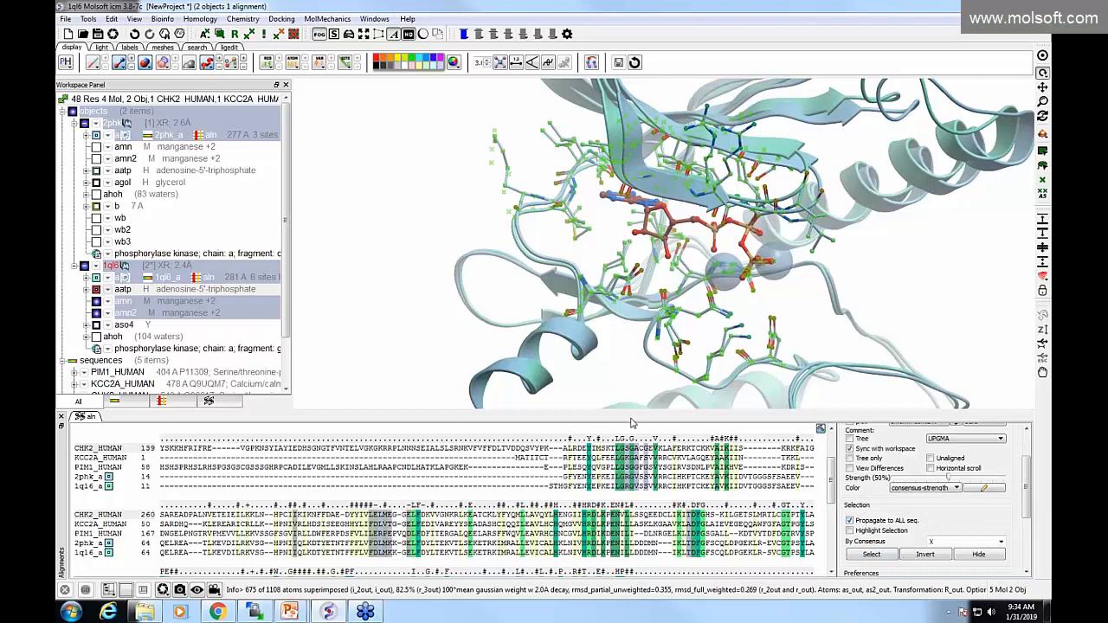
Enlarge the alignment area, invert the propagated selection and hide the columns outside the ATP pocket
drag(632, 404, 633, 329)
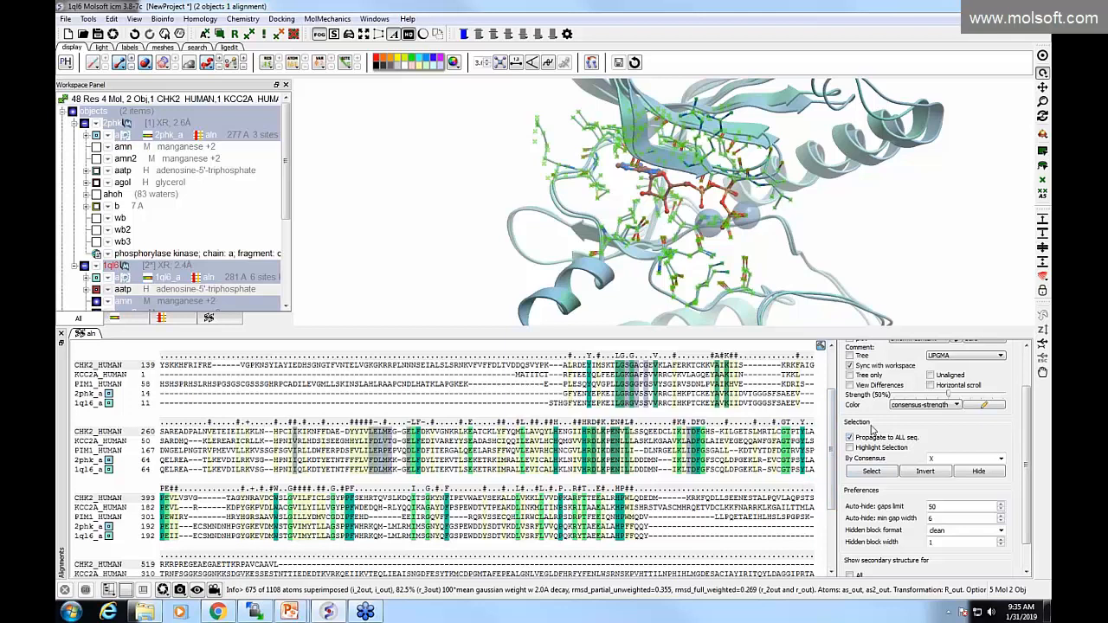
click(924, 472)
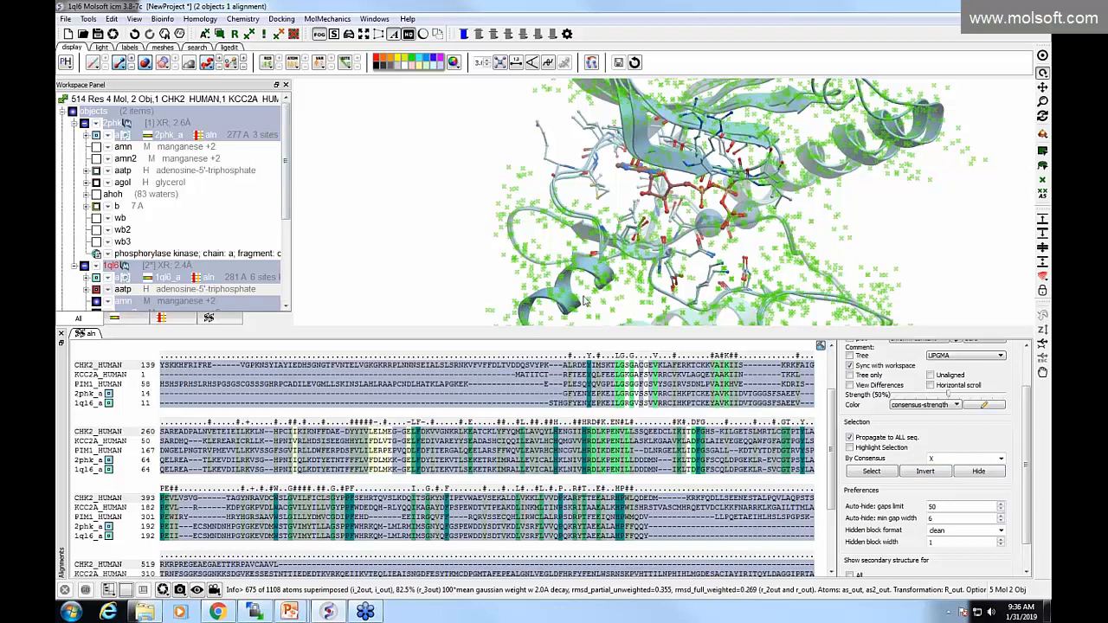
click(980, 472)
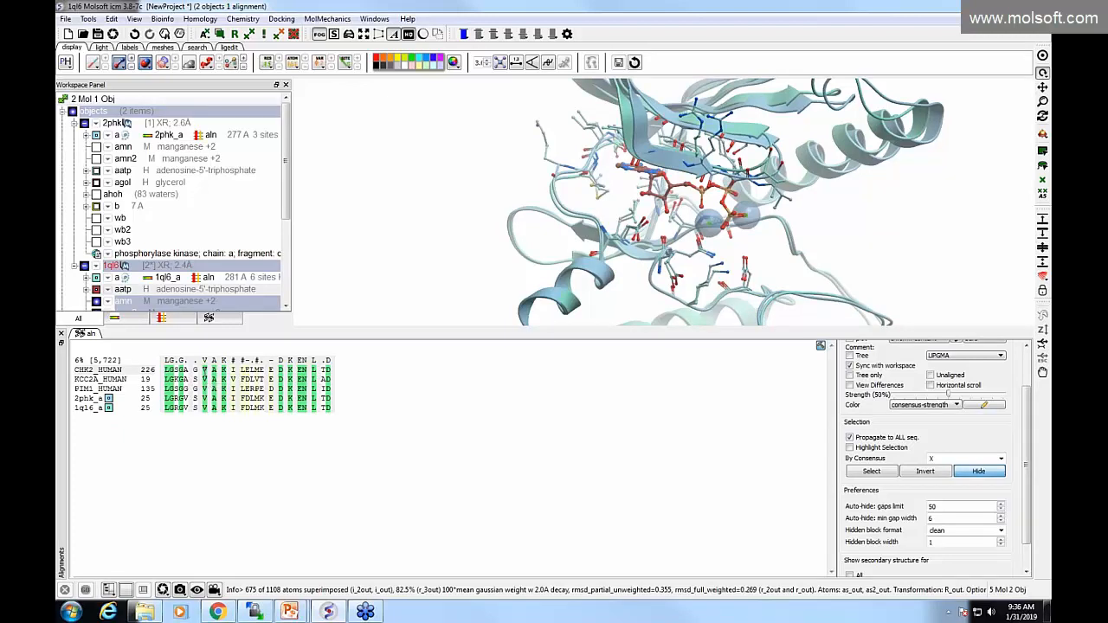
Select conserved pocket residues in the condensed alignment and display them as space-filling spheres in the 3D structures
click(212, 388)
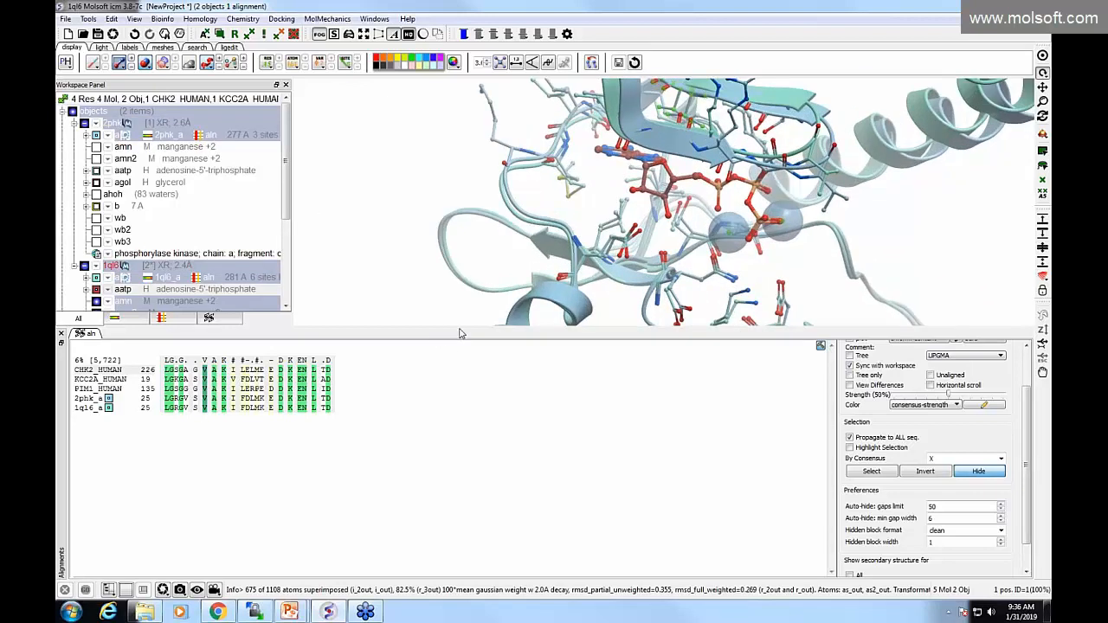
drag(461, 333, 459, 459)
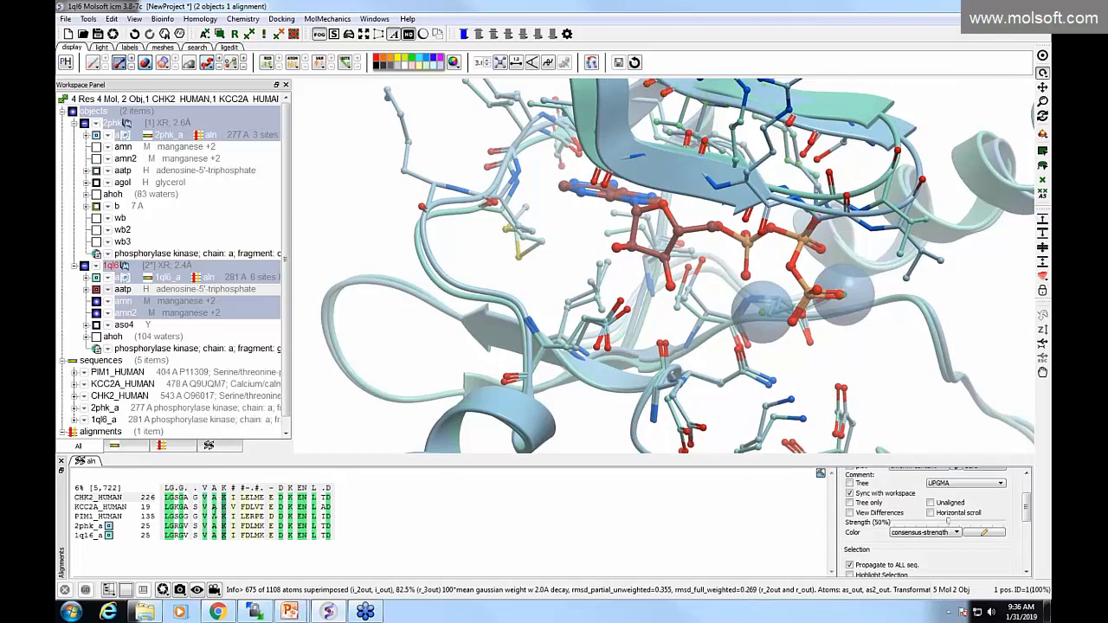
drag(709, 302, 664, 278)
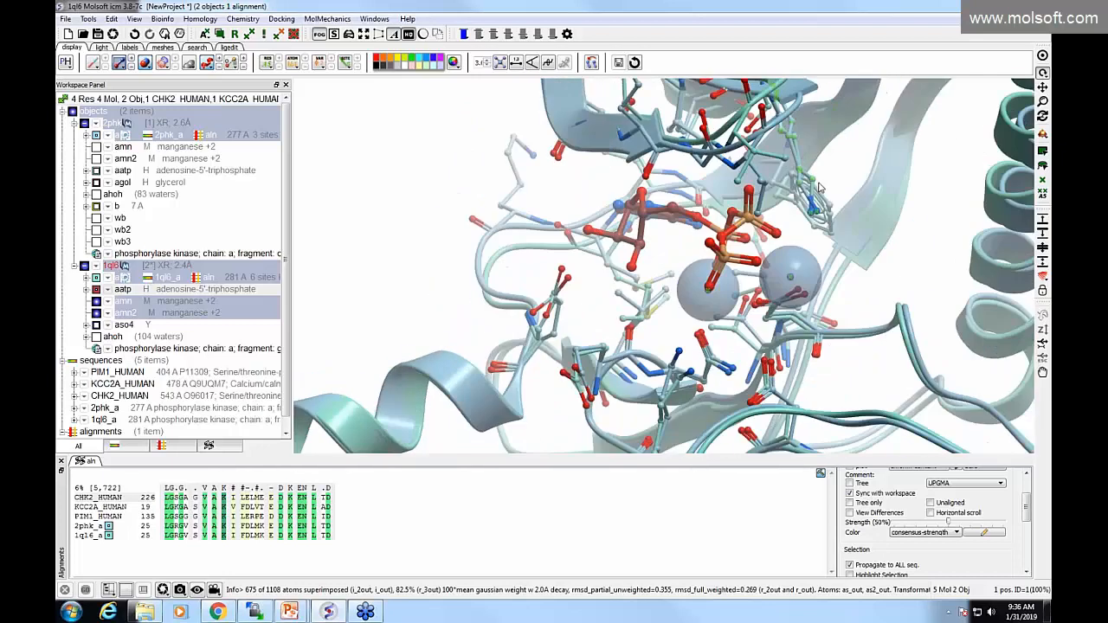
click(144, 63)
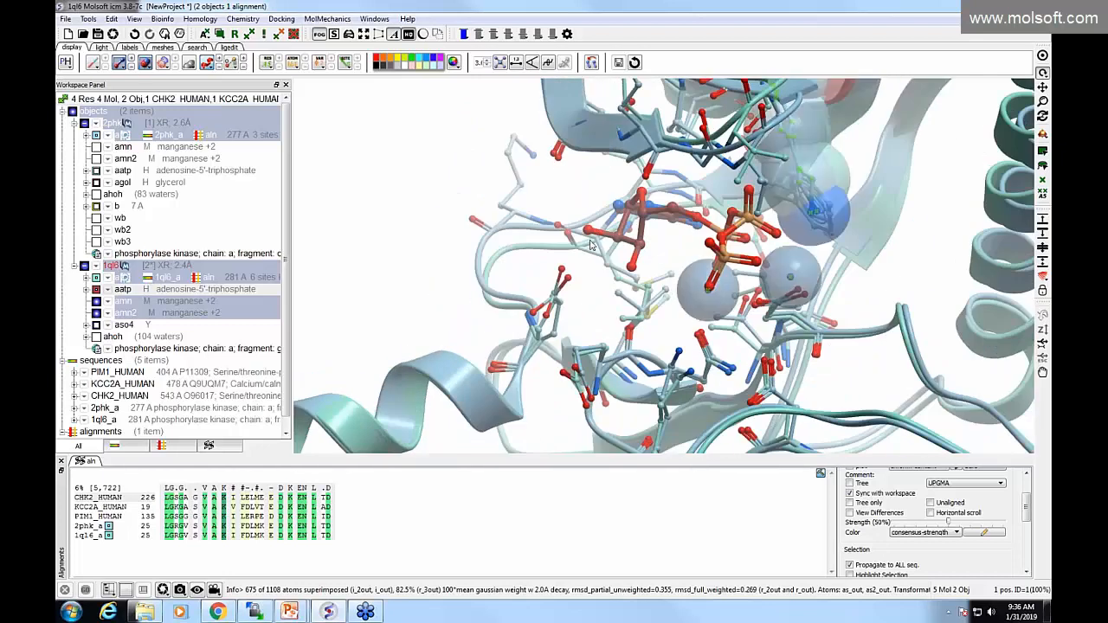
Inspect the space-filled residues around the ATP ligand and restore the hidden columns of the alignment
drag(602, 250, 631, 264)
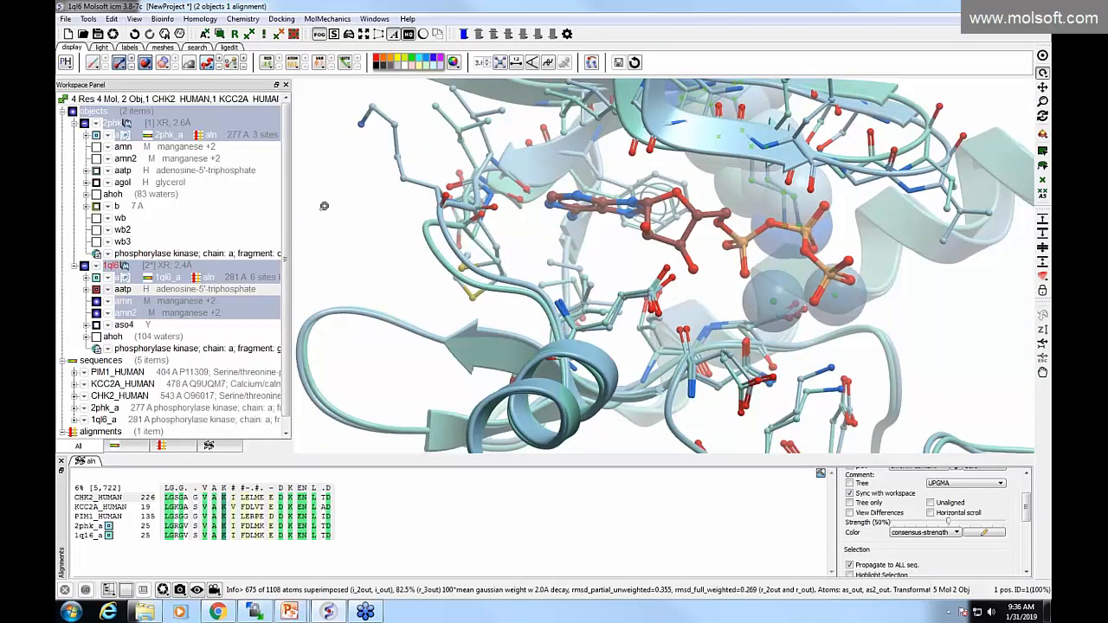
drag(323, 206, 334, 234)
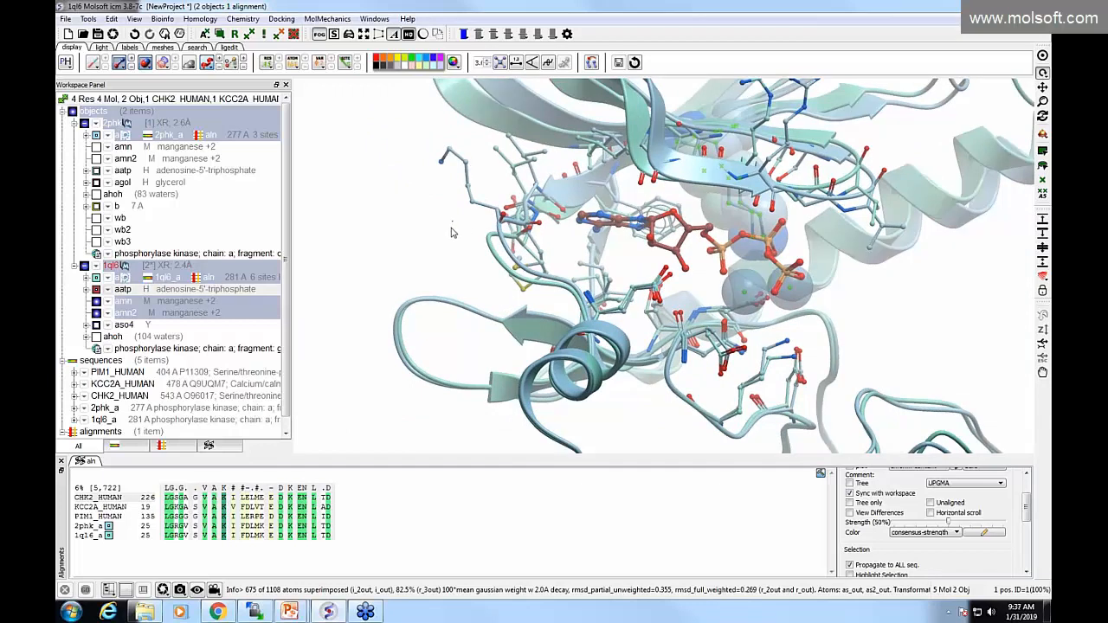
drag(450, 232, 434, 247)
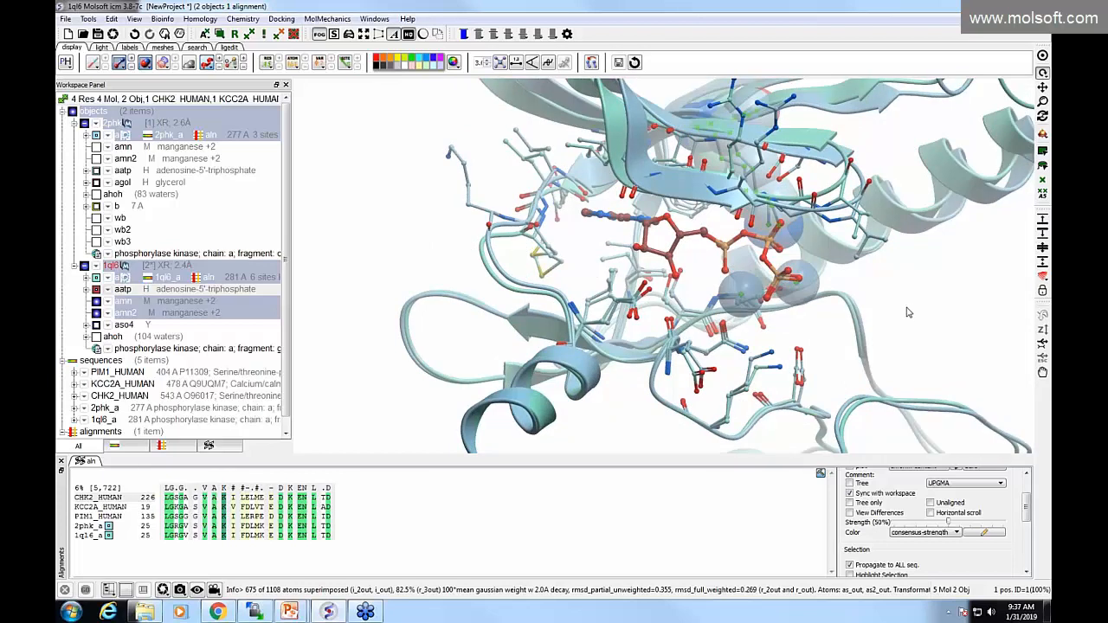
mouse_move(908, 312)
mouse_down()
mouse_move(838, 281)
mouse_move(903, 303)
mouse_up()
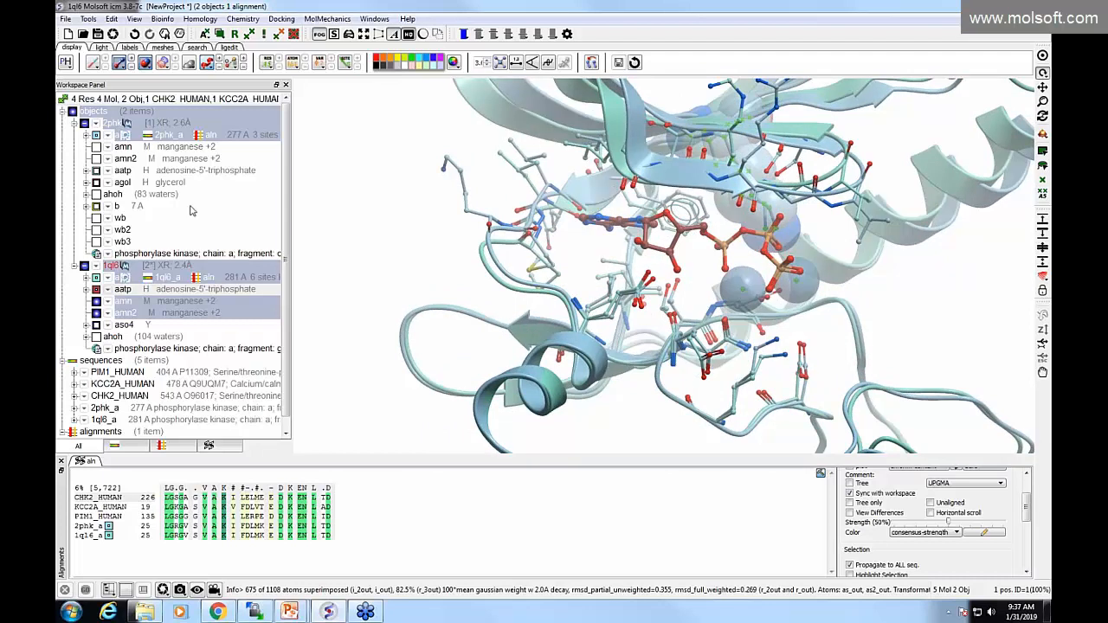
drag(300, 209, 309, 242)
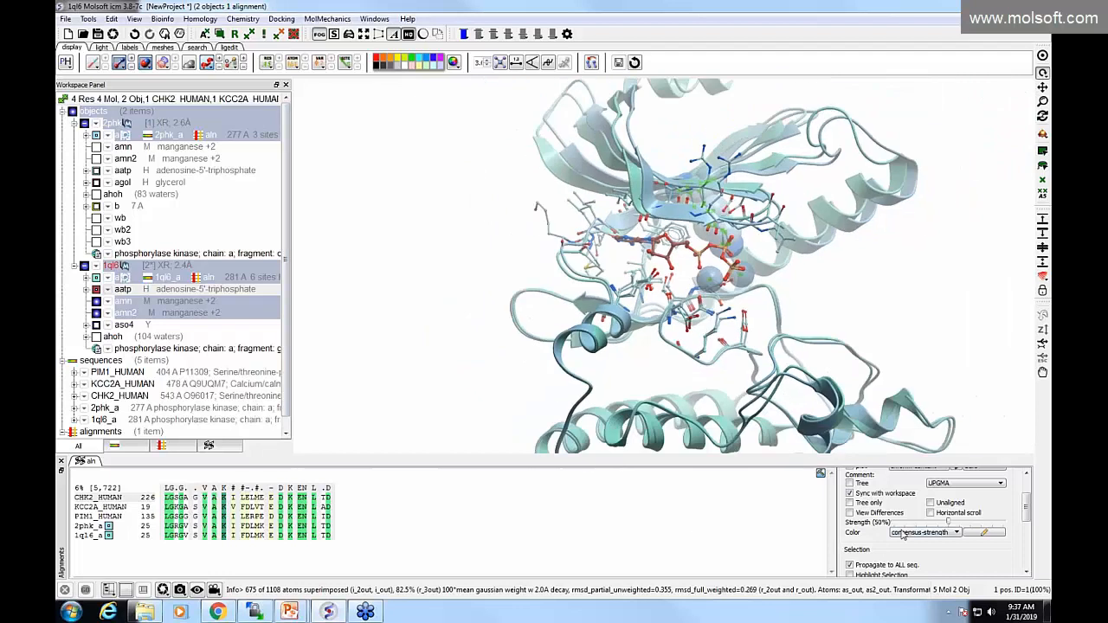
drag(1025, 513, 1025, 528)
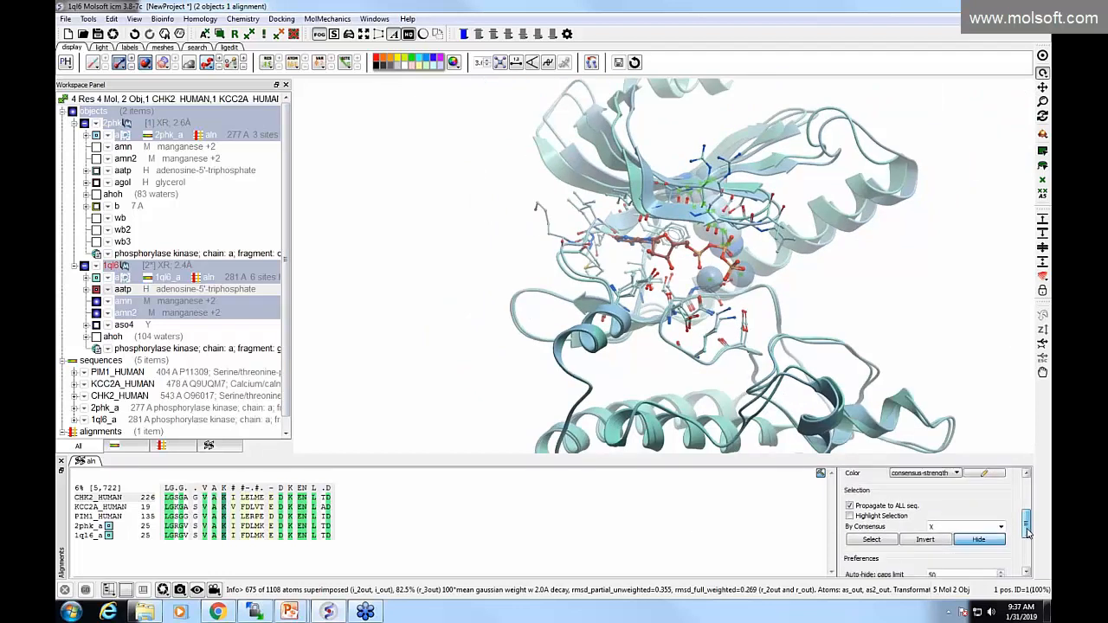
click(977, 540)
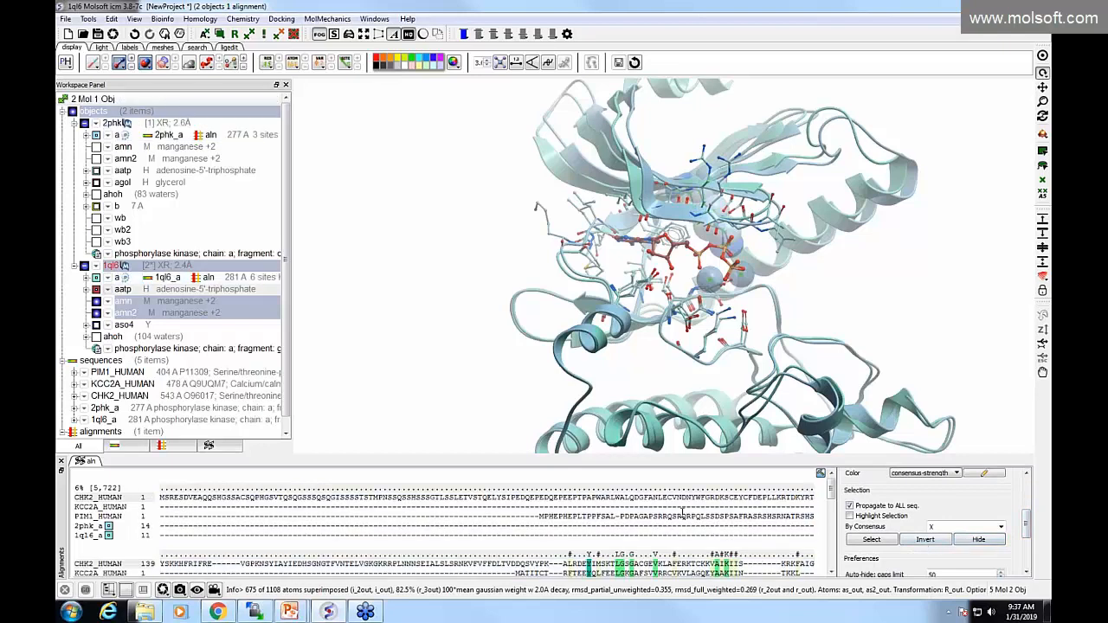
Hide the 1ql6 structure and, with nothing selected, remove the stick representation of the pocket residues
click(84, 266)
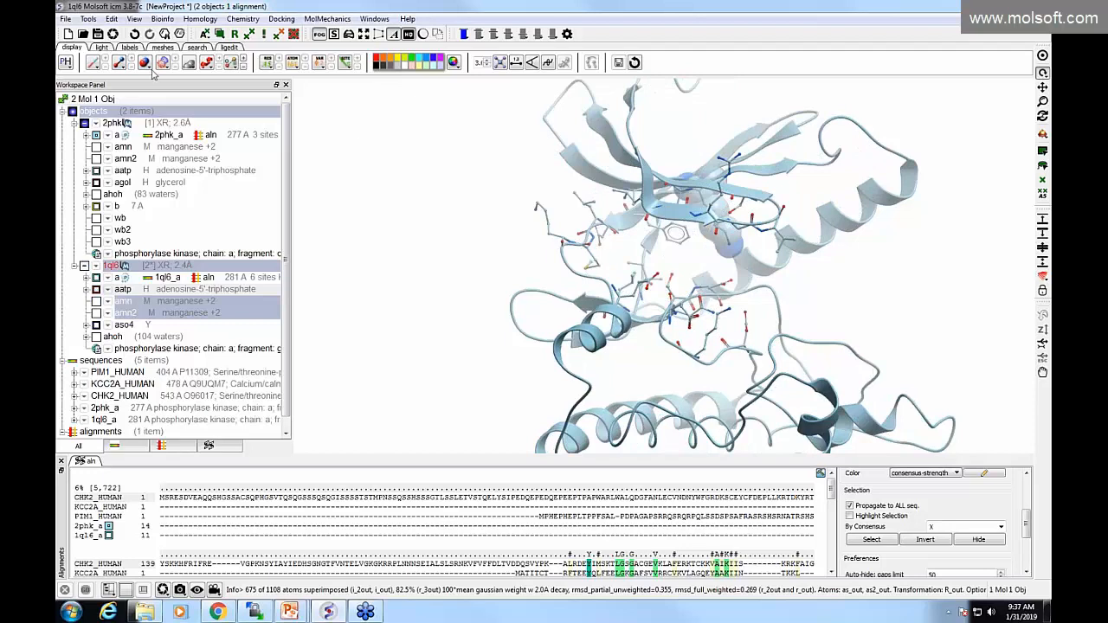
click(121, 62)
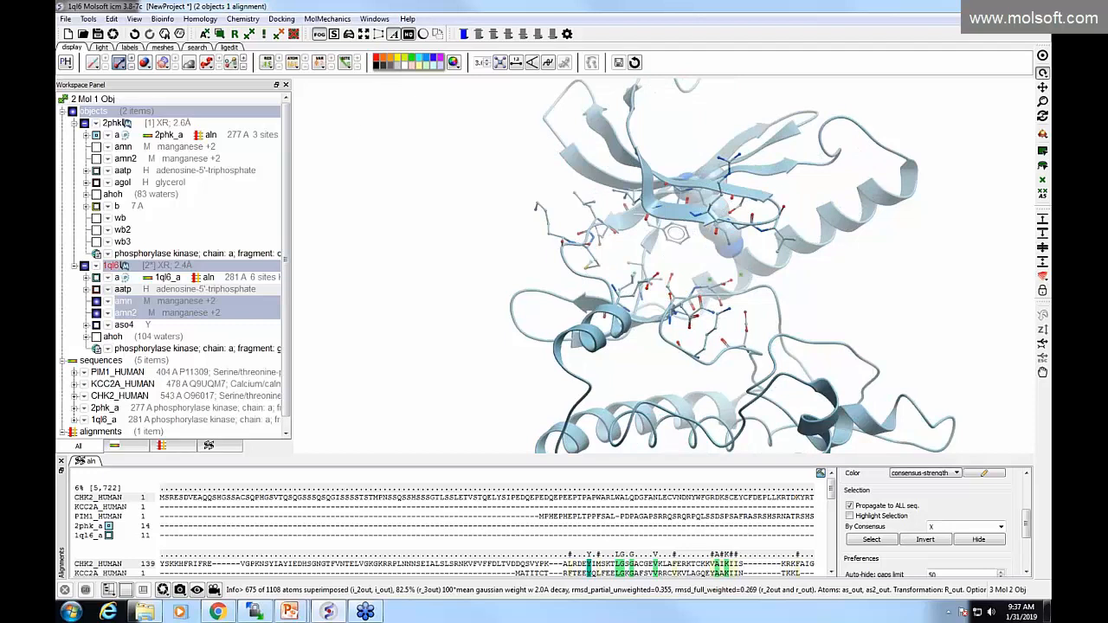
click(123, 62)
right_drag(376, 206, 395, 226)
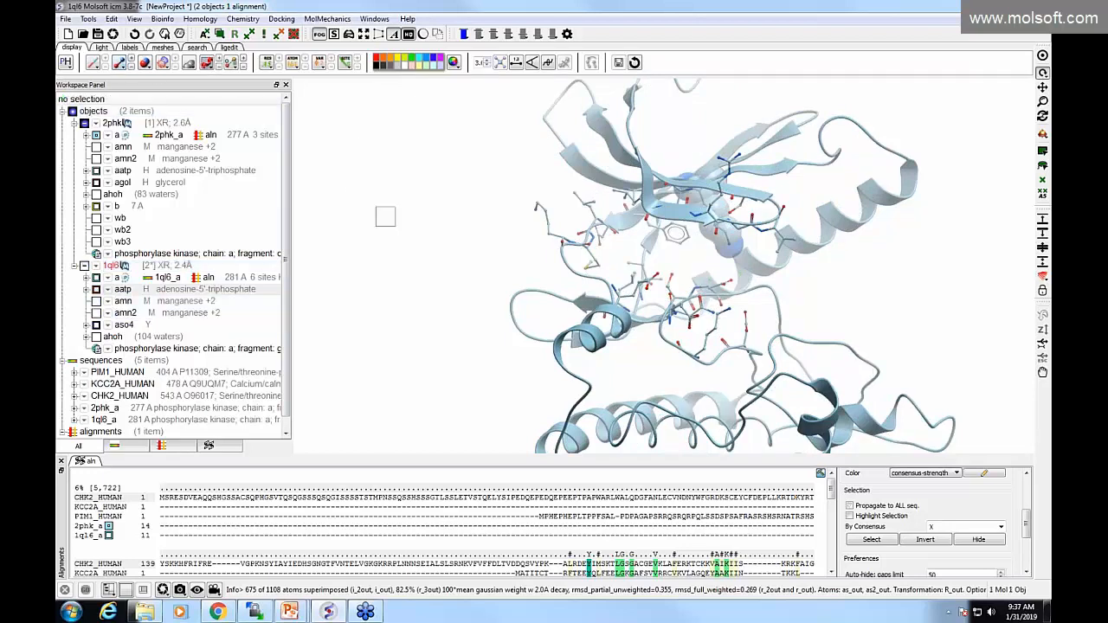
click(120, 65)
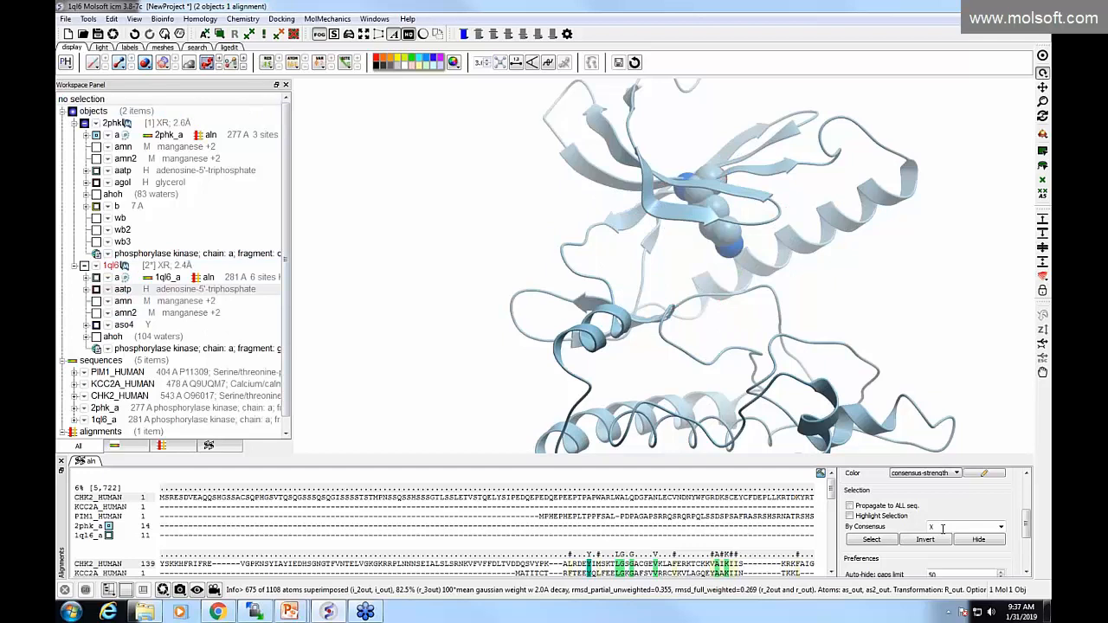
Open the color-by options for the 2phk ribbon after reviewing the conserved blocks in the alignment
mouse_move(1026, 524)
mouse_down()
mouse_move(1032, 543)
mouse_move(1029, 506)
mouse_up()
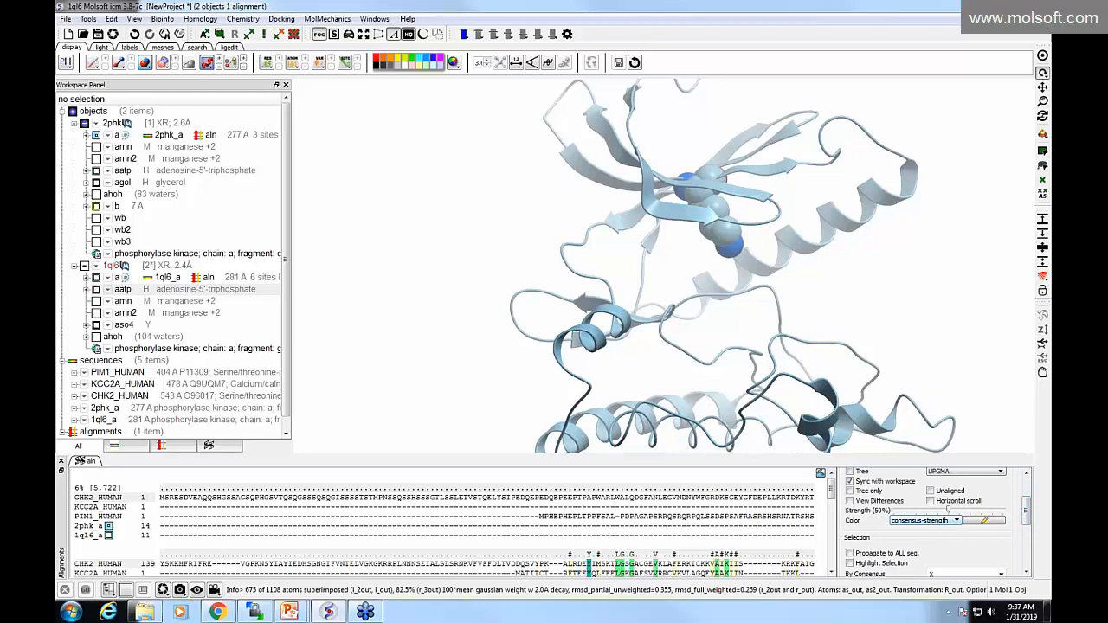
scroll(758, 518, down, 3)
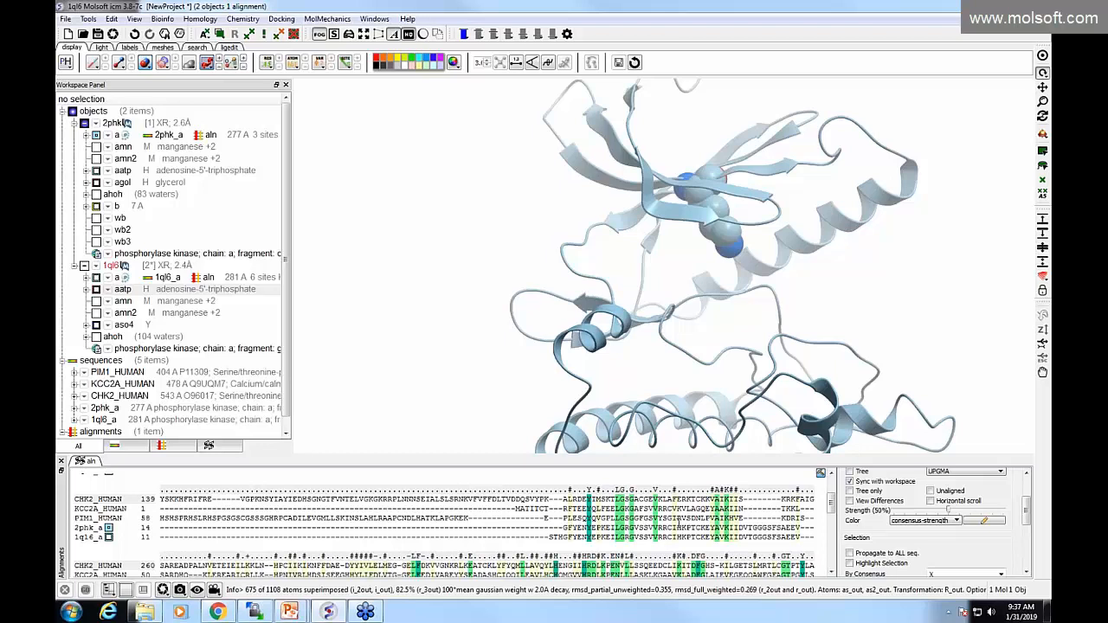
scroll(734, 529, down, 2)
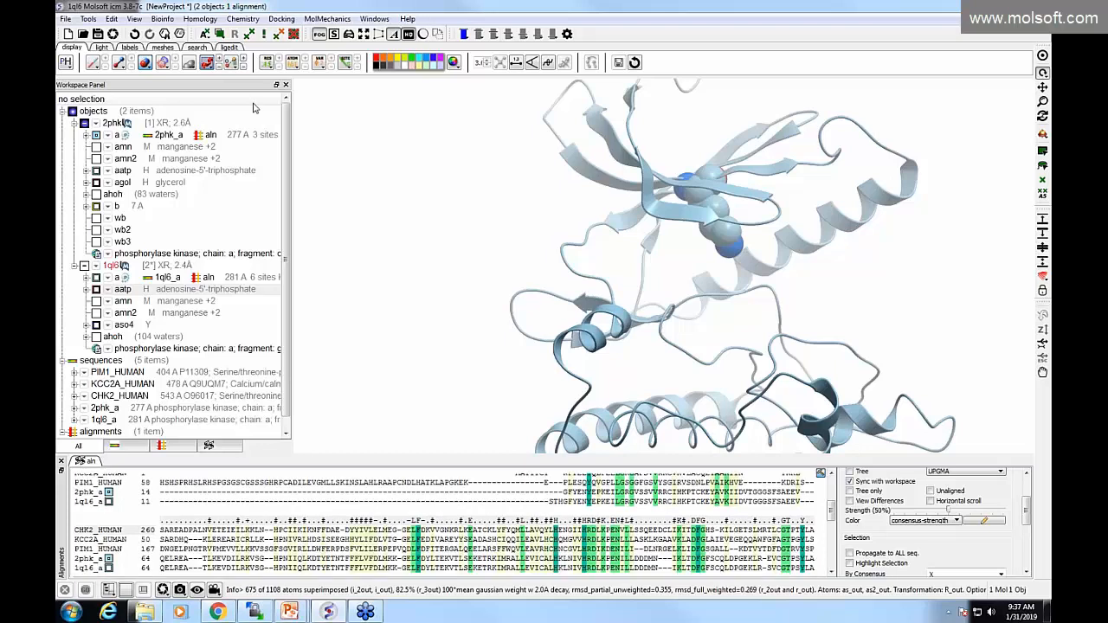
drag(308, 205, 315, 214)
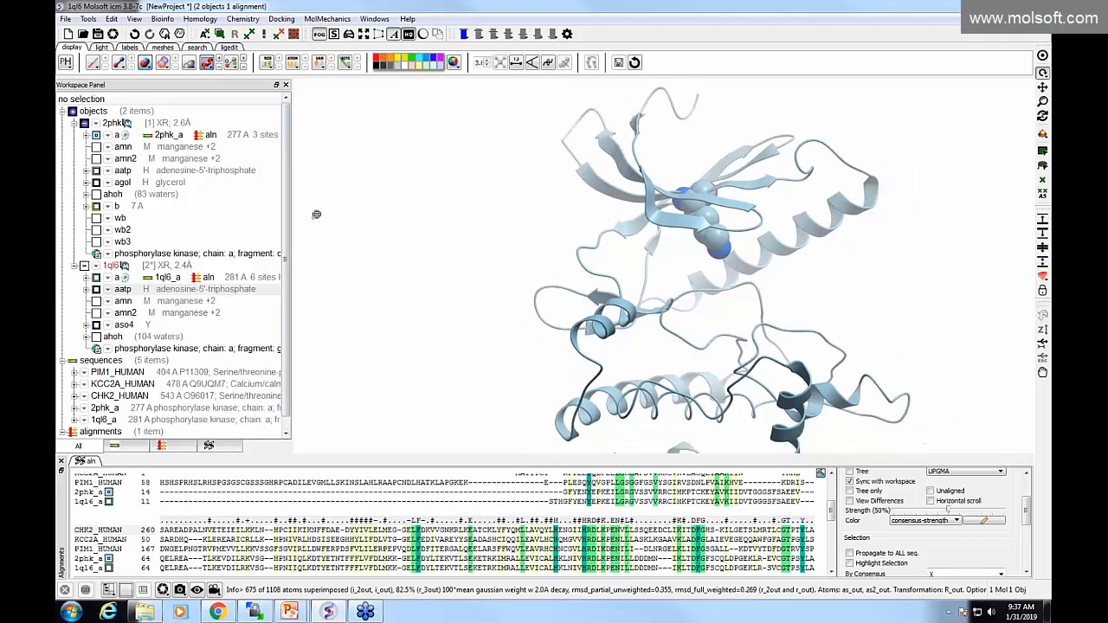
click(206, 63)
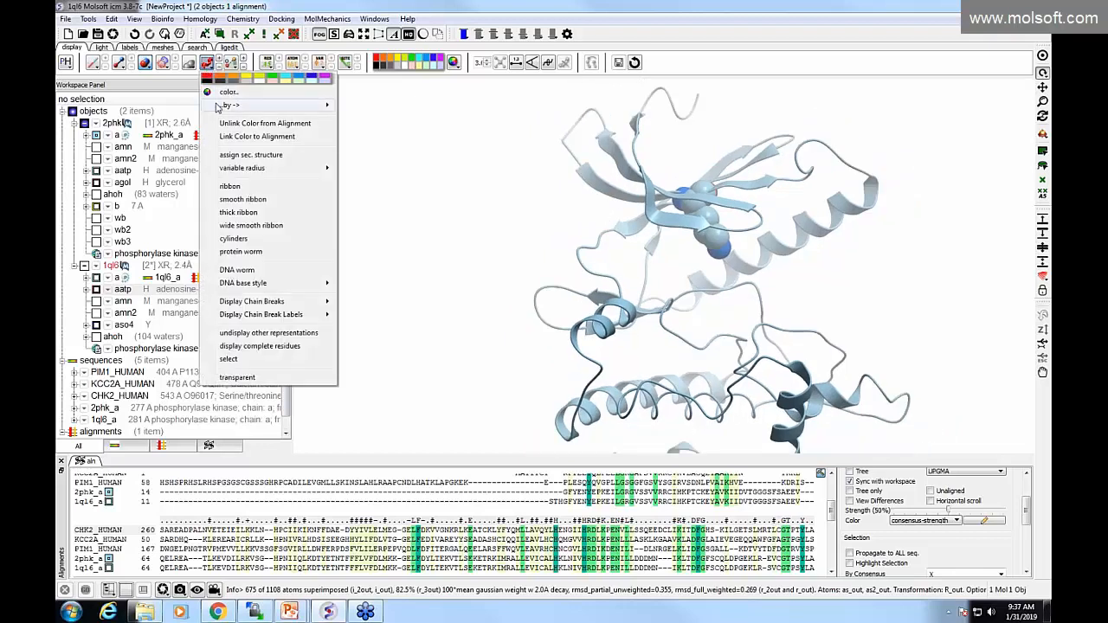
mouse_move(294, 108)
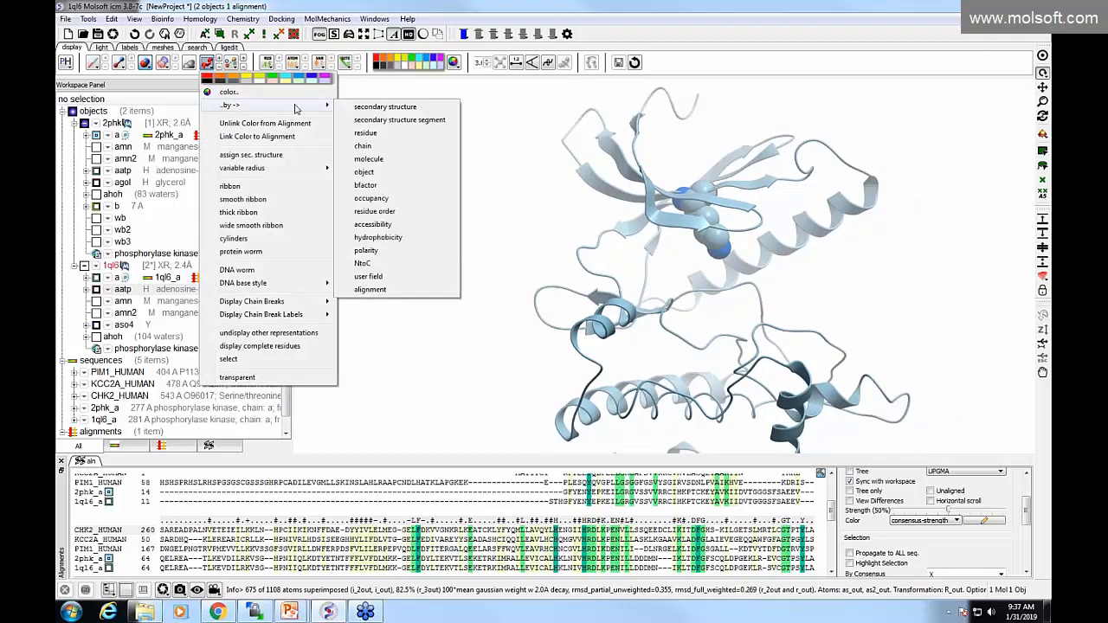
Color the protein ribbons by the alignment's consensus-strength colors and inspect the conserved regions around the bound ligand
click(371, 290)
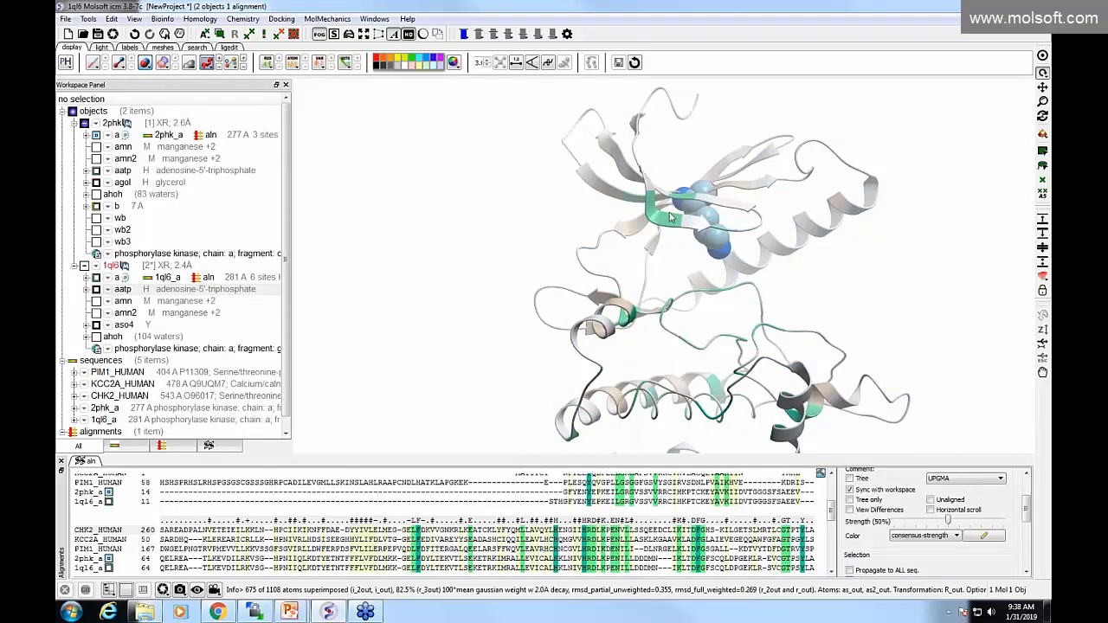
drag(664, 225, 649, 195)
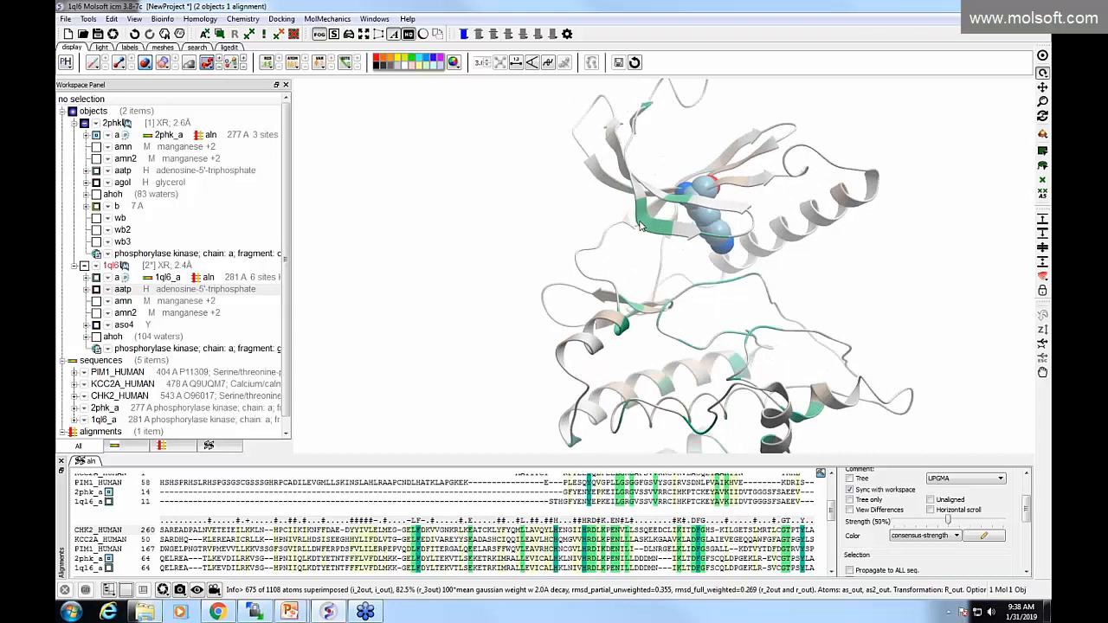
drag(637, 212, 732, 229)
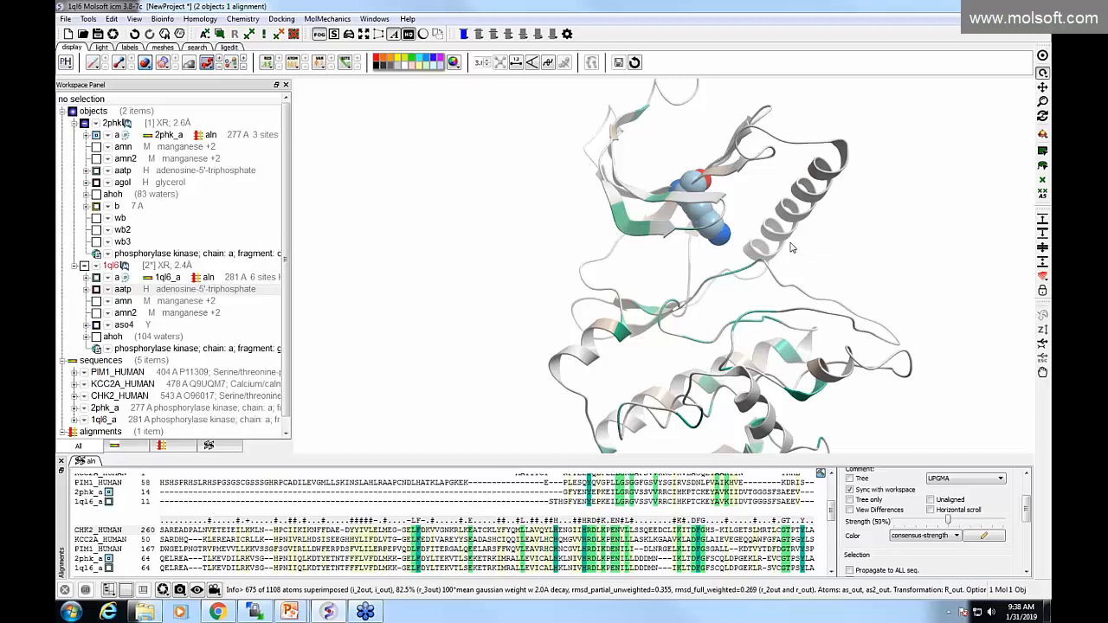
drag(791, 248, 827, 262)
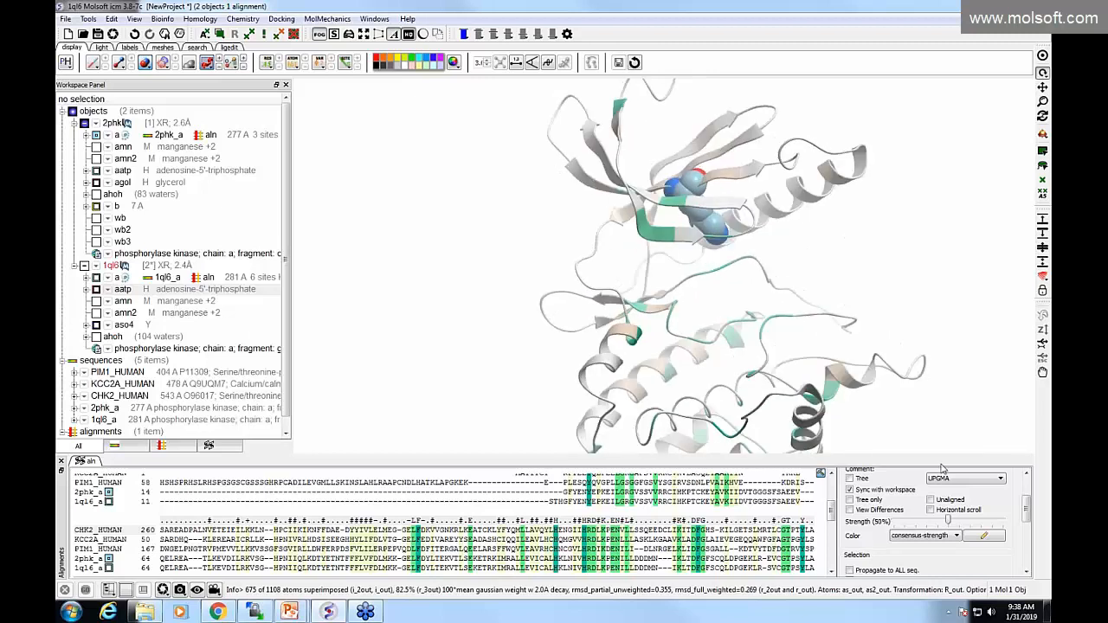
Change the sequence alignment's color scheme to conservation
click(956, 535)
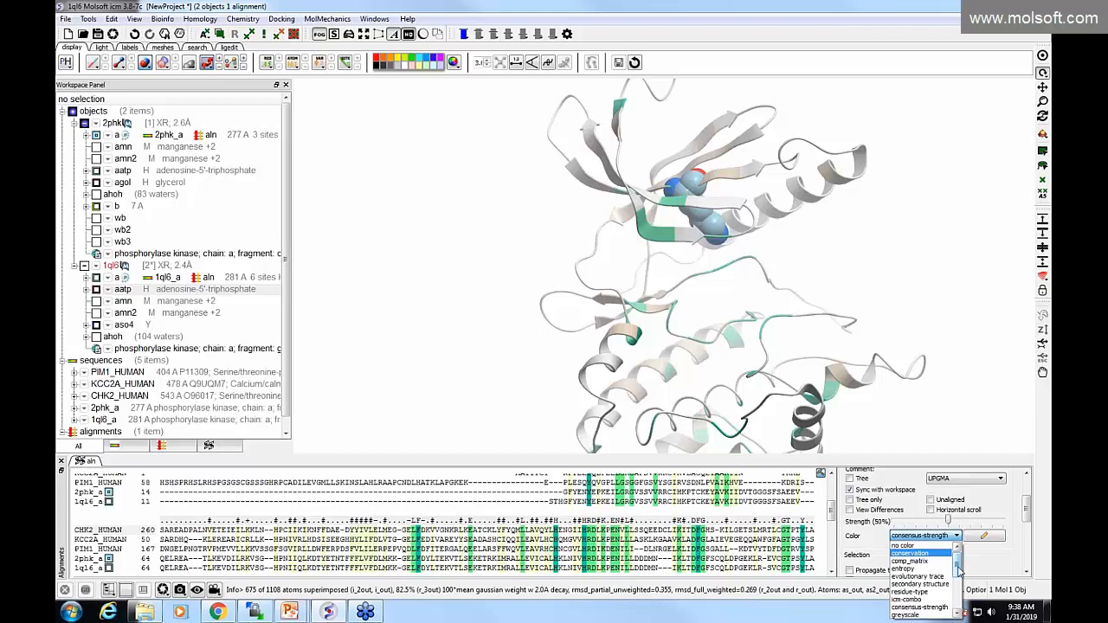
drag(958, 568, 959, 584)
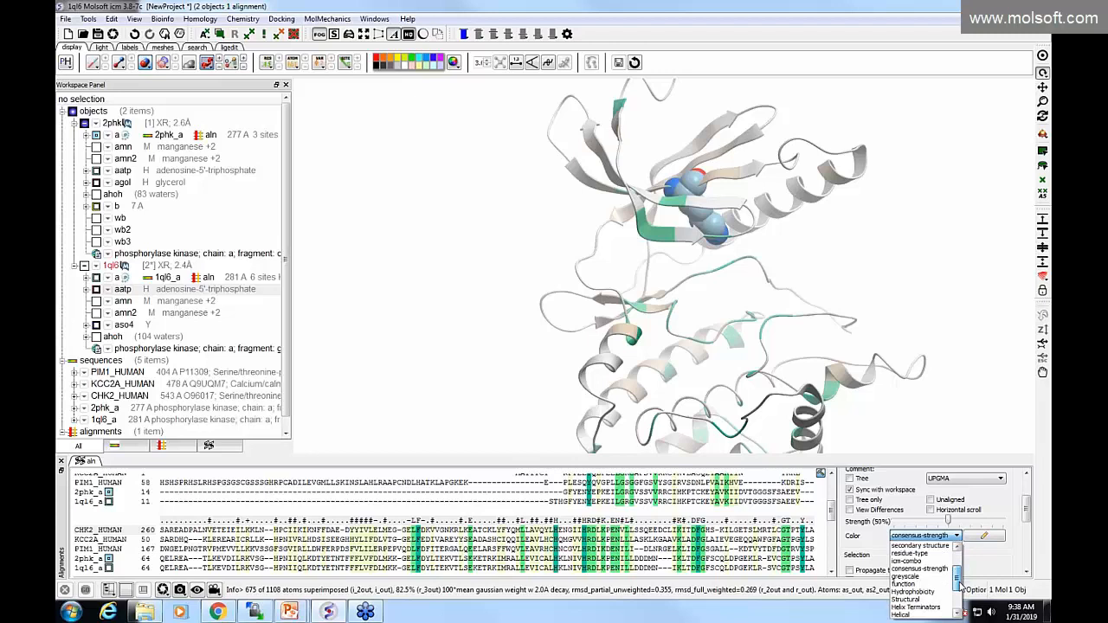
mouse_move(958, 584)
mouse_down()
mouse_move(956, 599)
mouse_move(953, 569)
mouse_up()
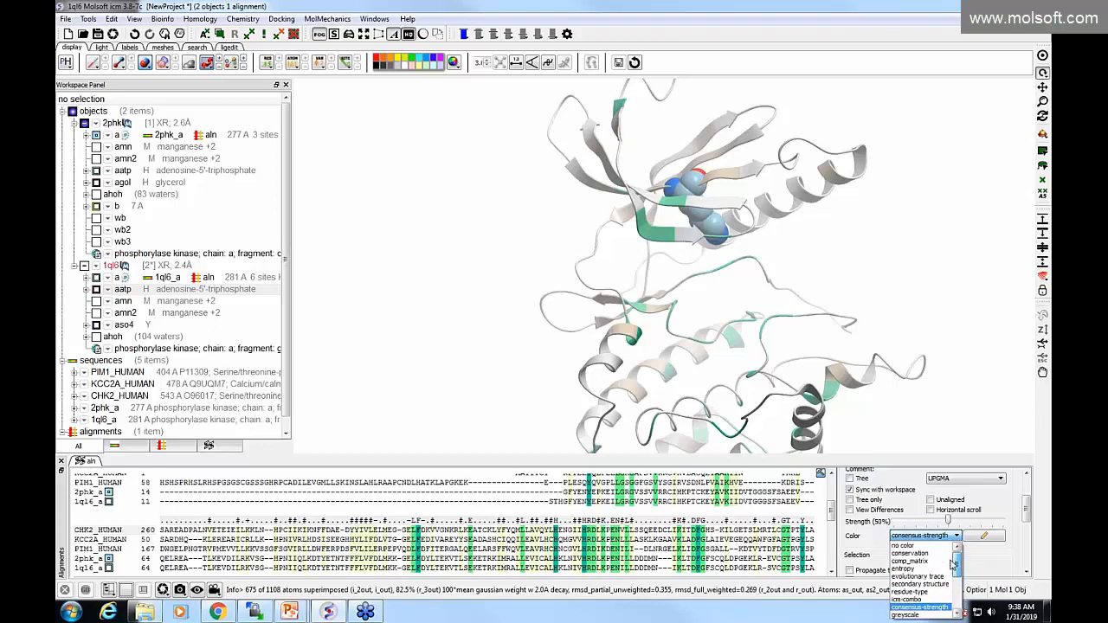
click(910, 553)
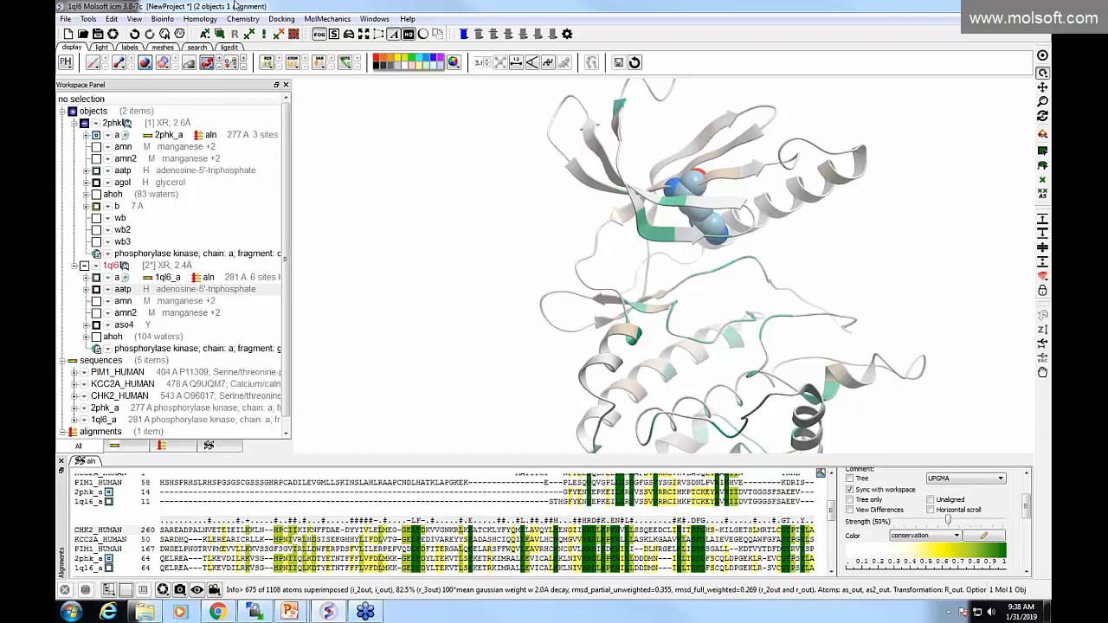
Recolor the ribbons by alignment so that they use the conservation color scheme
click(207, 63)
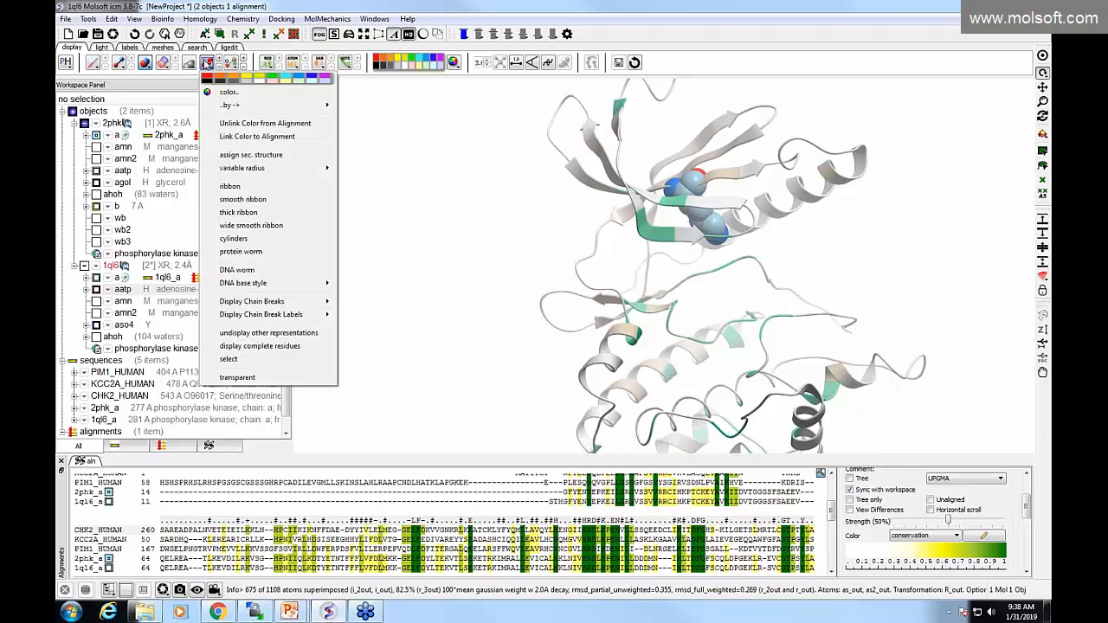
mouse_move(248, 108)
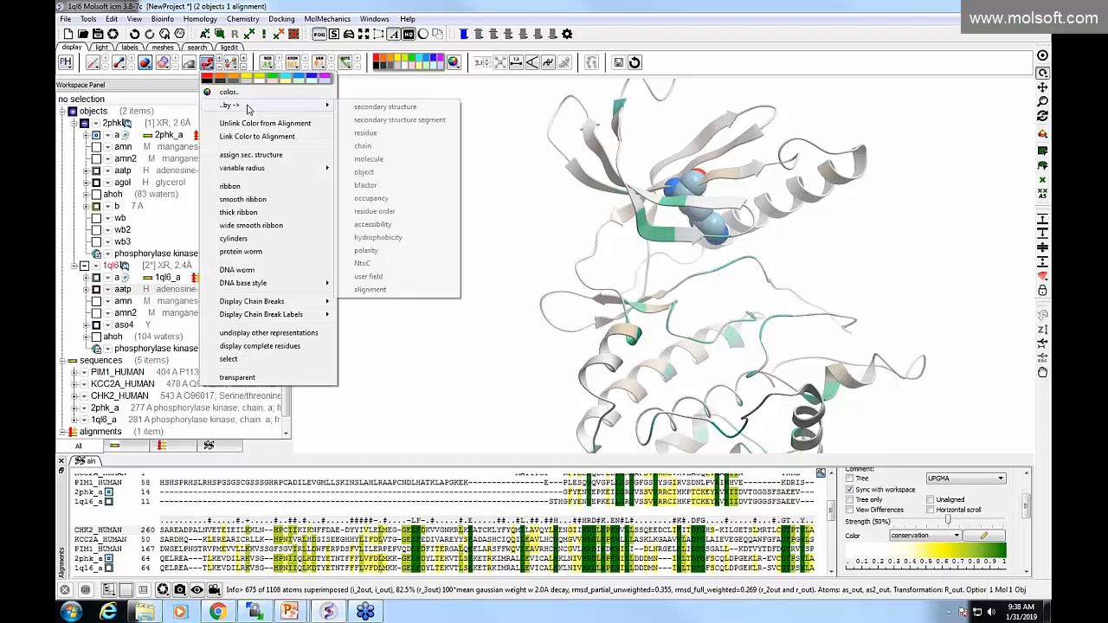
click(384, 290)
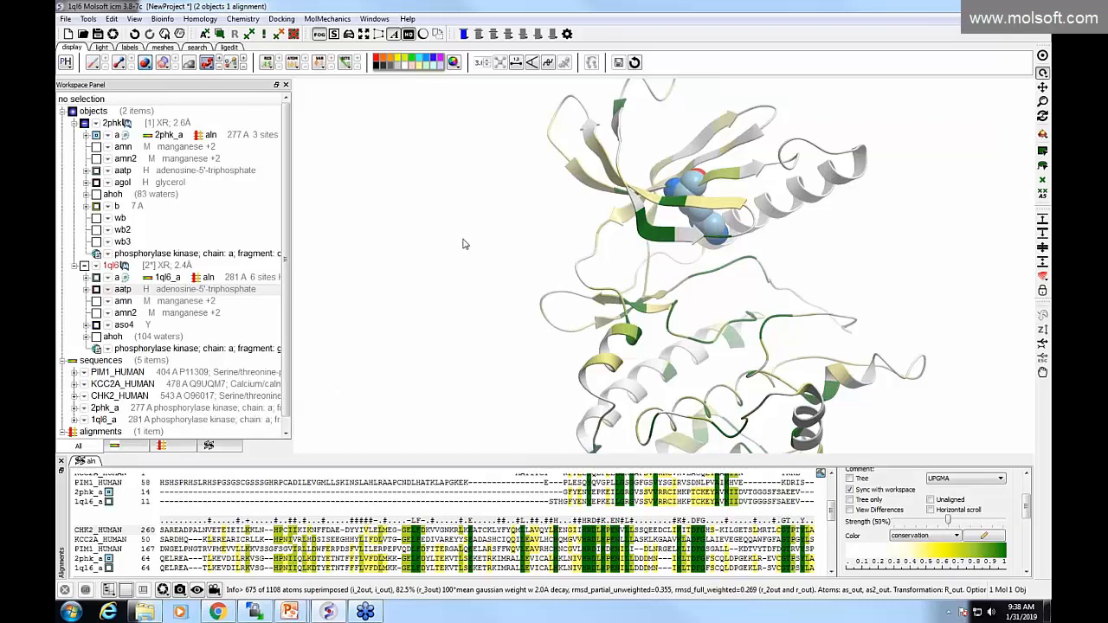
Display the adenosine-5'-triphosphate ligand (aatp) of the 1ql6 object in the 3D view
drag(491, 235, 452, 234)
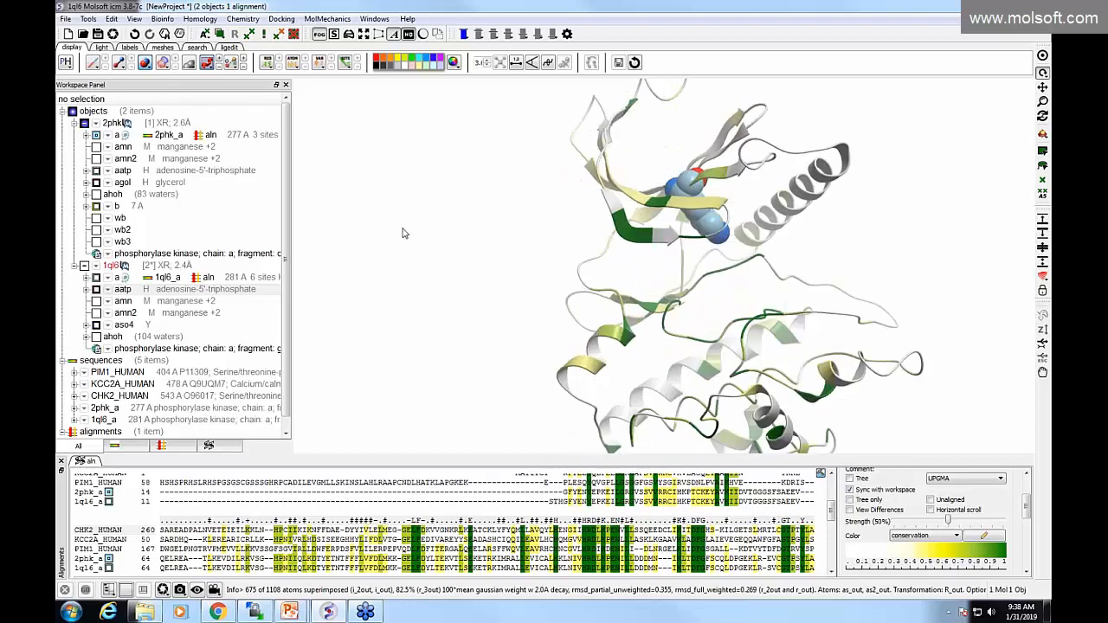
click(96, 289)
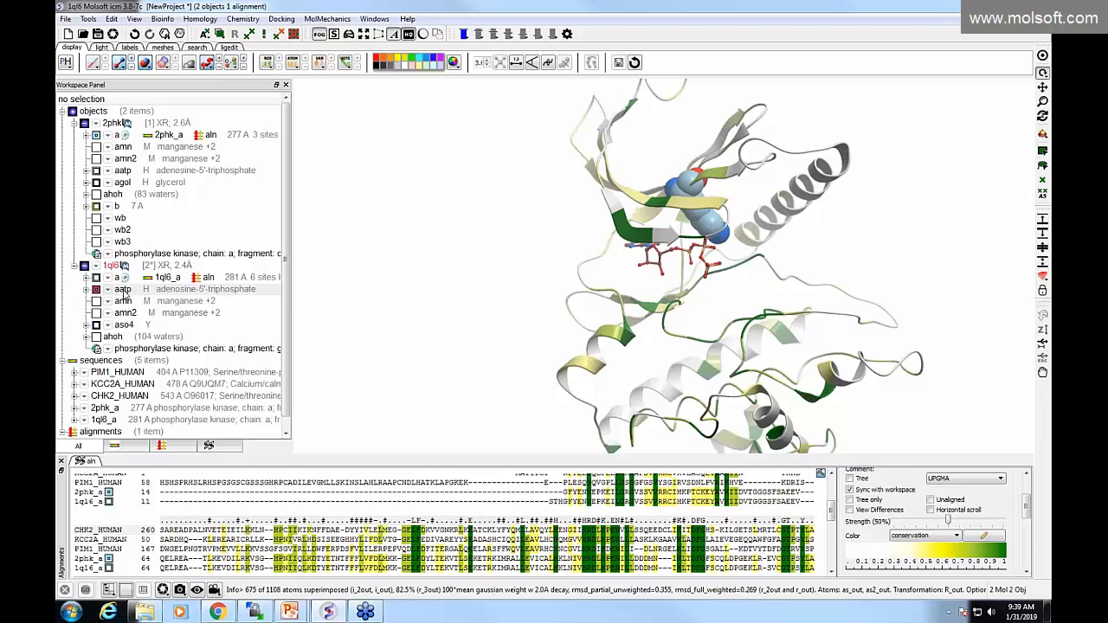
right_click(125, 295)
mouse_move(223, 285)
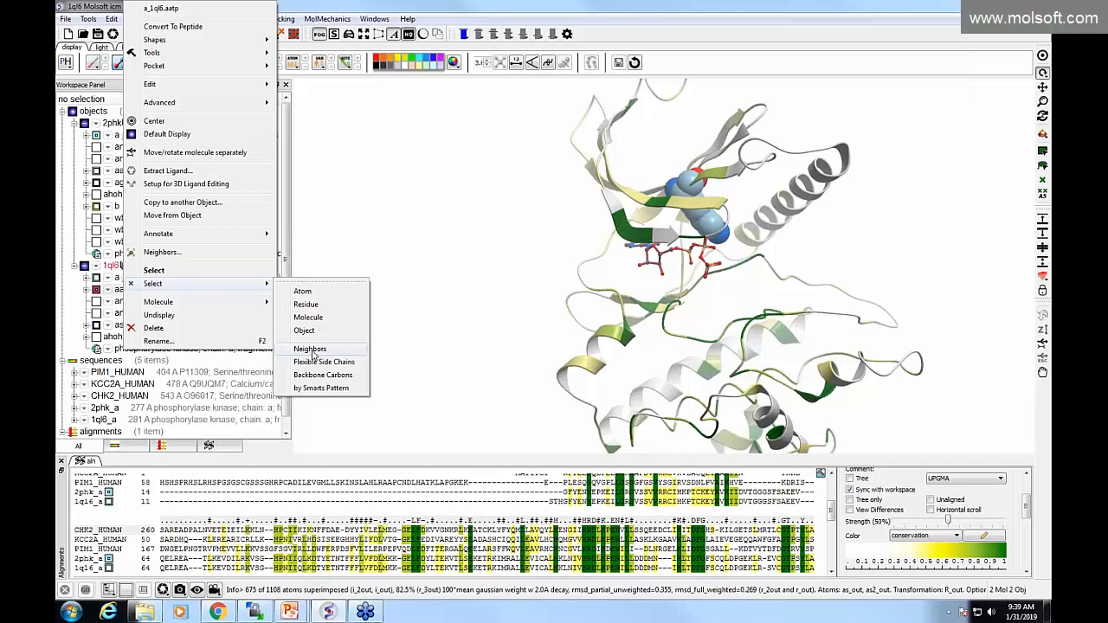
click(184, 254)
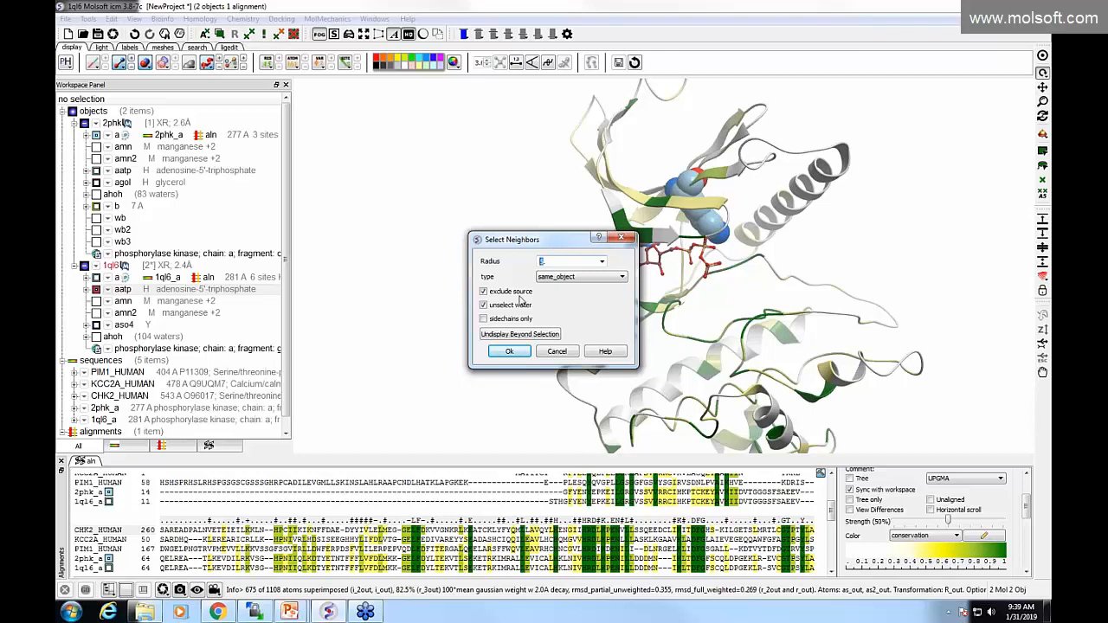
click(558, 352)
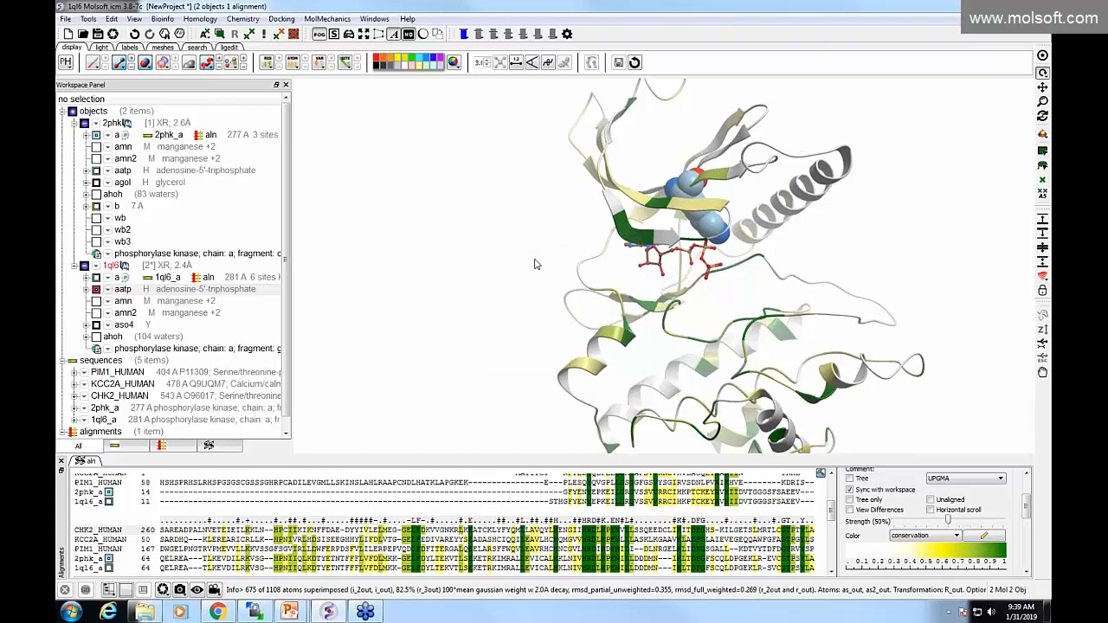
Enlarge the alignment panel to show more sequence rows and reposition the kinase in the 3D view
drag(535, 260, 603, 335)
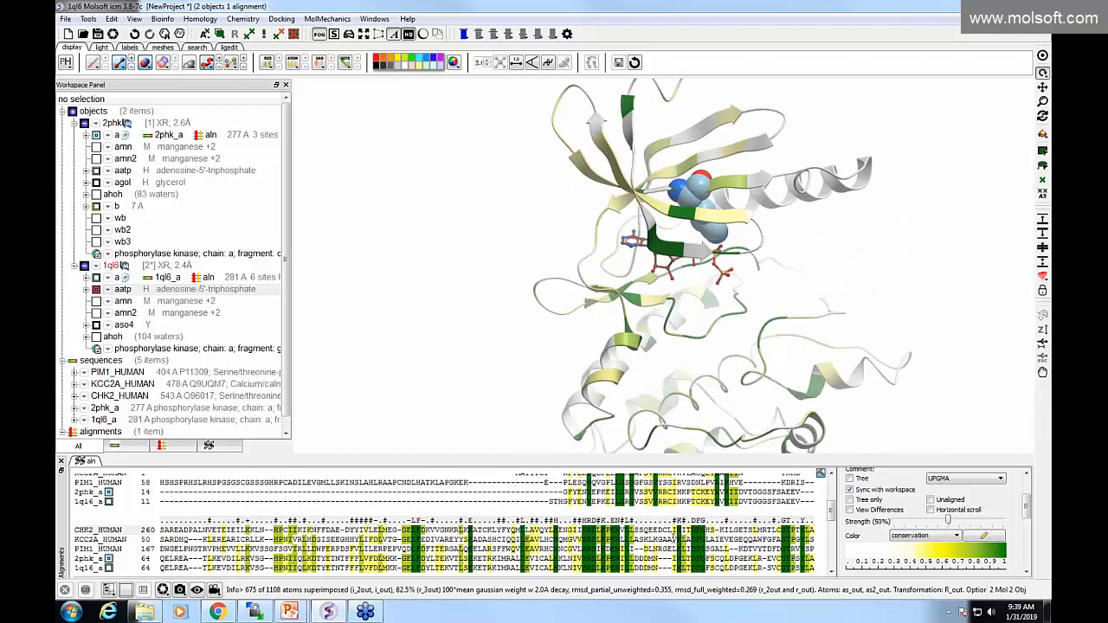
scroll(673, 538, up, 3)
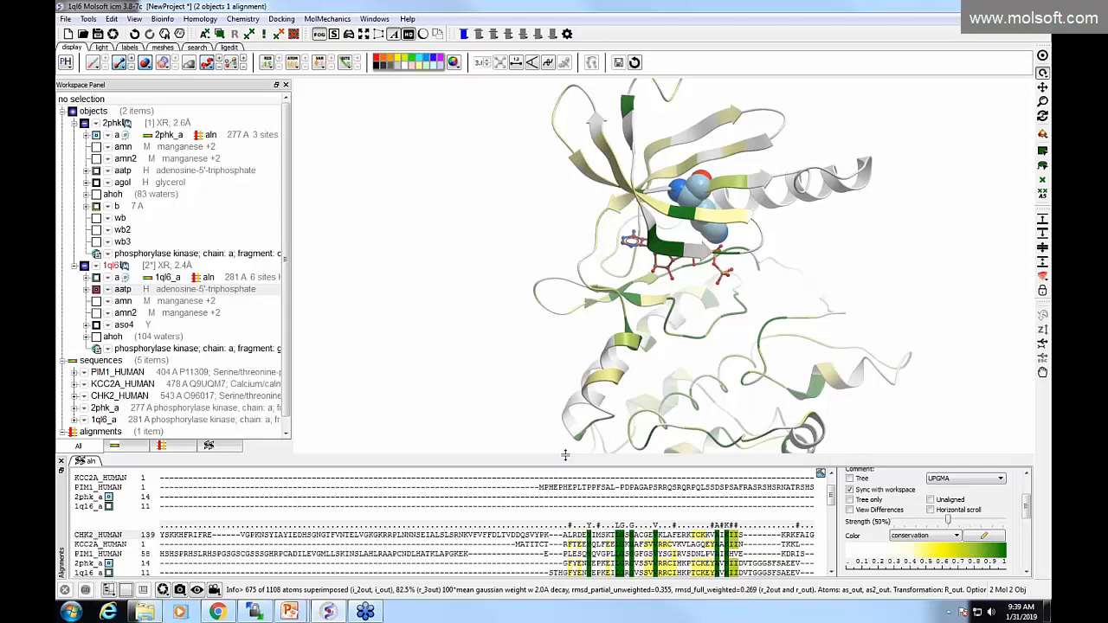
drag(564, 454, 564, 429)
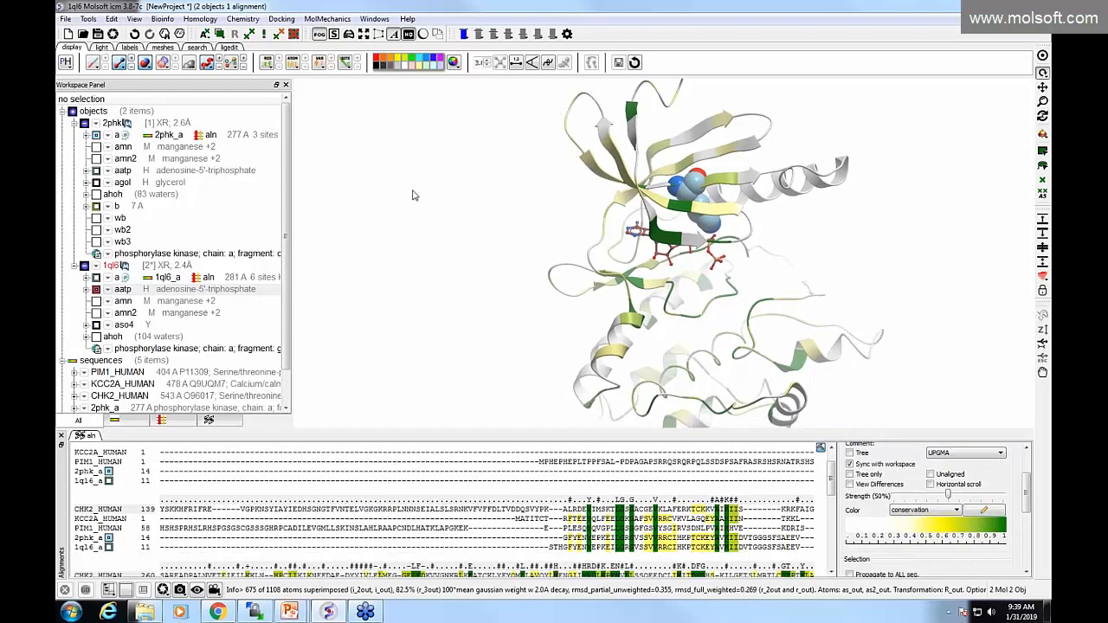
drag(413, 195, 482, 248)
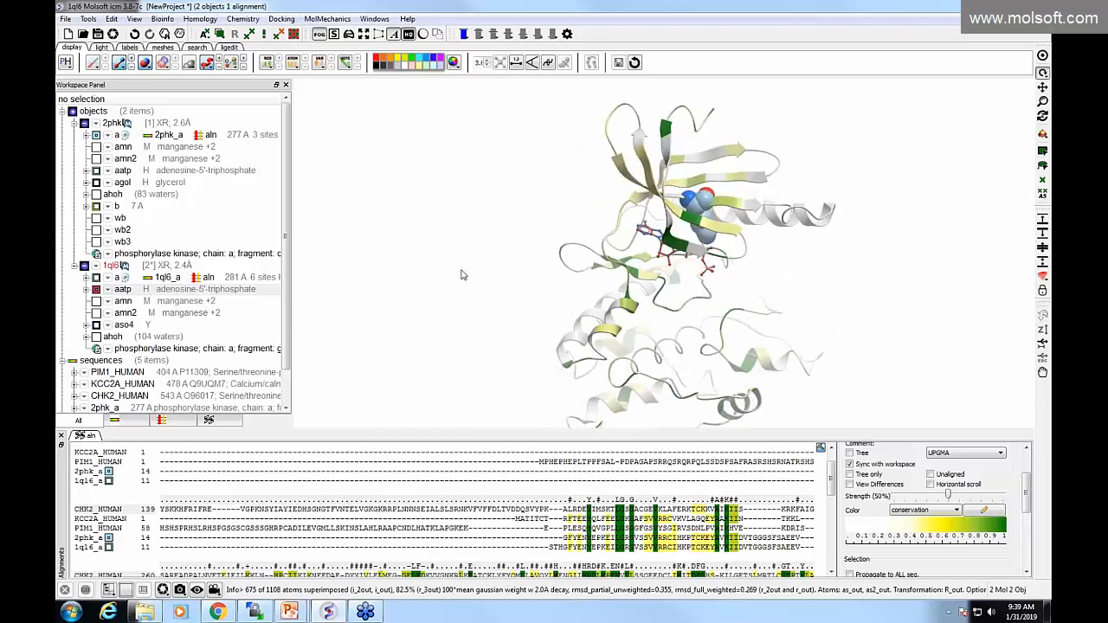
middle_drag(482, 269, 444, 268)
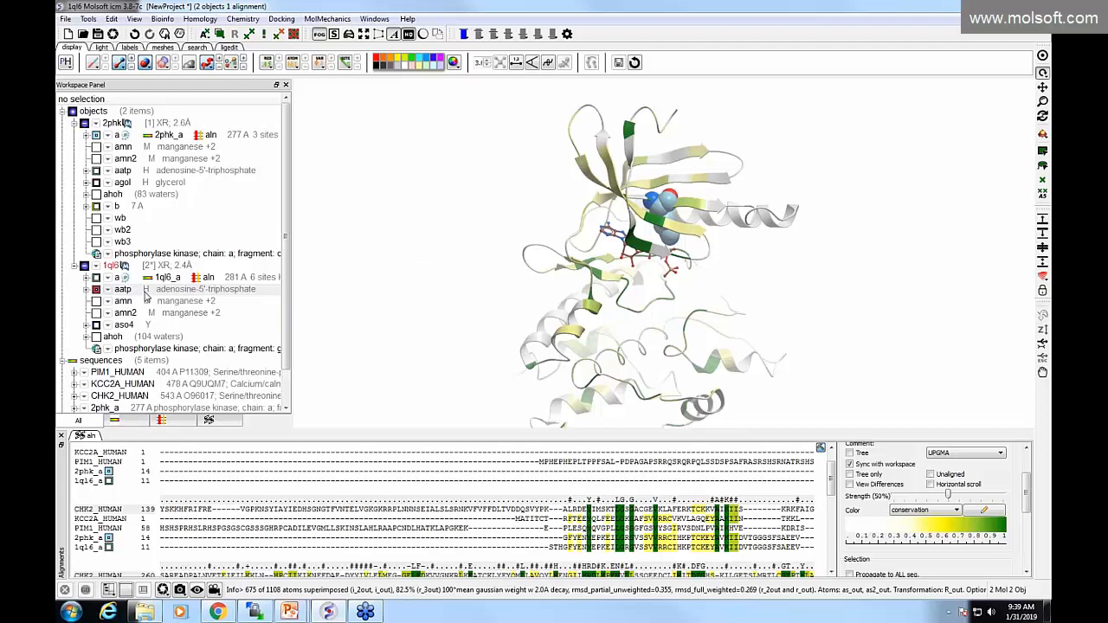
Generate a plain solid surface mesh for chain a of 2phk, and clear the selection
click(223, 136)
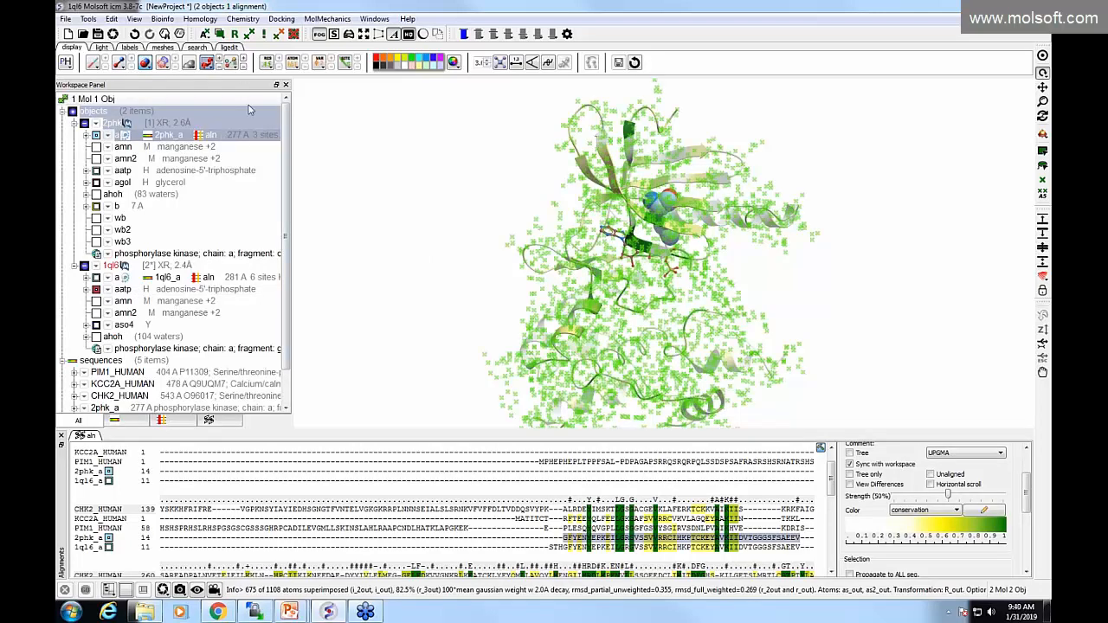
click(159, 47)
click(178, 63)
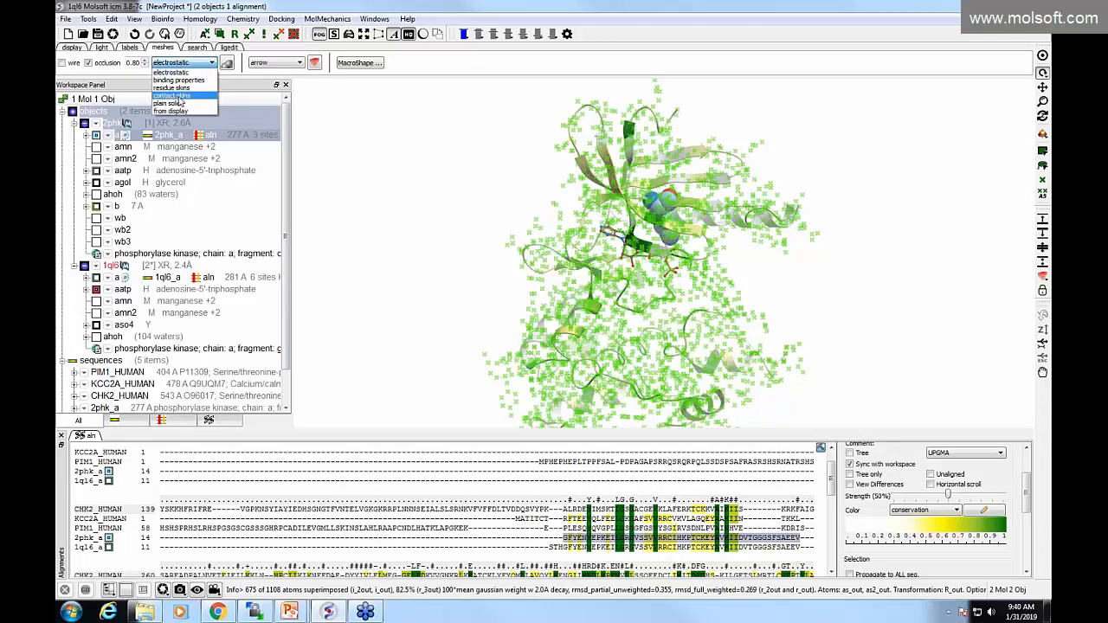
click(168, 103)
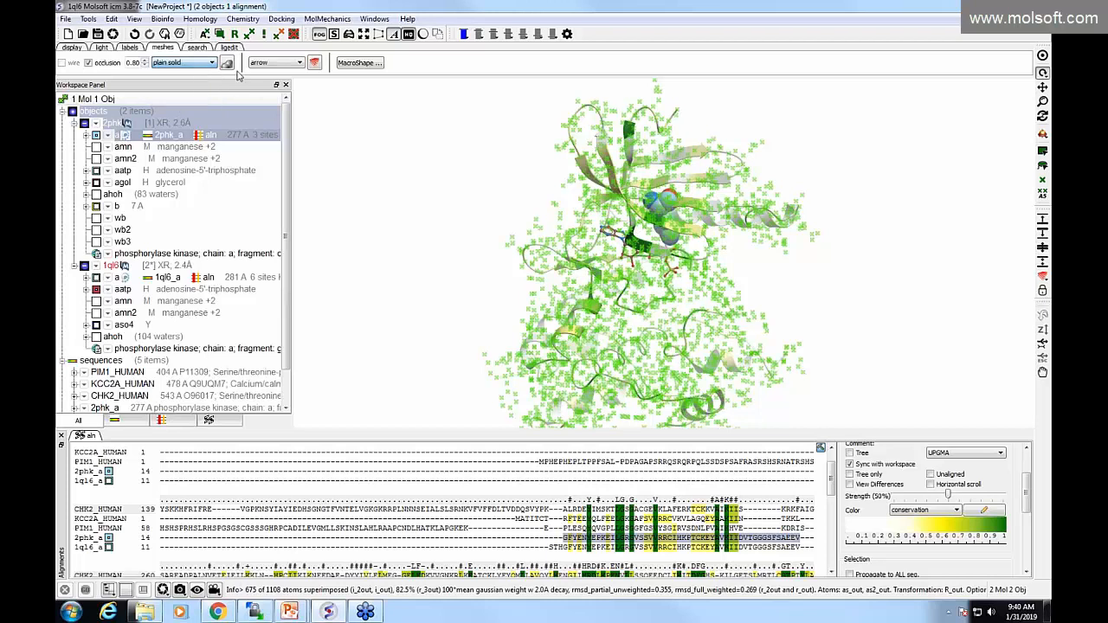
click(226, 64)
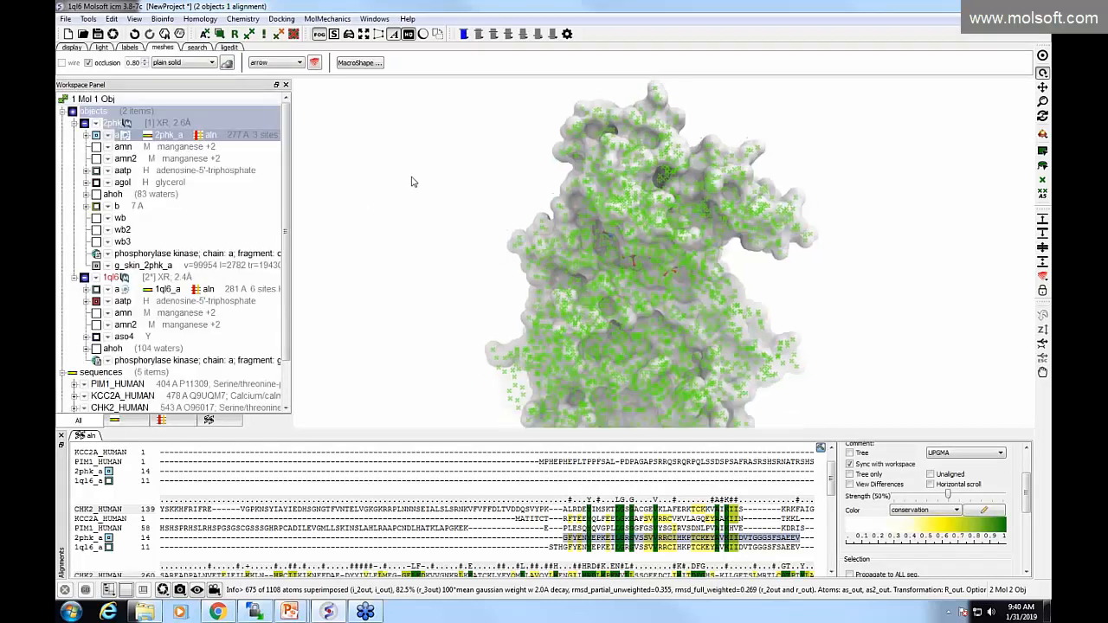
click(443, 221)
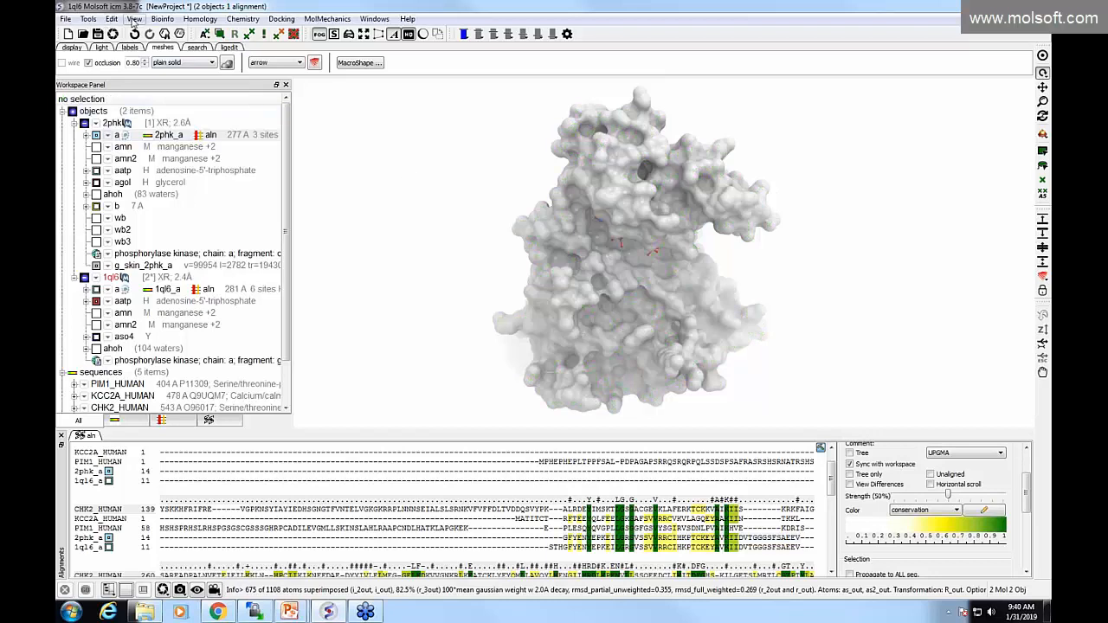
Turn on Sketch Accents for the molecular surface and inspect the ATP binding pocket up close
click(134, 19)
click(263, 245)
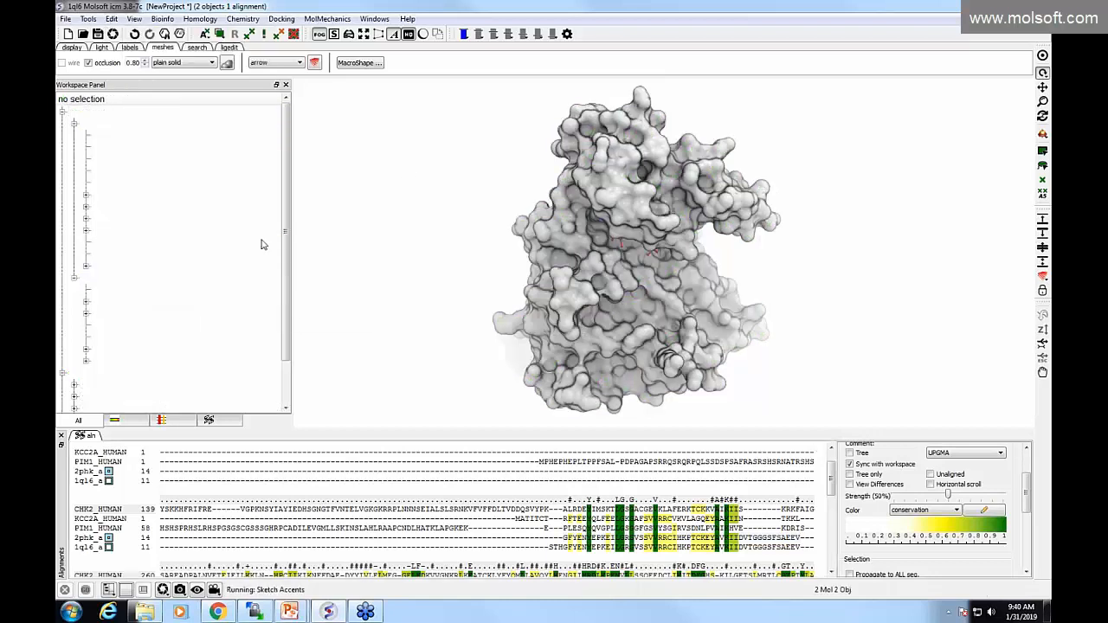
drag(307, 259, 412, 192)
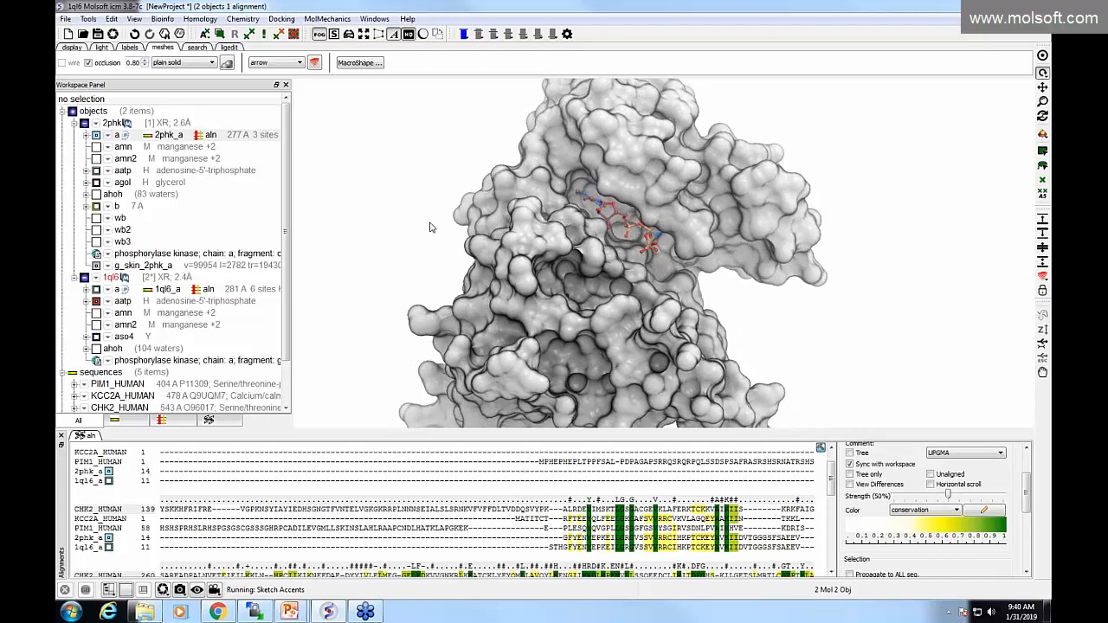
drag(410, 233, 398, 269)
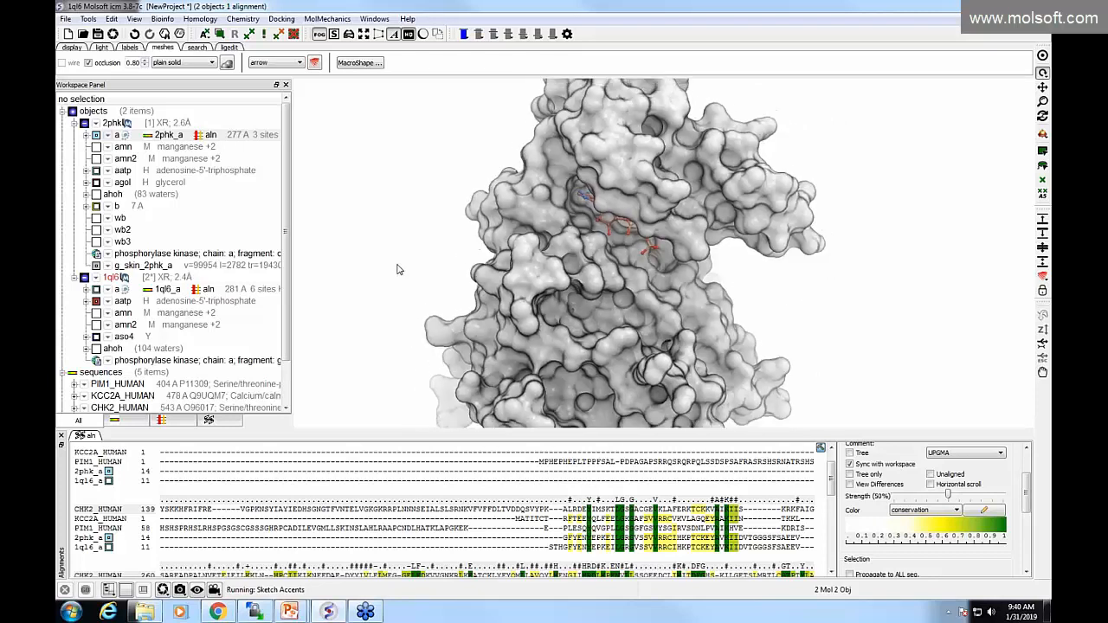
scroll(396, 270, down, 2)
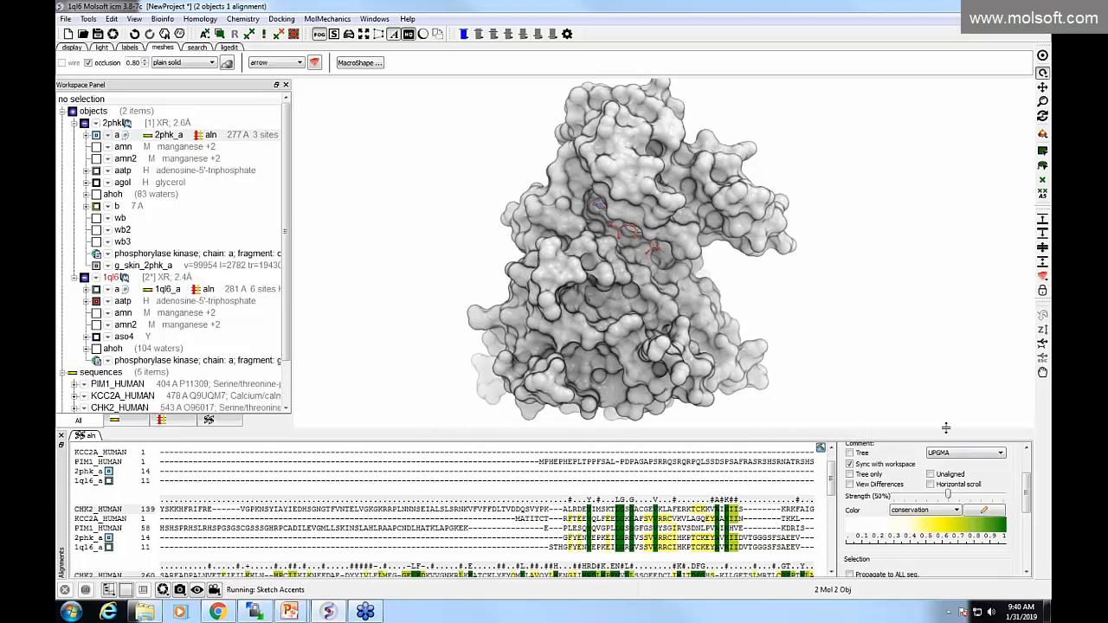
Enlarge the alignment panel further and select the alignment residues matching consensus X
drag(946, 428, 947, 411)
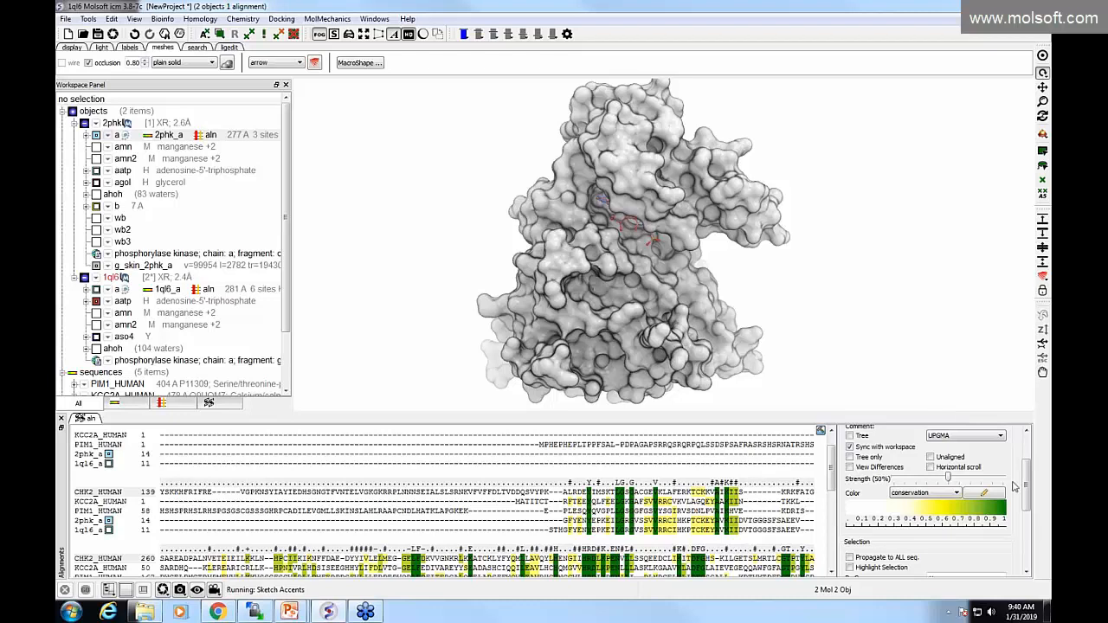
drag(1028, 486, 1027, 510)
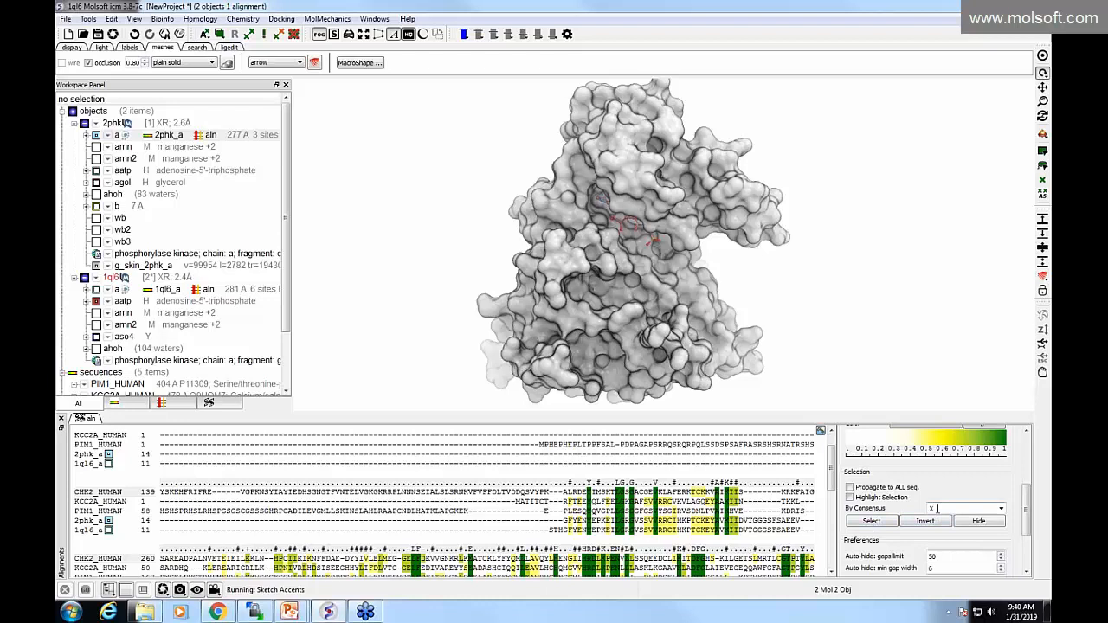
click(881, 523)
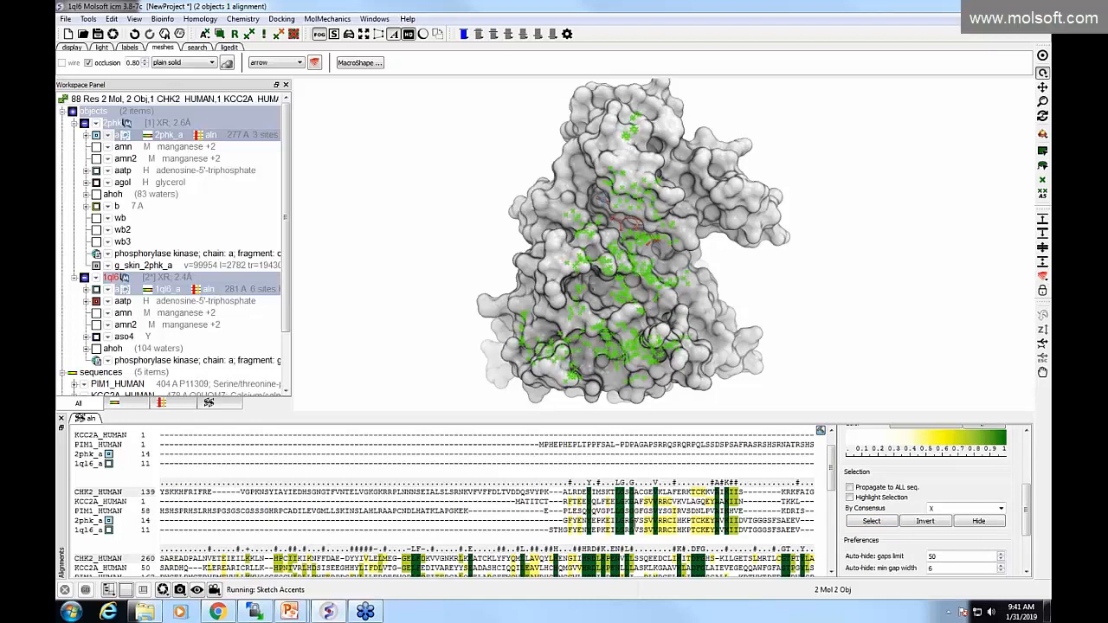
scroll(658, 491, down, 3)
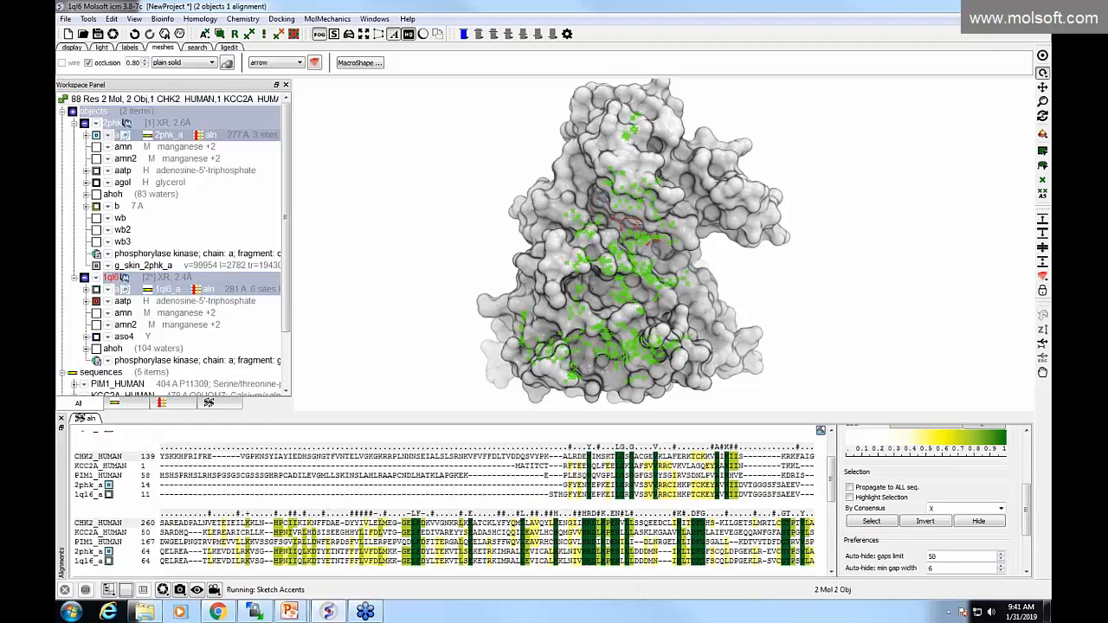
scroll(664, 506, up, 2)
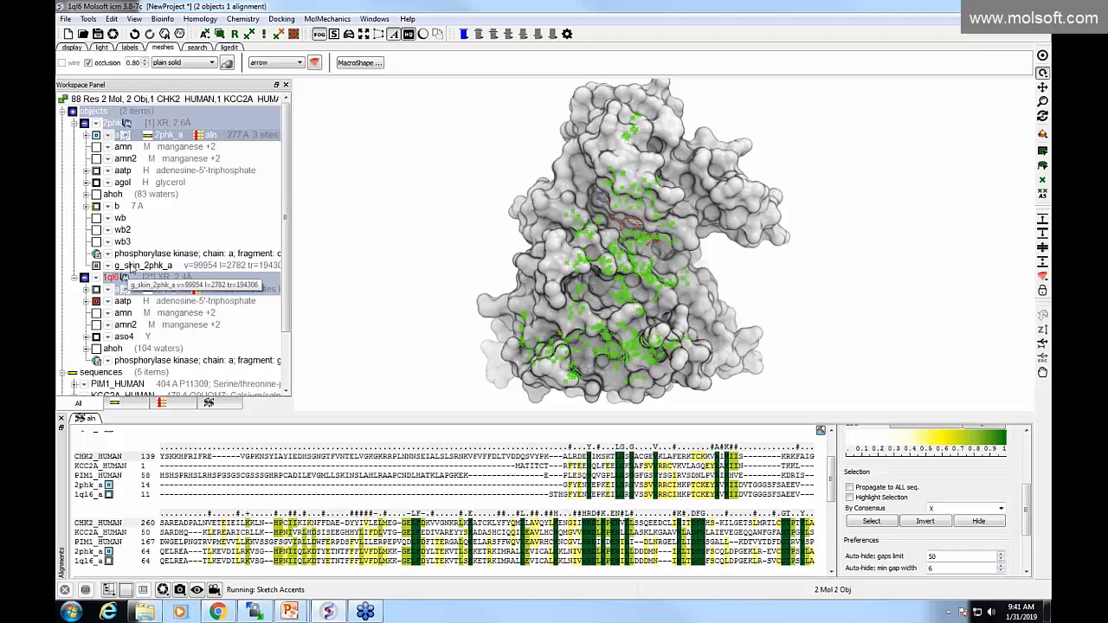
Reselect the alignment residues matching consensus X
click(139, 267)
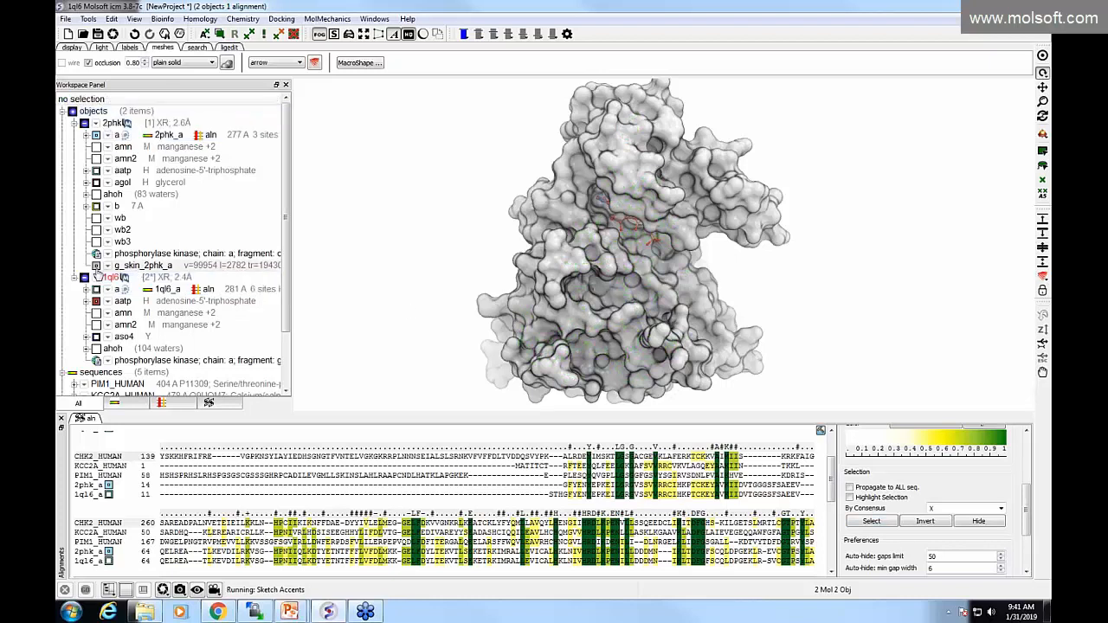
click(96, 267)
click(96, 266)
click(872, 521)
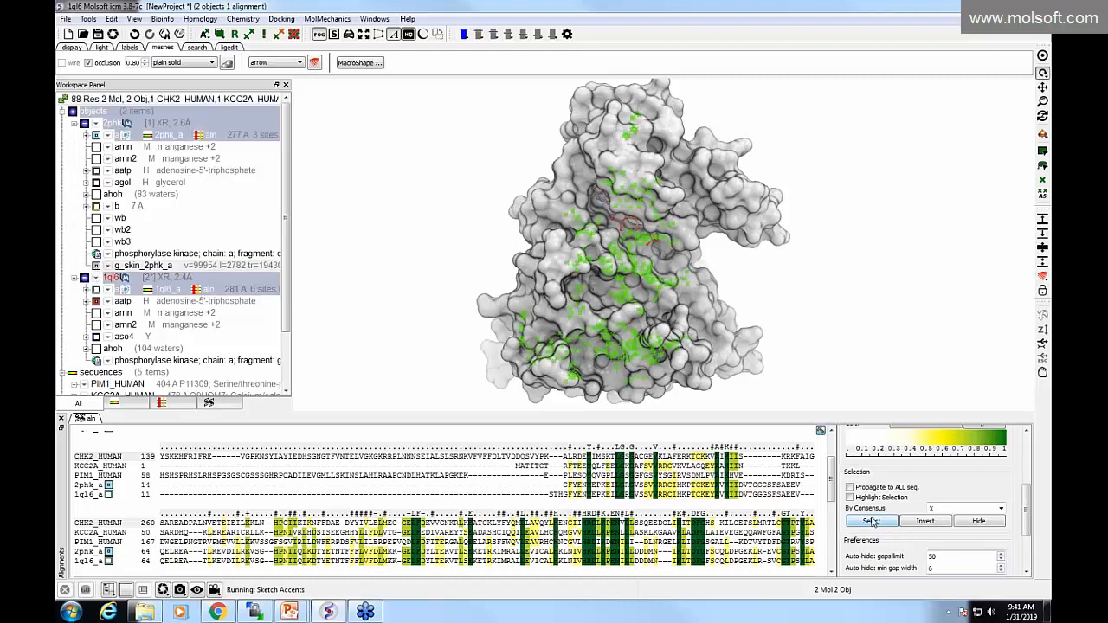
Color the g_skin_2phk_a mesh by atom selection in green with a brush size of 2
right_click(159, 267)
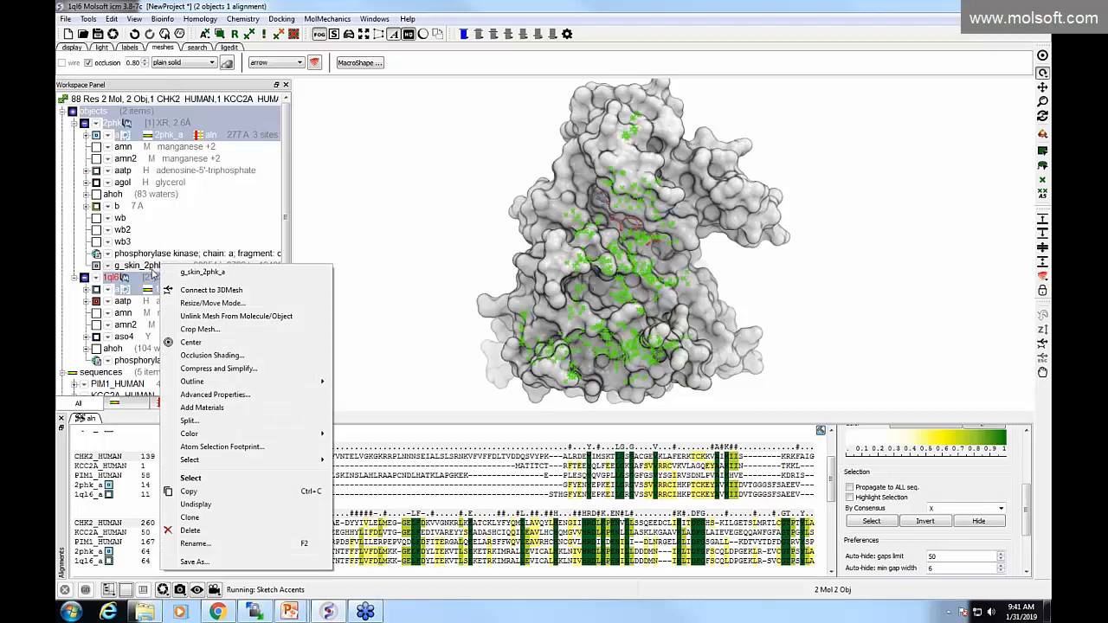
mouse_move(245, 433)
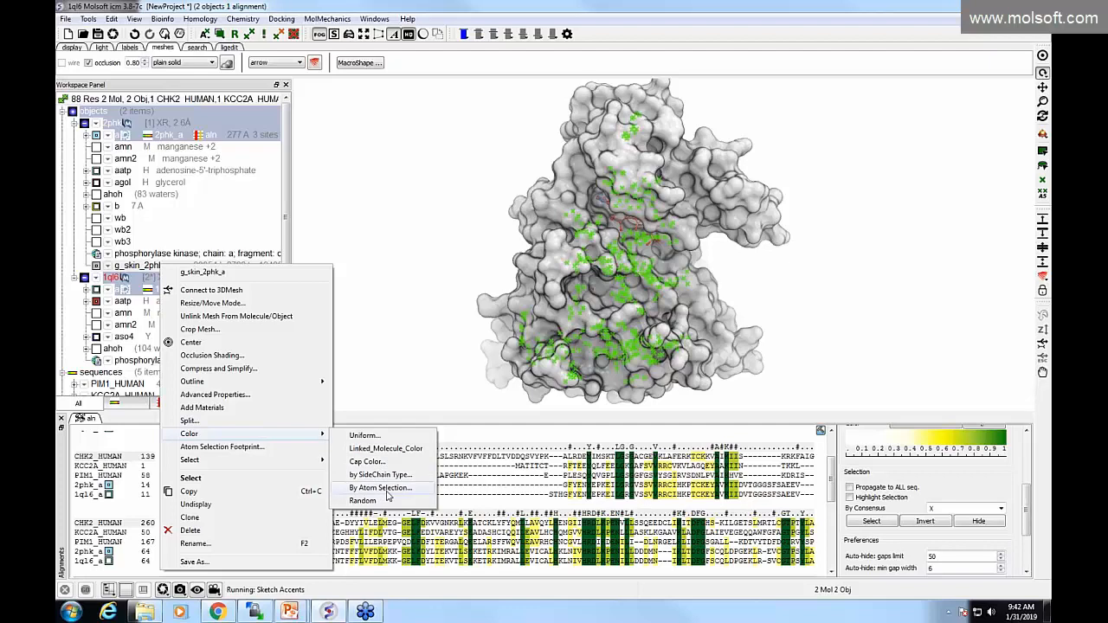
click(380, 489)
drag(537, 269, 378, 253)
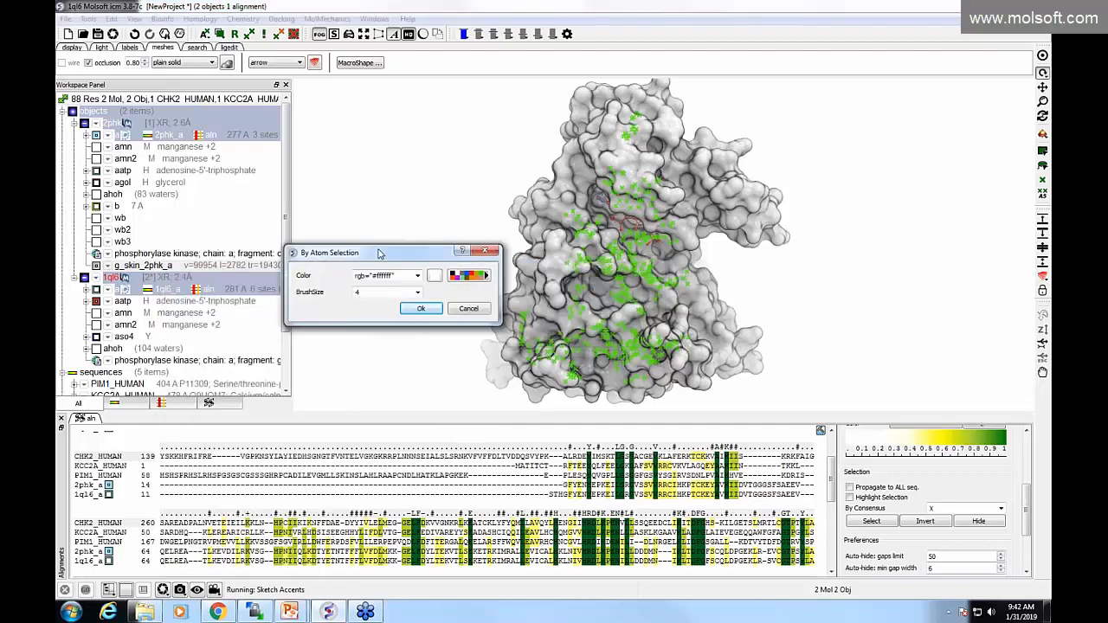
click(482, 276)
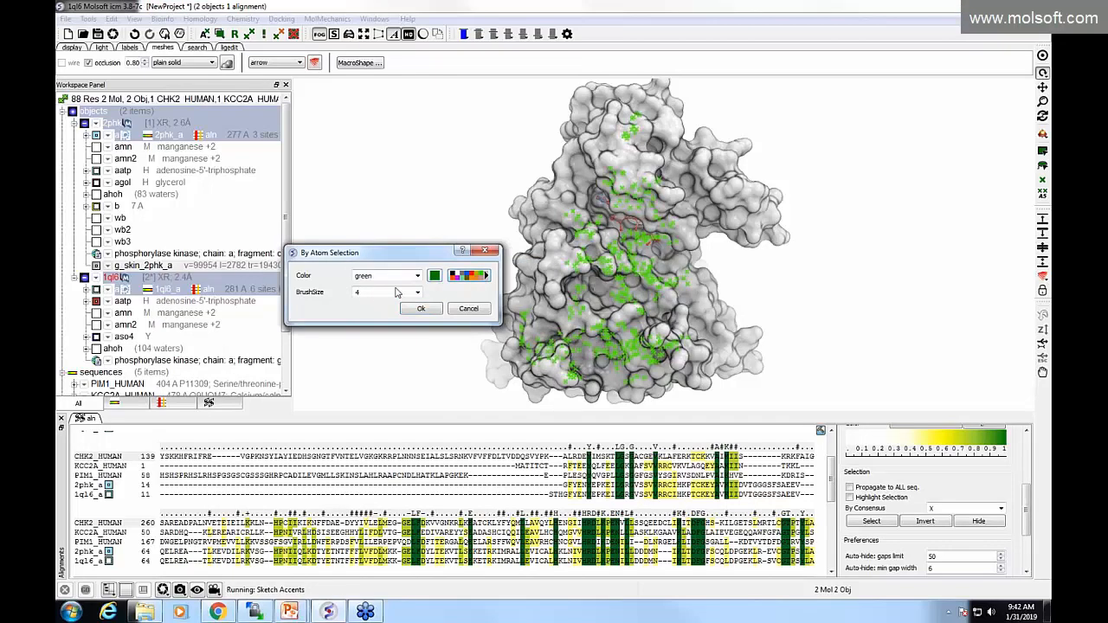
drag(368, 295, 353, 295)
text(2.)
click(430, 310)
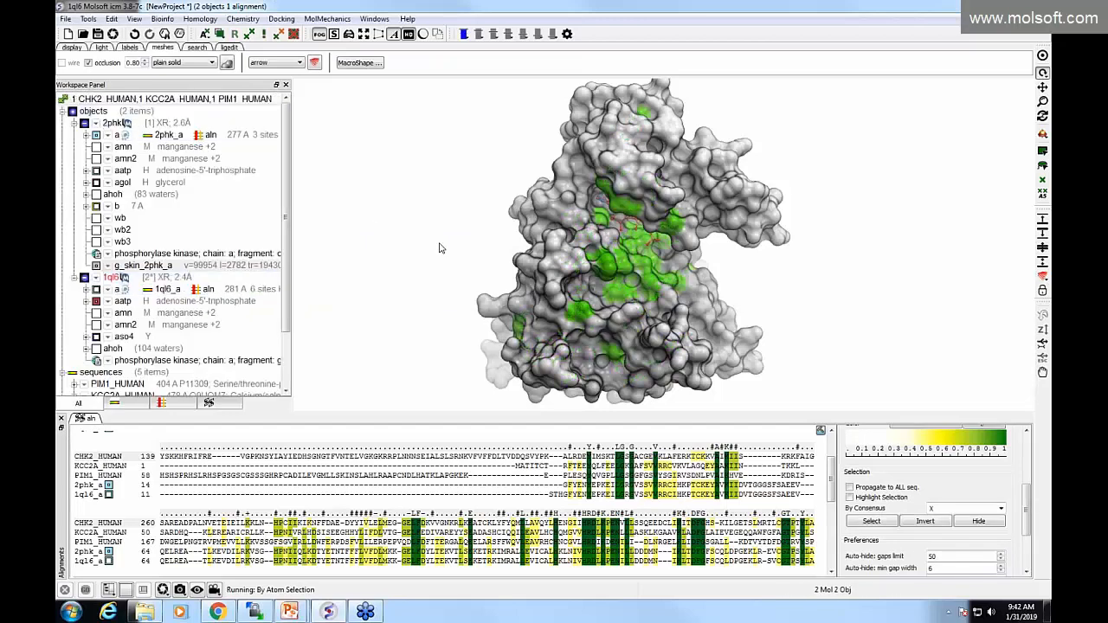
Select individual alignment columns one by one to locate their residues on the kinase surface, and clear the selection
drag(440, 248, 622, 258)
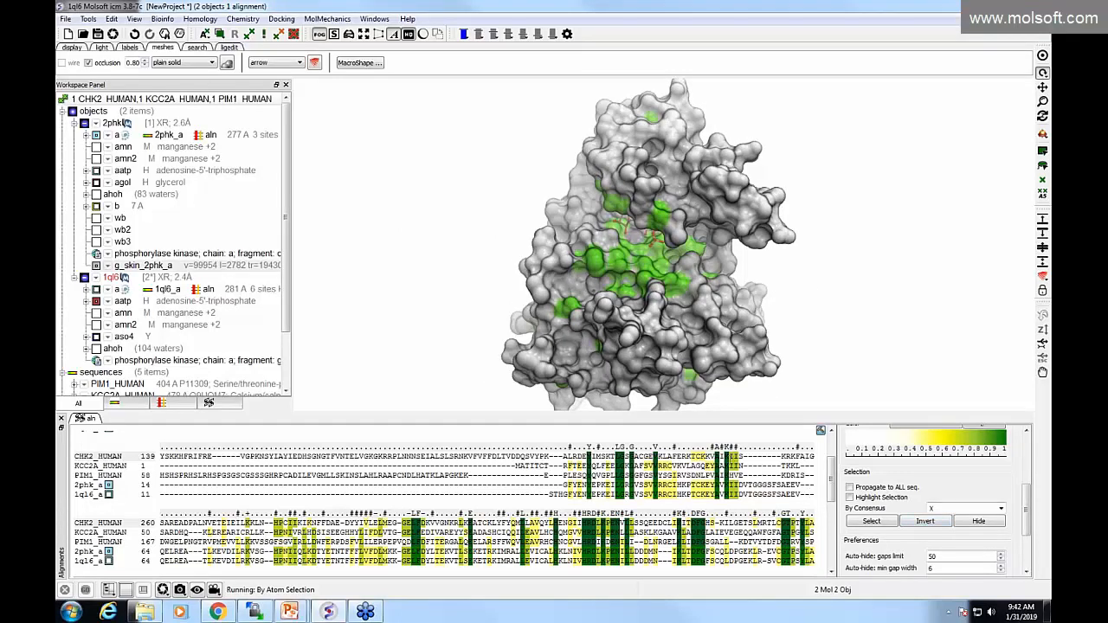
click(587, 517)
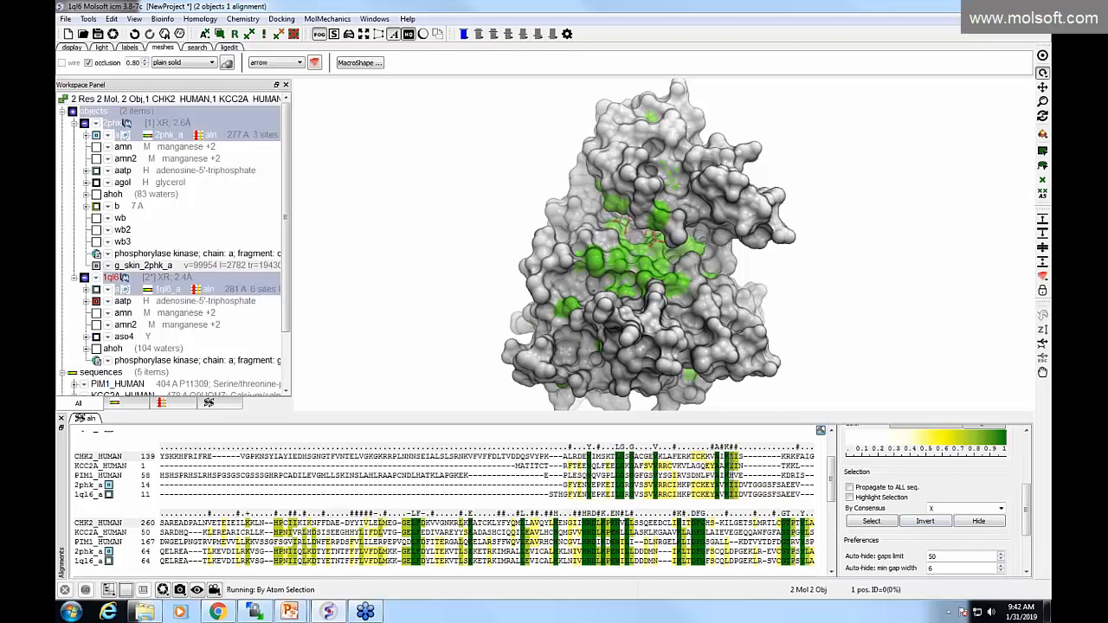
click(731, 474)
click(731, 474)
click(730, 476)
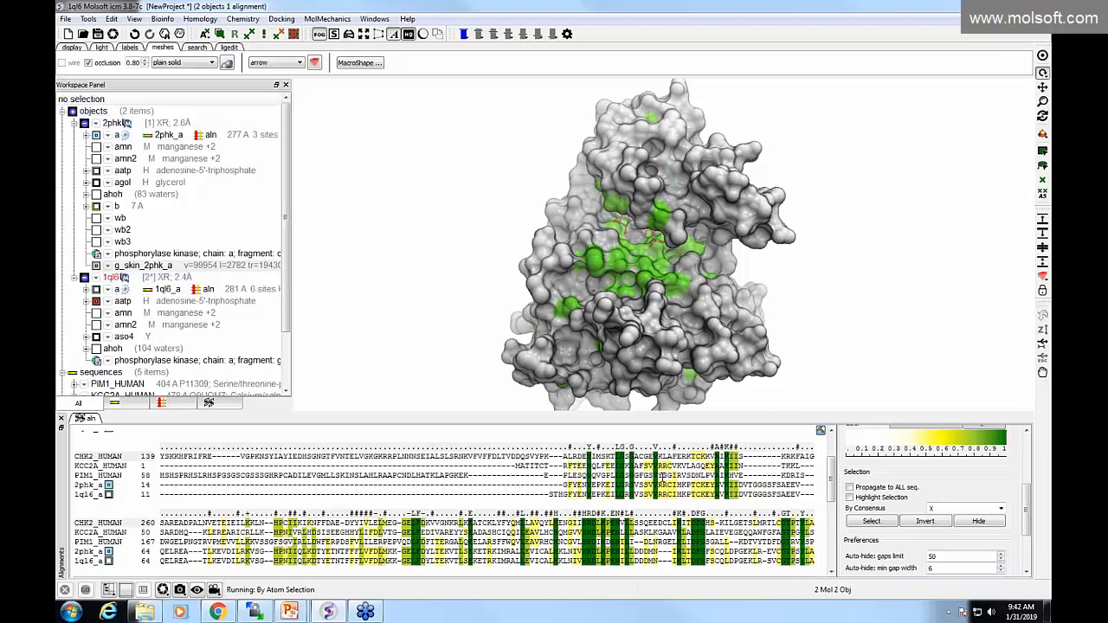
click(660, 476)
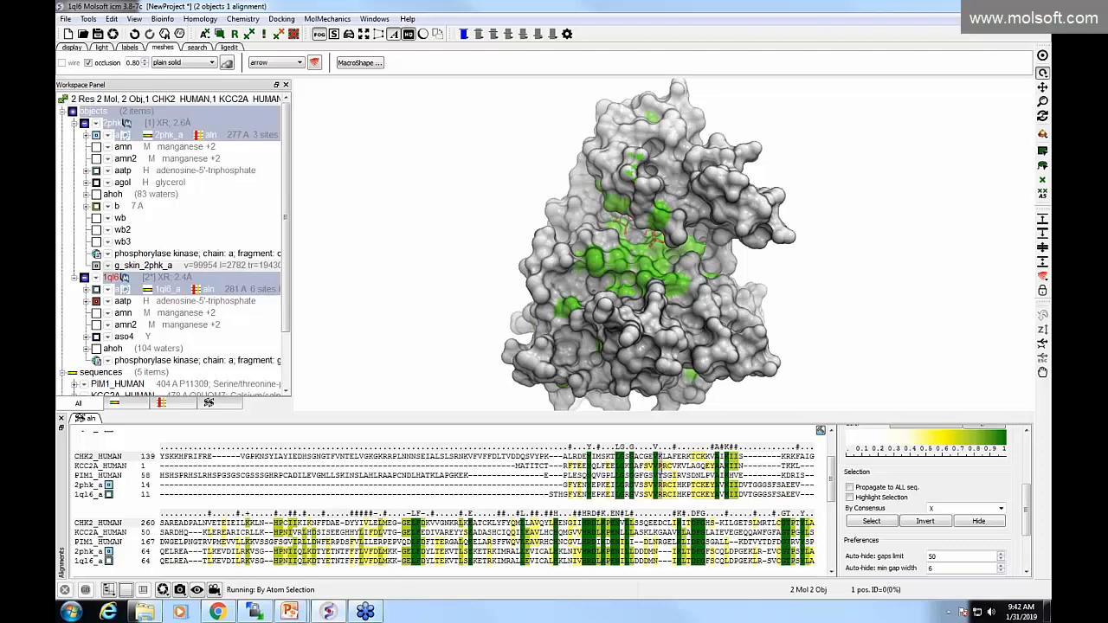
click(660, 471)
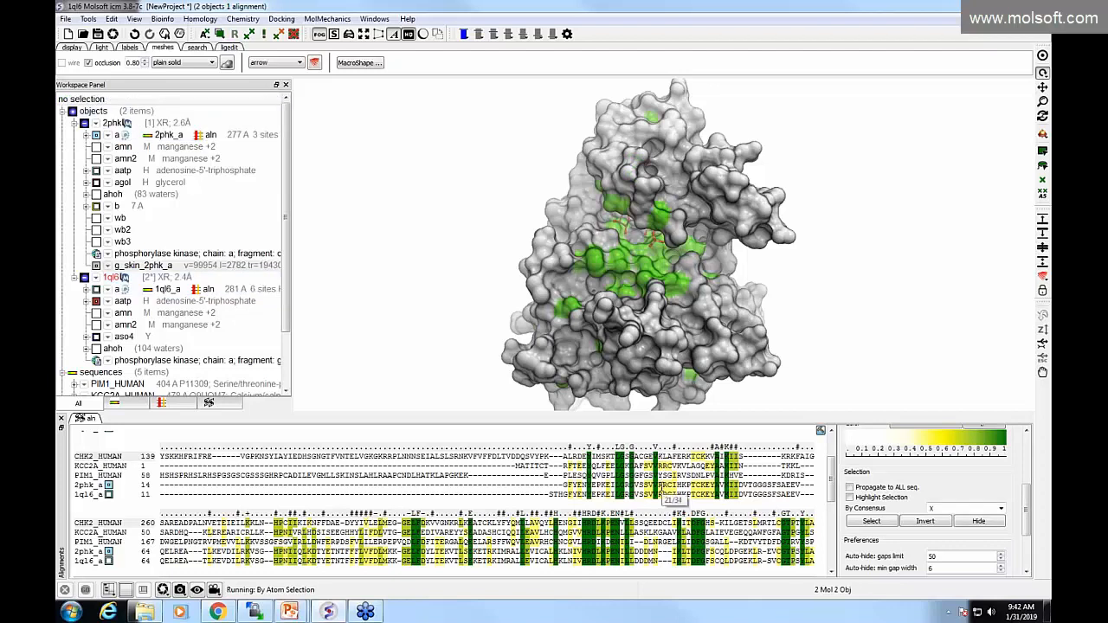
click(661, 476)
click(660, 476)
click(660, 476)
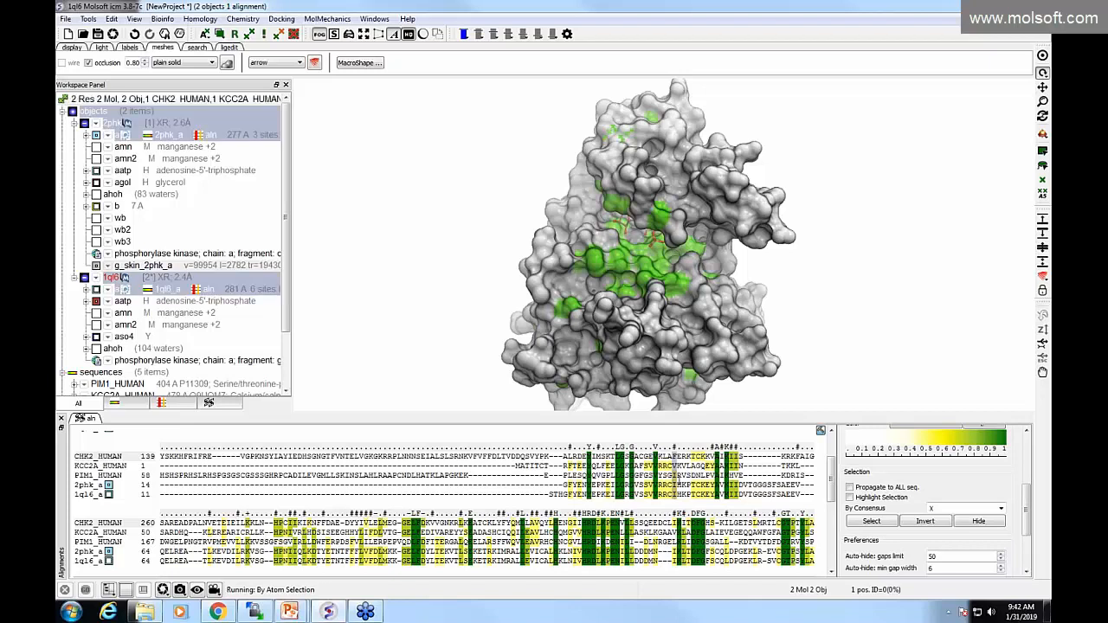
click(749, 462)
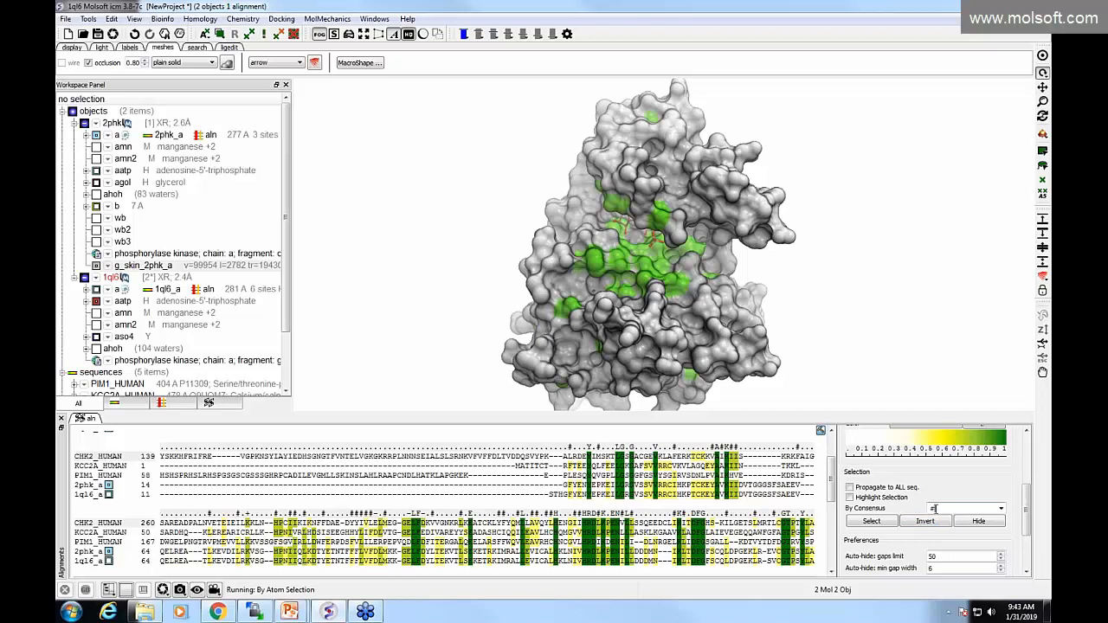
Select the alignment residues matching consensus # and try to color the g_skin_2phk_a mesh yellow by atom selection
click(874, 522)
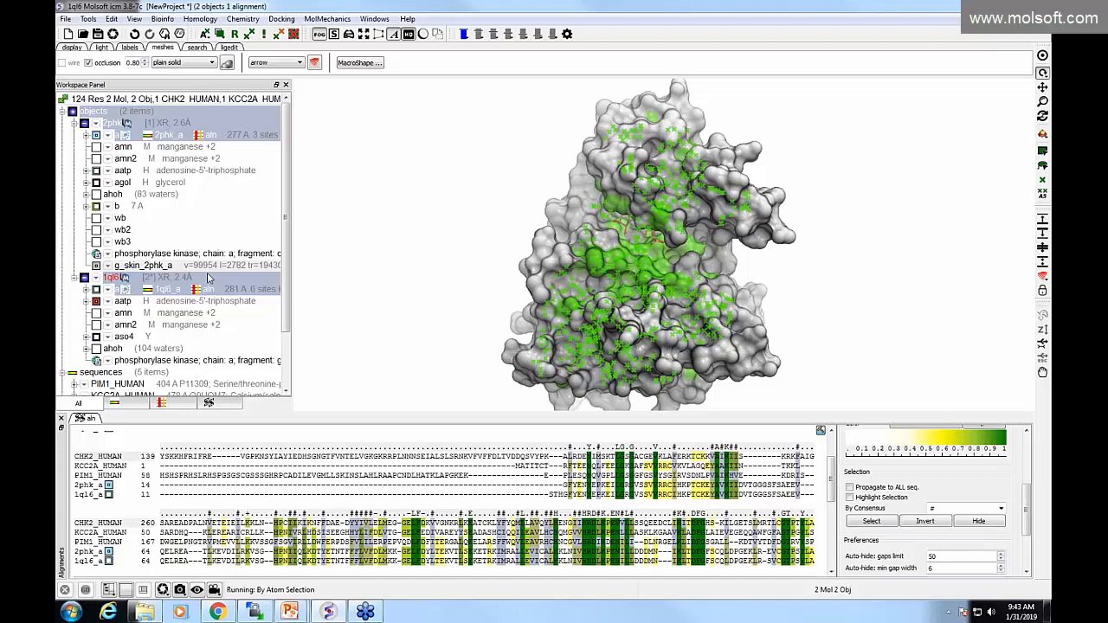
right_click(159, 266)
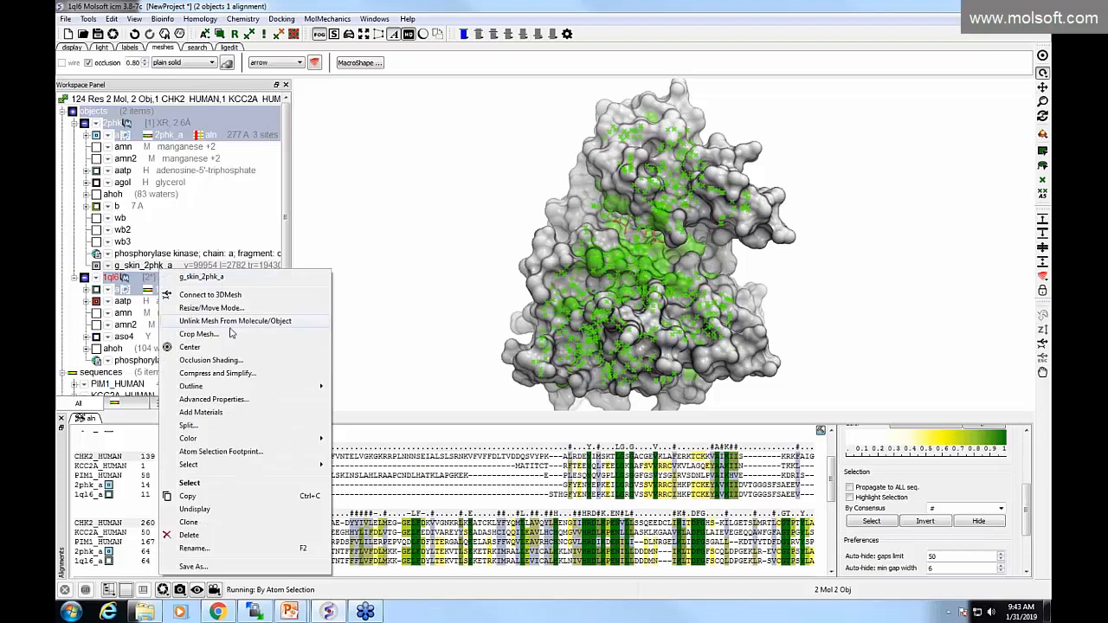
mouse_move(294, 438)
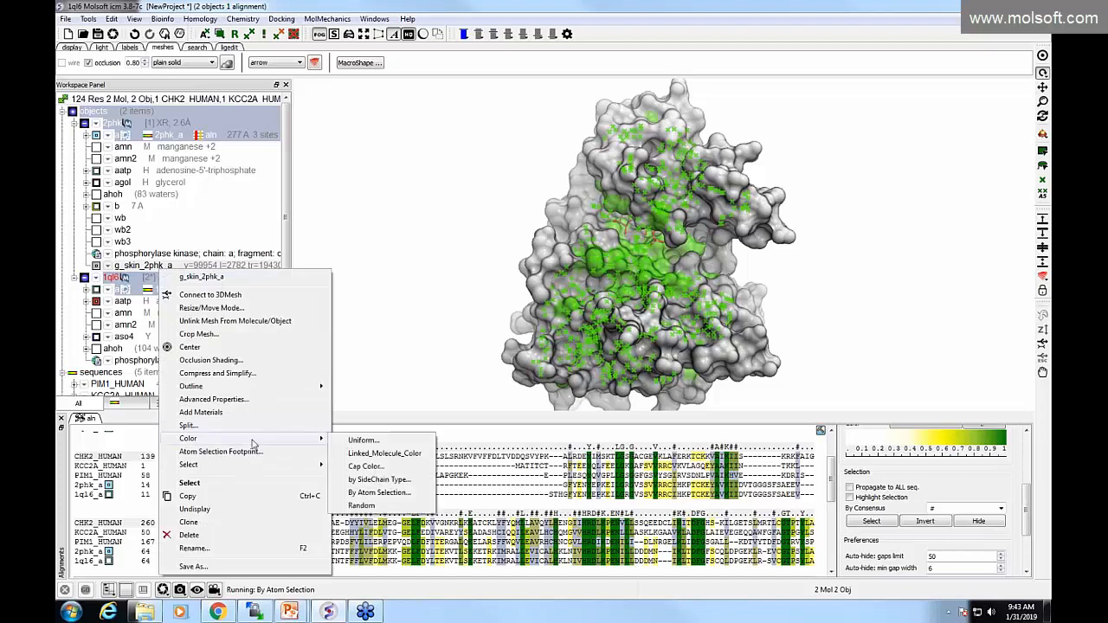
click(381, 492)
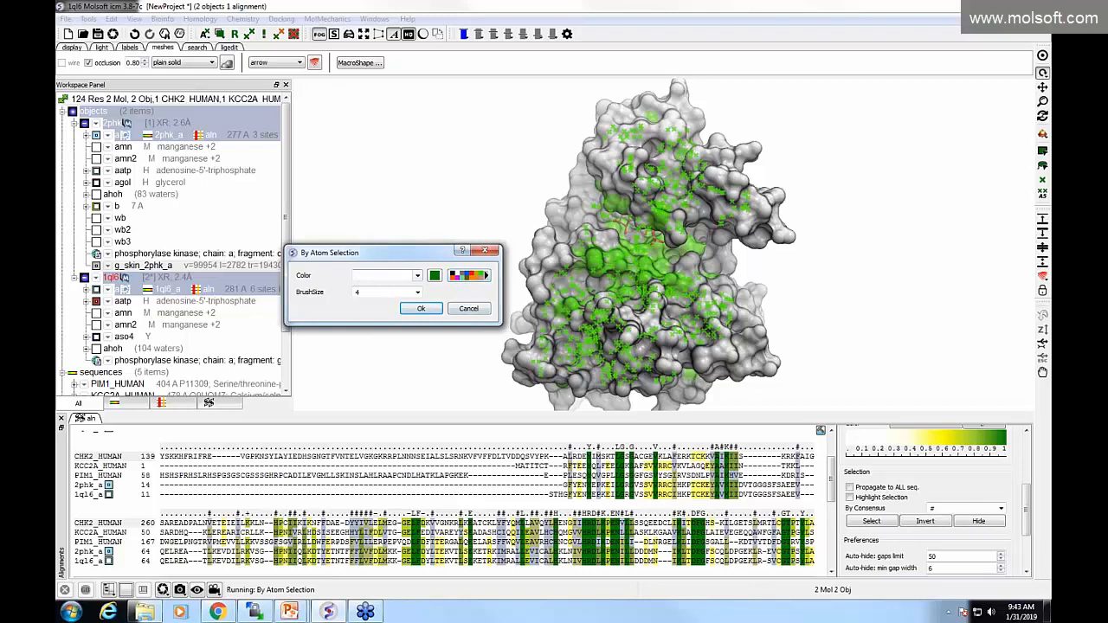
text(yellow)
click(421, 308)
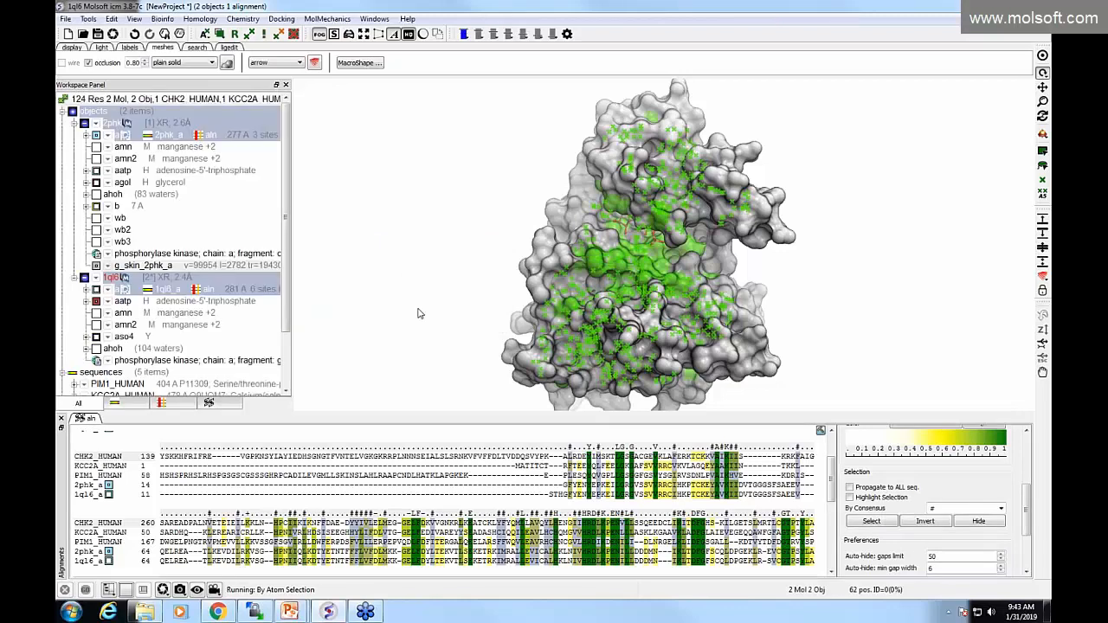
right_drag(408, 208, 427, 226)
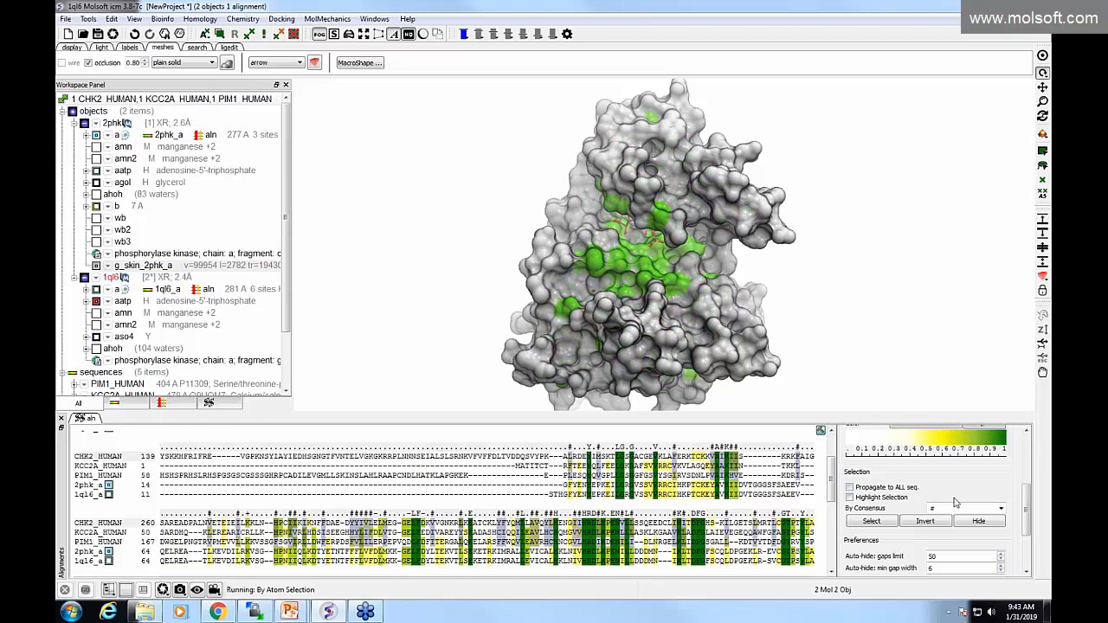
Reselect the consensus # residues and color the g_skin_2phk_a mesh by atom selection in yellow (#ffff00)
click(873, 521)
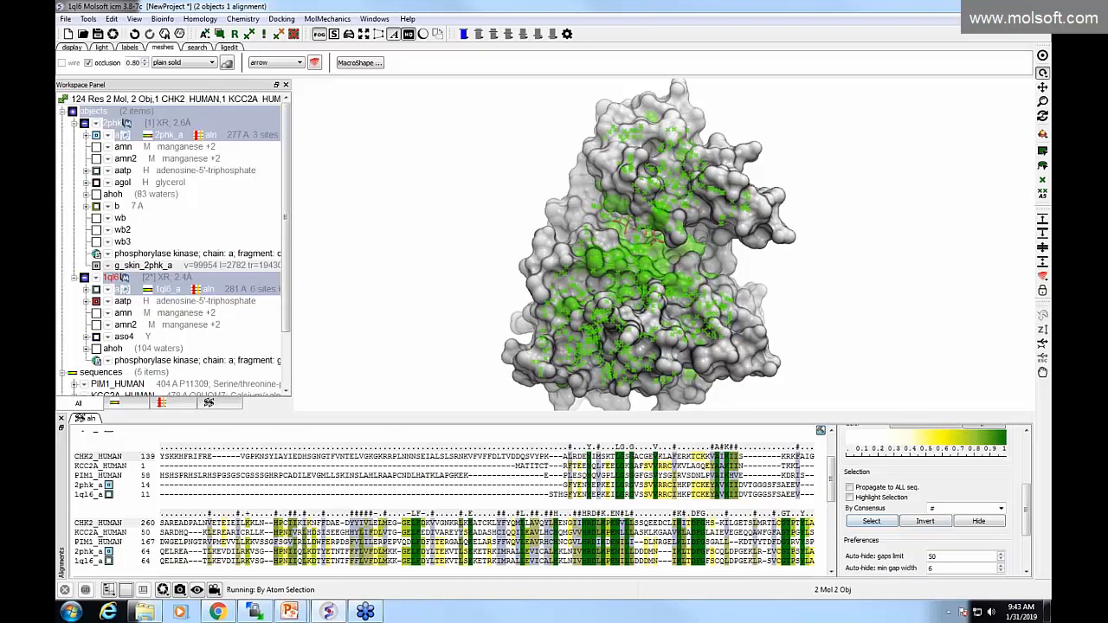
right_click(134, 268)
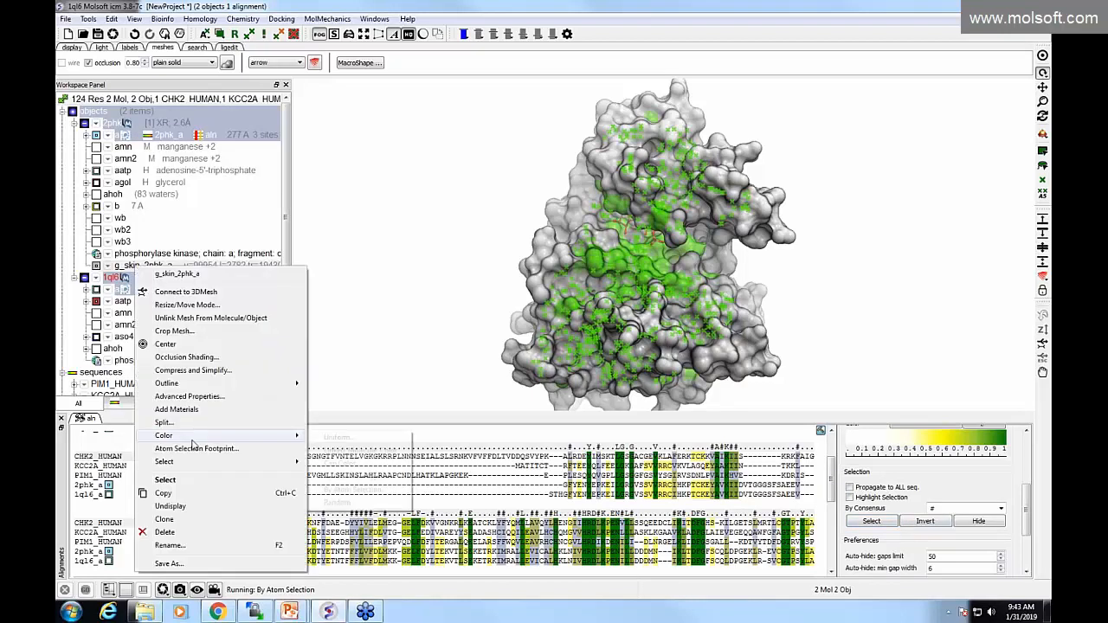
mouse_move(303, 437)
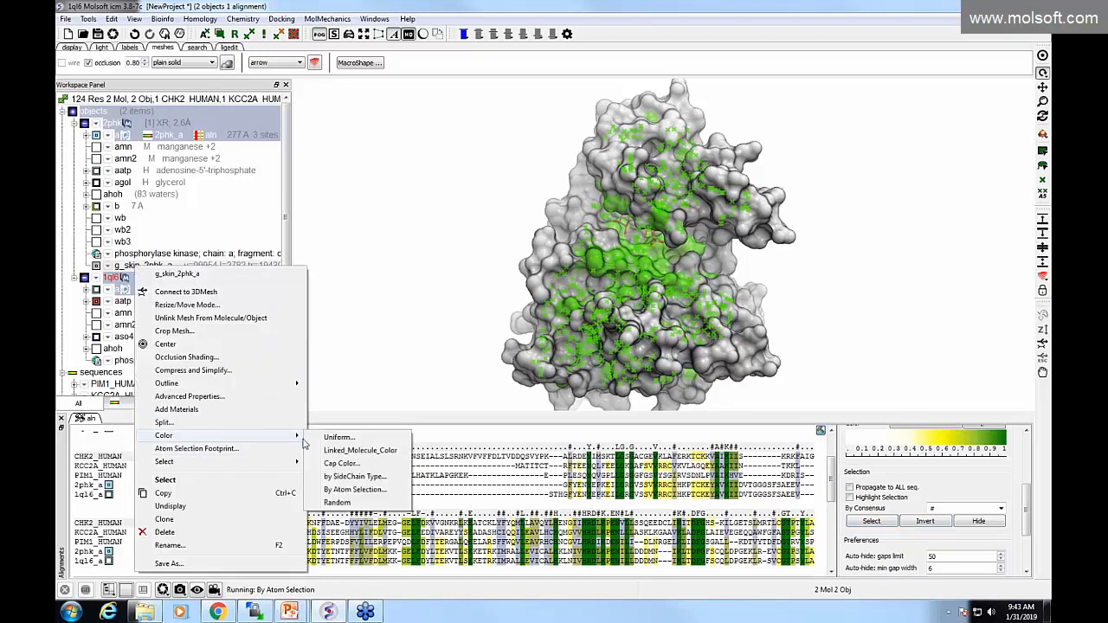
click(342, 490)
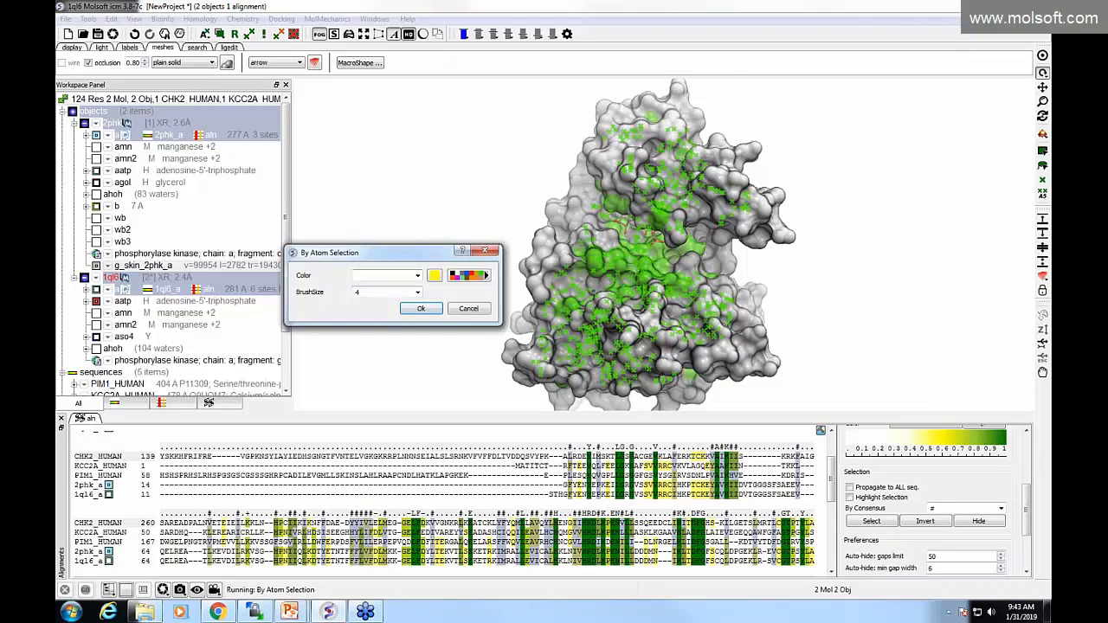
click(433, 275)
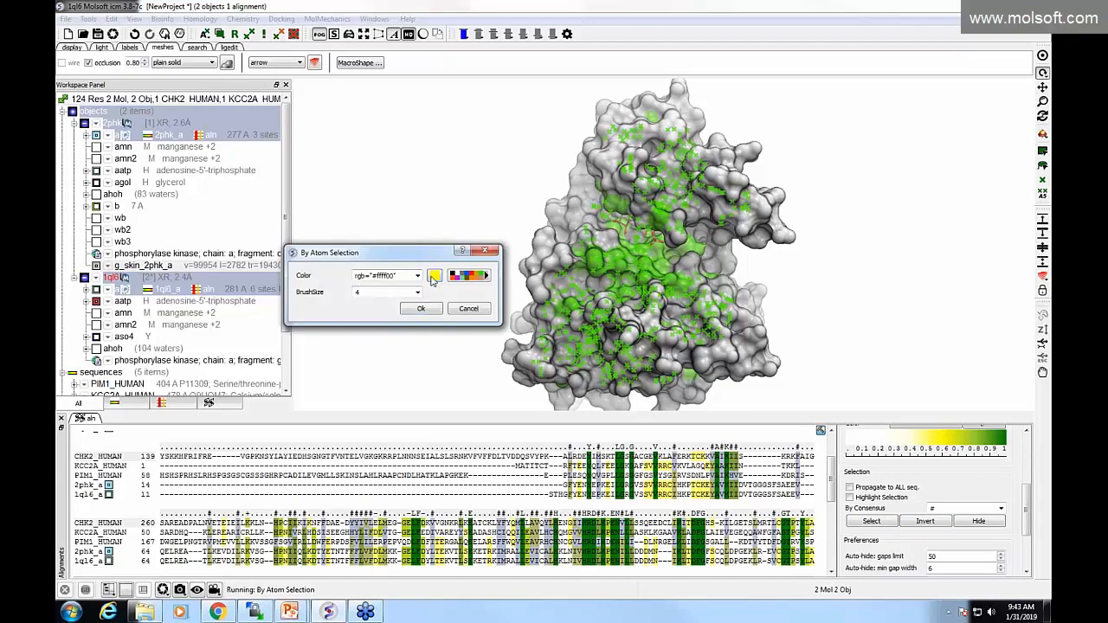
click(373, 293)
click(422, 309)
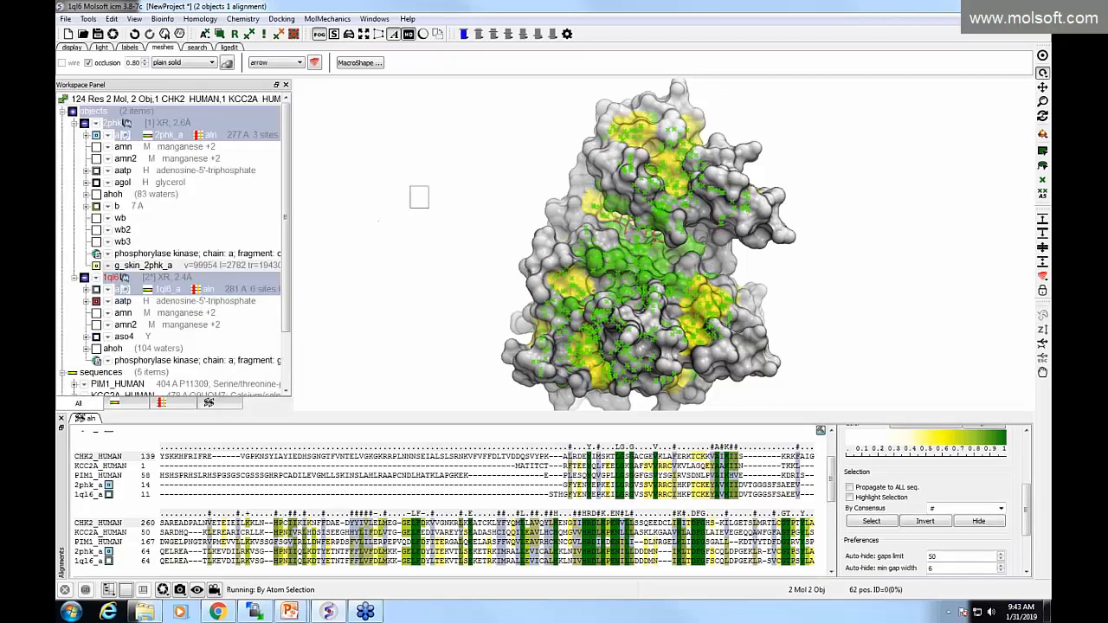
Clear the selection and examine the green and yellow conserved patches on the surface around the ATP binding pocket
drag(463, 245, 487, 247)
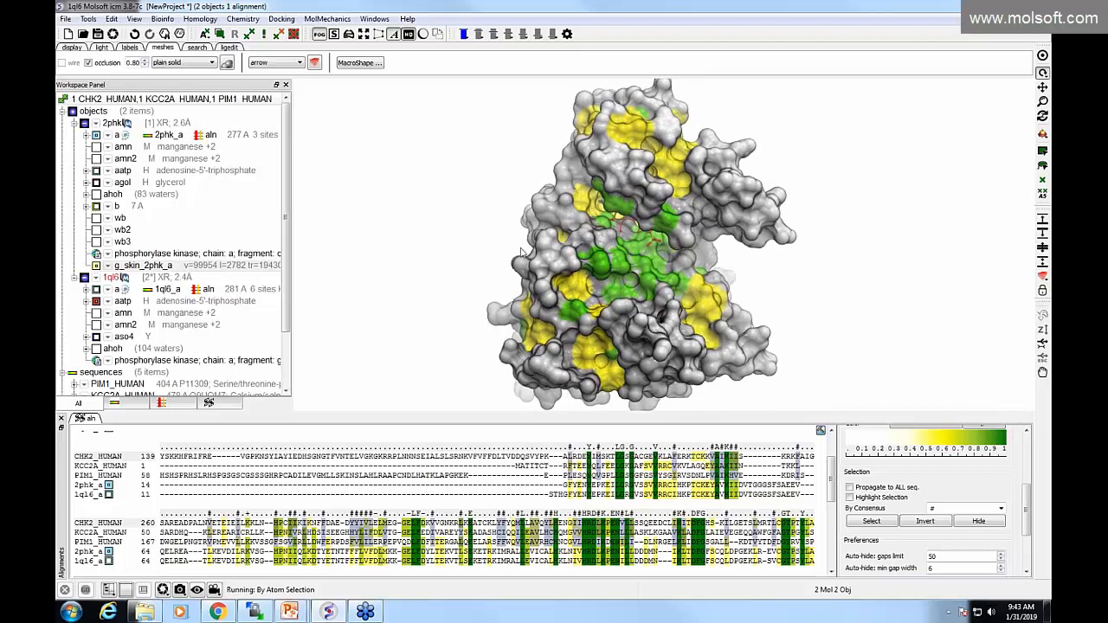
click(585, 484)
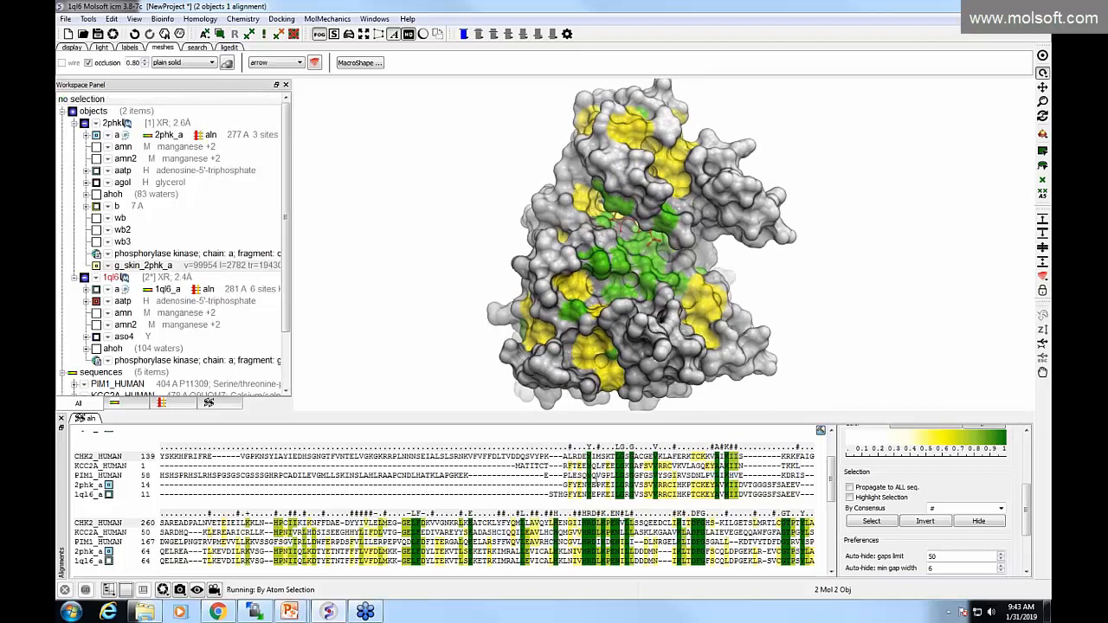
mouse_move(821, 268)
mouse_down()
mouse_move(836, 244)
mouse_move(827, 266)
mouse_up()
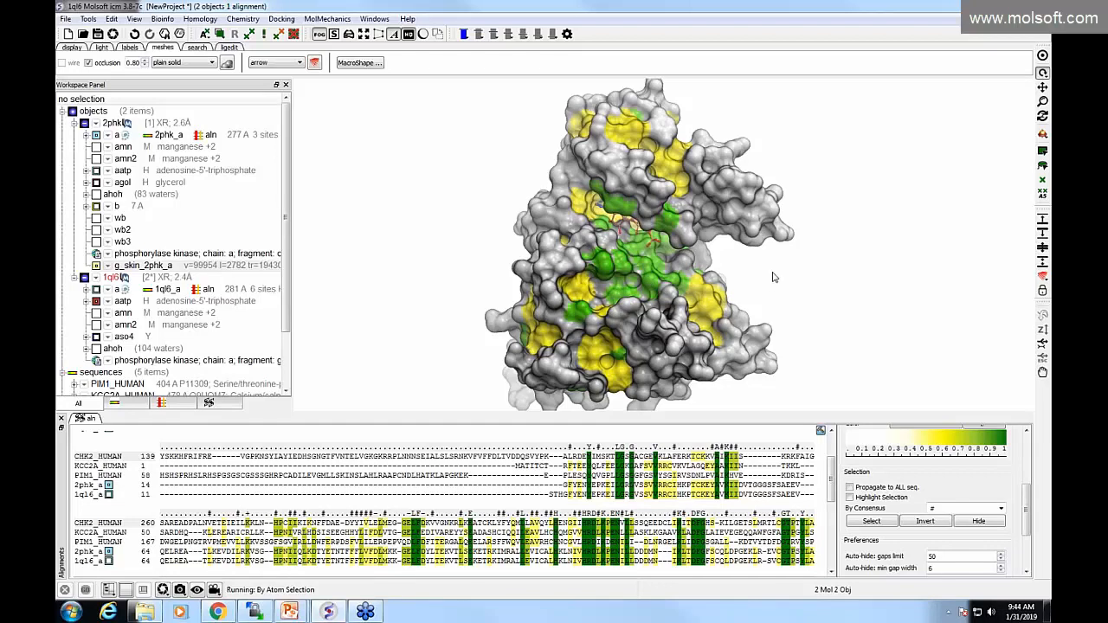
mouse_move(773, 282)
mouse_down()
mouse_move(664, 276)
mouse_move(789, 265)
mouse_move(792, 279)
mouse_move(742, 271)
mouse_move(774, 260)
mouse_move(760, 271)
mouse_up()
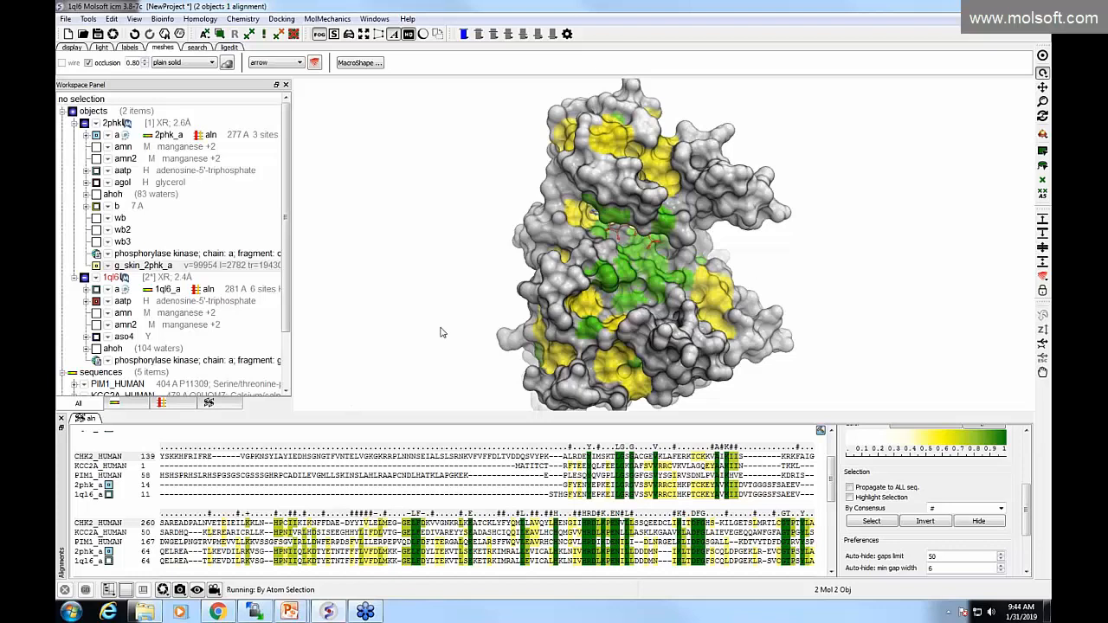
drag(441, 333, 407, 319)
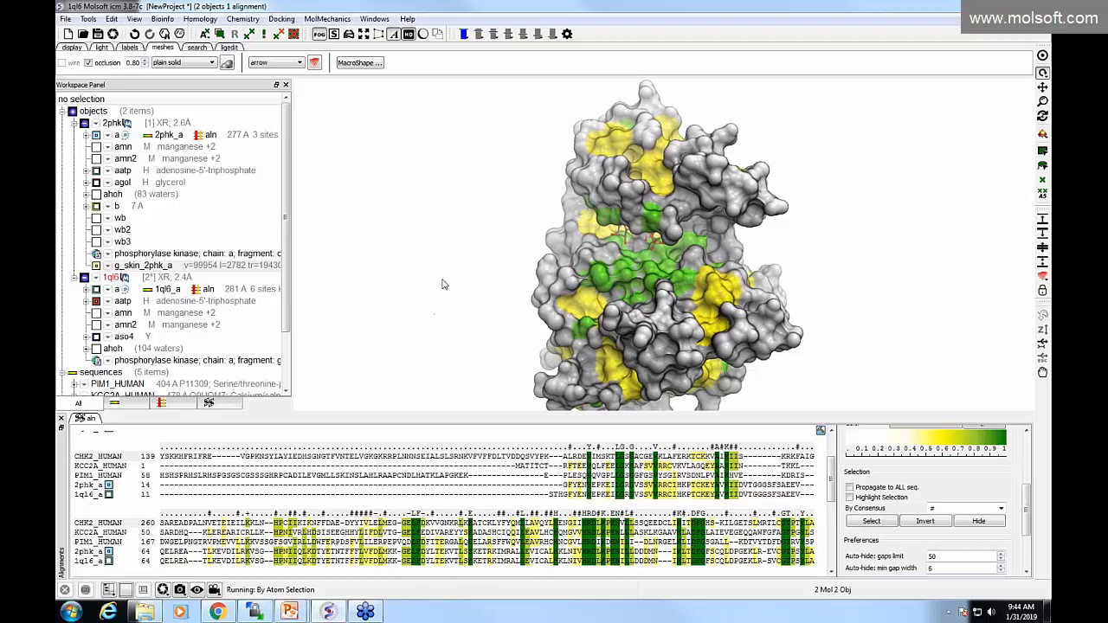
drag(451, 284, 482, 278)
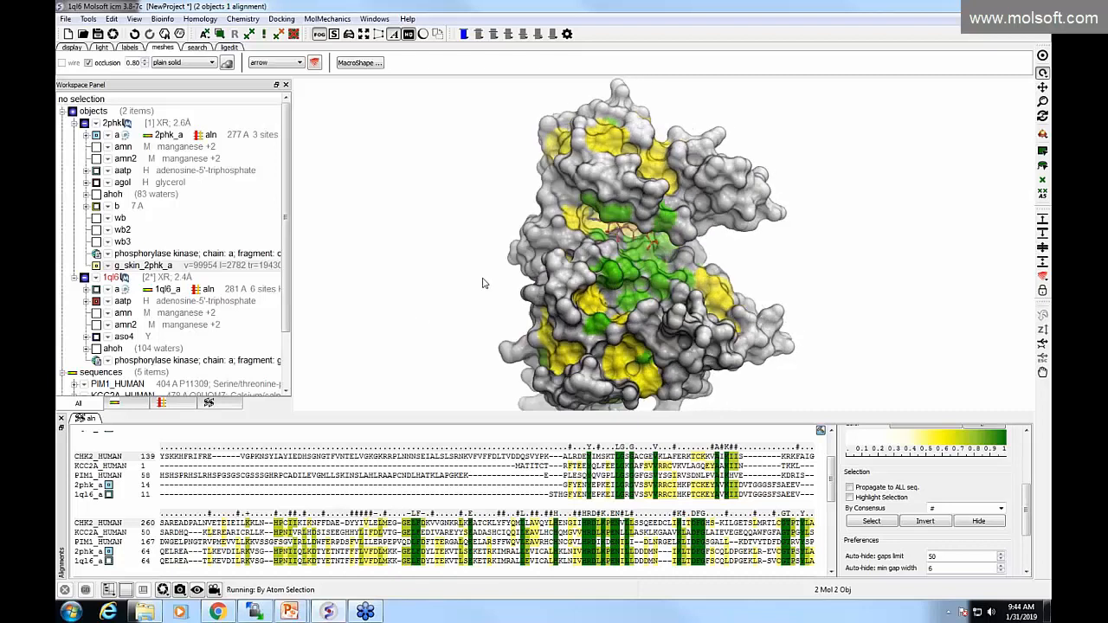
right_click(140, 269)
mouse_move(187, 442)
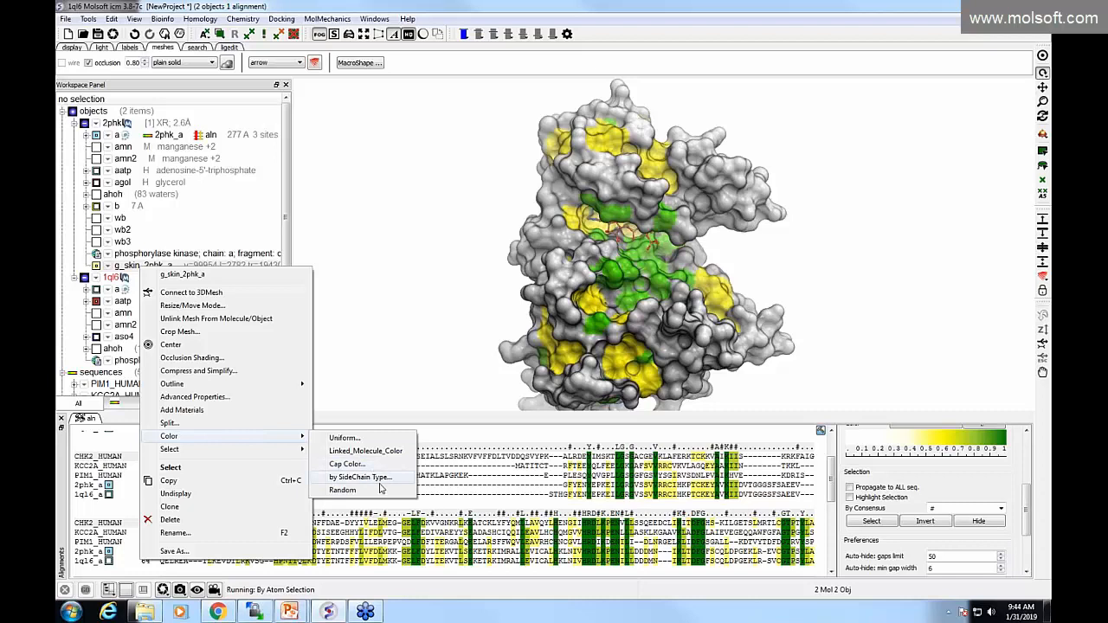
click(457, 274)
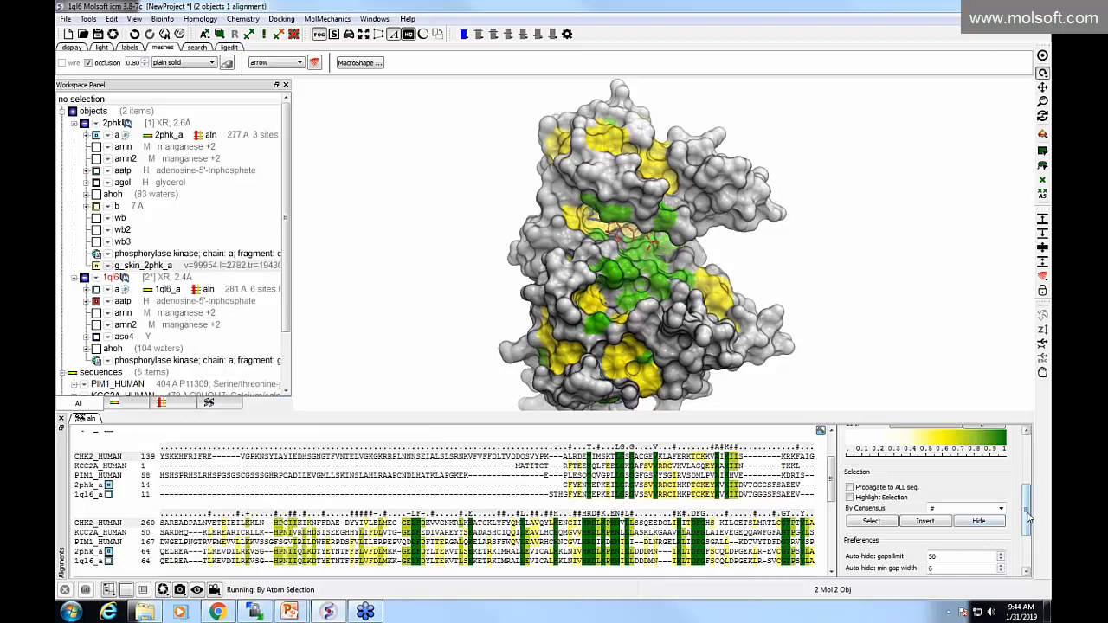
mouse_move(1028, 516)
mouse_down()
mouse_move(1029, 466)
mouse_move(1031, 524)
mouse_up()
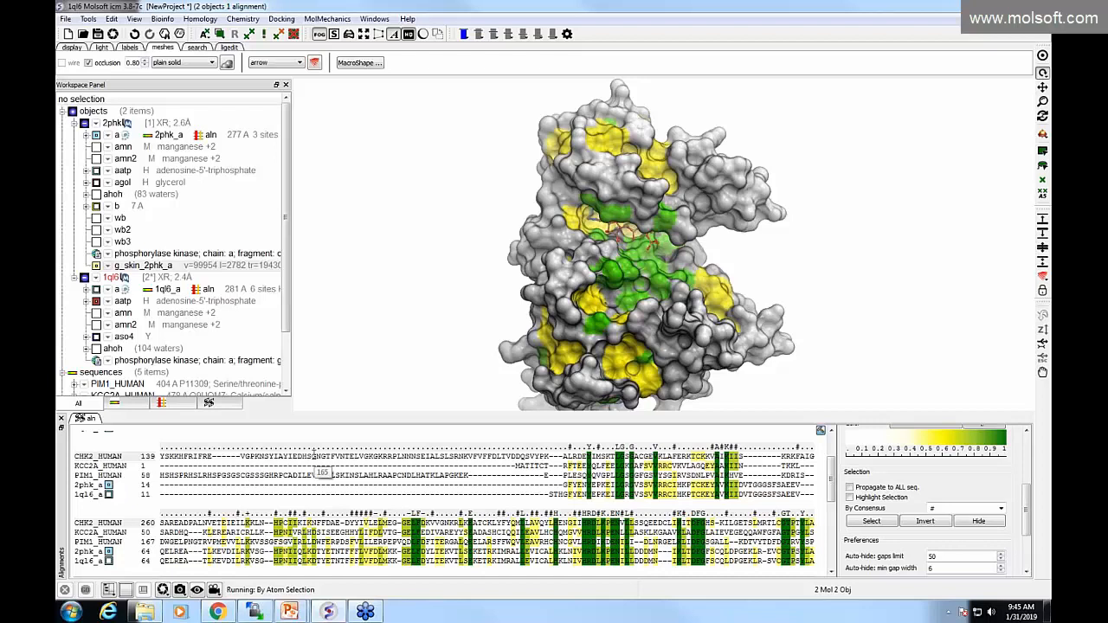
Calculate sequence similarity from the aln alignment with PIM1_HUMAN as reference sequence, adding the selected columns to the table
right_click(315, 444)
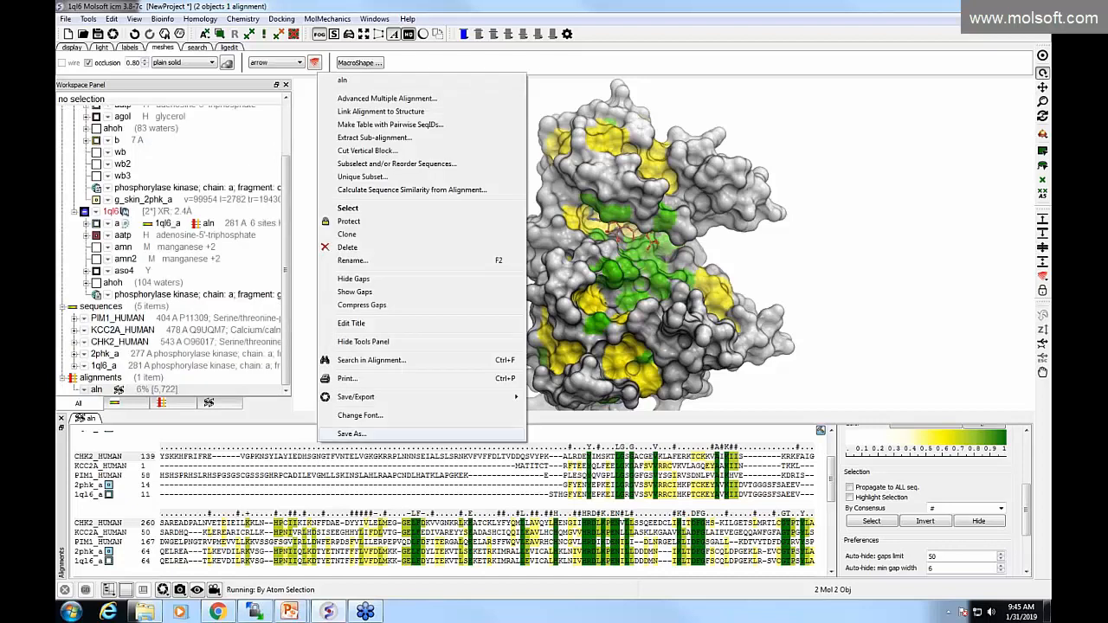
click(409, 190)
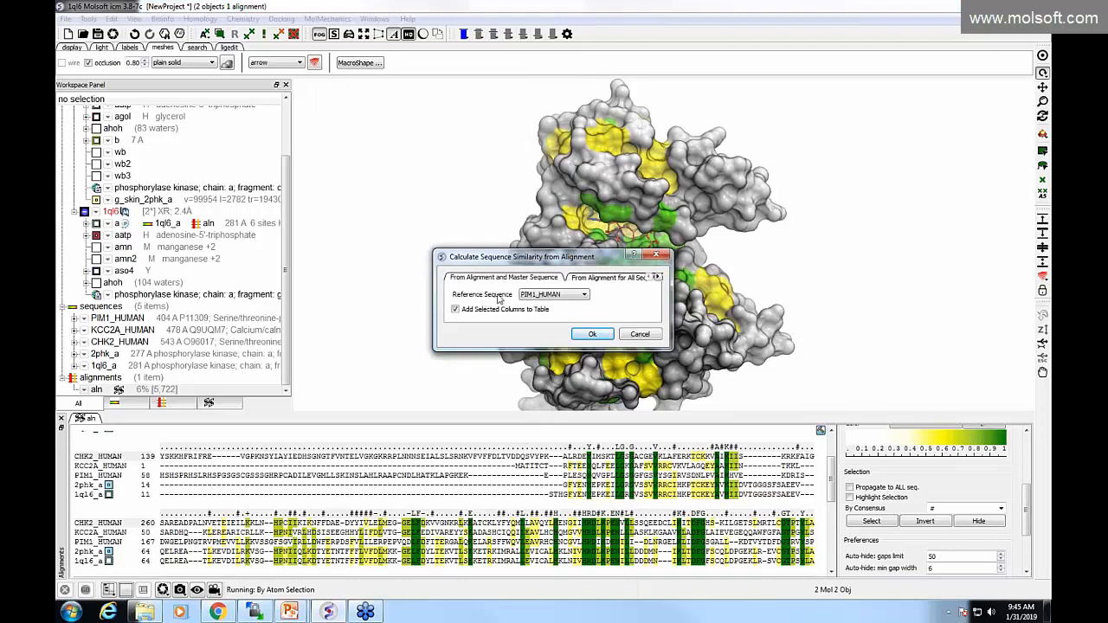
drag(670, 295, 815, 295)
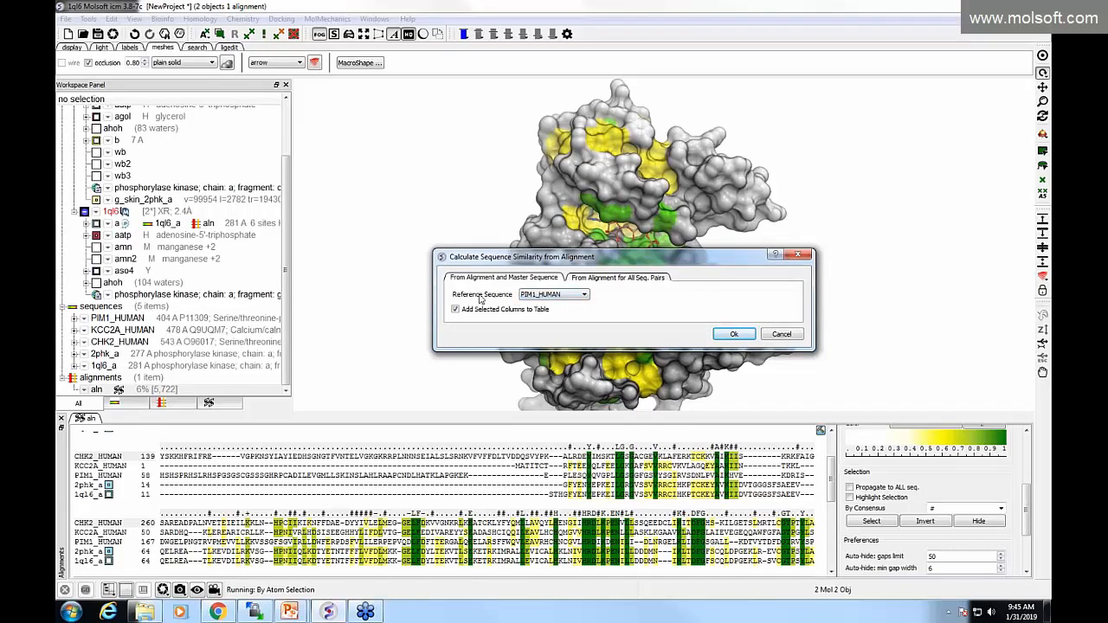
click(584, 296)
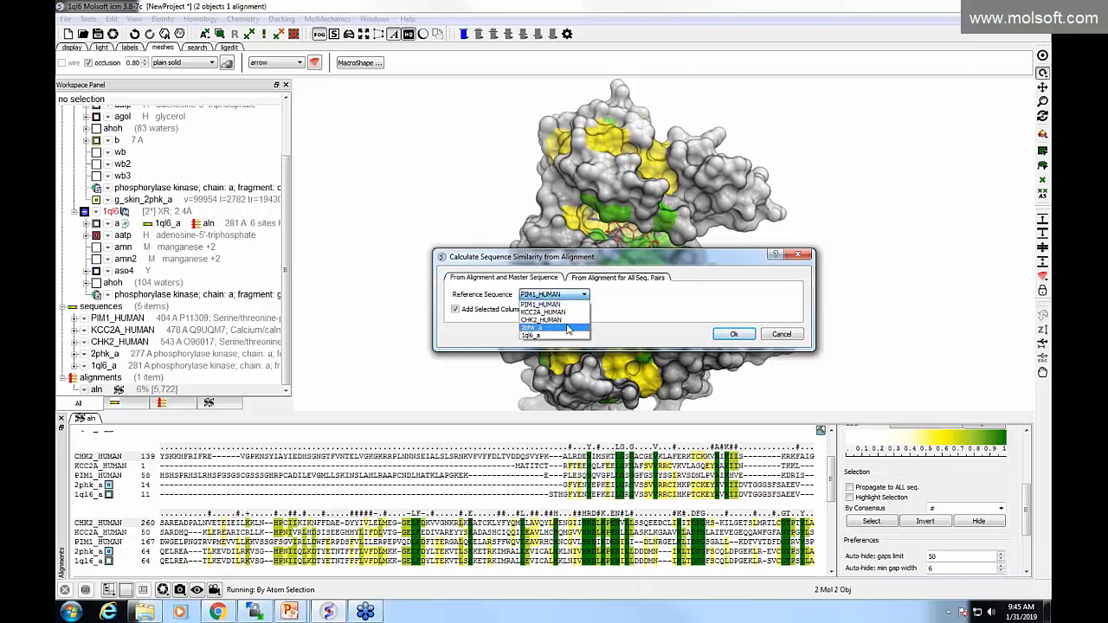
click(640, 311)
click(733, 334)
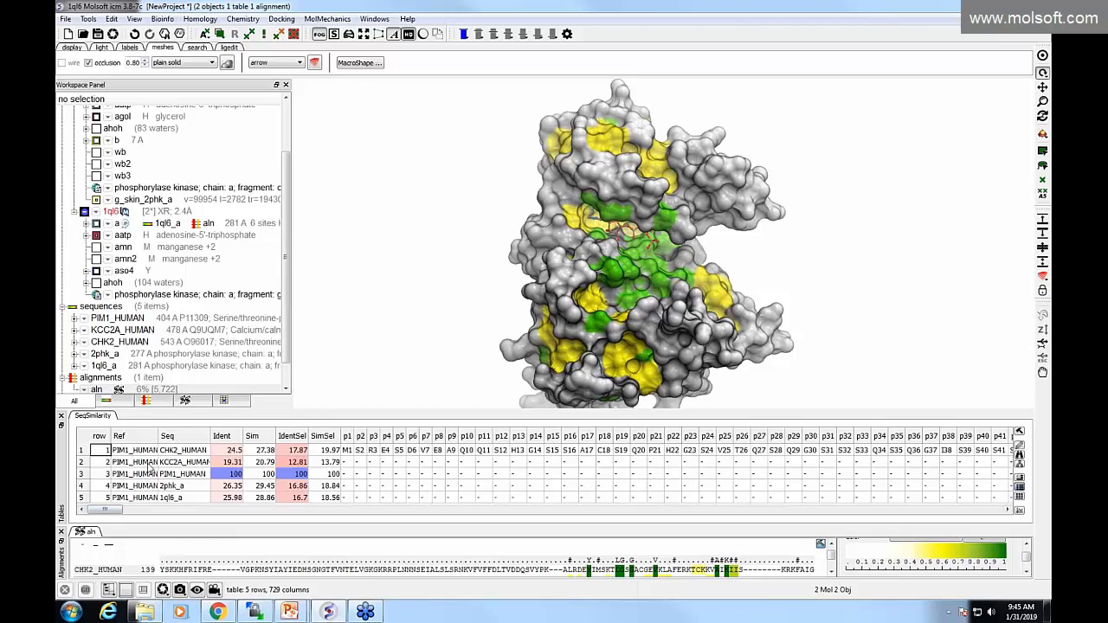
Examine the per-position residue columns of the SeqSimilarity table, including p445, and hide the tables to return to the alignment
drag(162, 435, 189, 435)
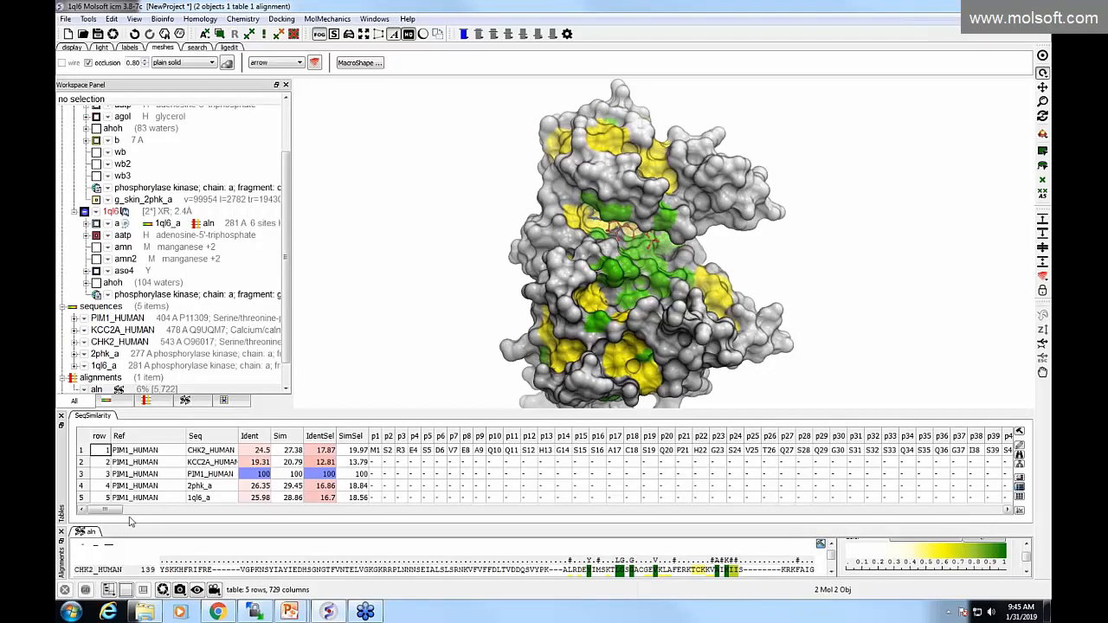
drag(104, 511, 439, 533)
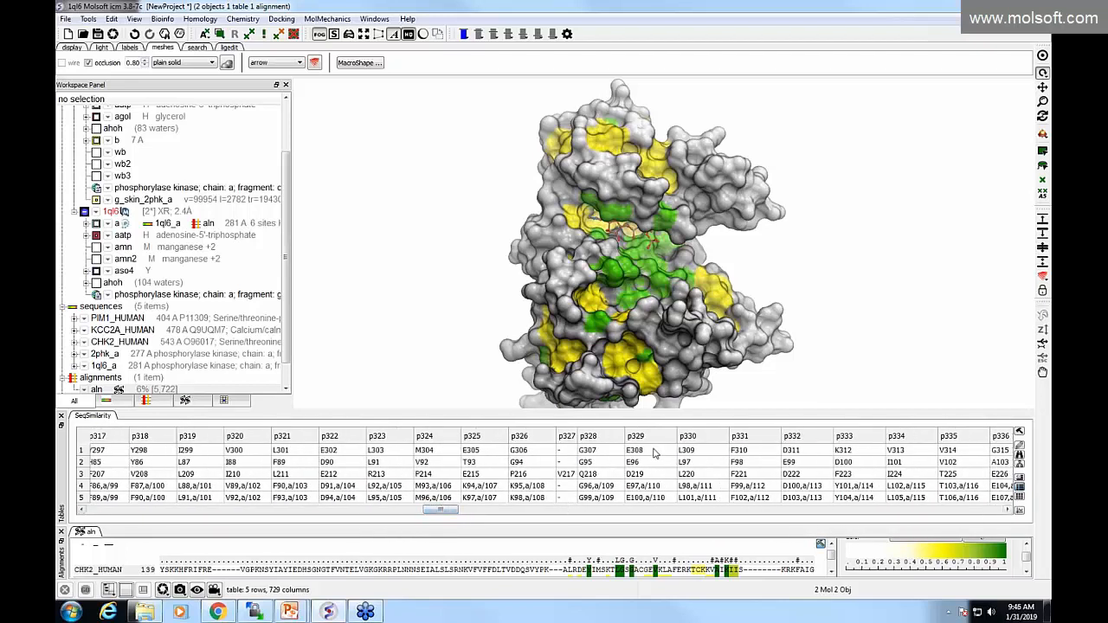
drag(439, 511, 668, 519)
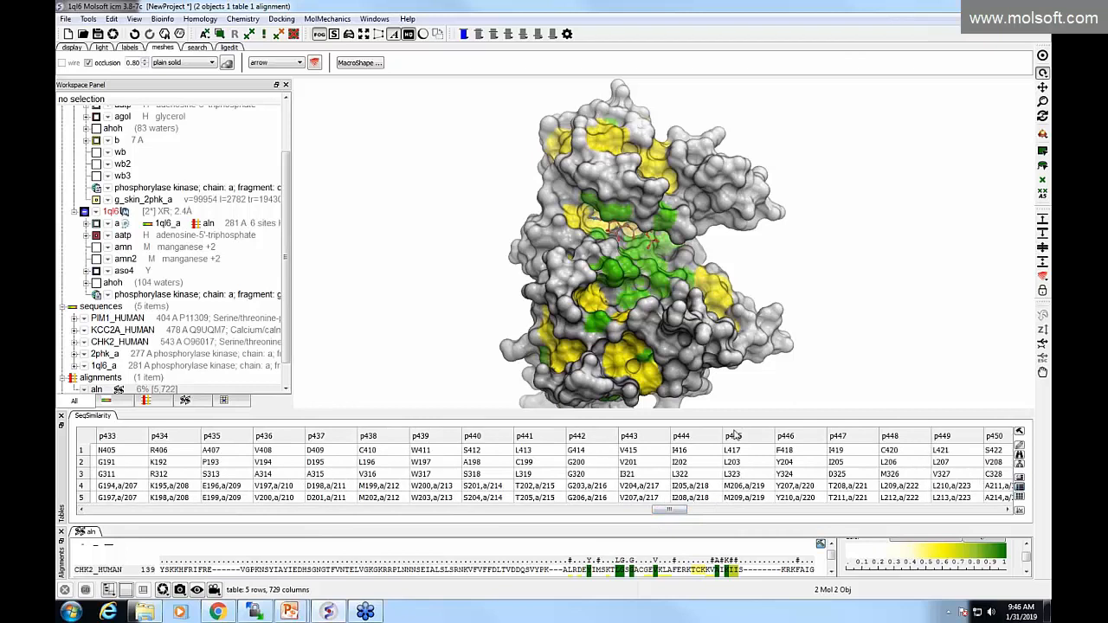
click(735, 441)
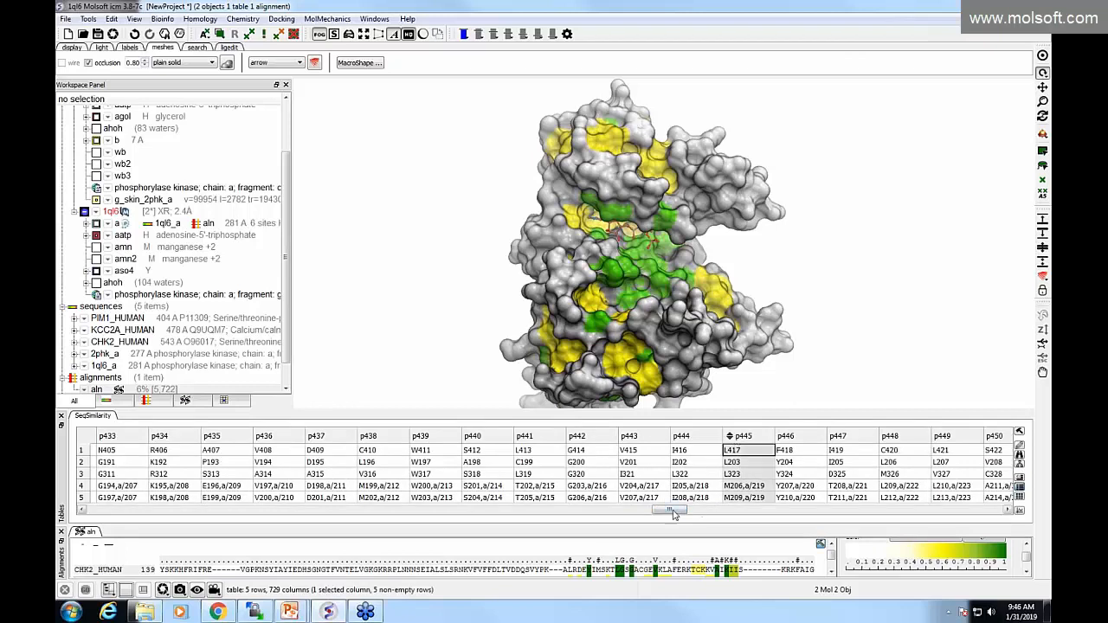
drag(674, 512, 88, 516)
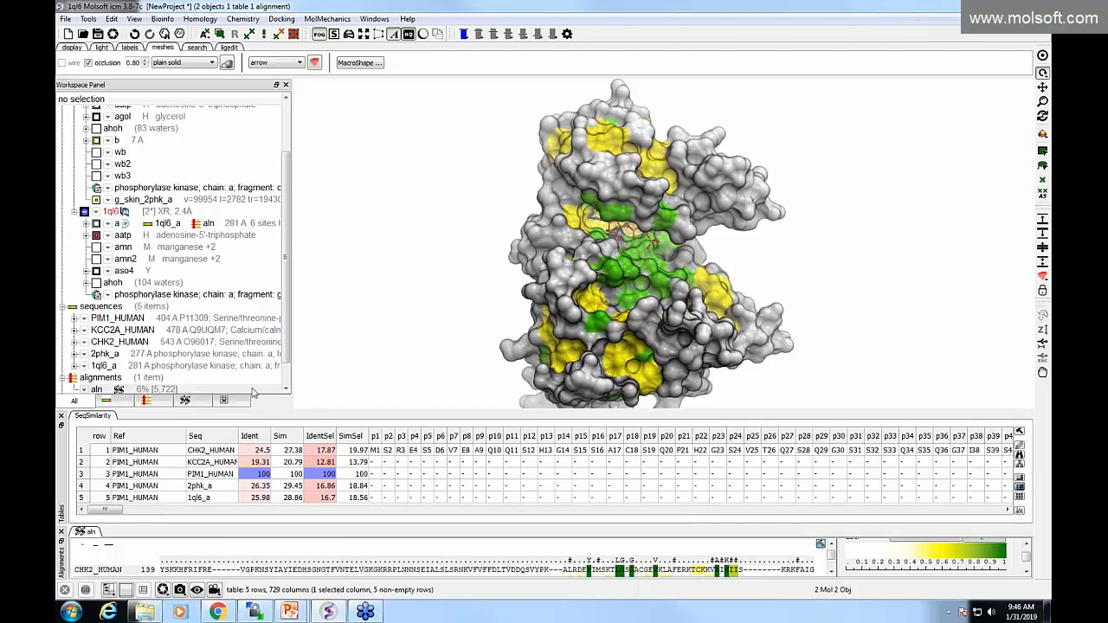
click(61, 416)
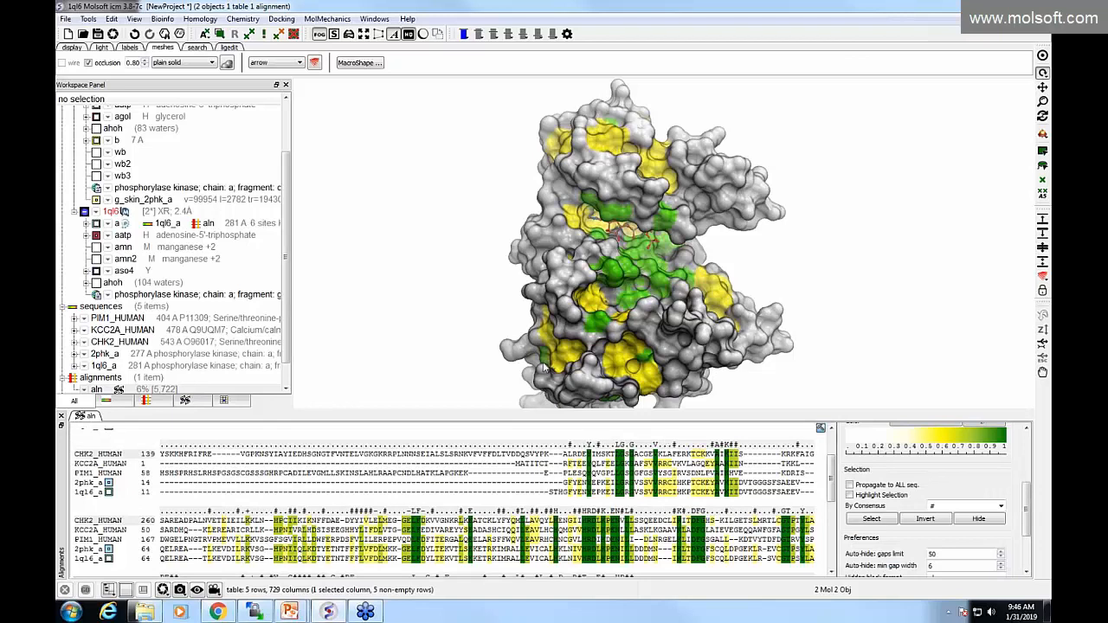
scroll(789, 485, down, 5)
scroll(761, 489, up, 6)
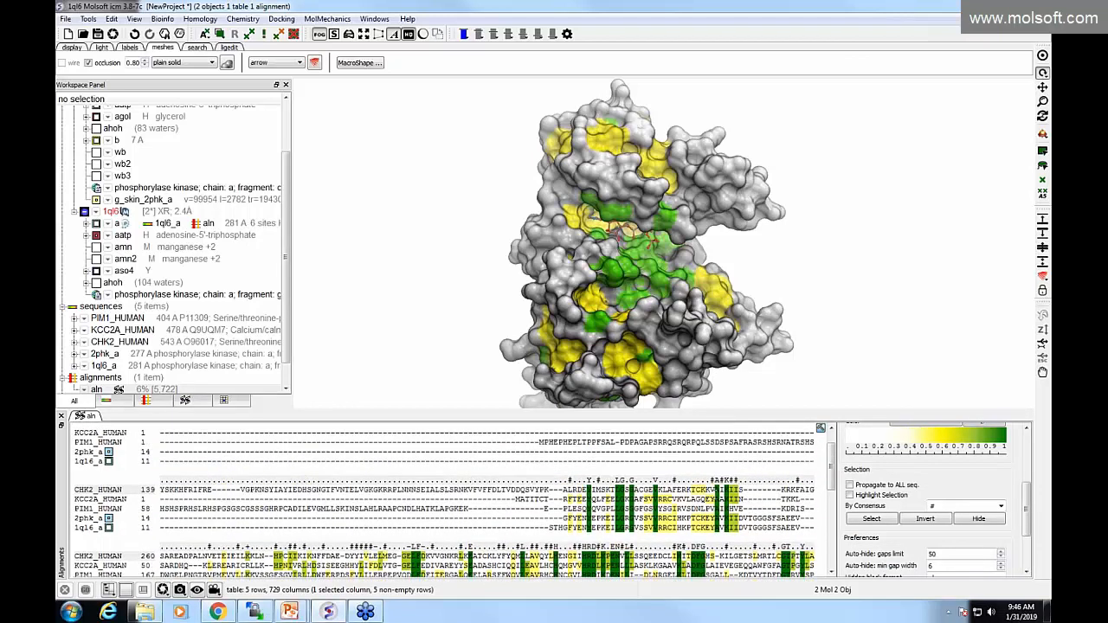
scroll(715, 494, down, 1)
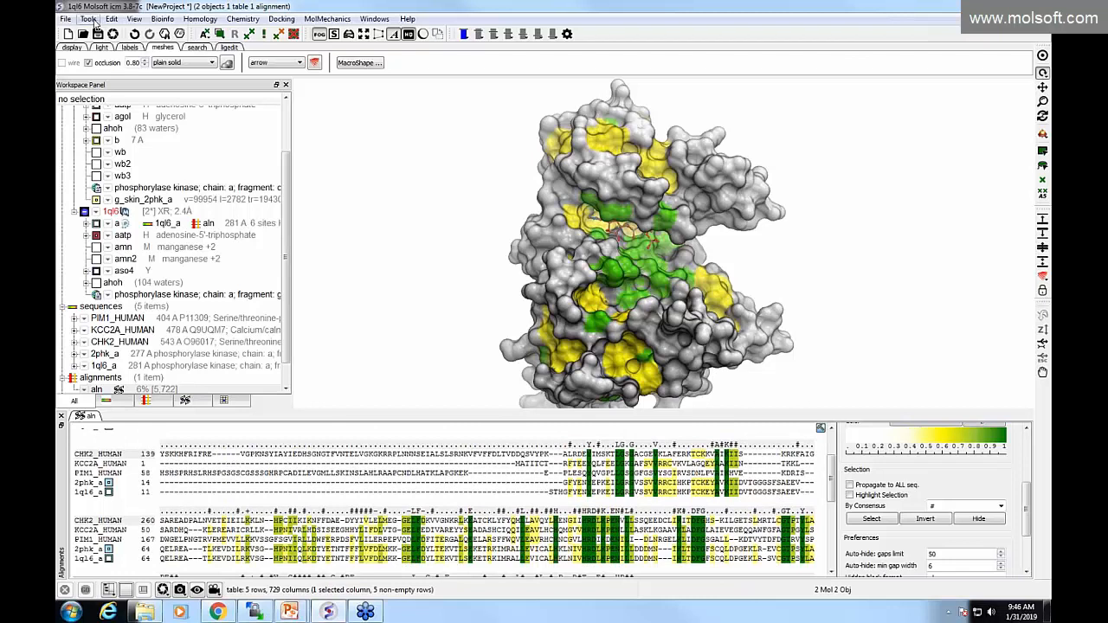
Generate an alignment strength profile for aln using InformationContent, and enlarge its Conservation plot for inspection before hiding the tables
click(161, 19)
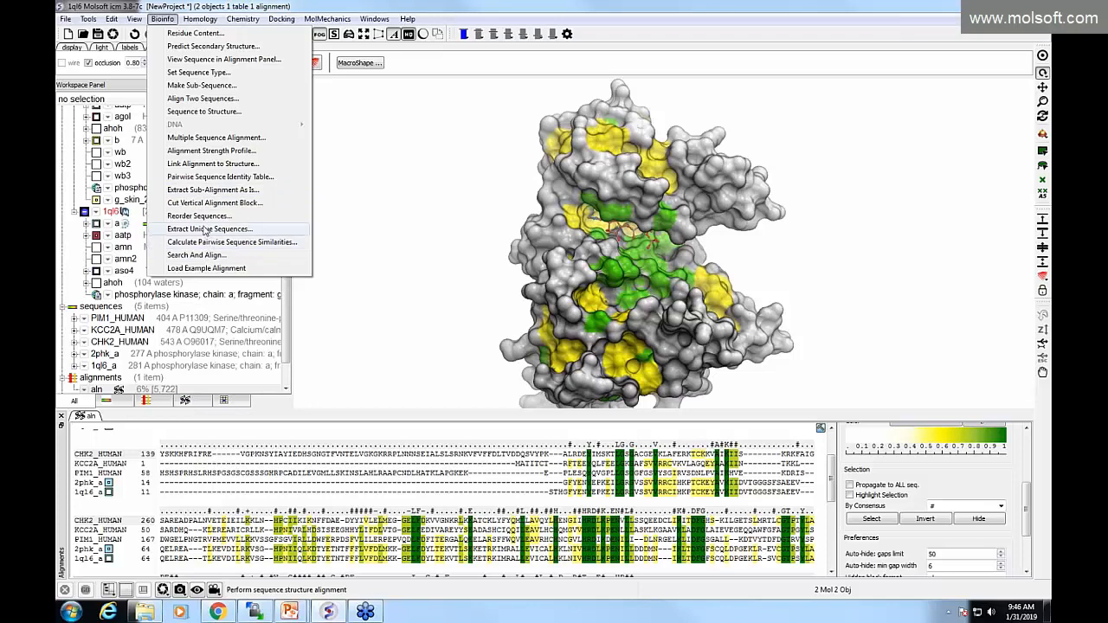
click(209, 152)
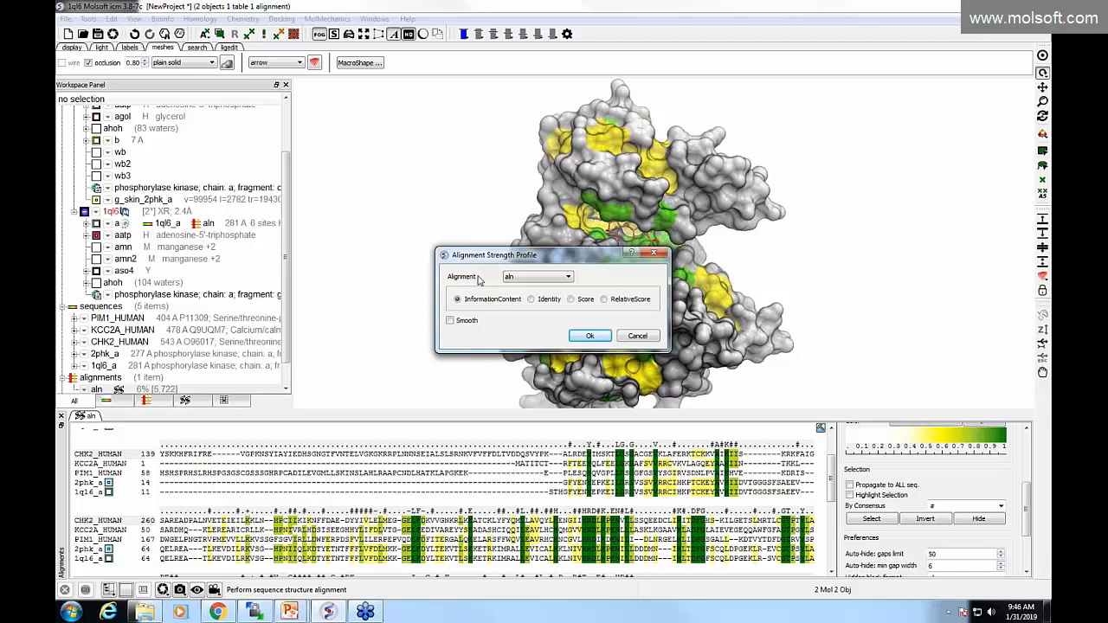
click(590, 339)
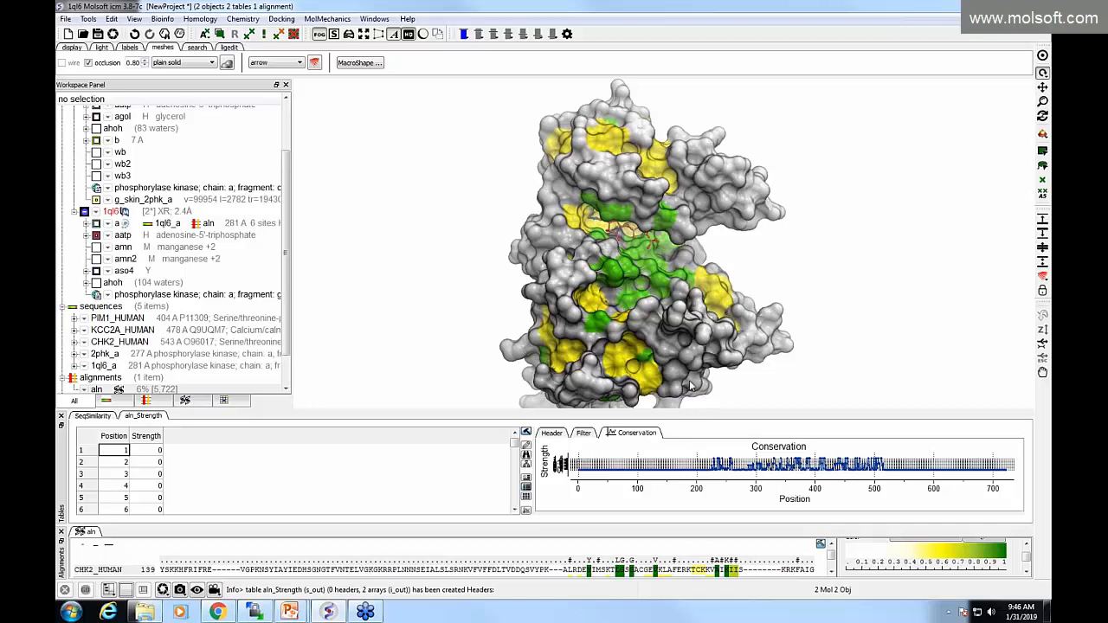
drag(698, 408, 706, 270)
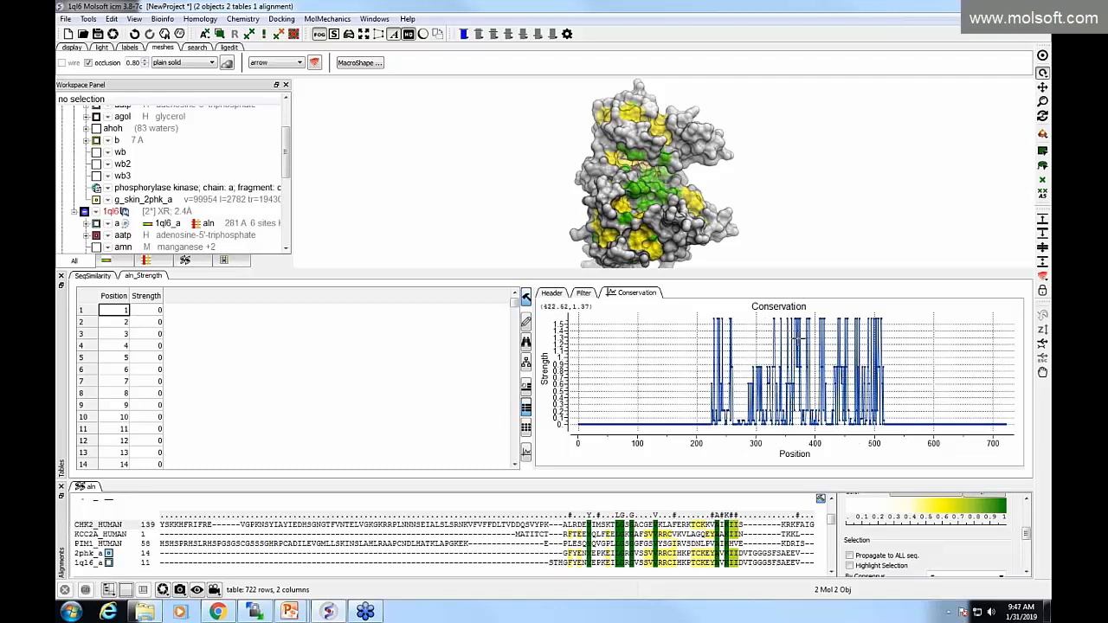
click(60, 276)
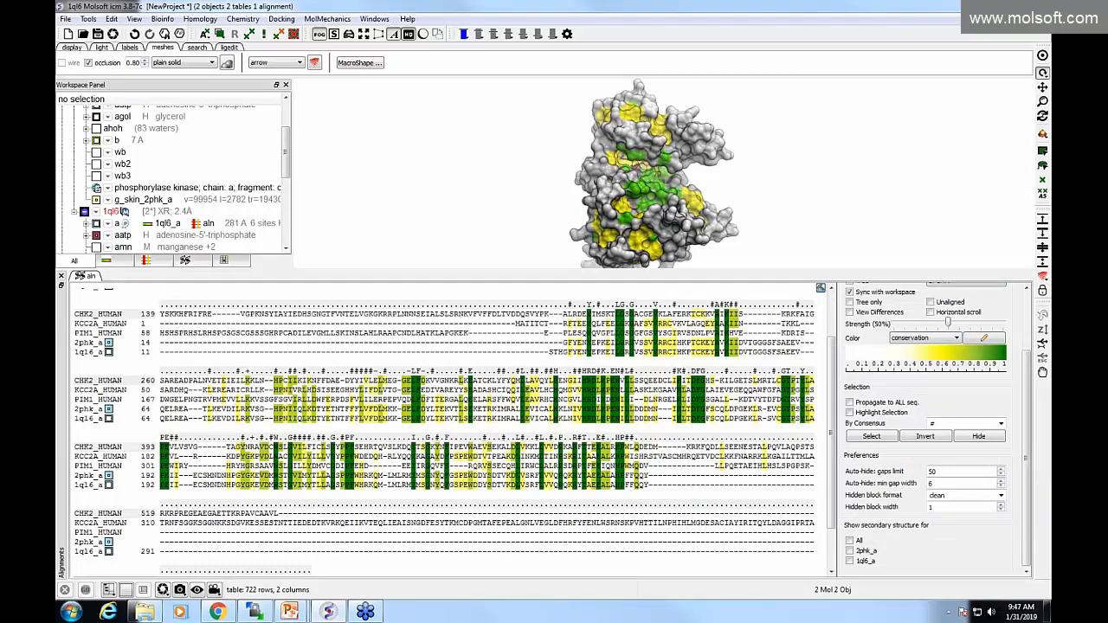
Show the Inform. content plot above the alignment blocks and change its style from bars to lines
click(1025, 337)
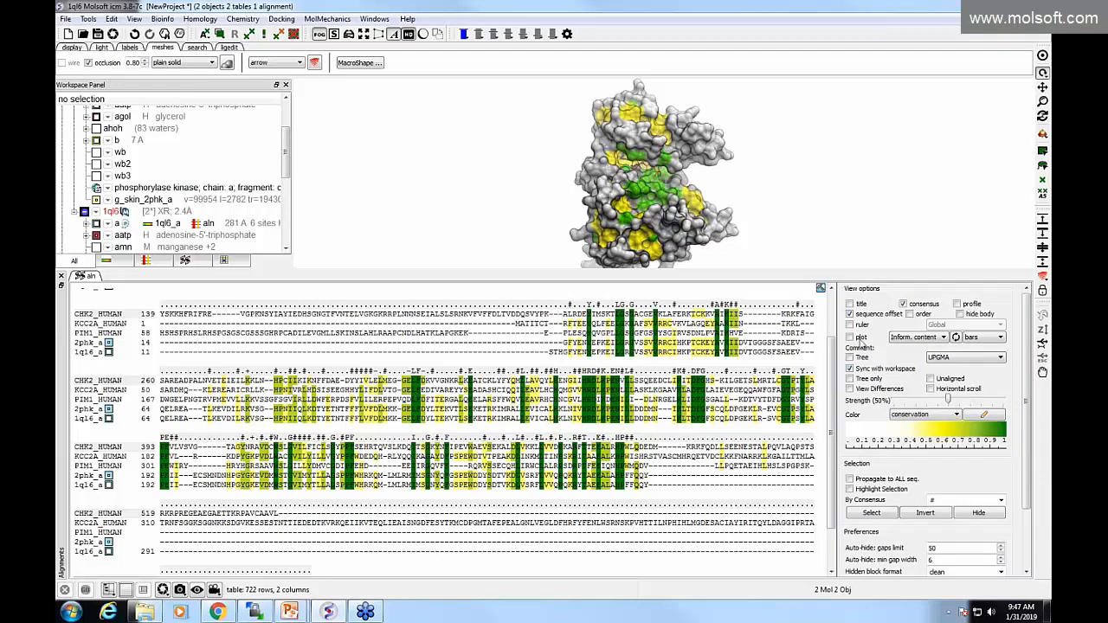
click(853, 337)
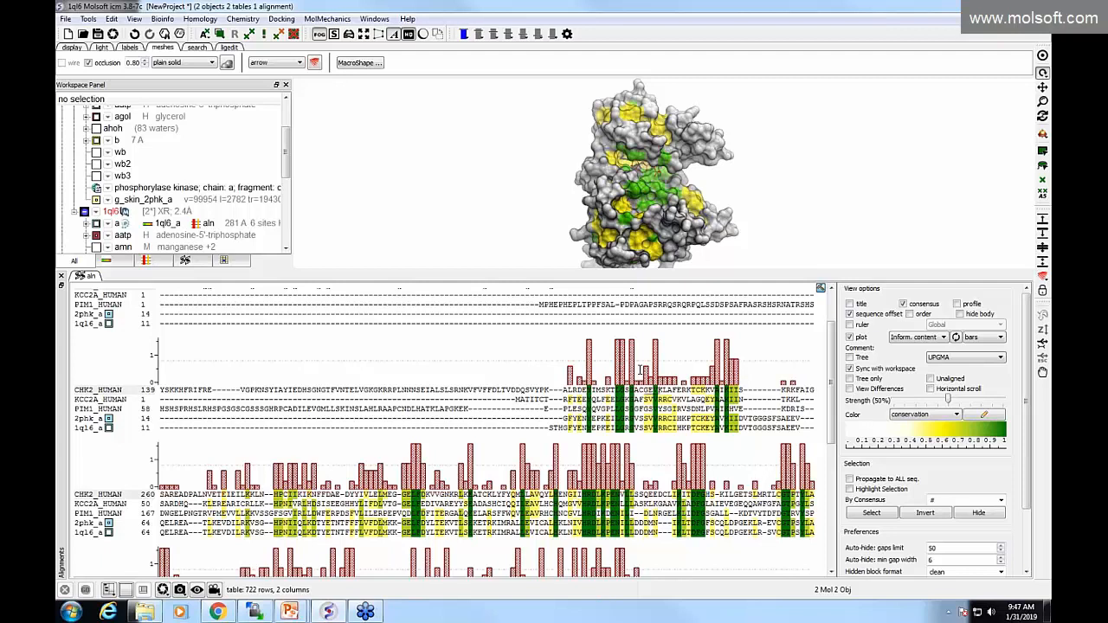
scroll(647, 372, down, 3)
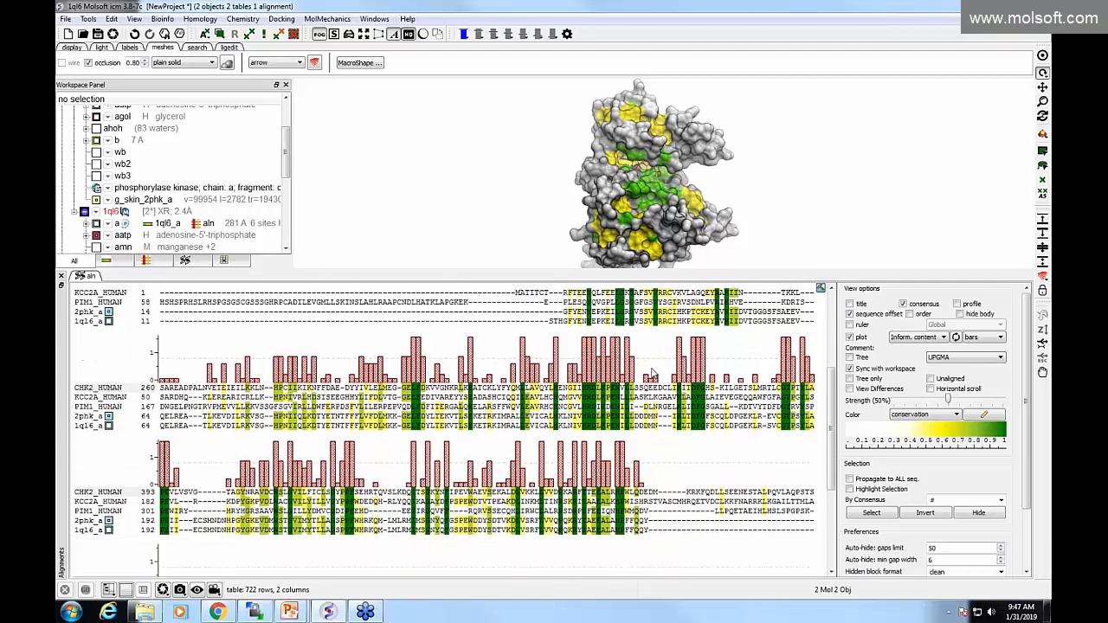
scroll(600, 364, up, 3)
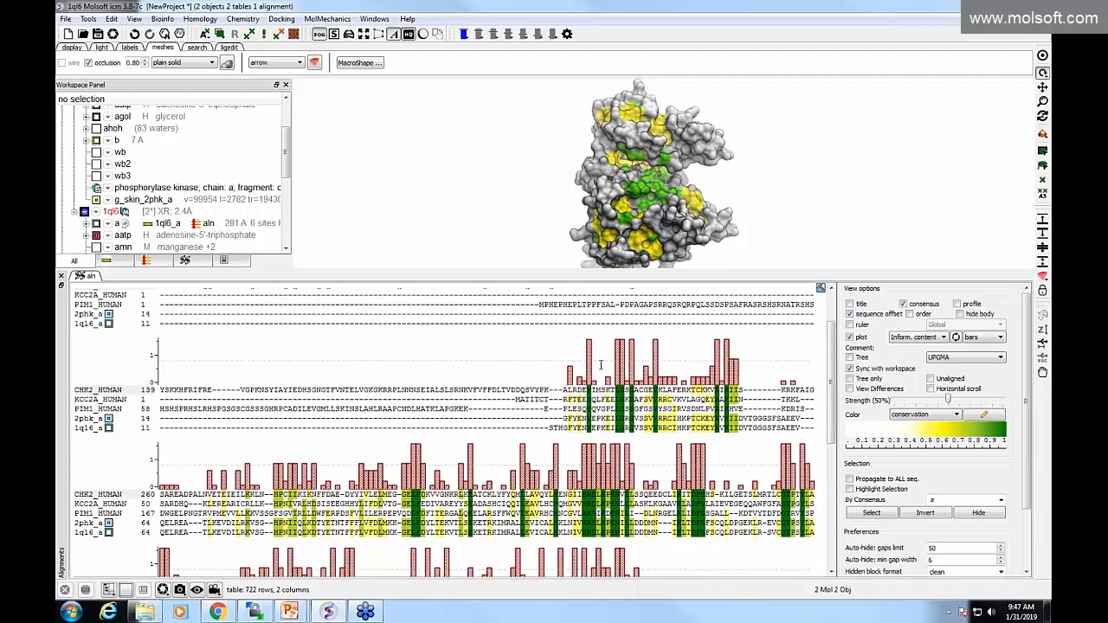
scroll(659, 371, down, 2)
scroll(613, 356, up, 2)
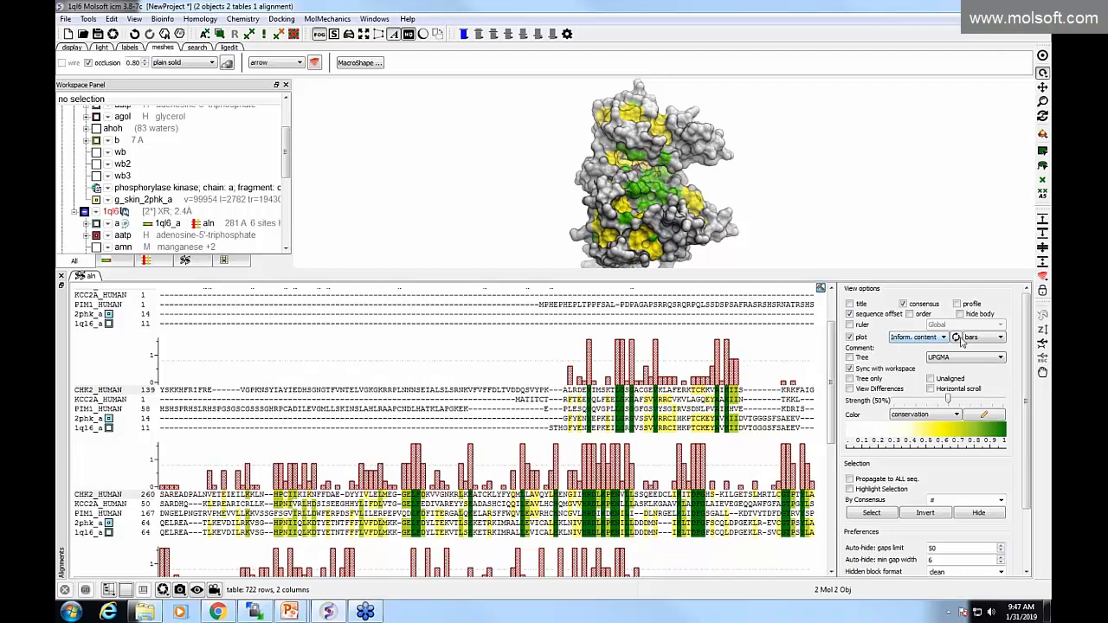
click(981, 340)
click(982, 357)
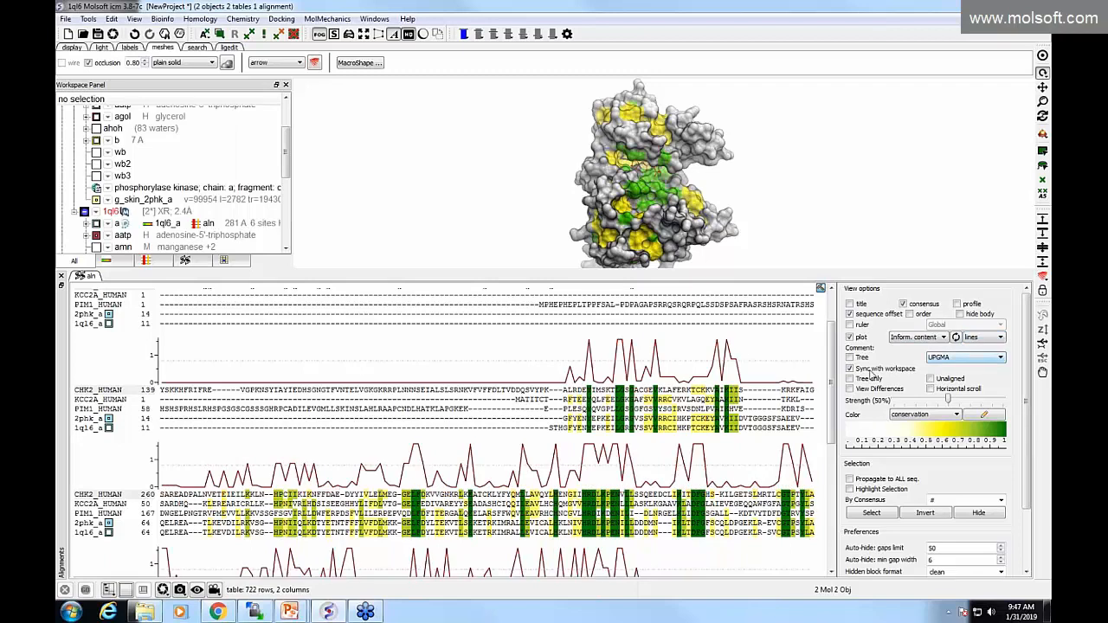
Examine how the information content line plot matches the conserved columns across all blocks of the alignment
scroll(721, 393, down, 2)
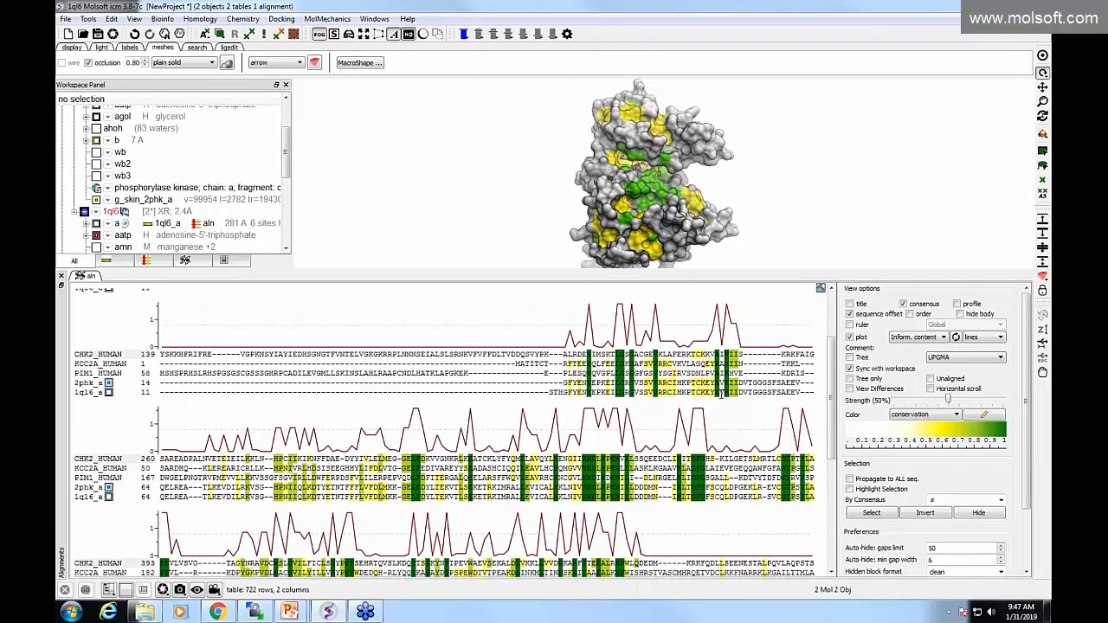
scroll(721, 394, down, 2)
scroll(721, 394, up, 4)
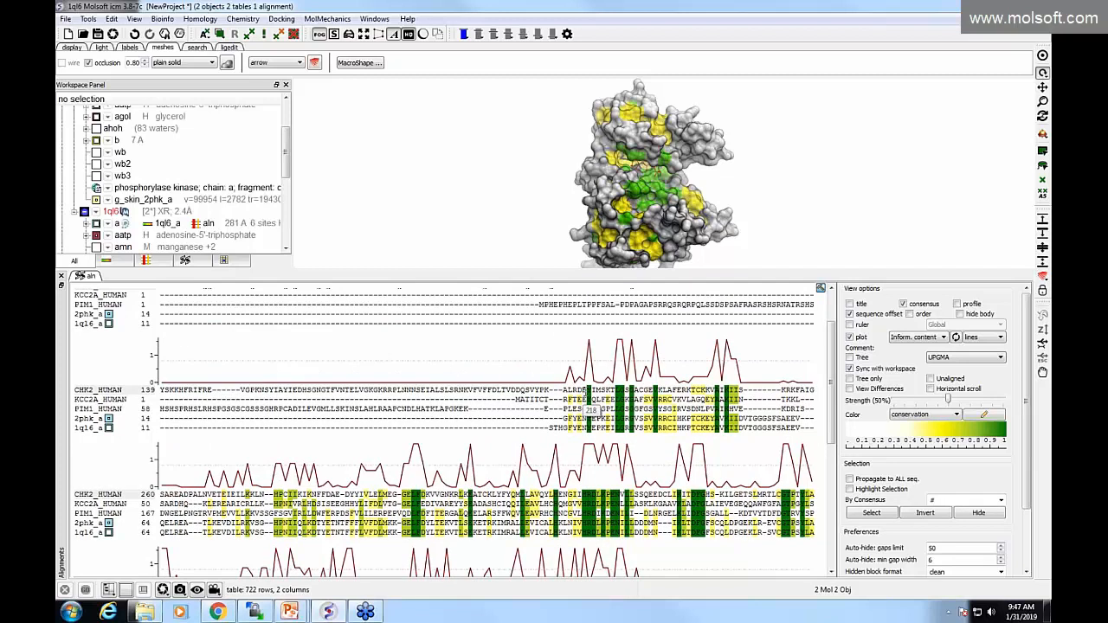
scroll(592, 406, down, 6)
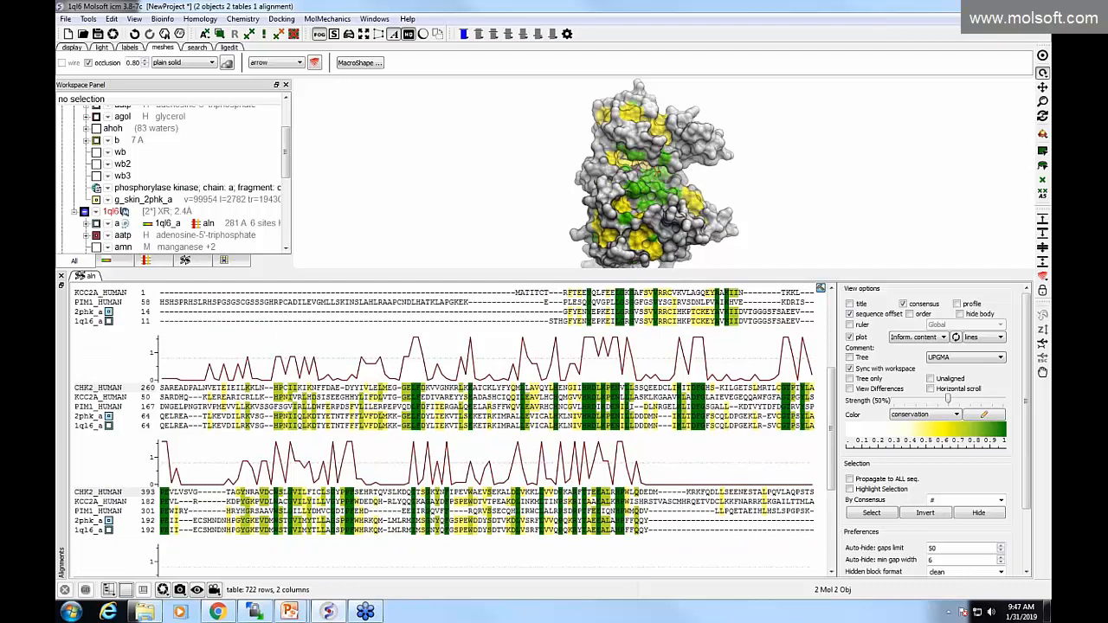
scroll(547, 326, up, 6)
scroll(566, 414, down, 3)
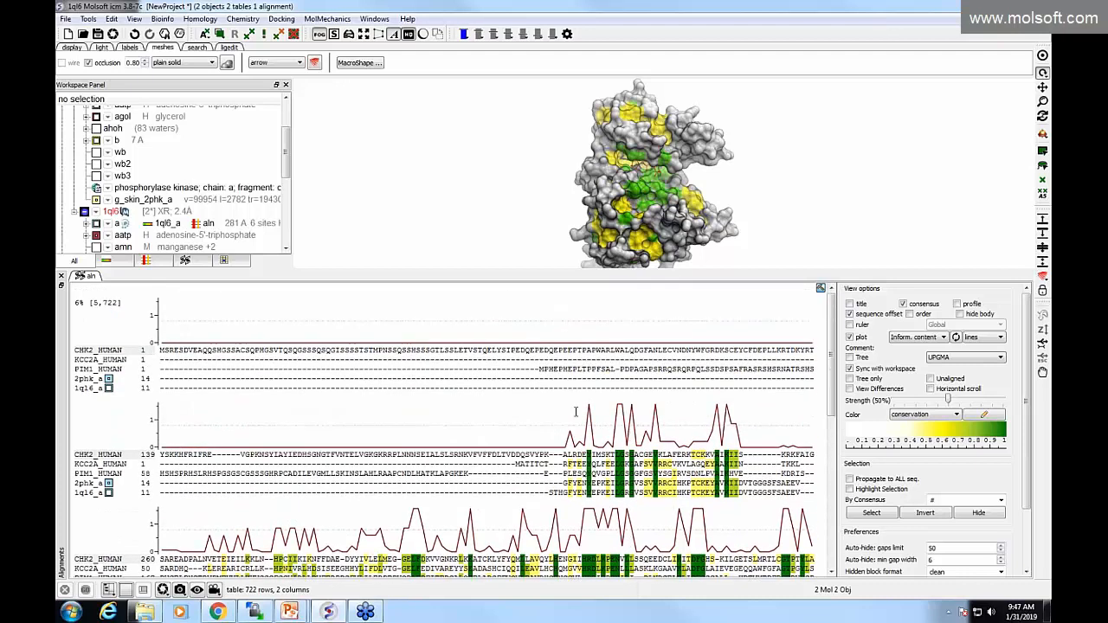
scroll(567, 414, down, 6)
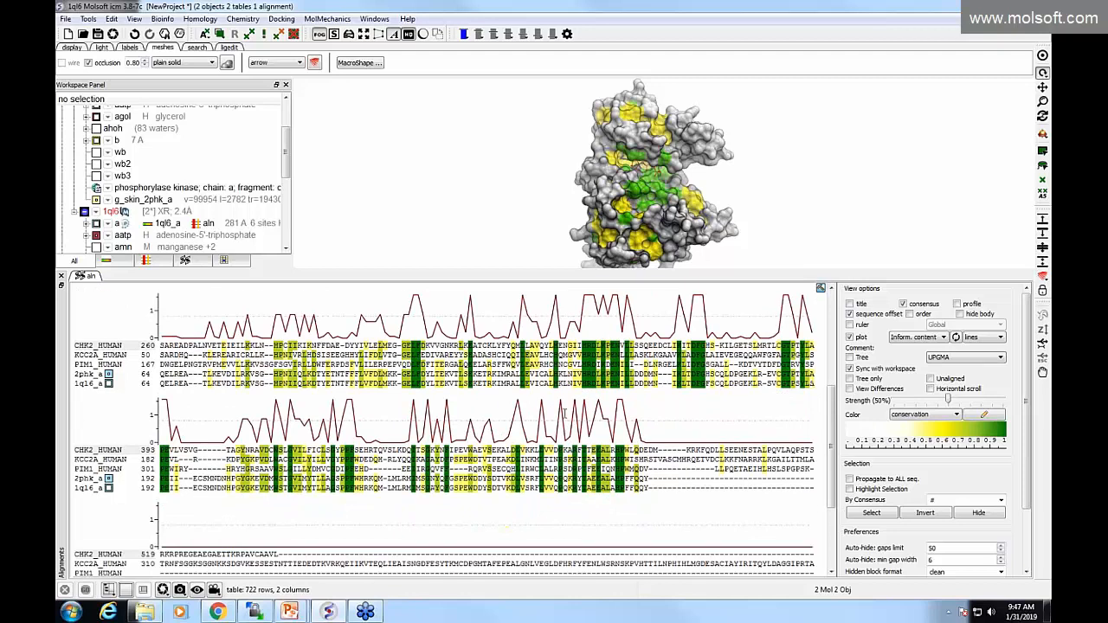
scroll(564, 413, up, 4)
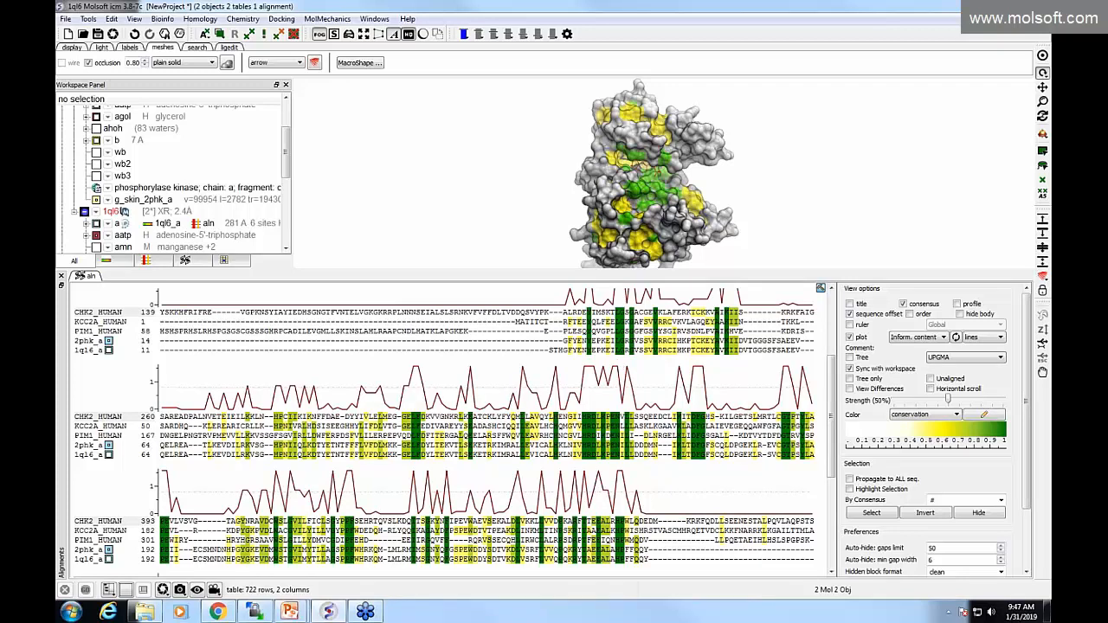
click(290, 612)
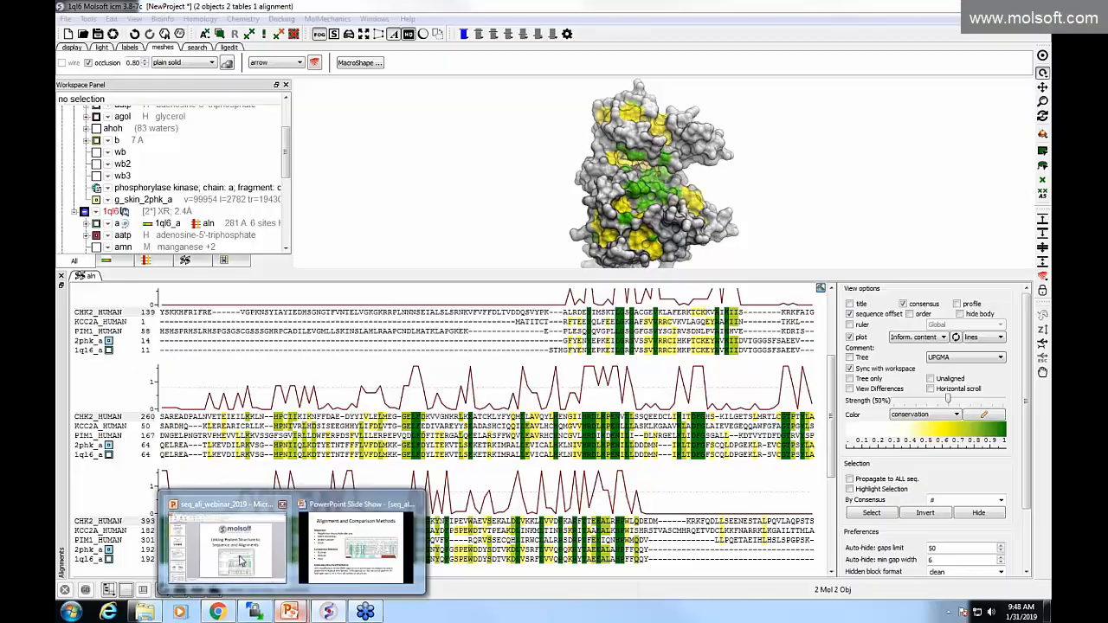
click(247, 578)
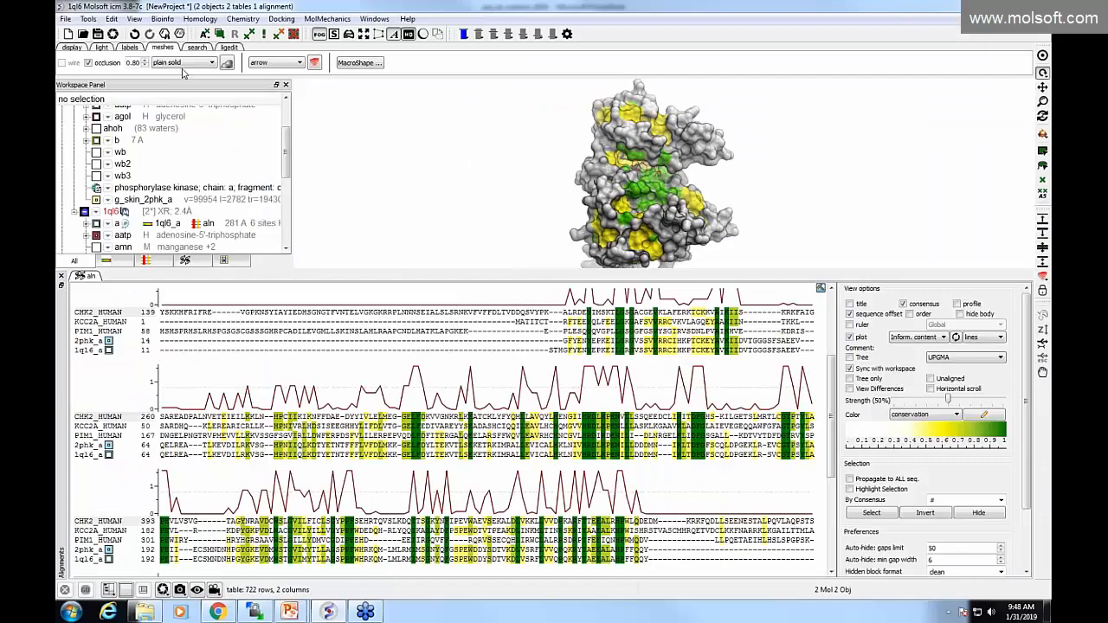
Examine the Multiple Sequence Alignment settings, including the available comparison matrices and gap penalties, without running an alignment
click(109, 19)
mouse_move(162, 19)
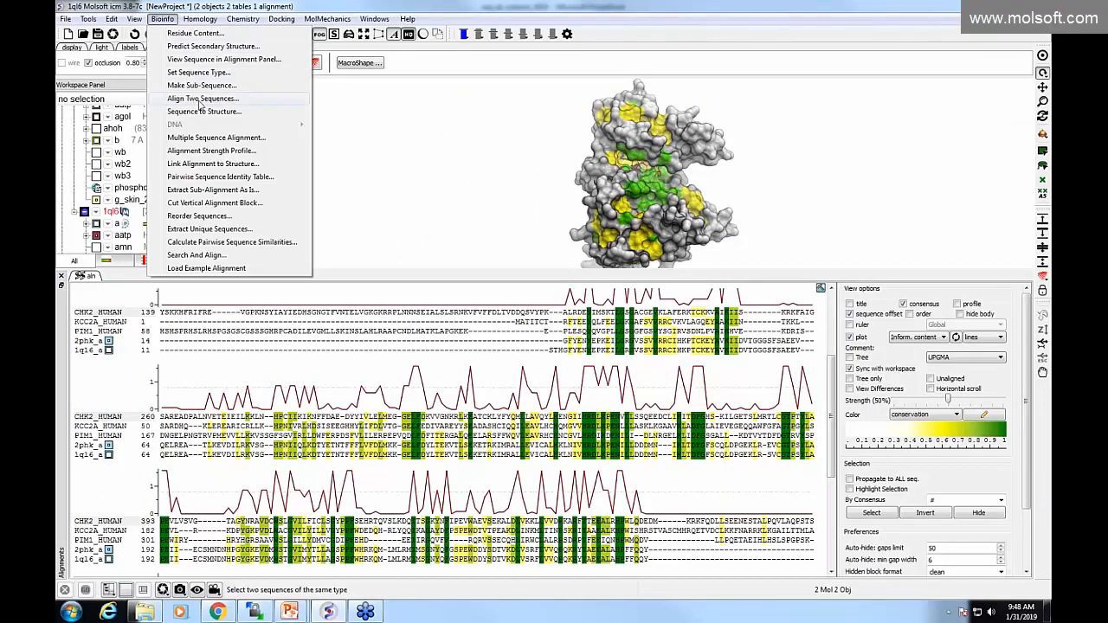
click(216, 140)
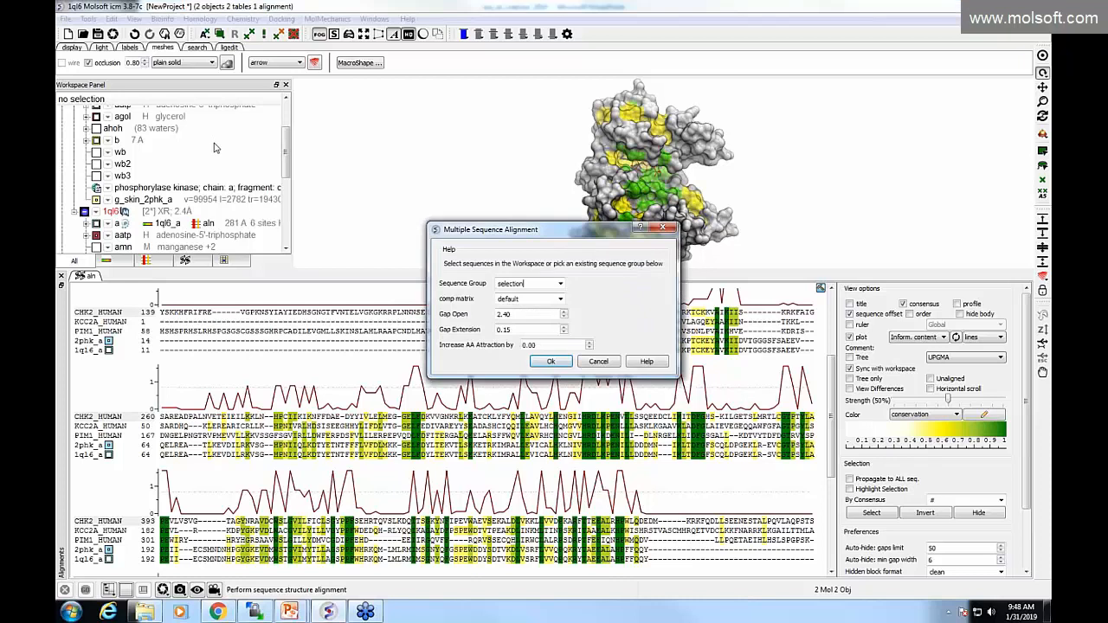
click(559, 298)
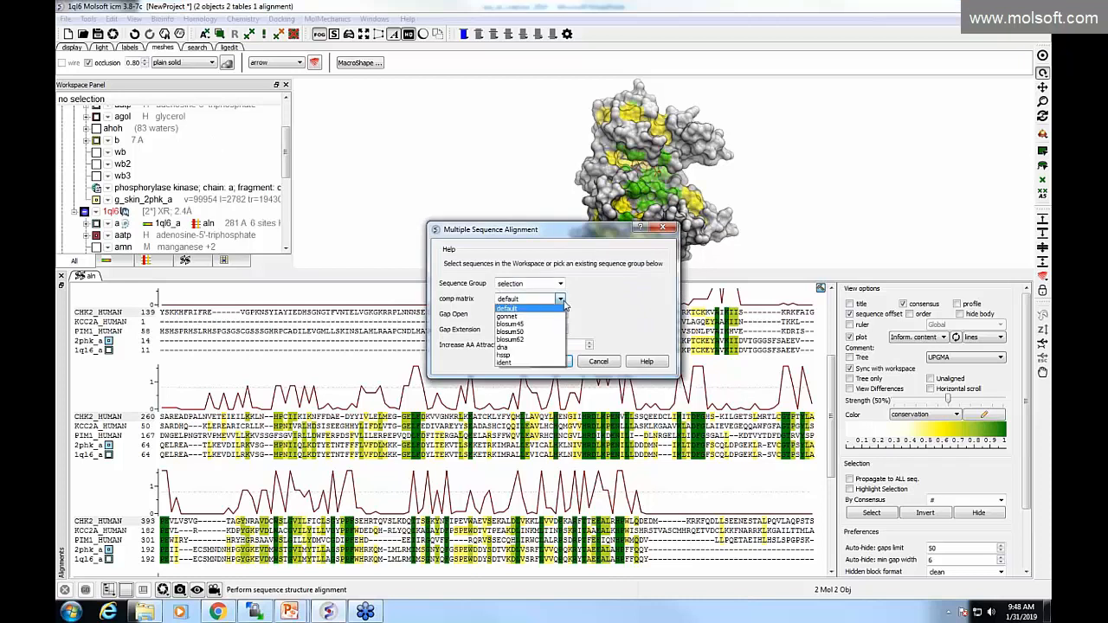
click(586, 322)
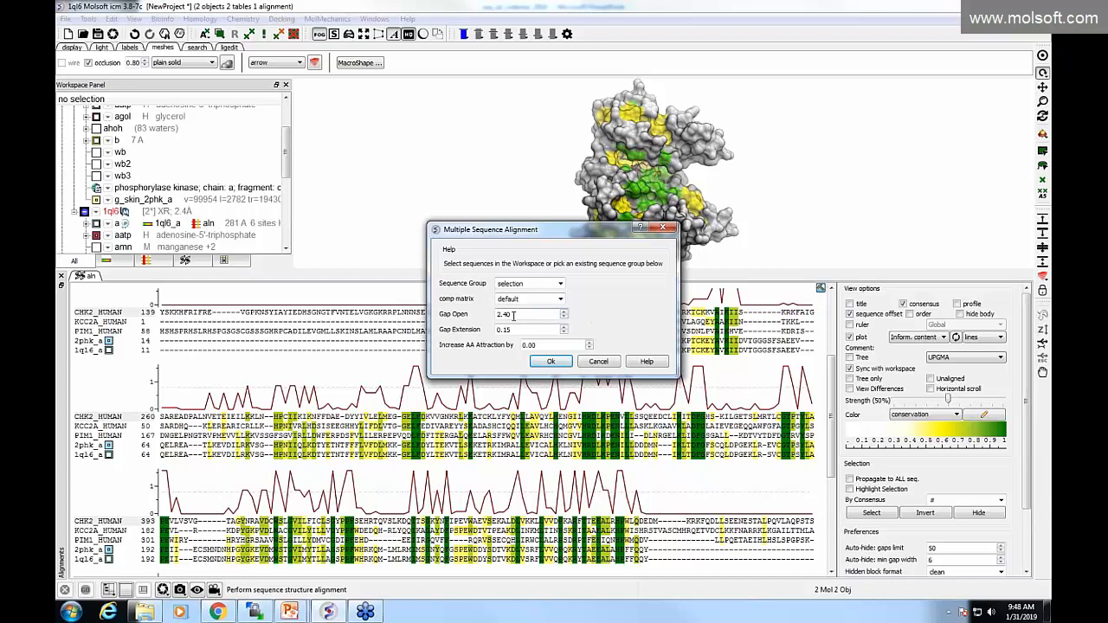
drag(512, 314, 502, 315)
click(599, 362)
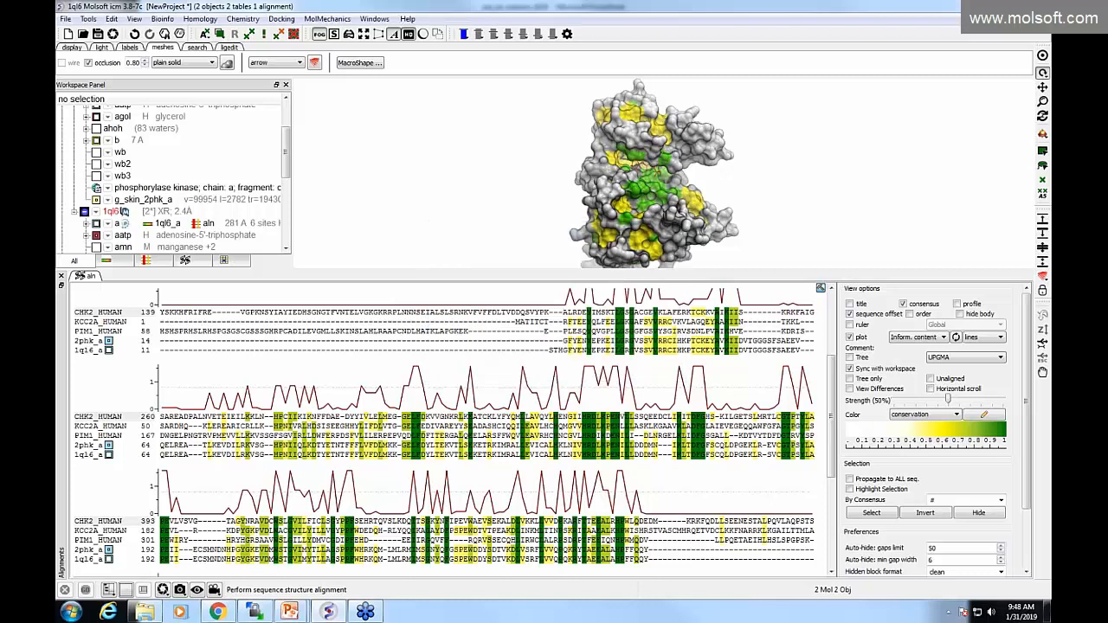
click(162, 19)
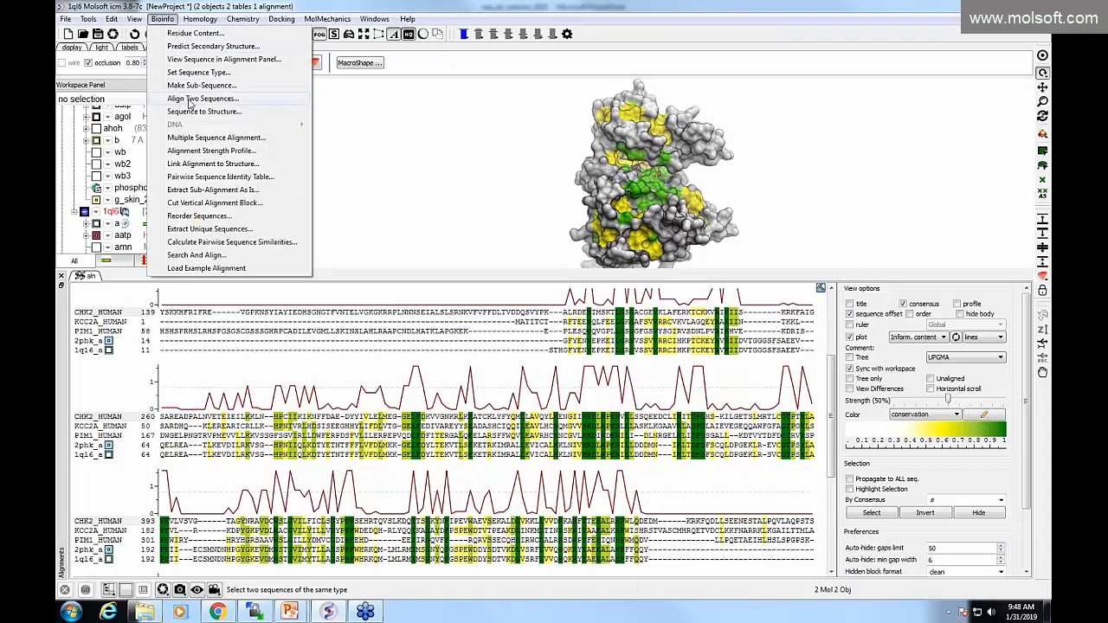
click(458, 210)
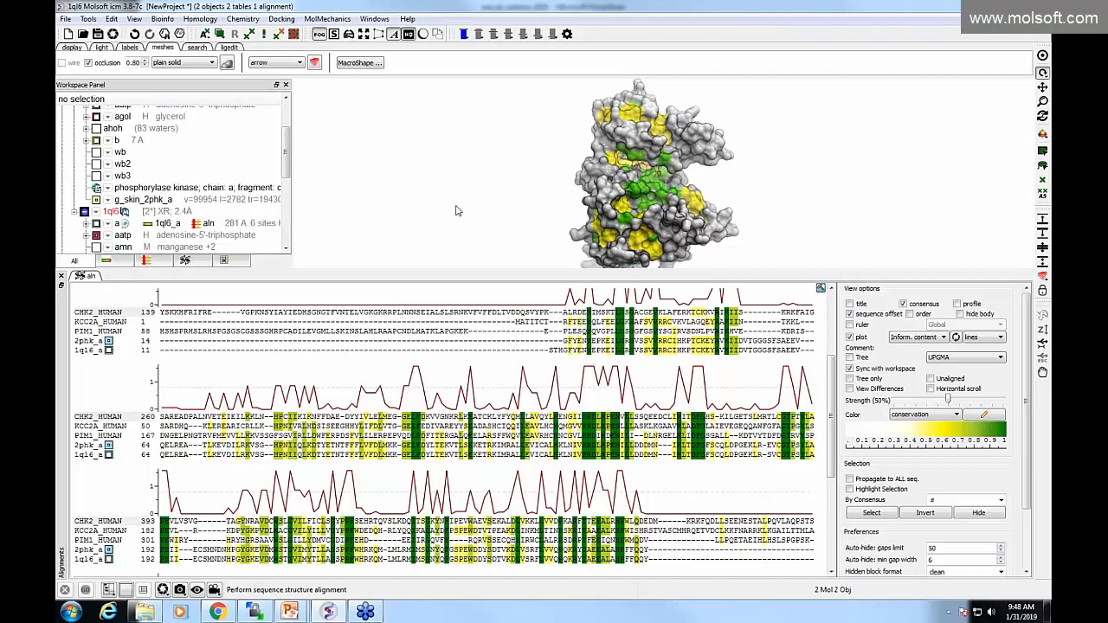
key(alt+Tab)
key(alt+Tab)
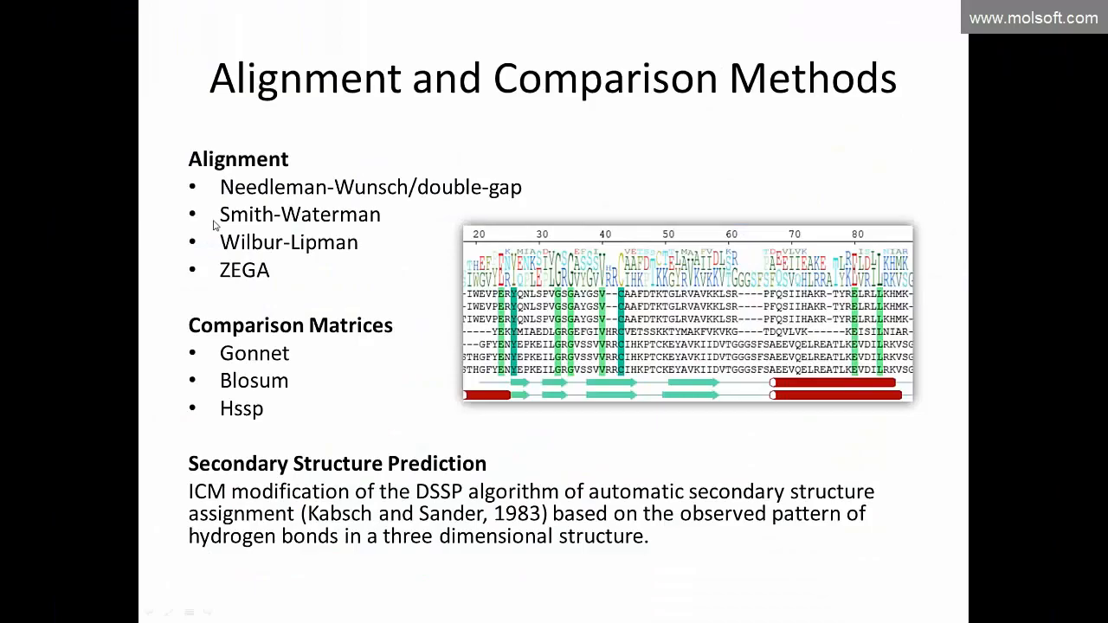
click(293, 208)
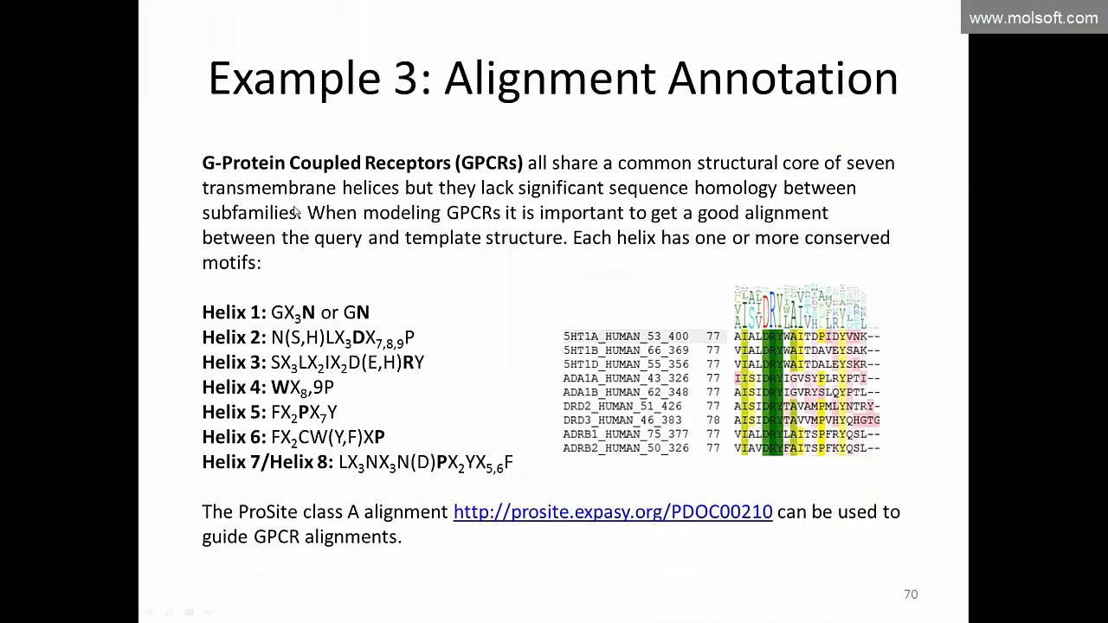
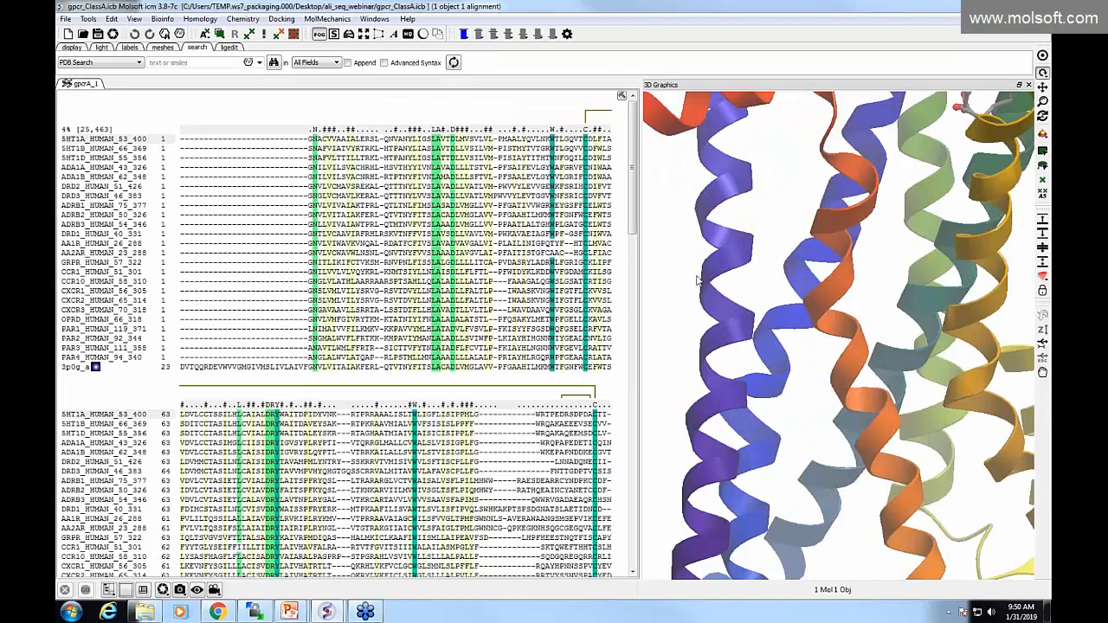
Turn on high-quality rendering and antialiasing for the ribbon structure, with the whole receptor in view
scroll(665, 242, down, 5)
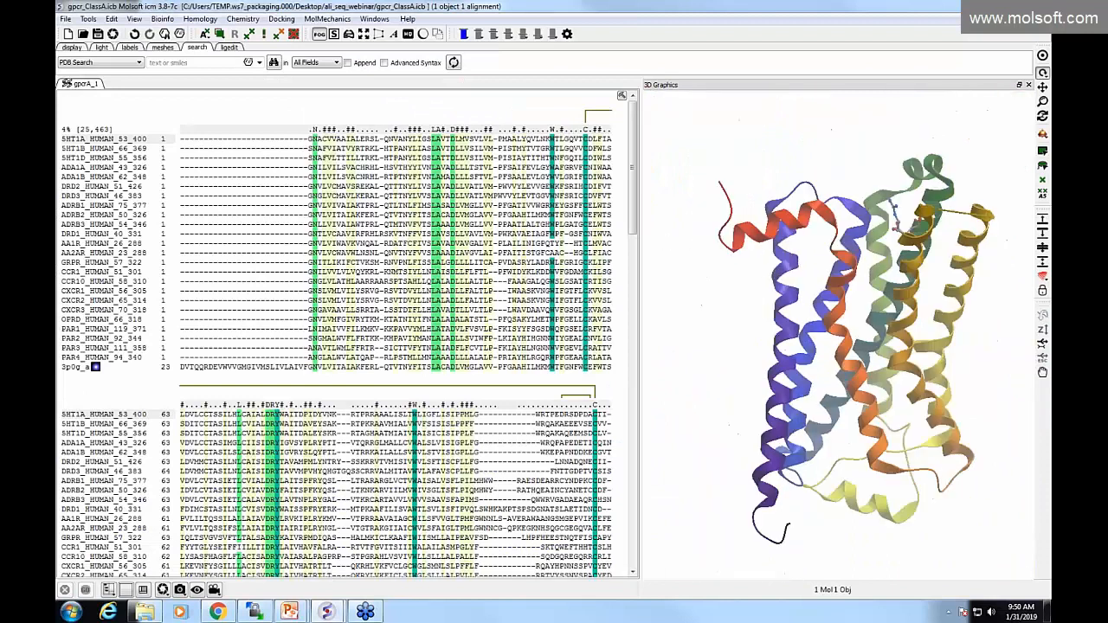
click(408, 34)
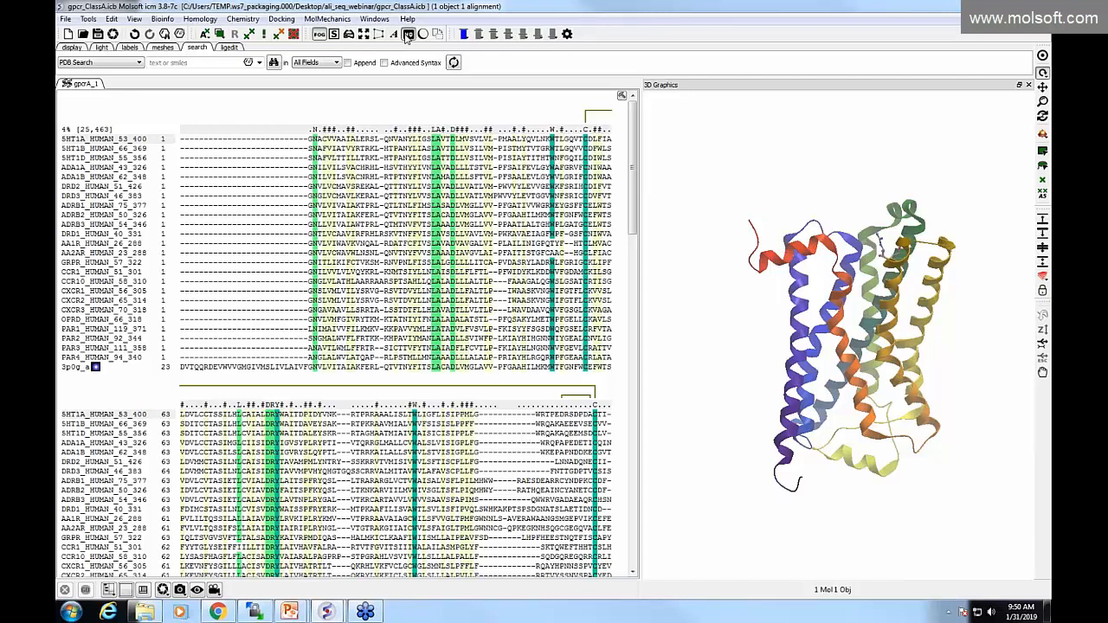
click(394, 34)
mouse_move(668, 360)
mouse_down()
mouse_move(678, 327)
mouse_move(682, 347)
mouse_up()
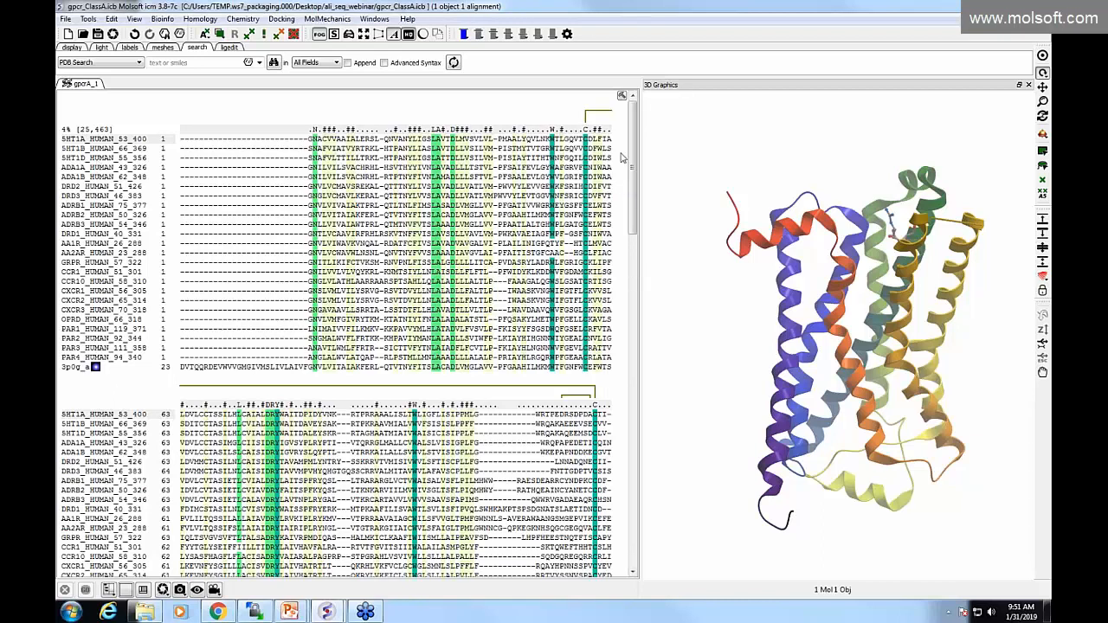
Display the secondary structure of 3p0g_a beneath the gpcrA_1 alignment and show the sequence profile above it
click(621, 95)
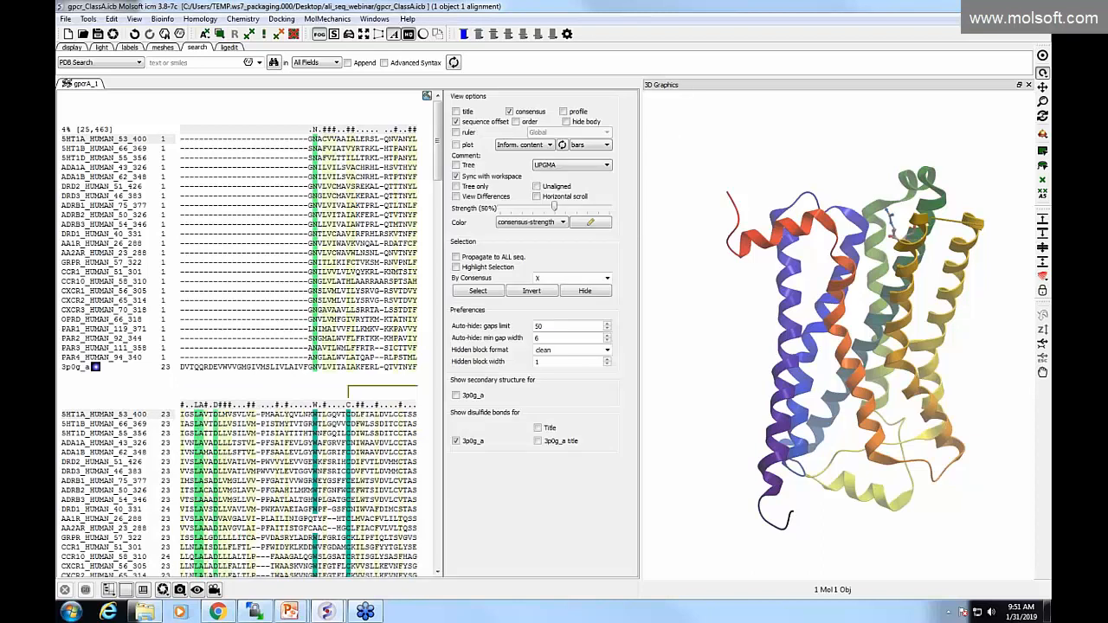
drag(645, 141, 822, 173)
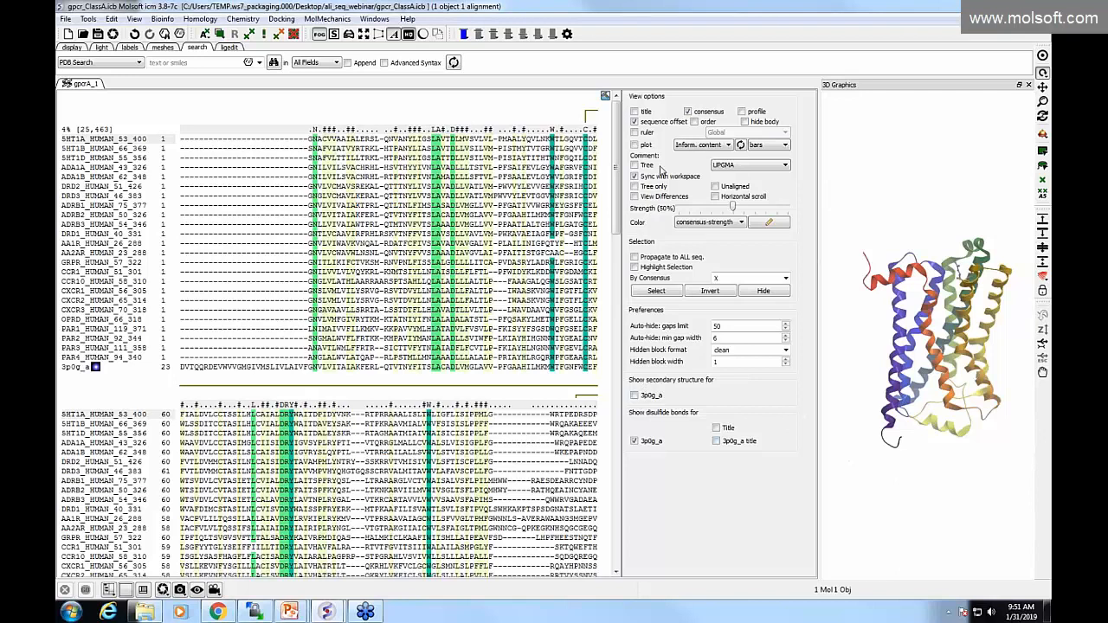
click(633, 395)
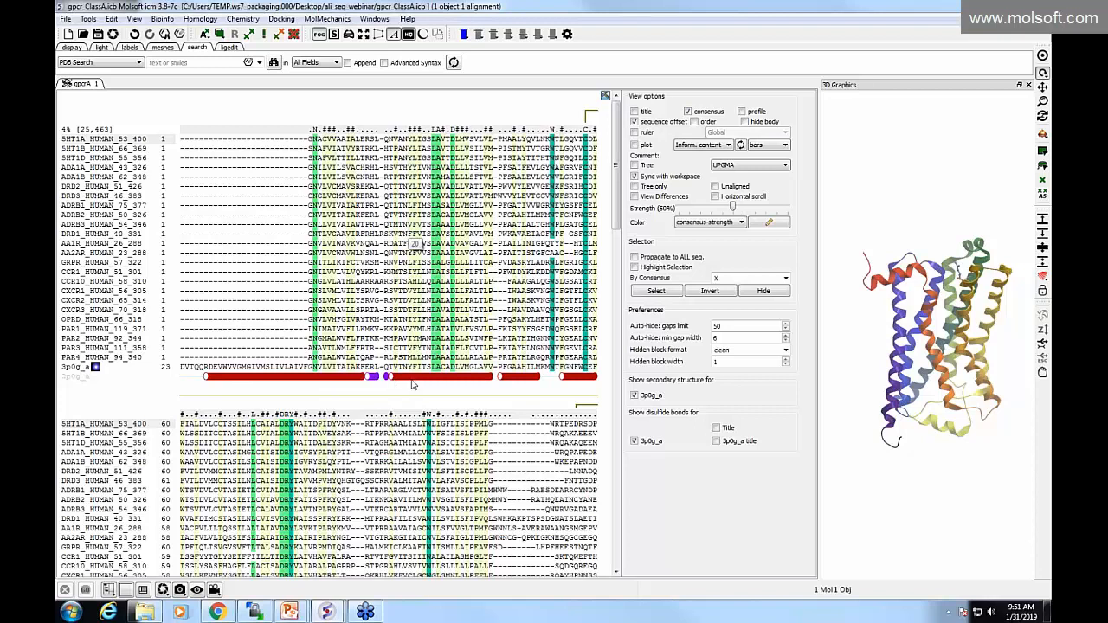
scroll(469, 389, down, 8)
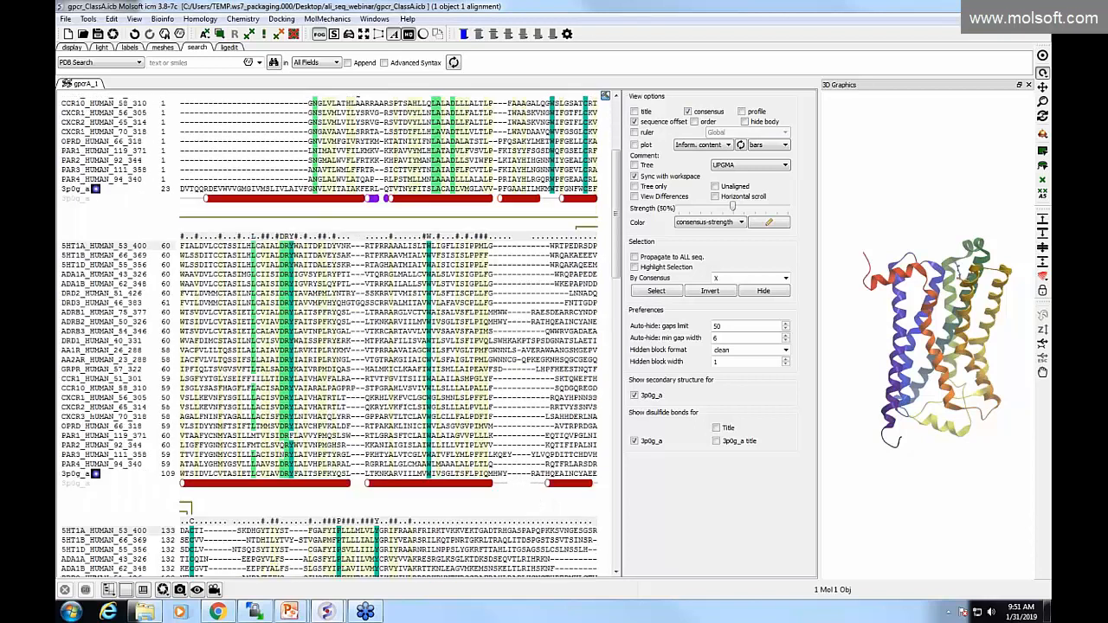
scroll(448, 395, up, 8)
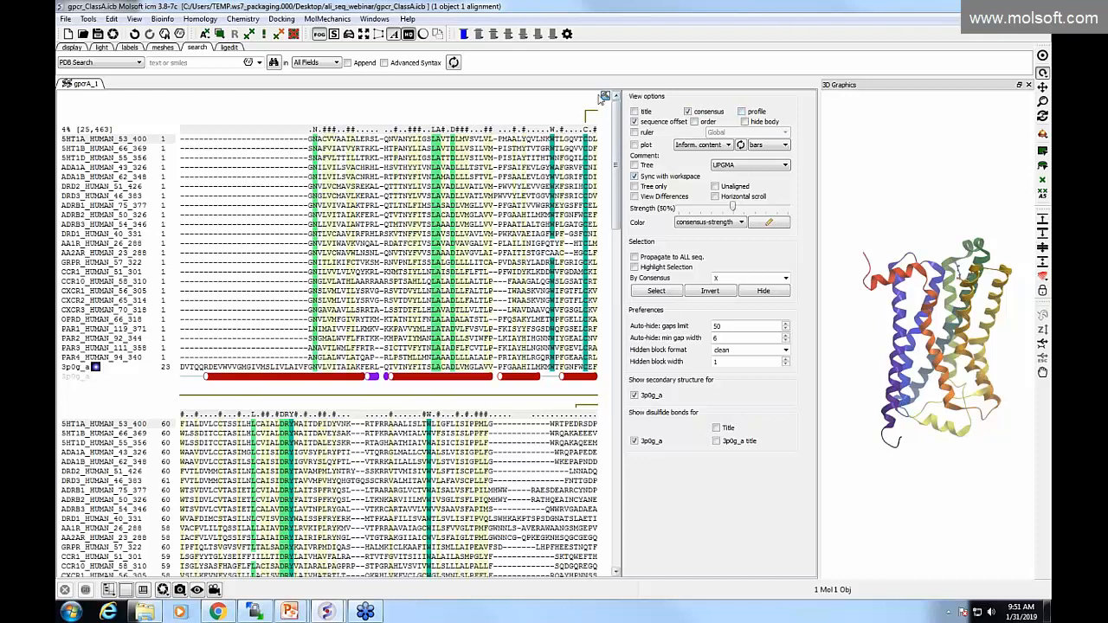
click(743, 112)
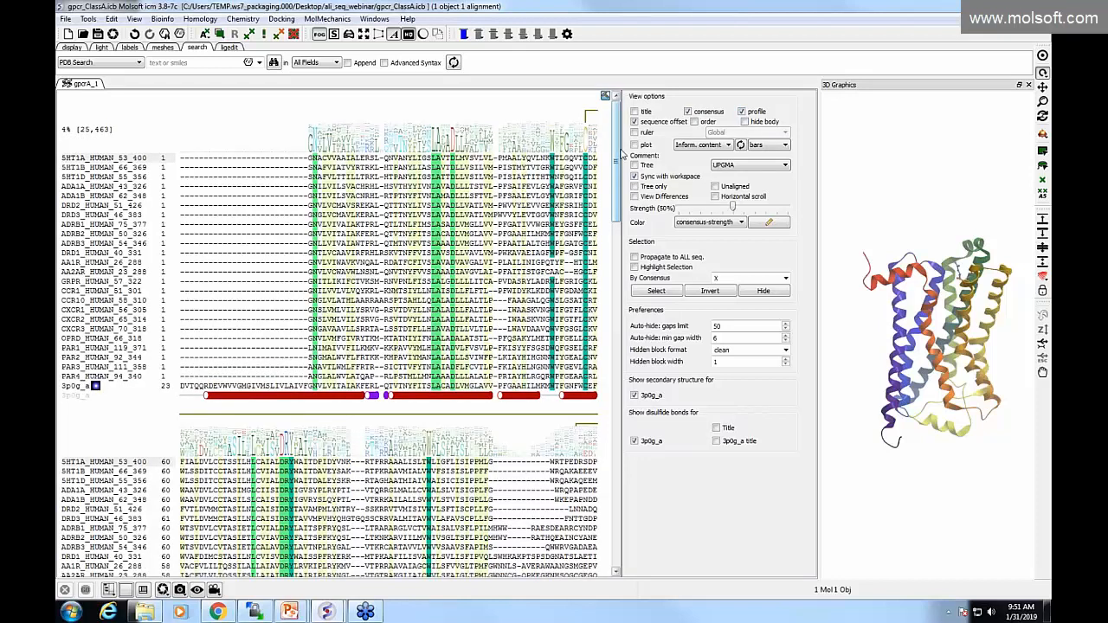
Close the 3D Graphics window to widen the alignment, and temporarily select the conserved DRY motif columns
click(1028, 85)
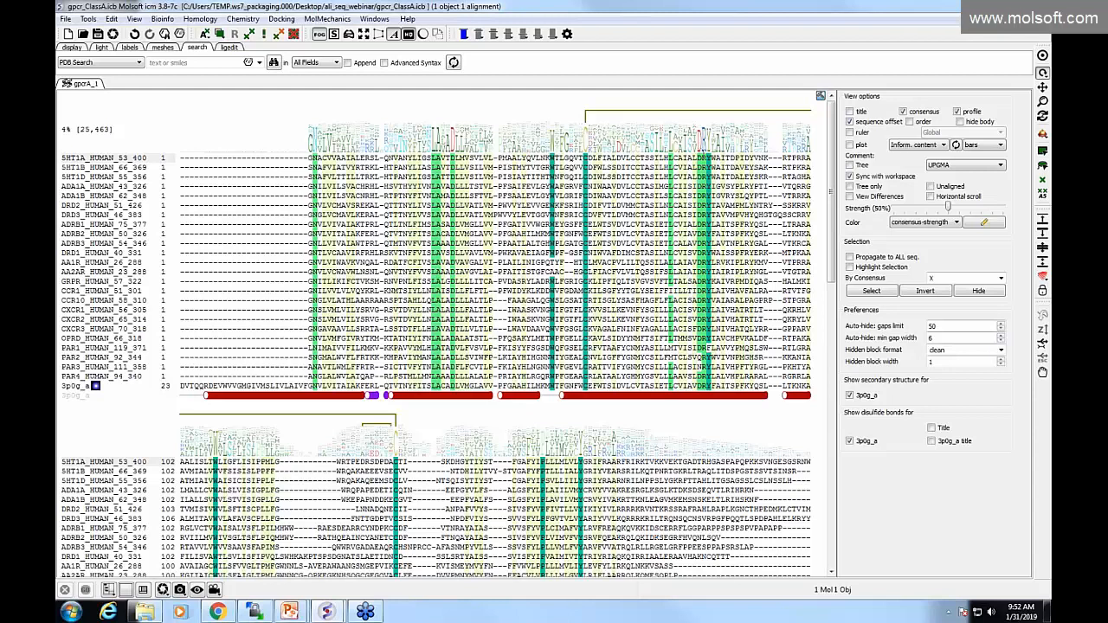
click(702, 178)
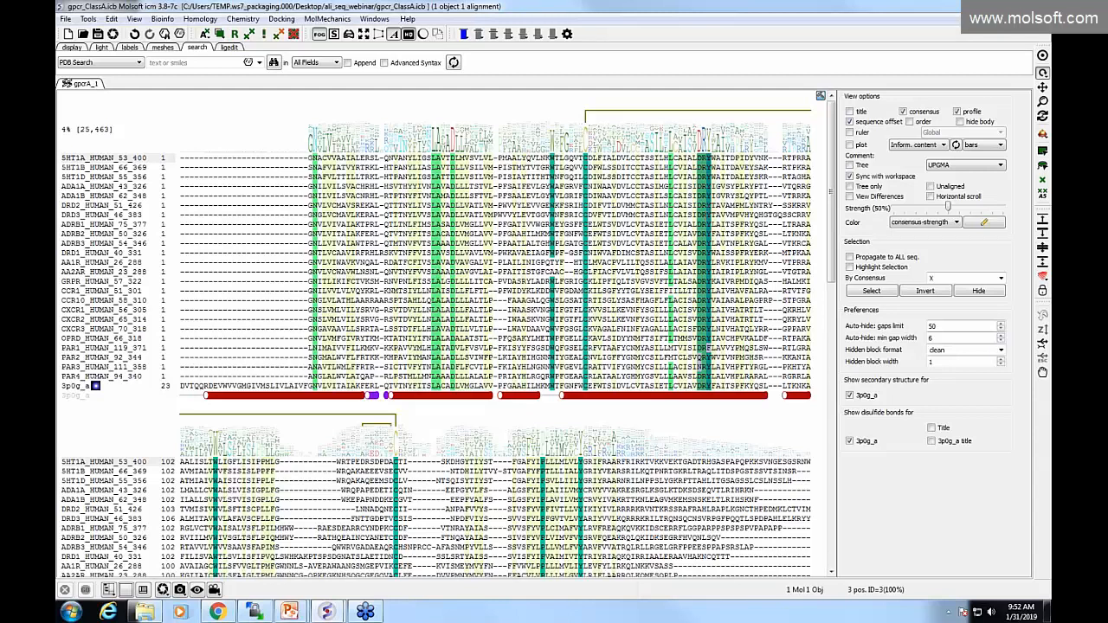
click(704, 214)
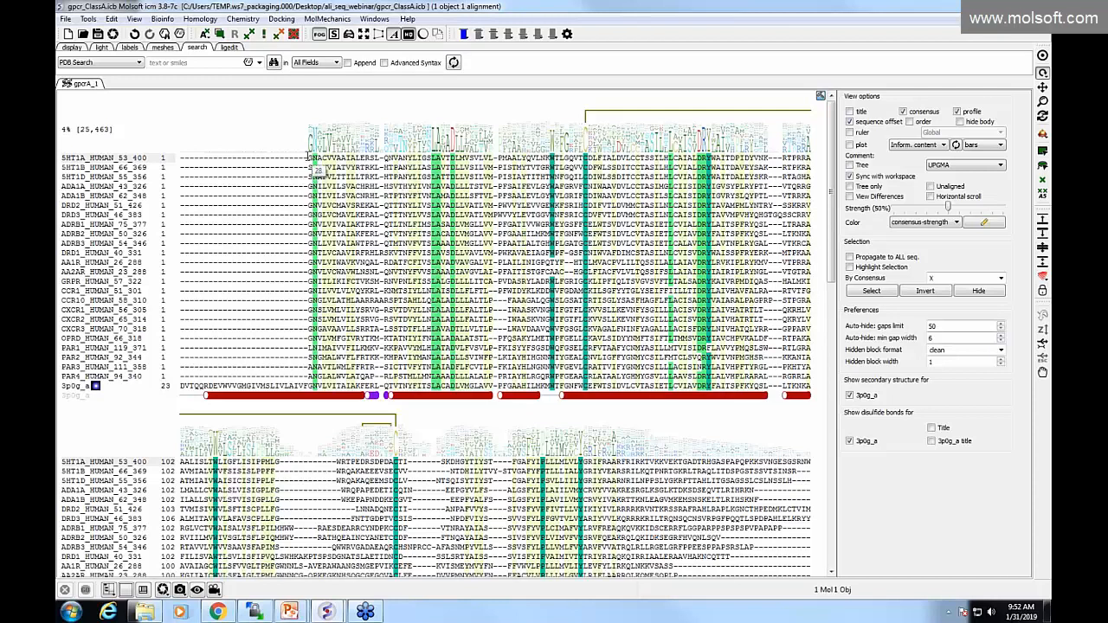
Draw a red box around the first conserved block, from the GN motif through the LAxxD region, across all sequences
drag(308, 154, 463, 394)
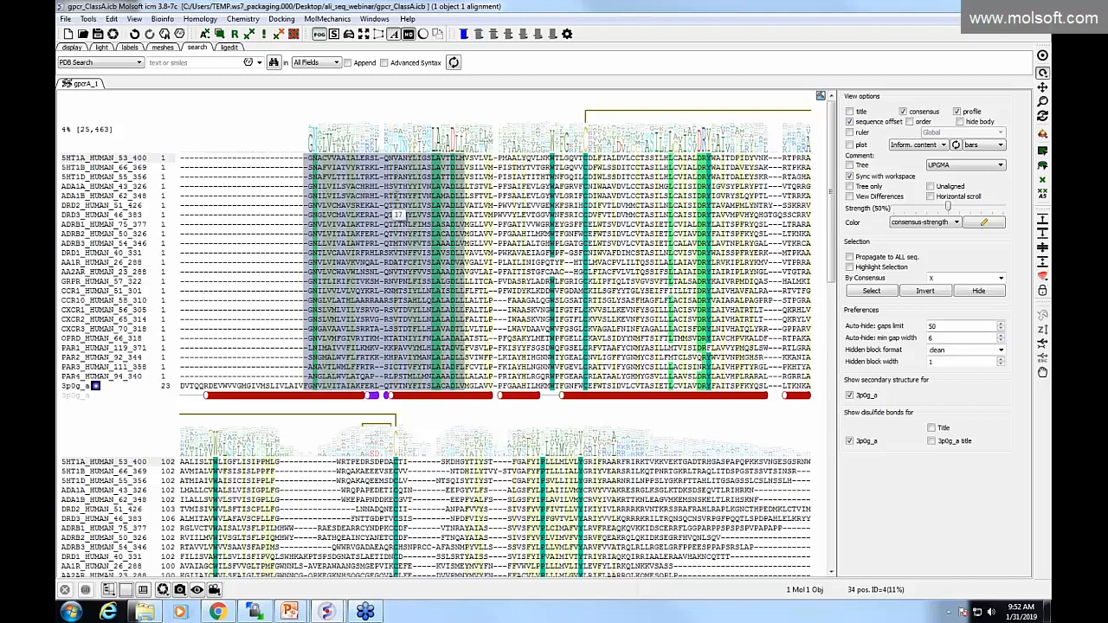
right_click(386, 193)
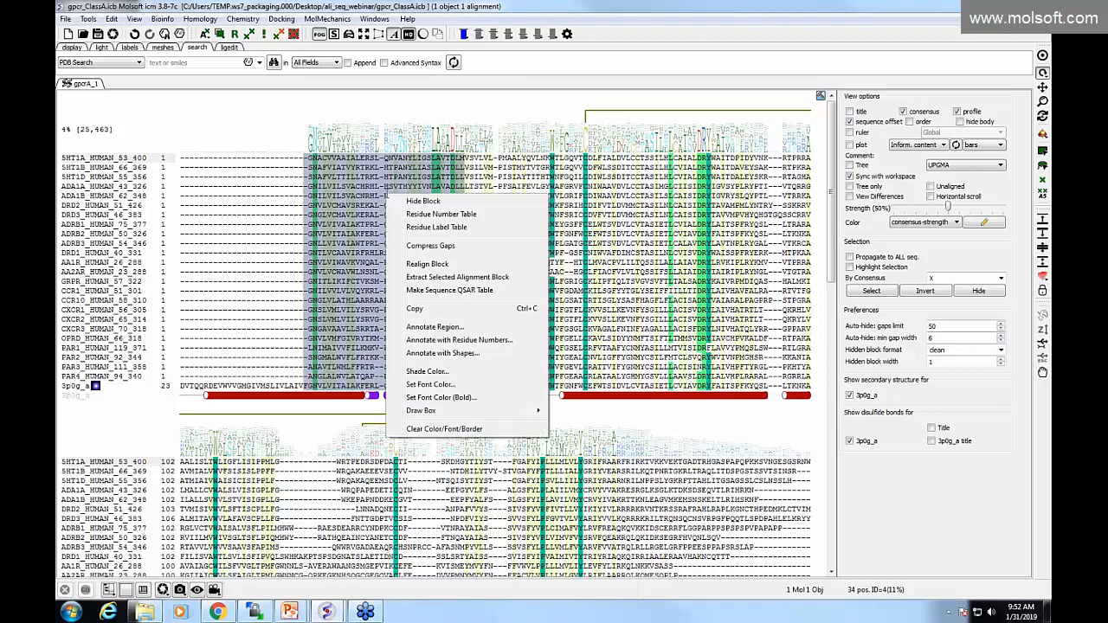
mouse_move(431, 412)
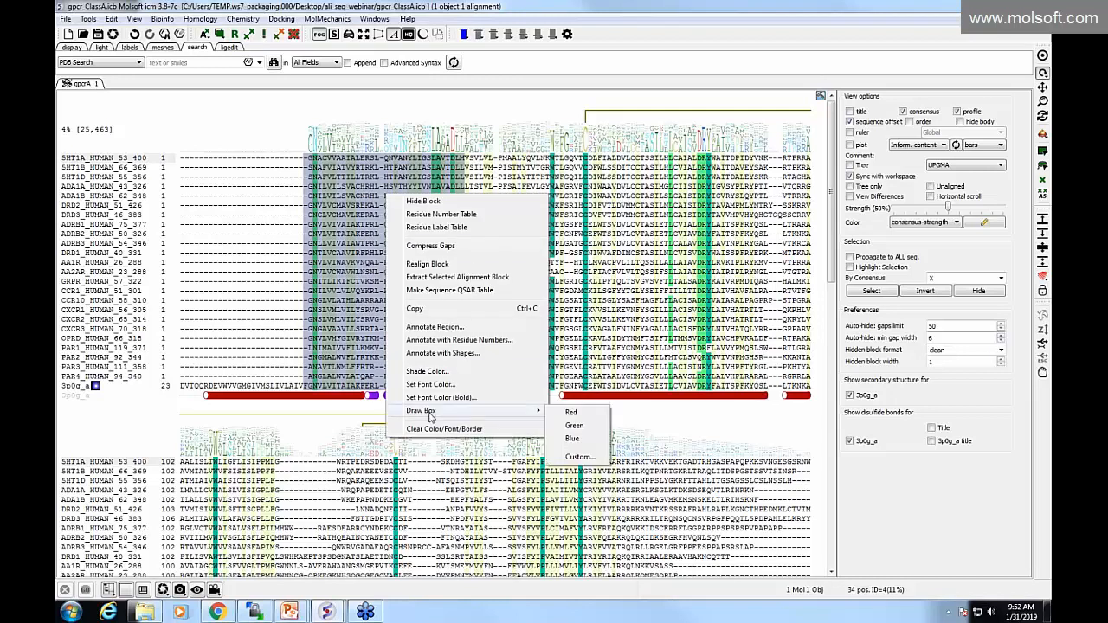
click(563, 418)
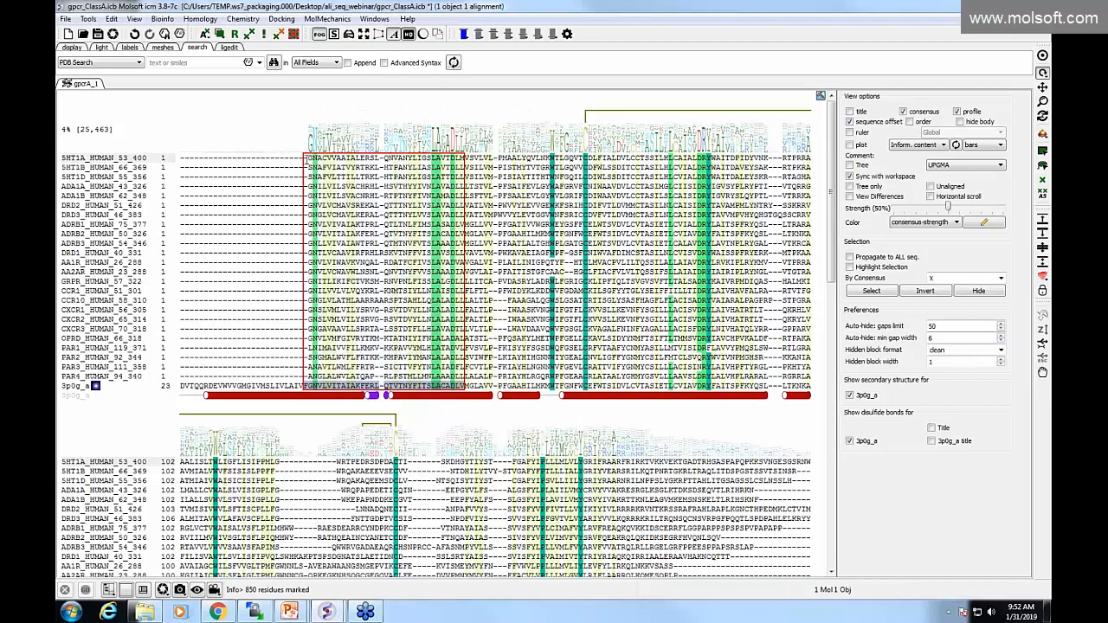
Shade the red-boxed alignment block yellow across all sequences
drag(306, 160, 464, 391)
right_click(443, 358)
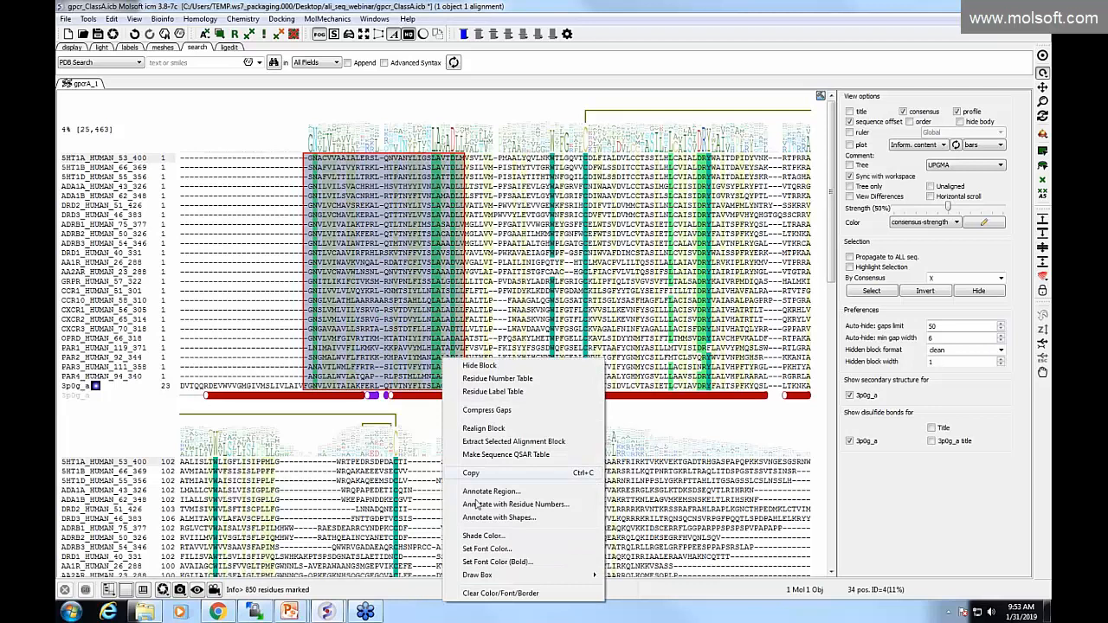
click(498, 537)
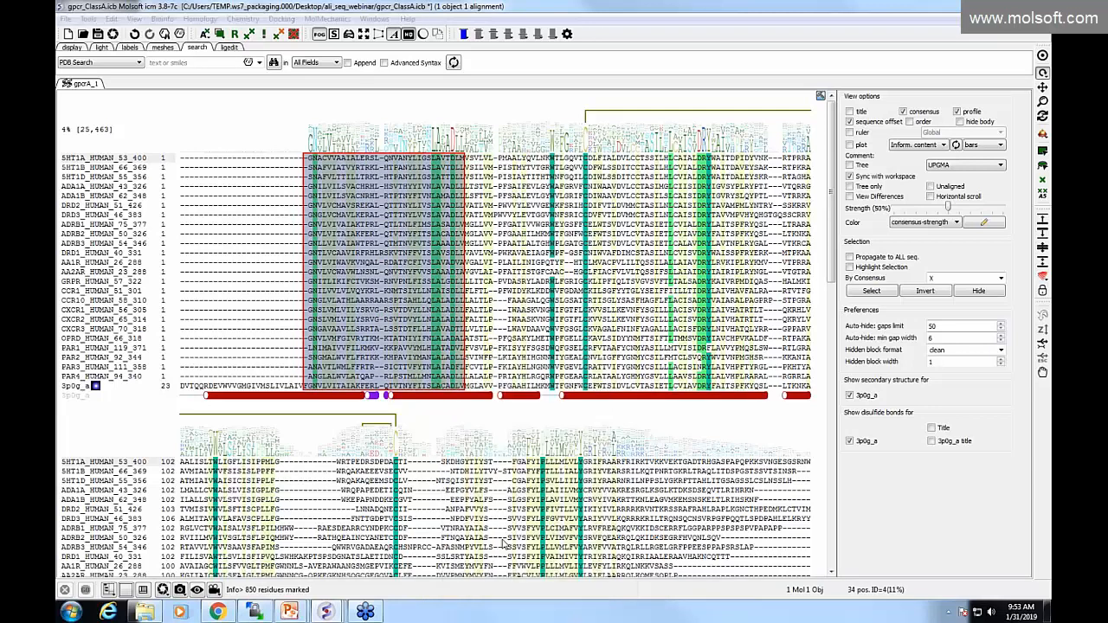
click(536, 264)
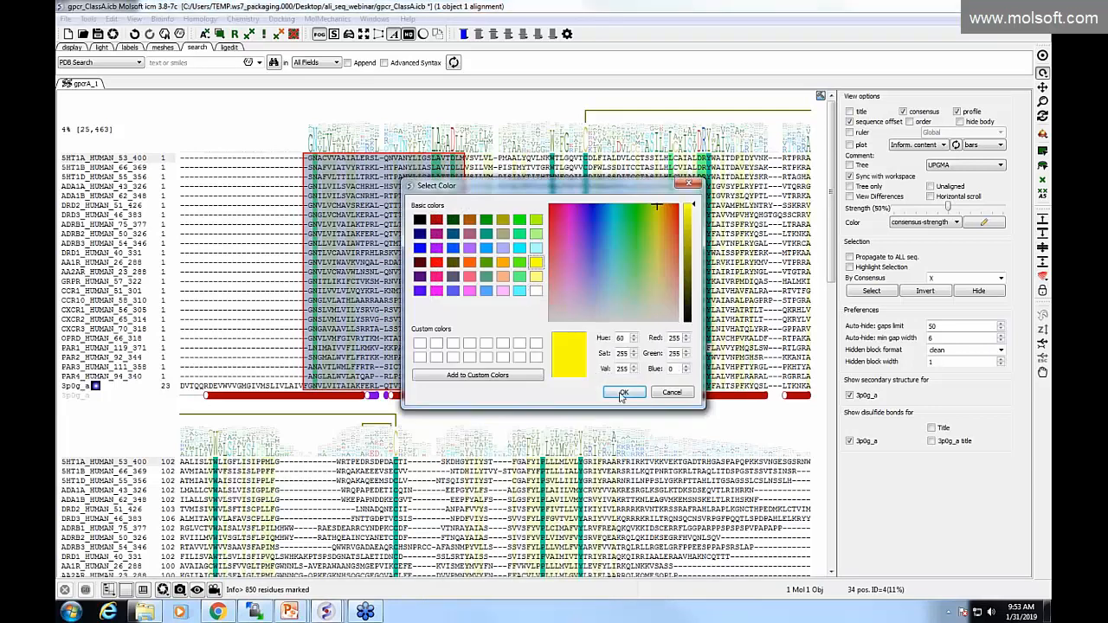
click(622, 393)
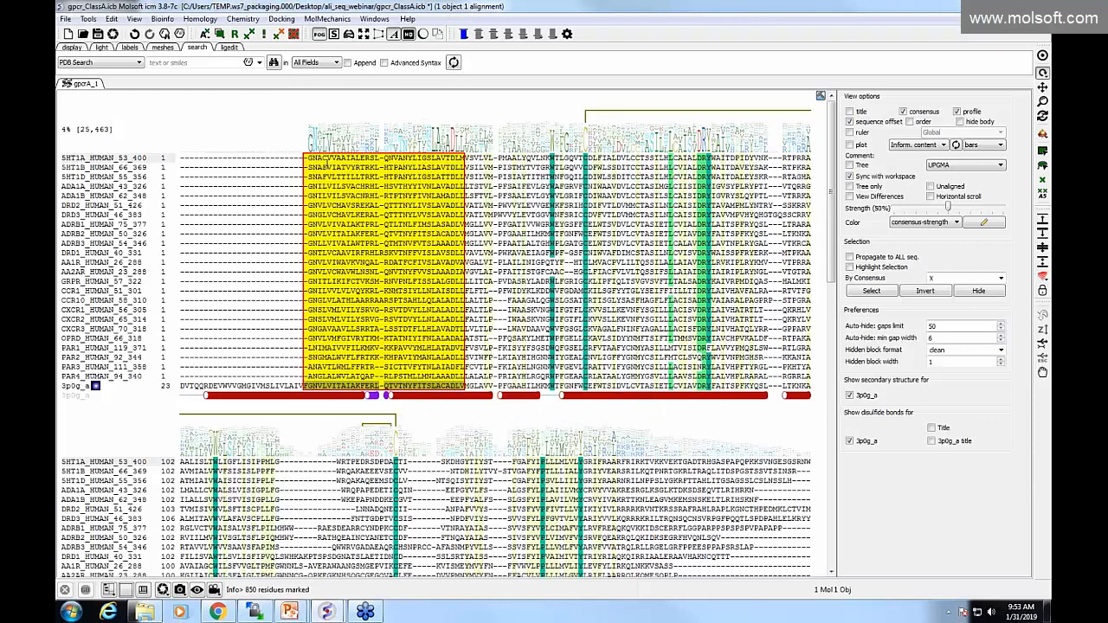
Set the font color of the residues in the yellow-shaded block to white
drag(306, 159, 459, 387)
right_click(445, 368)
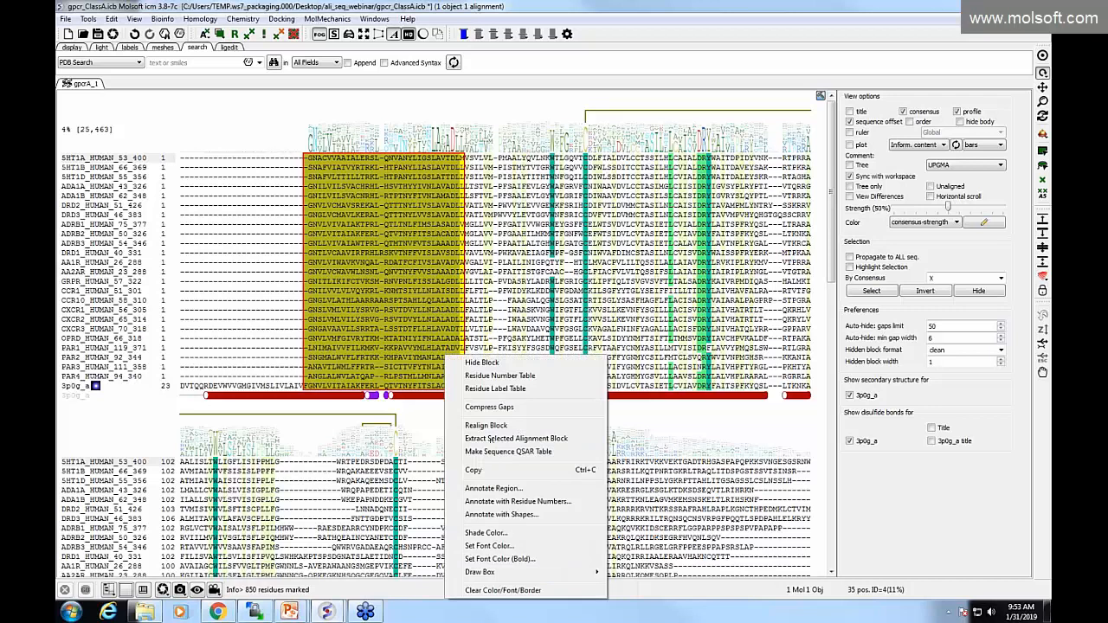
click(489, 546)
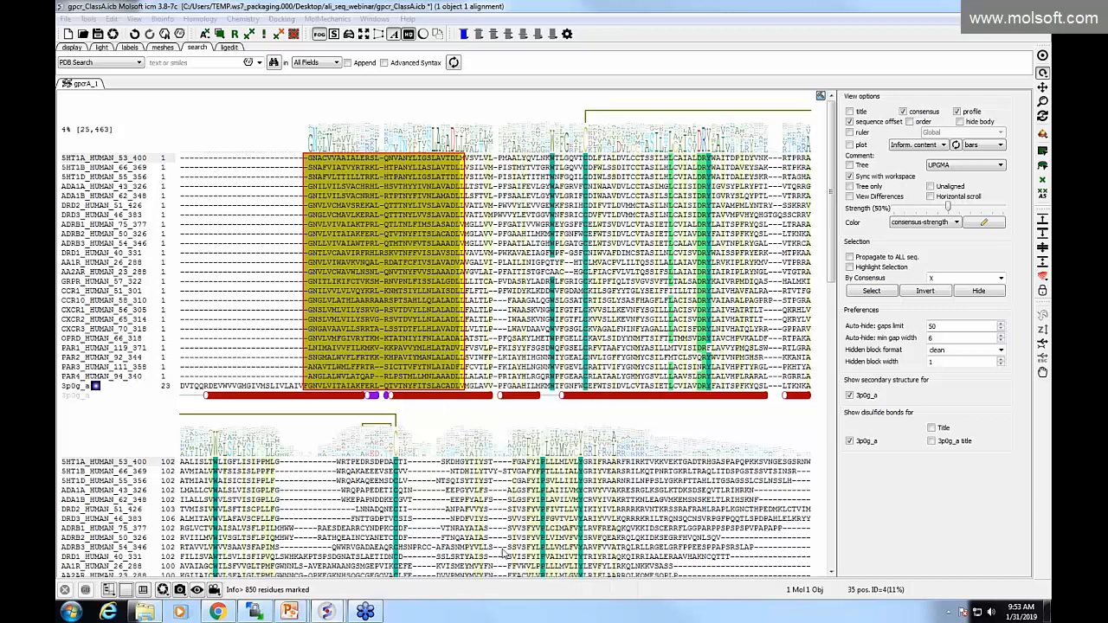
click(537, 290)
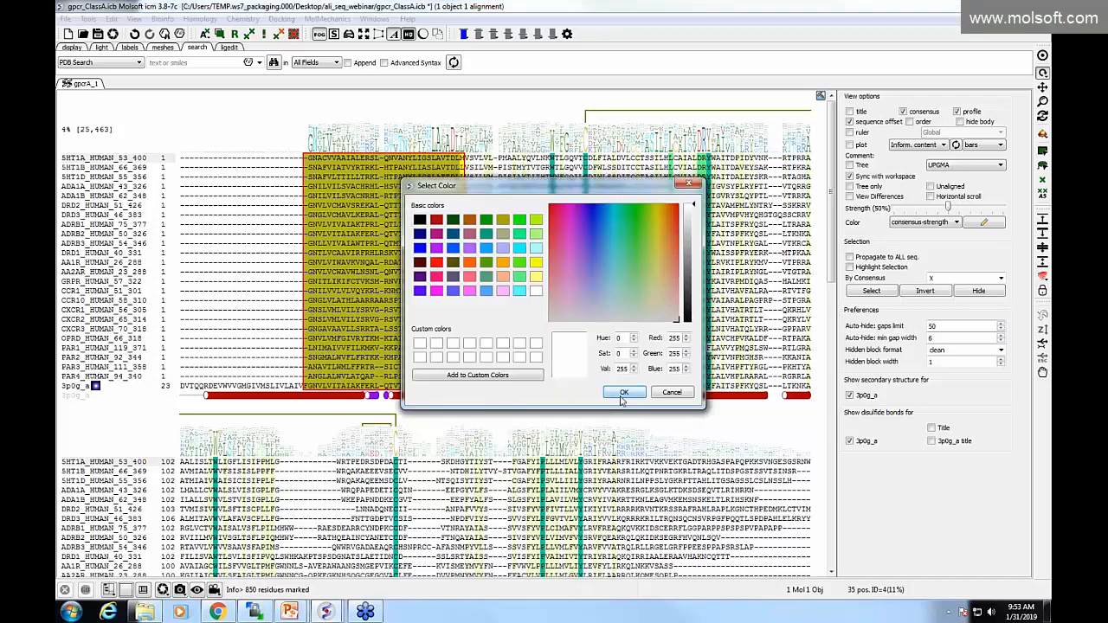
click(621, 392)
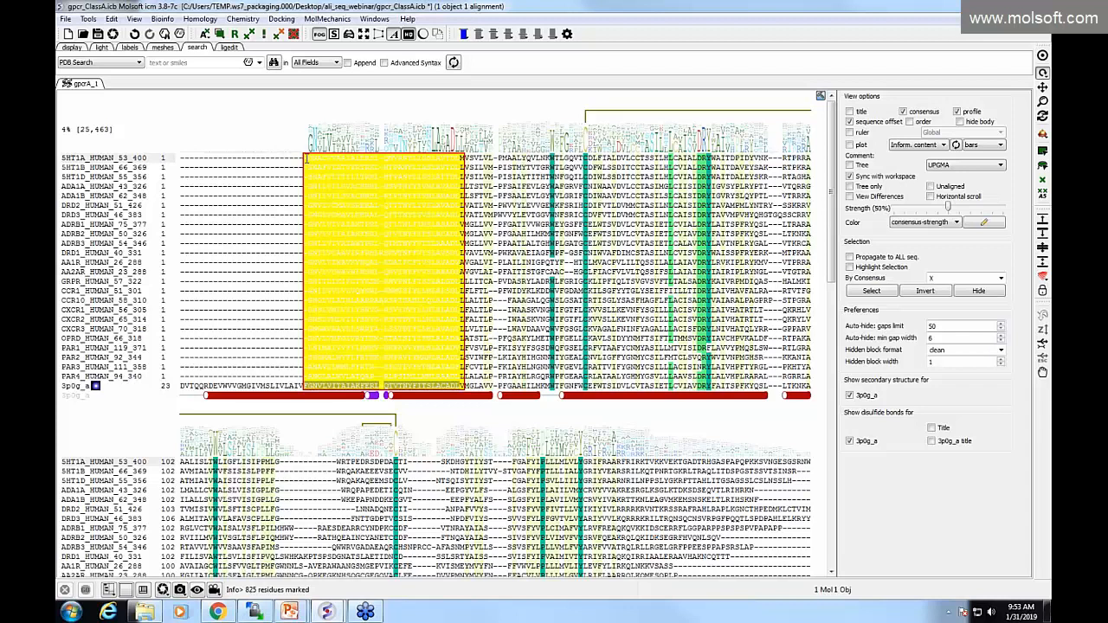
Try to set the font of the residues in the yellow-shaded block to bold black
drag(306, 159, 463, 381)
right_click(463, 381)
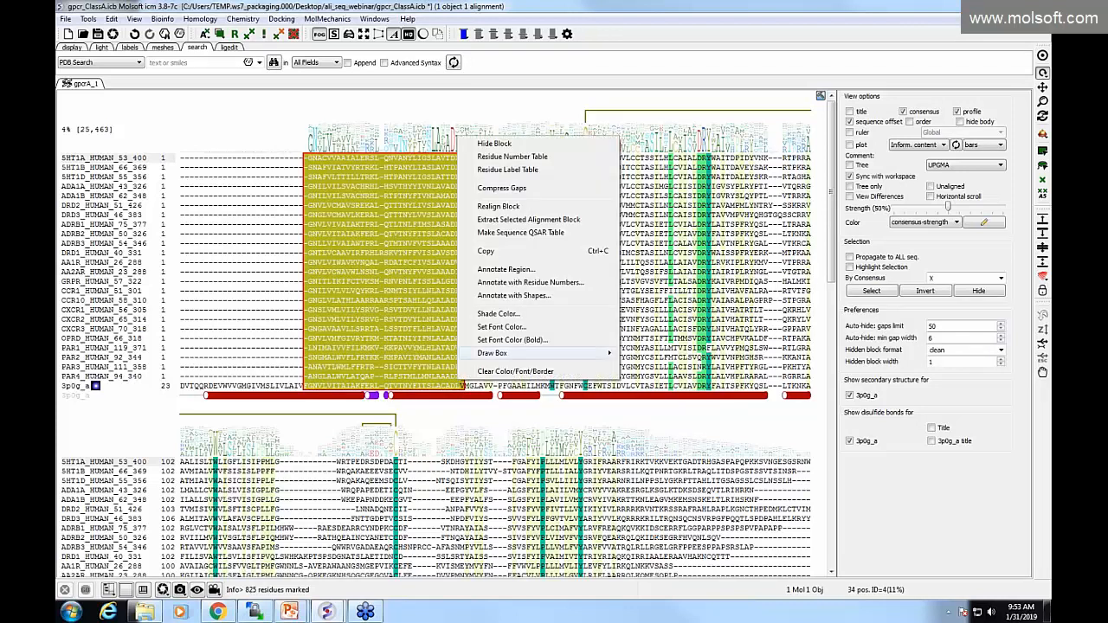
click(552, 339)
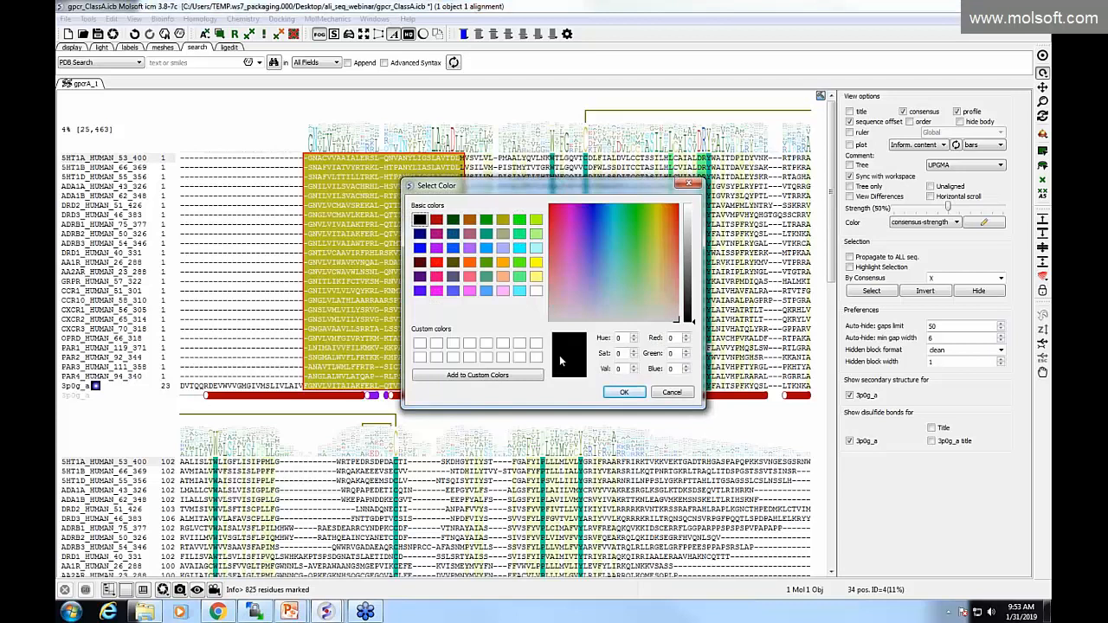
click(419, 234)
click(419, 219)
click(621, 391)
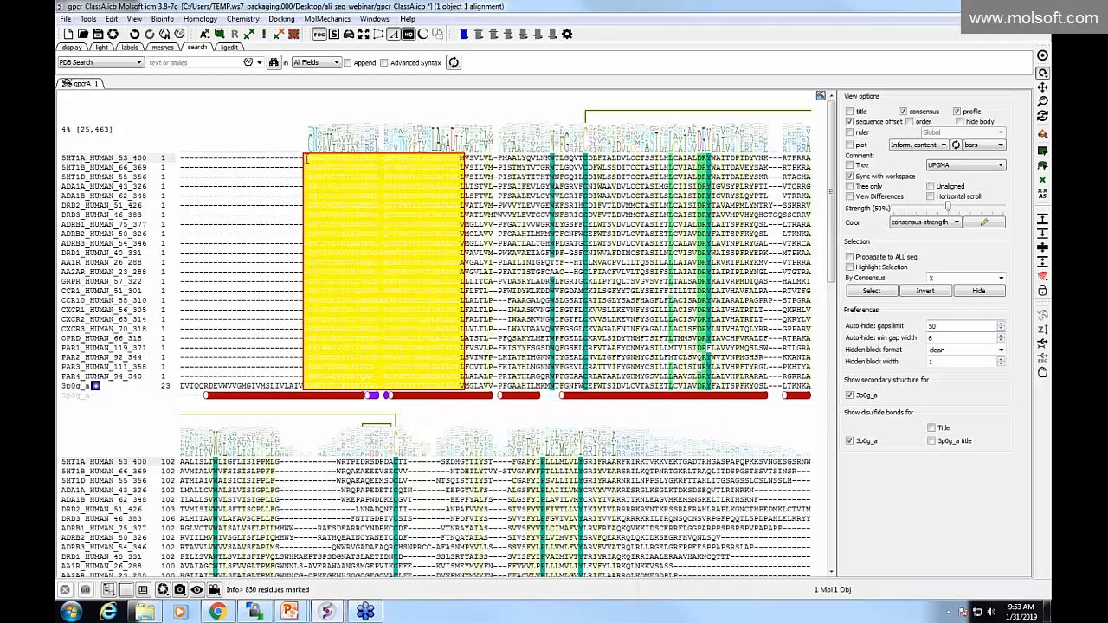
Clear the color, font and border formatting from the yellow-shaded, red-boxed block across all sequences
drag(328, 173, 468, 394)
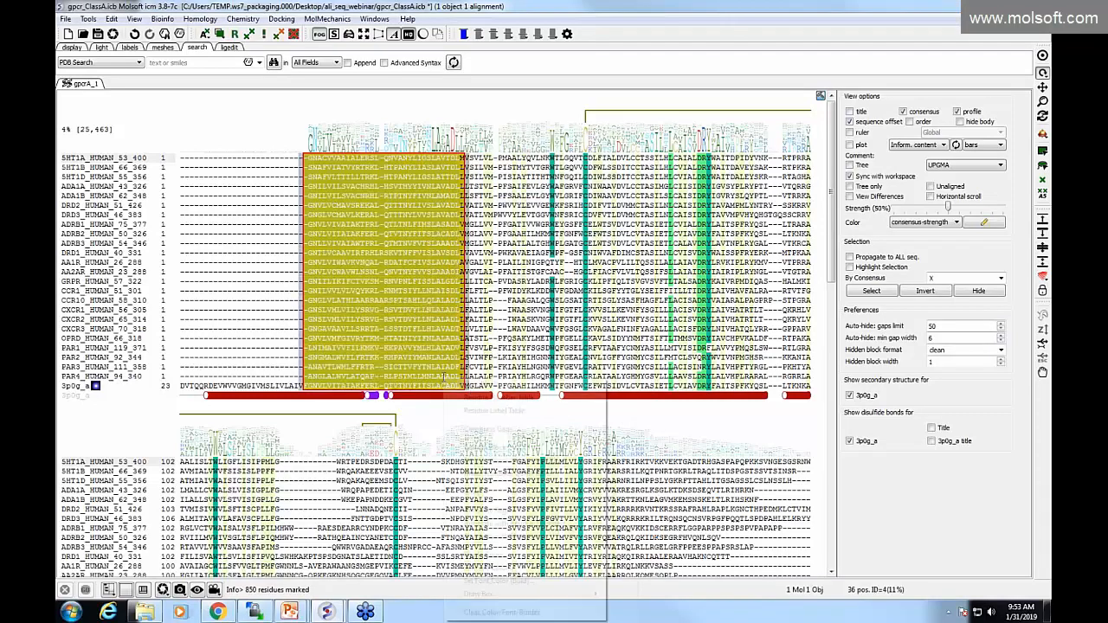
right_click(446, 379)
click(510, 613)
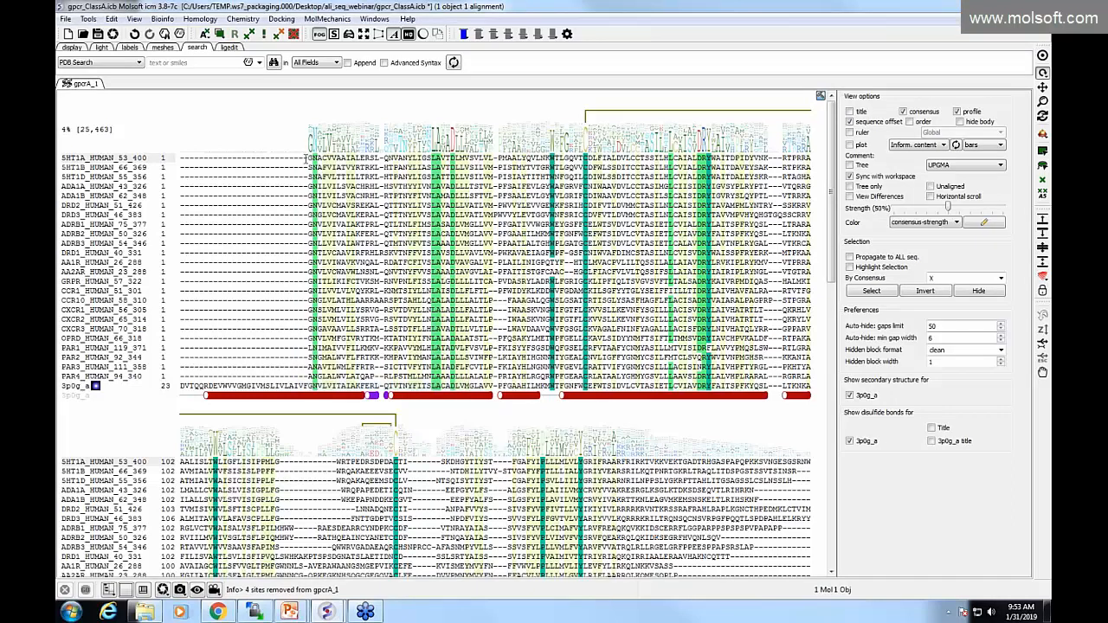
Set a bold black font for the first conserved block, from the GN motif to the LA columns, across all sequences
drag(309, 158, 445, 404)
right_click(412, 343)
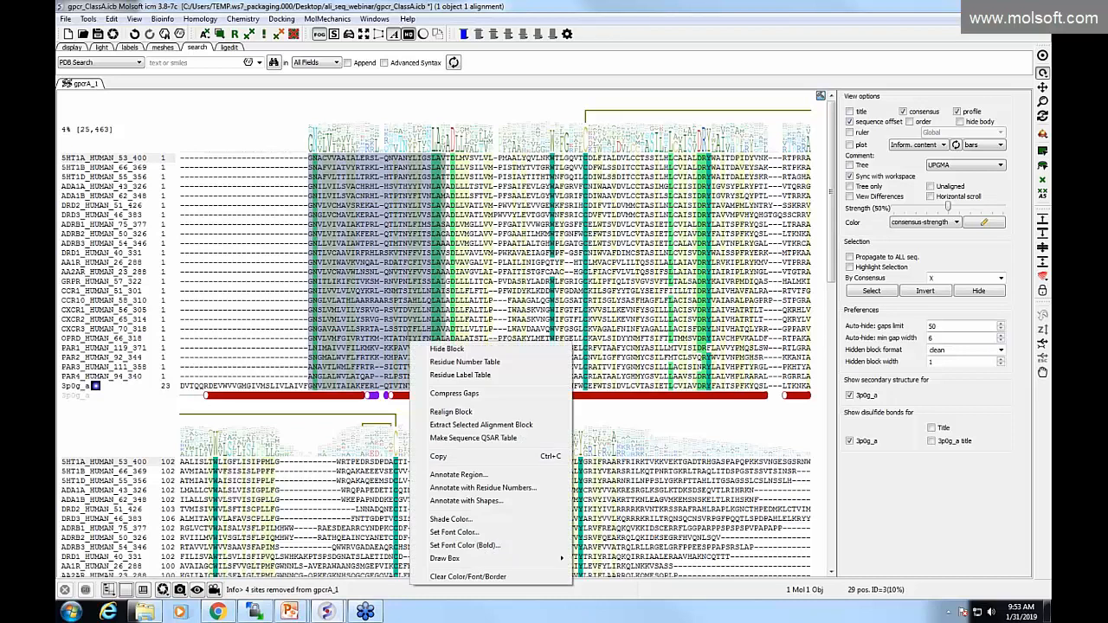
click(491, 545)
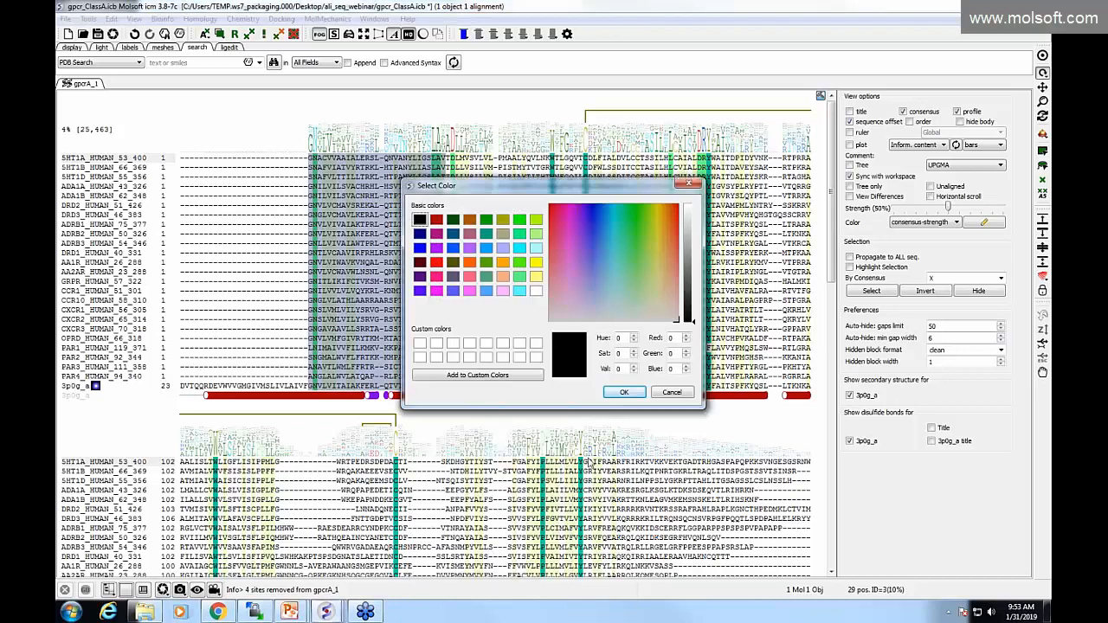
click(630, 391)
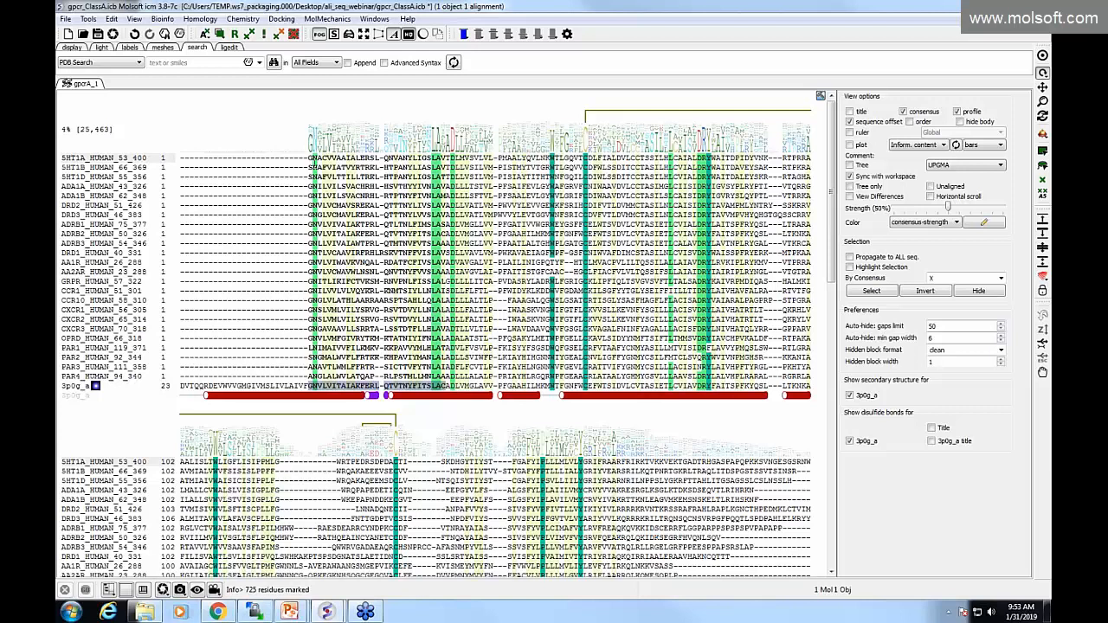
Annotate the first conserved block, from the GN motif through the LAxxD columns, as a red REGION labelled "Transmembrane 1"
drag(312, 157, 333, 170)
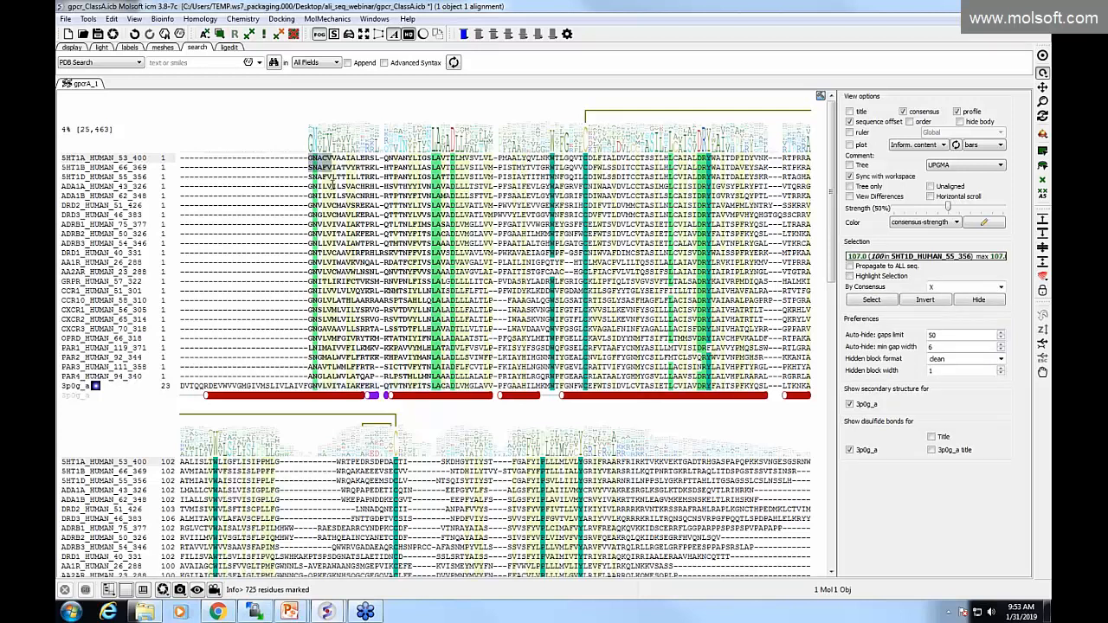
click(307, 159)
drag(310, 158, 460, 390)
right_click(433, 369)
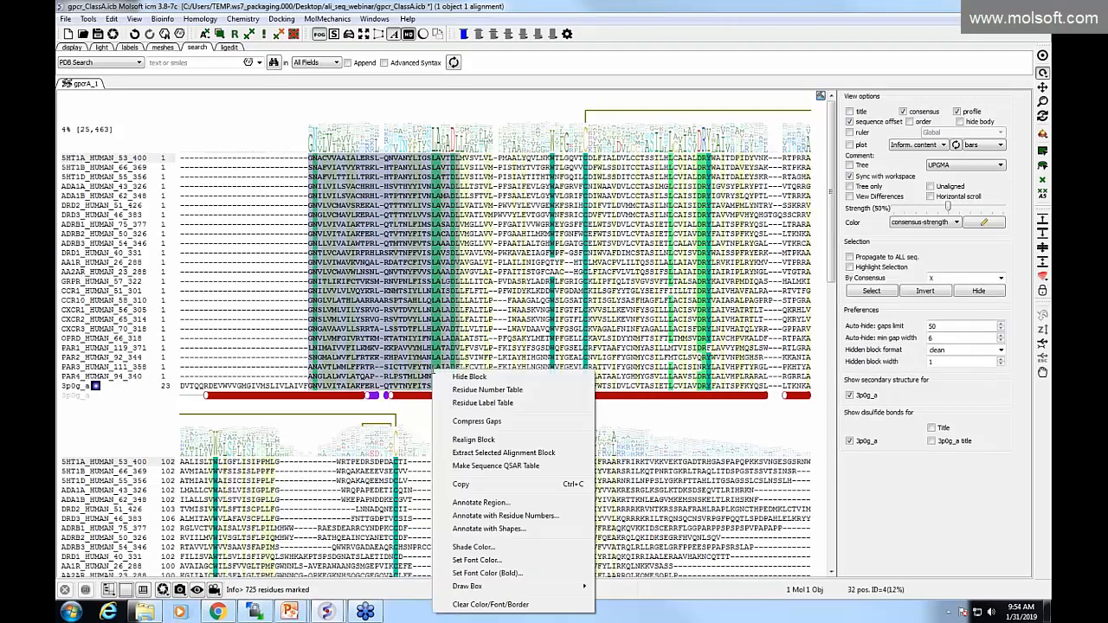
click(486, 507)
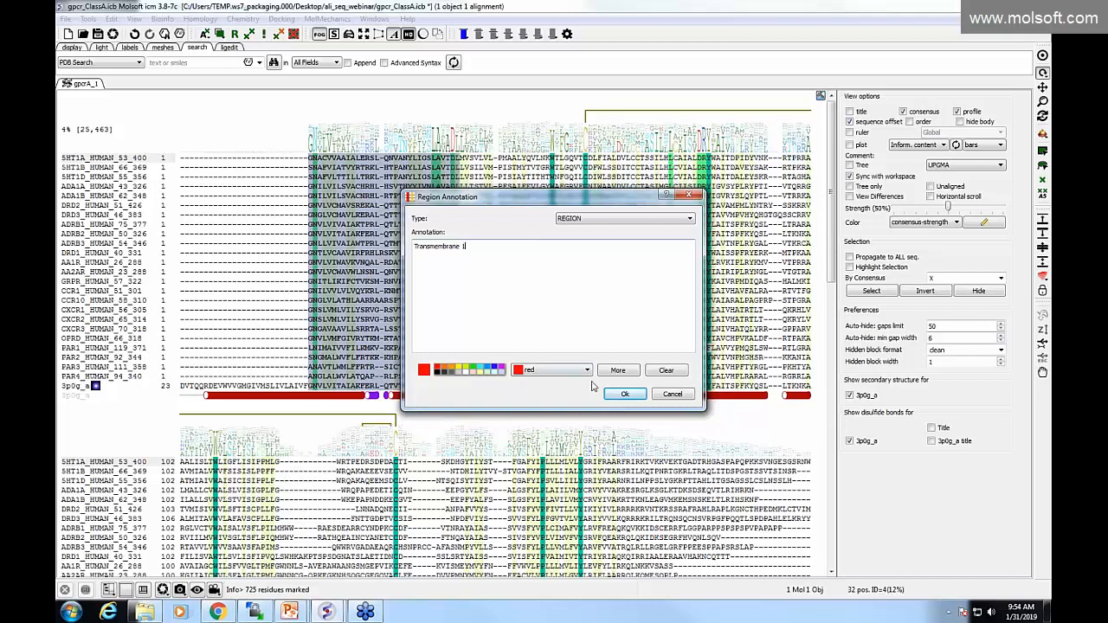
click(623, 395)
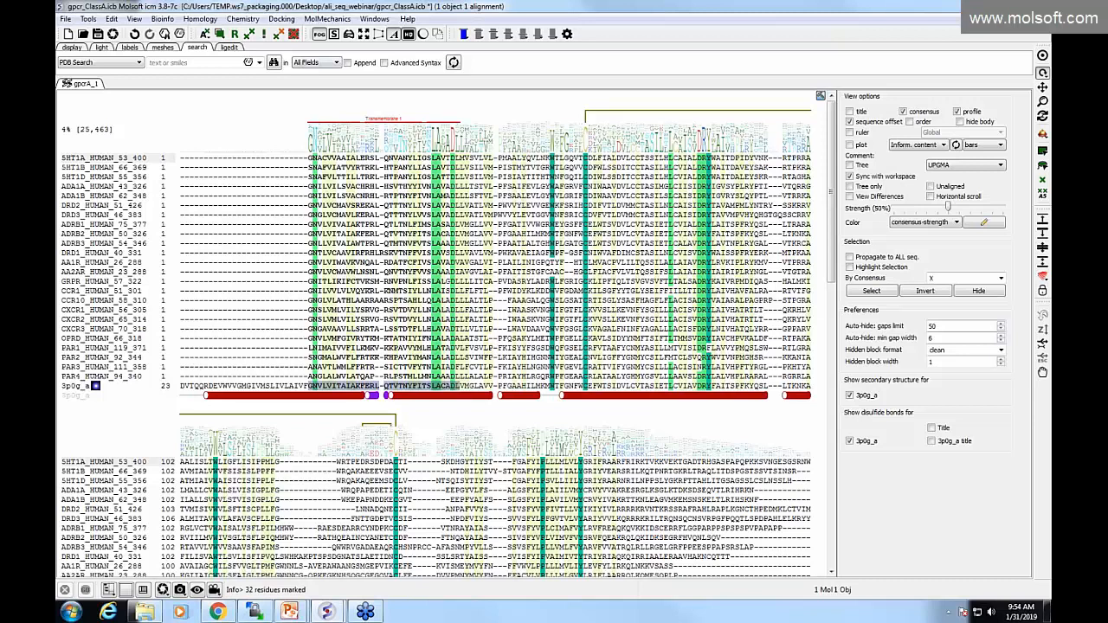
Select the columns of the Transmembrane 1 annotation, restore the default window layout and view the selected residues in the 3D structure
click(378, 127)
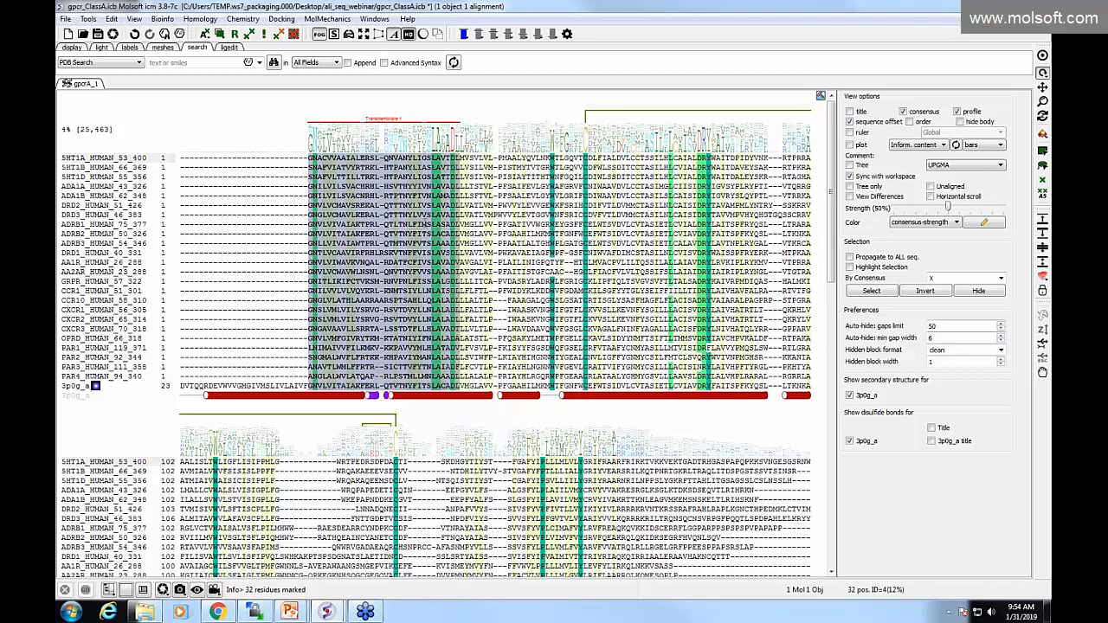
click(374, 19)
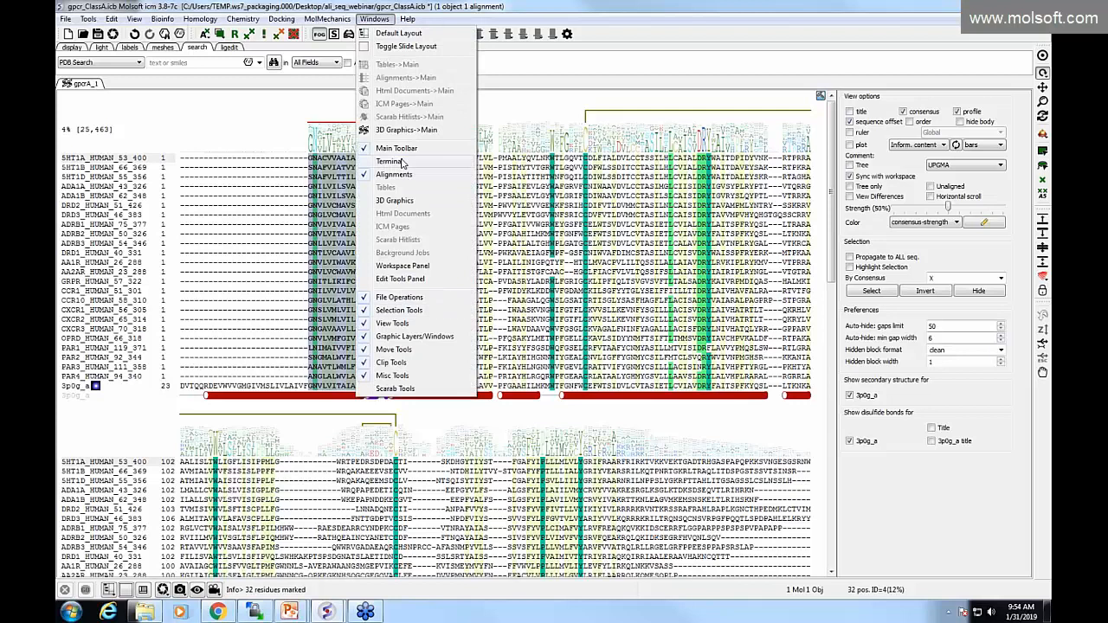
click(398, 33)
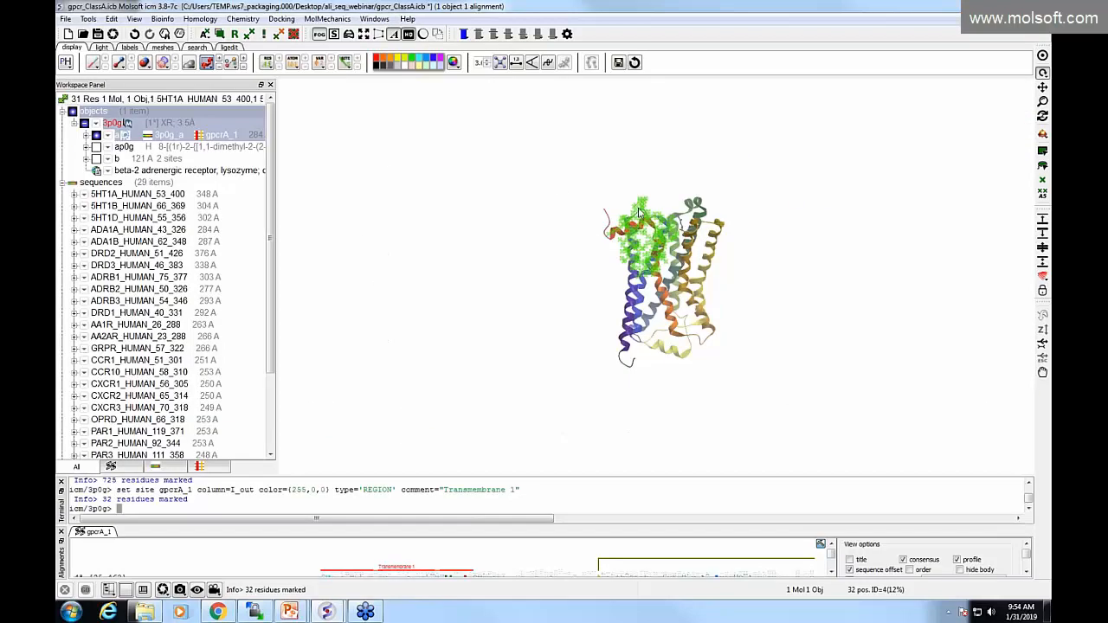
drag(588, 270, 450, 276)
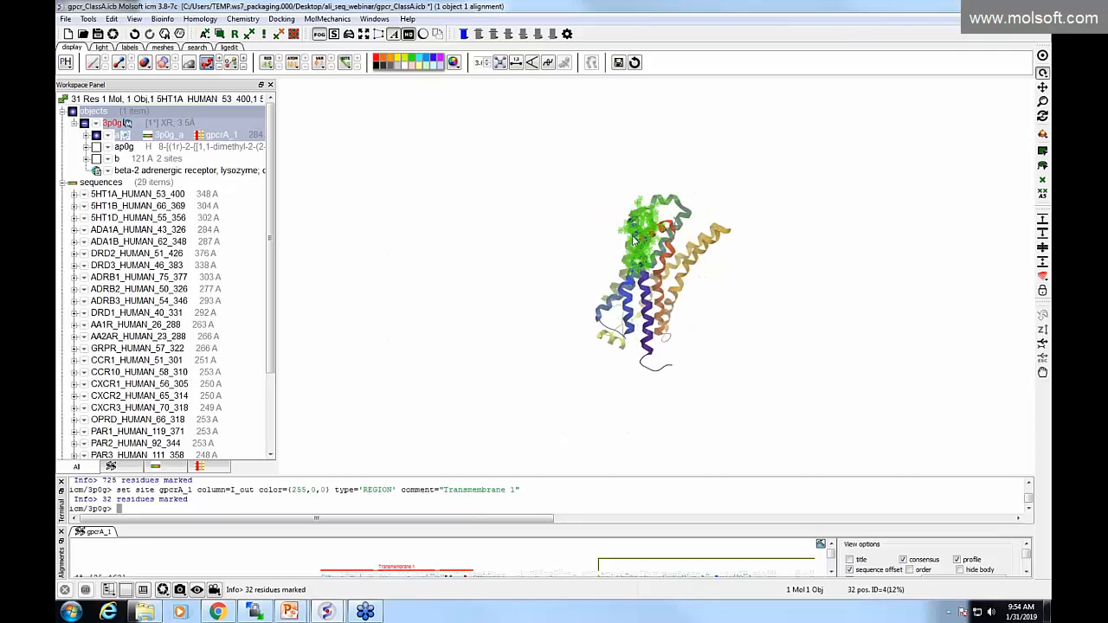
Examine the sequence and site list of molecule a in the 3p0g object, then collapse the object's tree
click(86, 135)
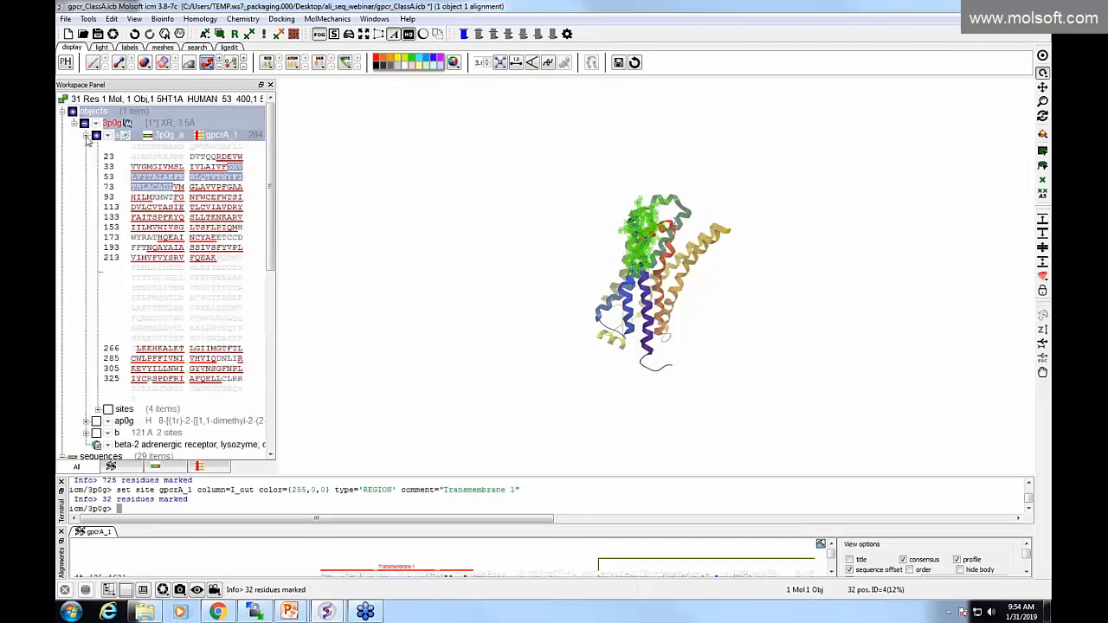
scroll(184, 223, down, 5)
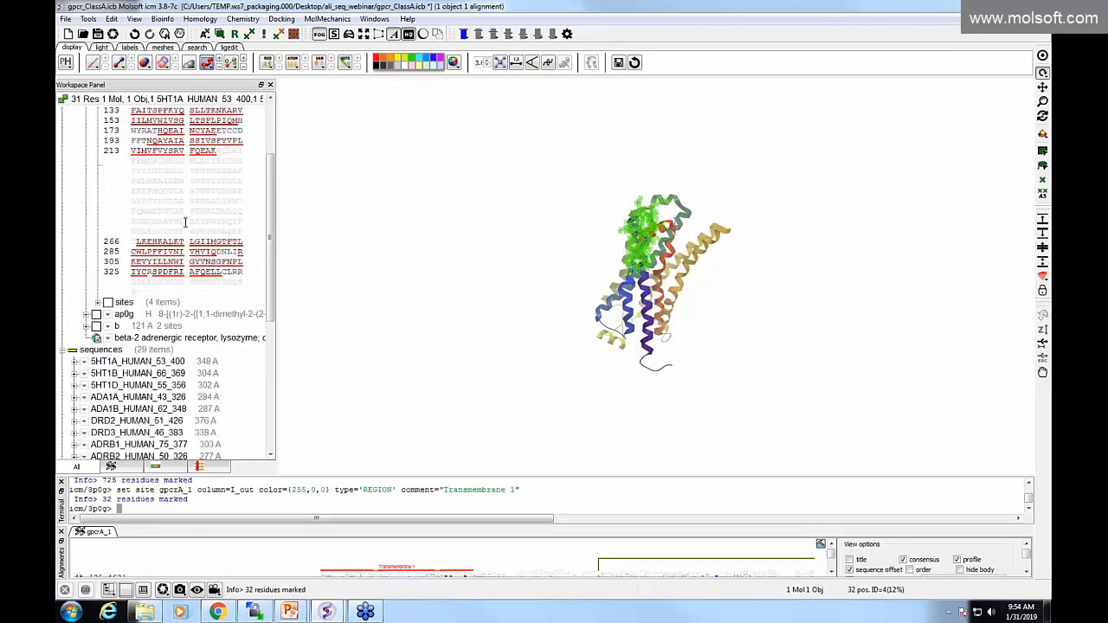
click(98, 302)
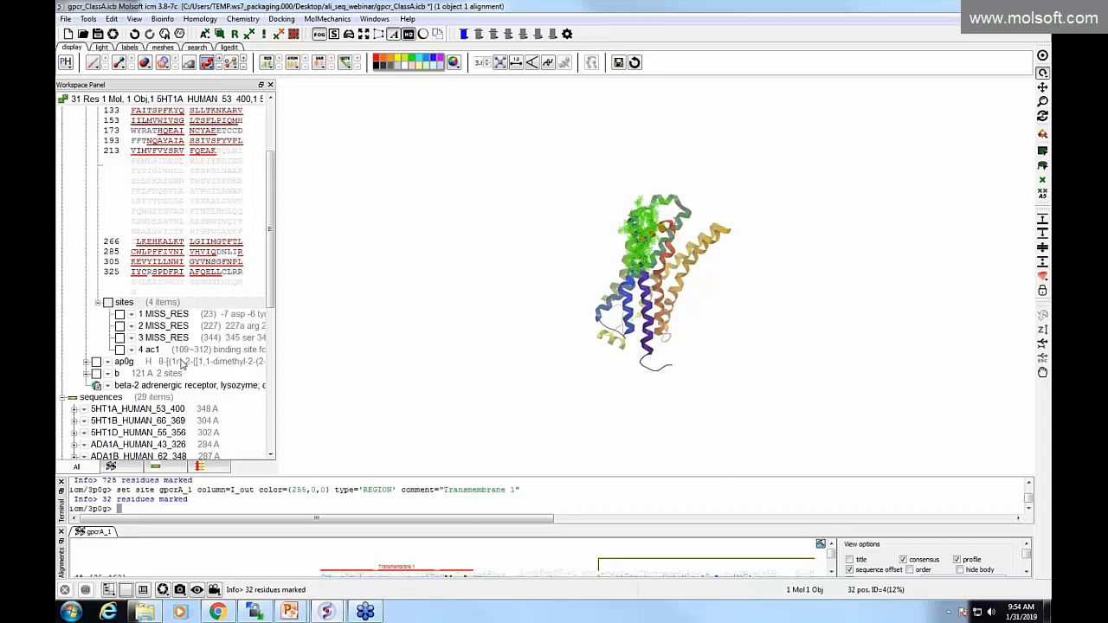
scroll(132, 341, up, 3)
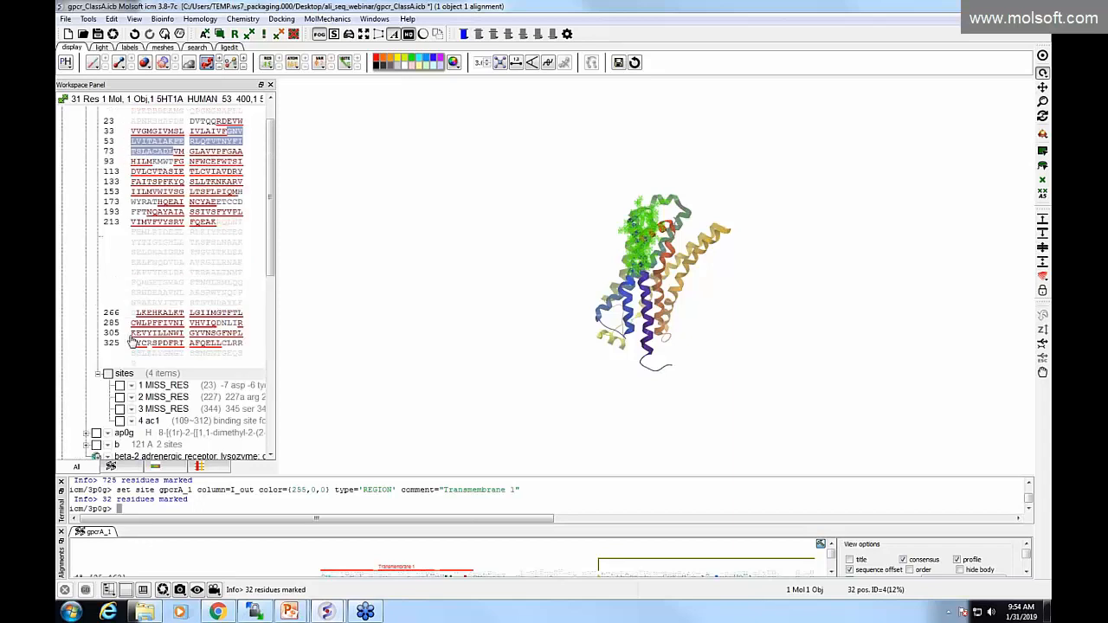
click(87, 136)
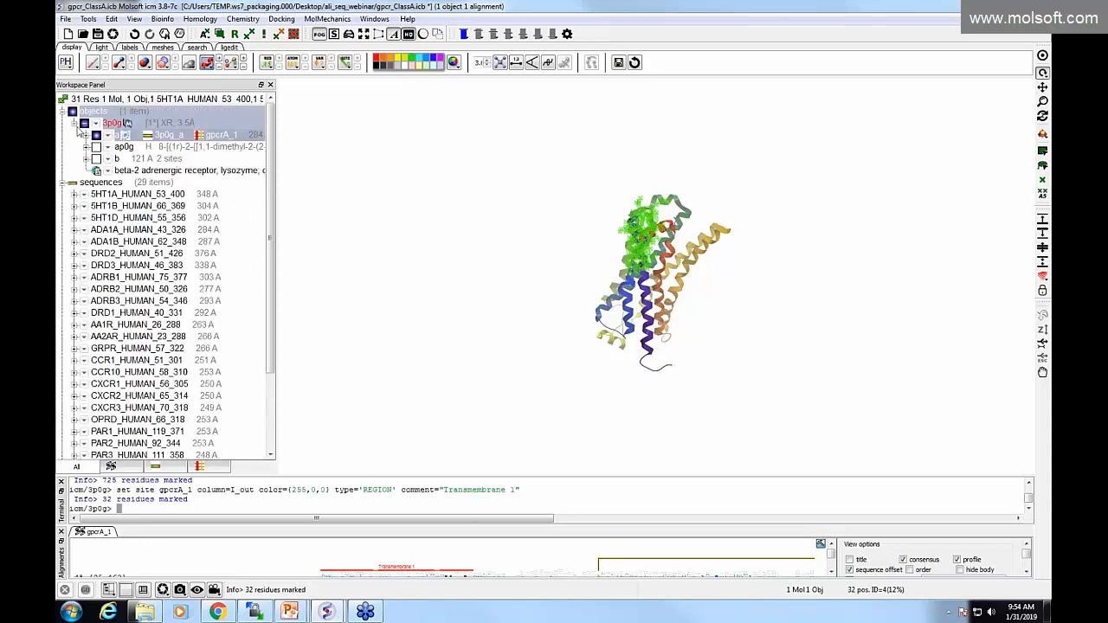
click(74, 124)
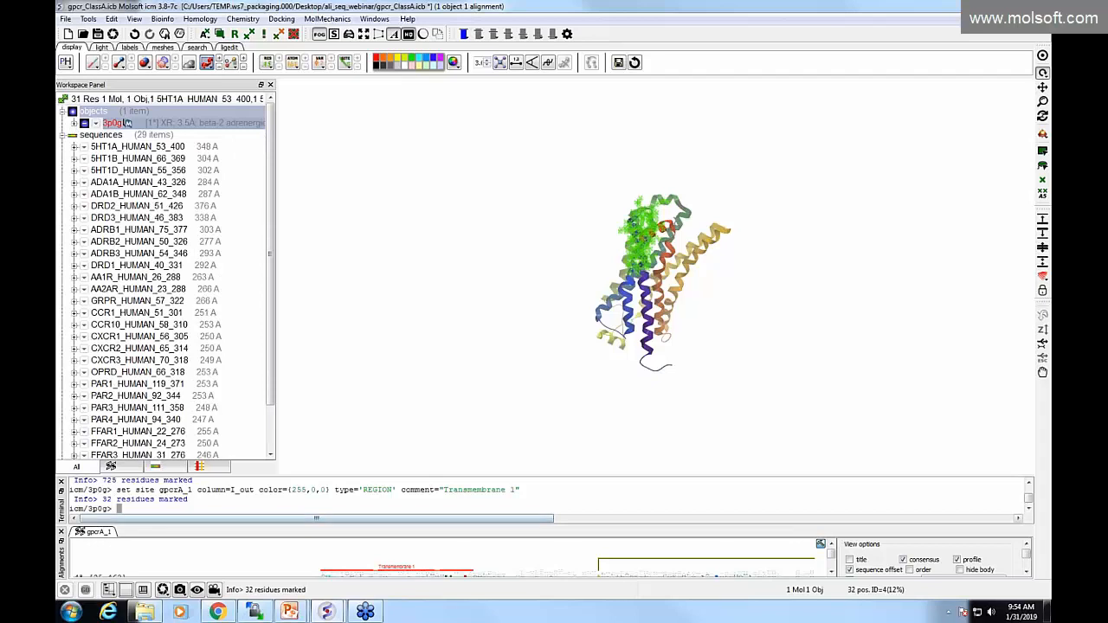
Clear the residue selection and widen the alignment by moving it to the main area with the terminal and 3D Graphics windows closed
click(62, 482)
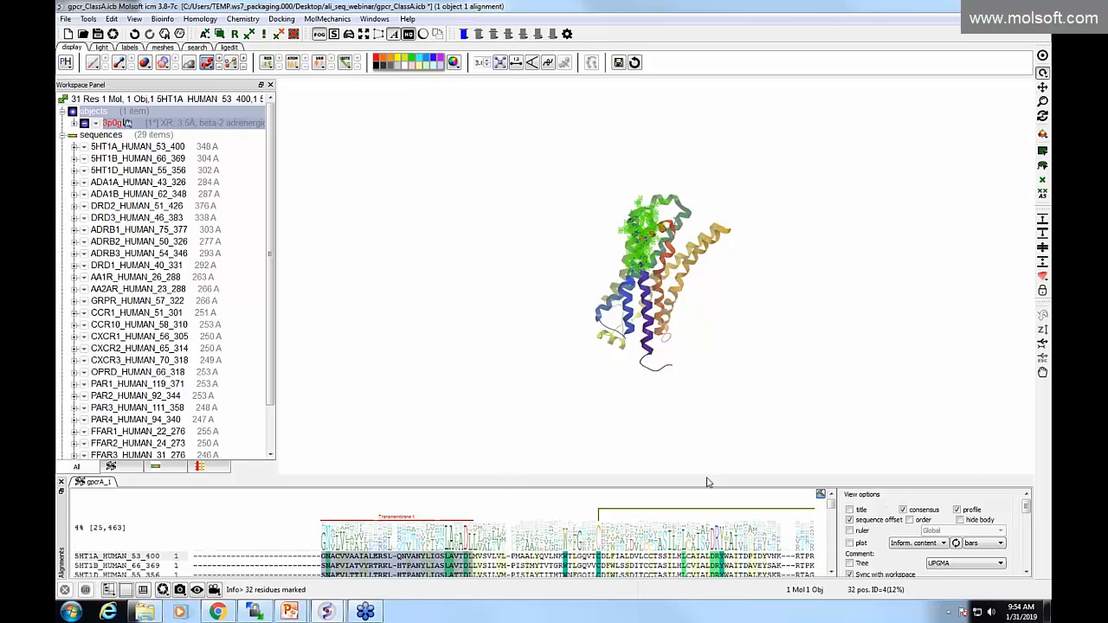
click(543, 238)
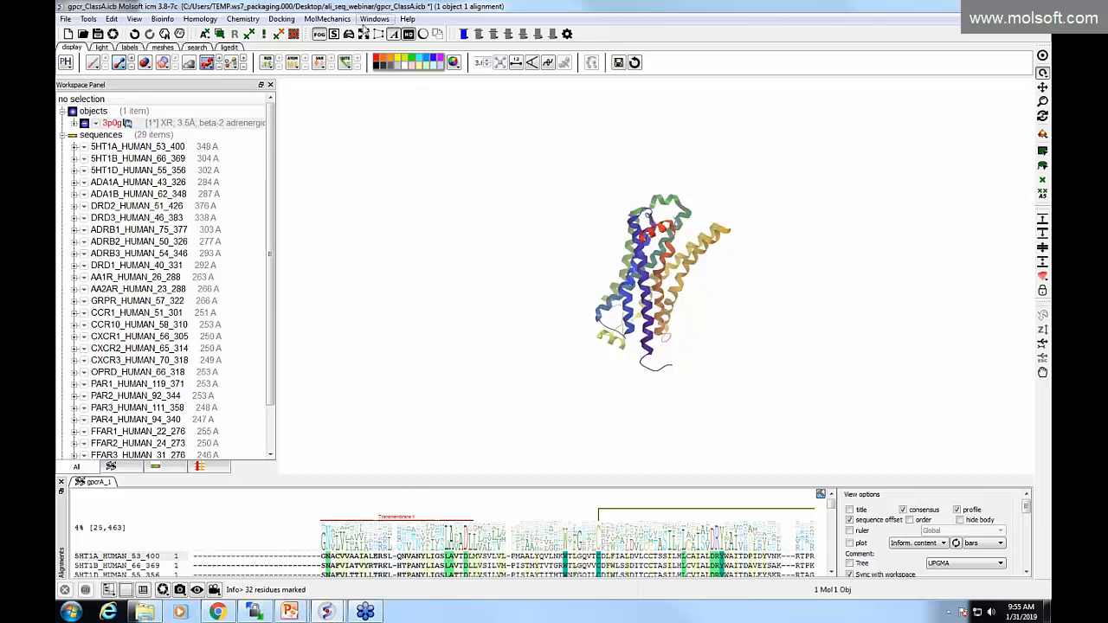
click(363, 32)
click(391, 84)
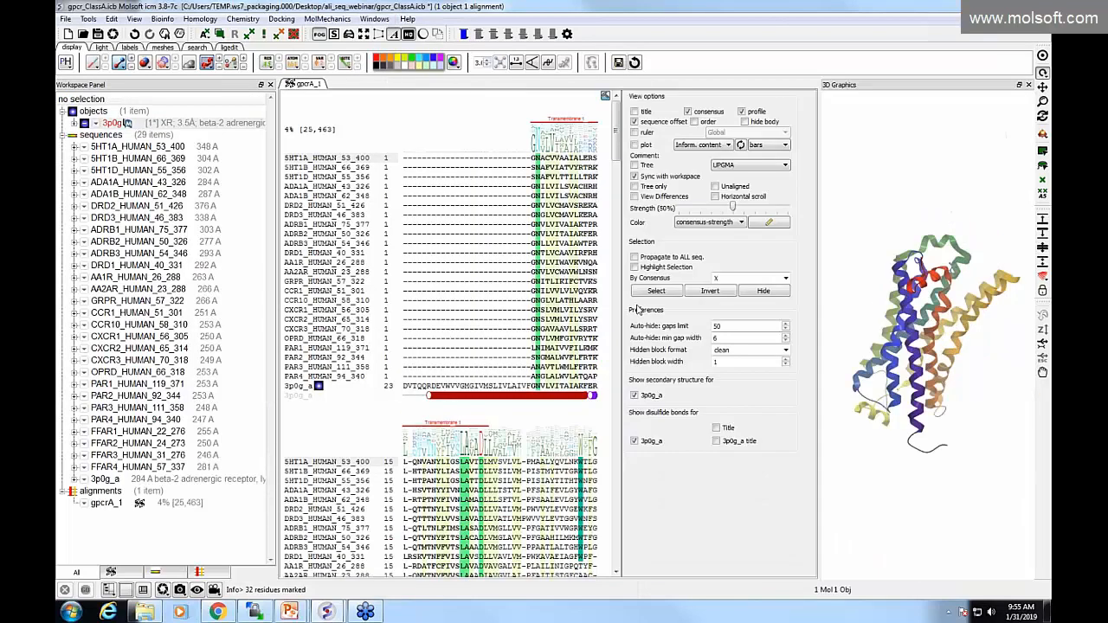
click(1028, 85)
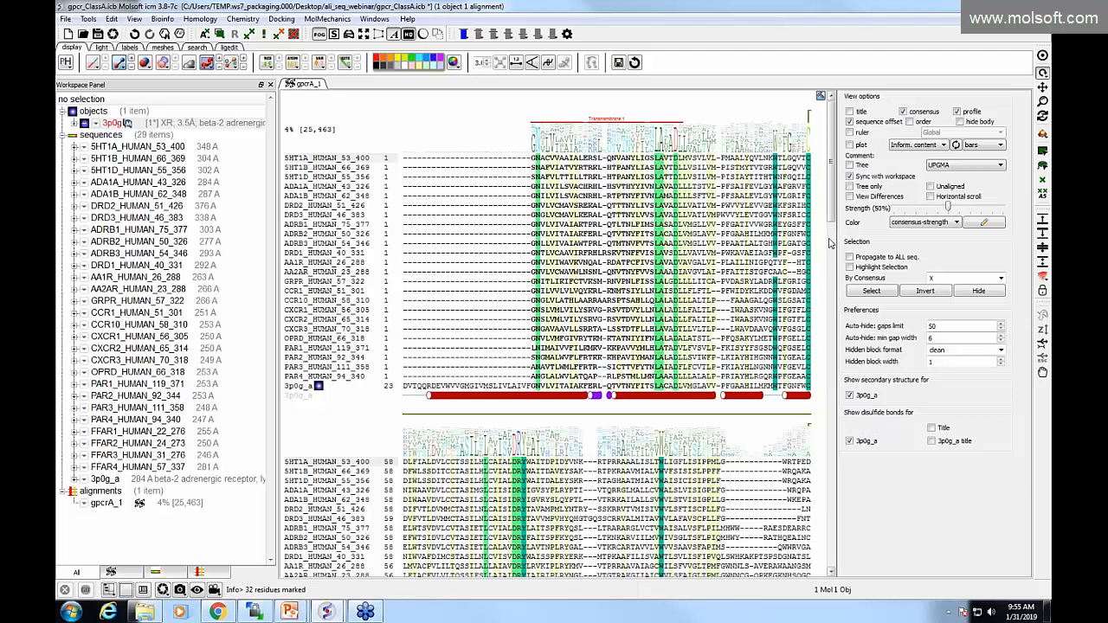
Select the residues joined by the disulfide bond bracket ending above the third alignment block, and restore the default window layout
scroll(833, 232, down, 2)
drag(833, 232, 832, 277)
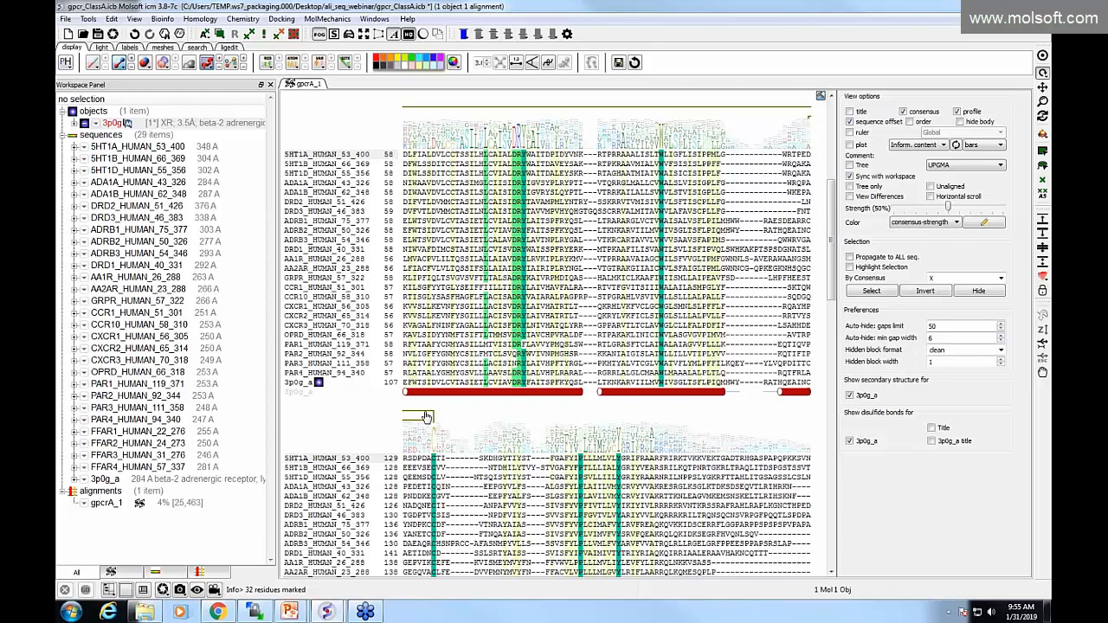
click(425, 417)
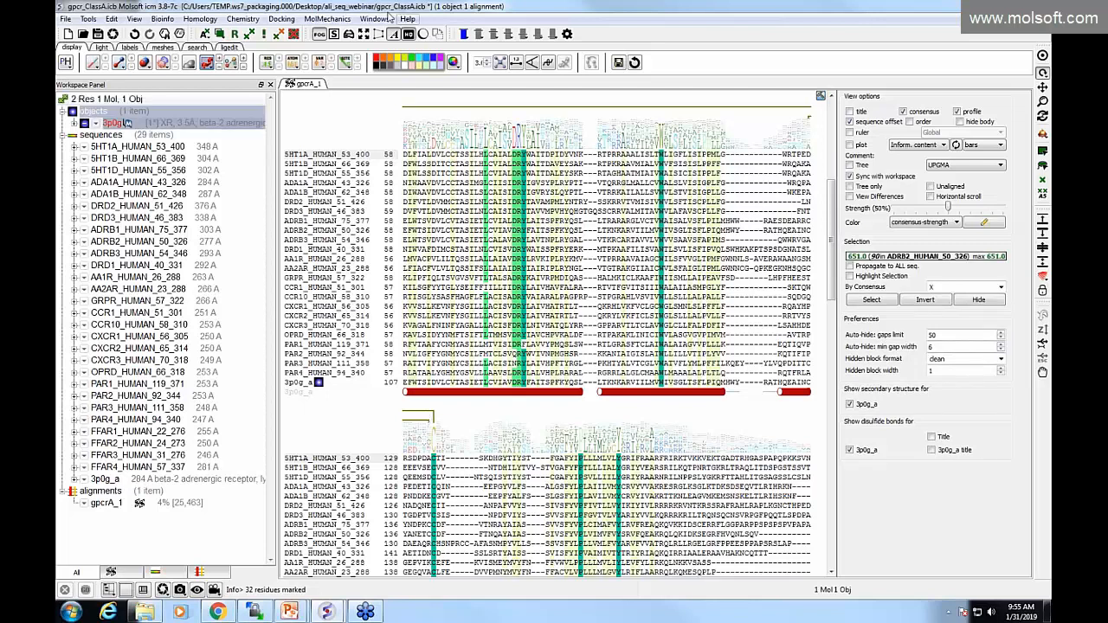
click(377, 23)
click(464, 112)
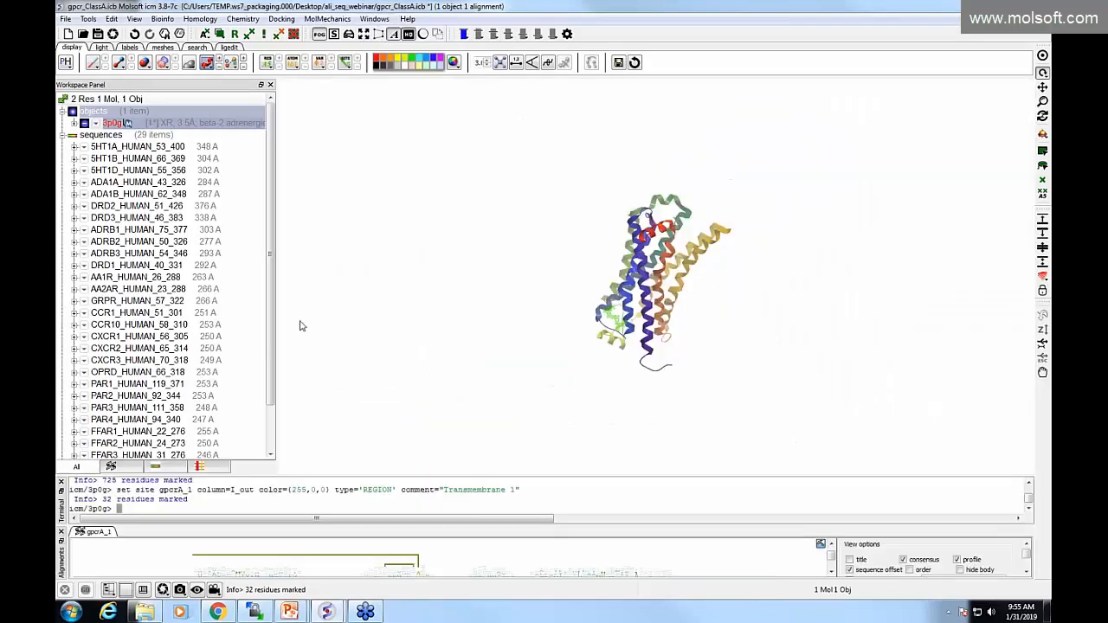
Zoom in on the selected disulfide-bonded residues in the 3D structure and display them as sticks
drag(318, 339, 332, 249)
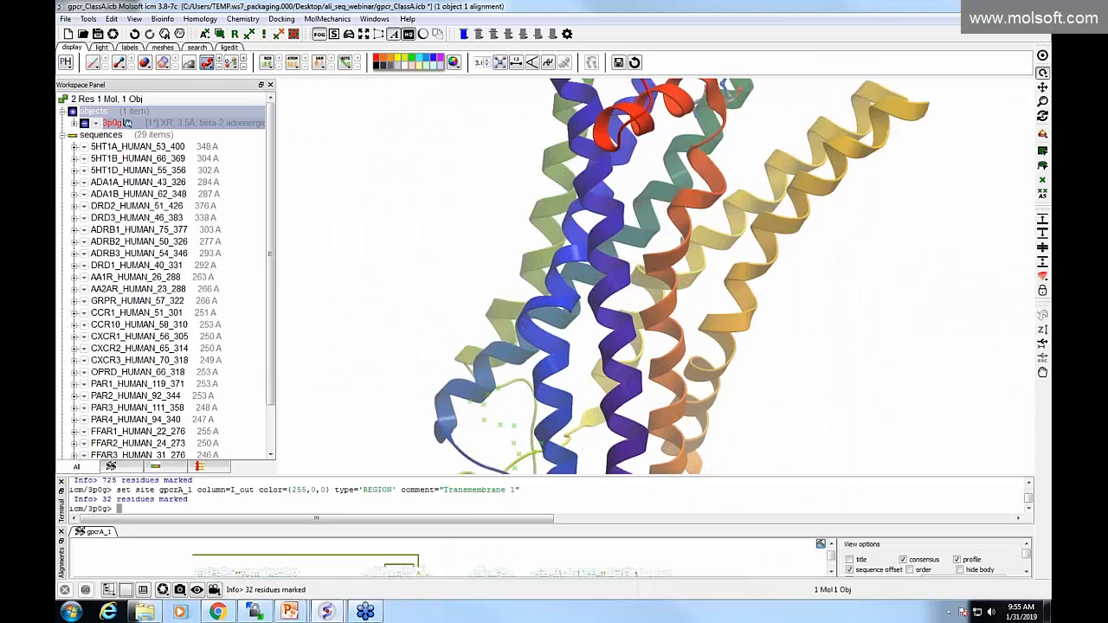
drag(596, 413, 569, 405)
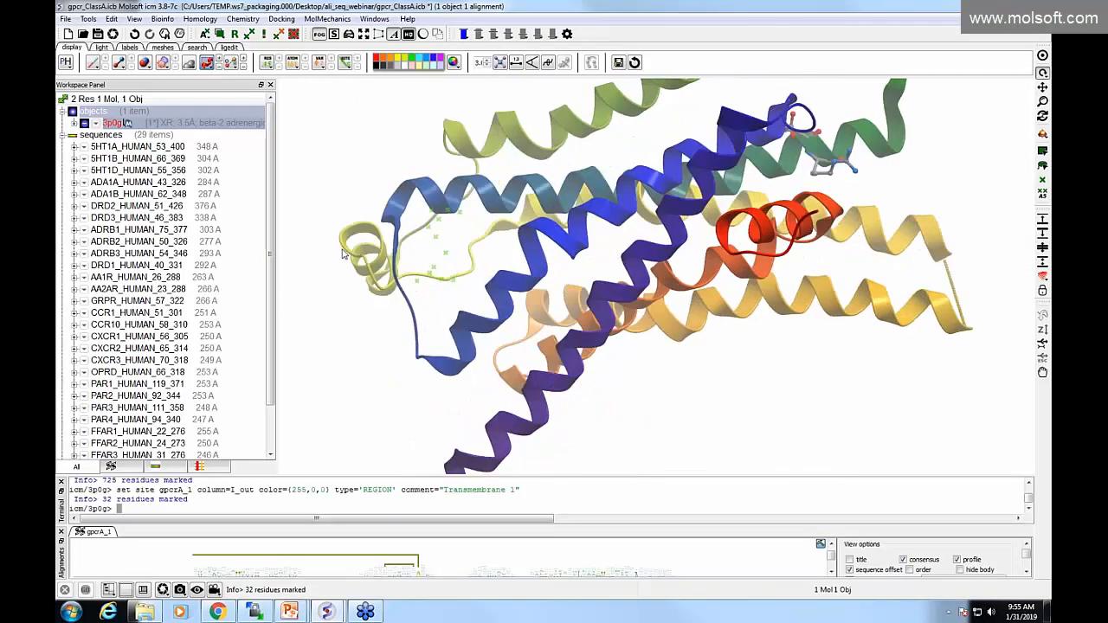
click(122, 64)
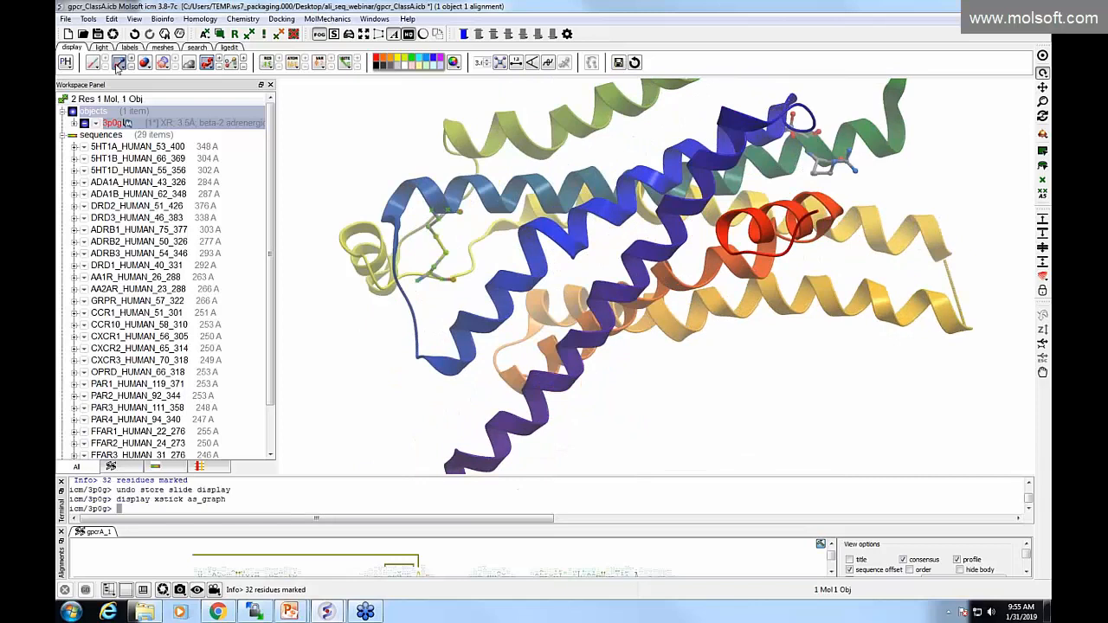
drag(425, 312, 475, 313)
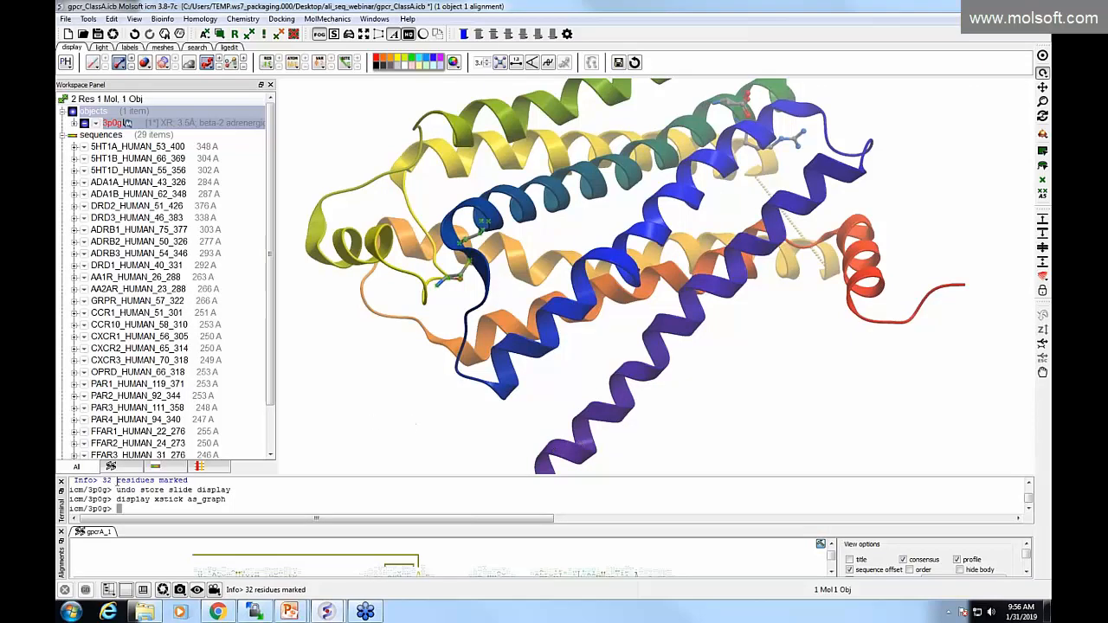
Close the terminal window and enlarge the alignment pane beneath the 3D structure
click(61, 481)
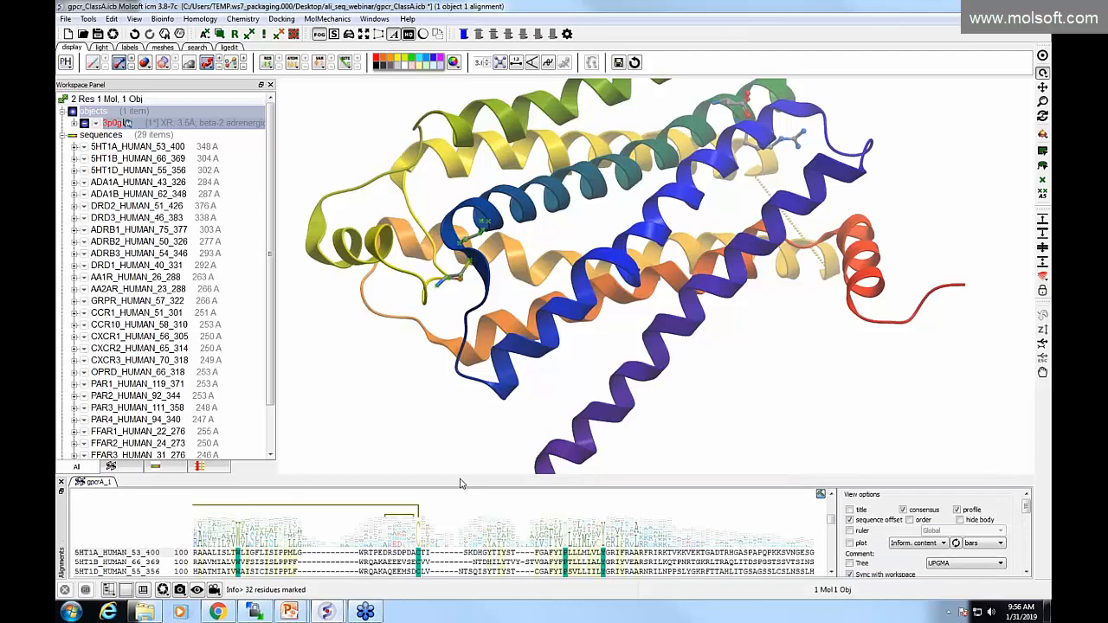
drag(460, 483, 455, 260)
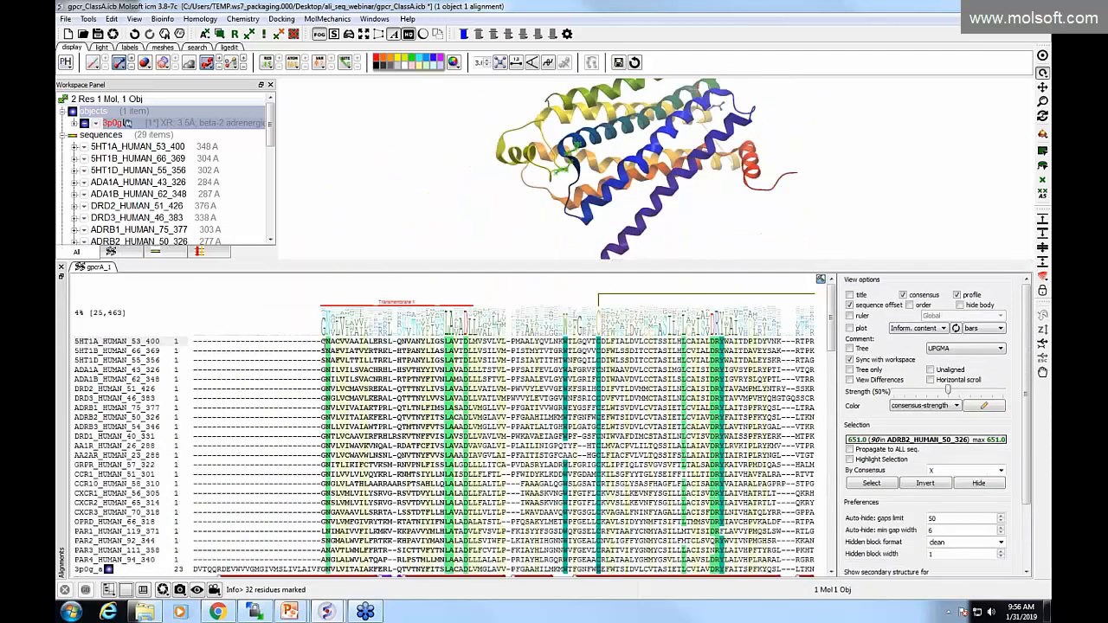
Annotate the Transmembrane 1 block across all sequences with residue numbers from 5HT1A_HUMAN_53_400, offset 0, in midnightblue
drag(324, 341, 476, 569)
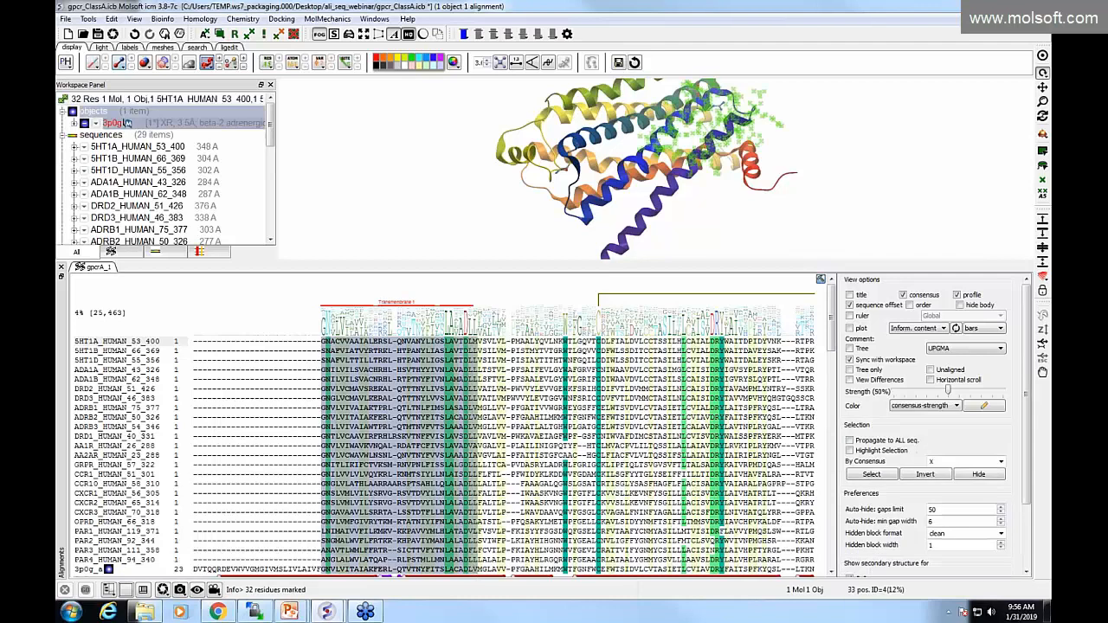
right_click(411, 210)
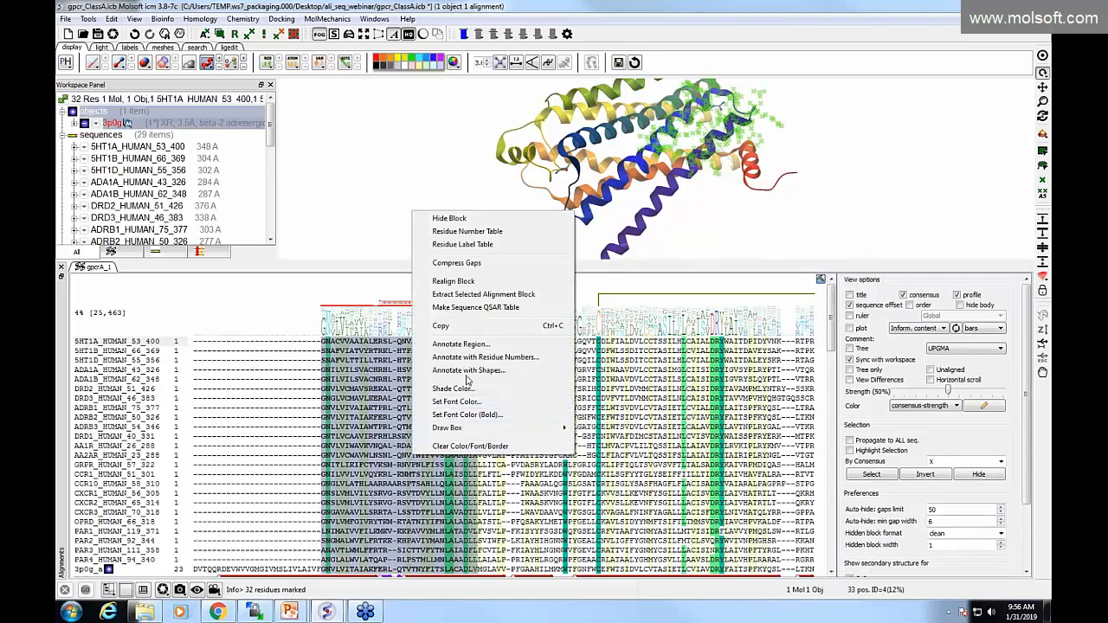
click(472, 360)
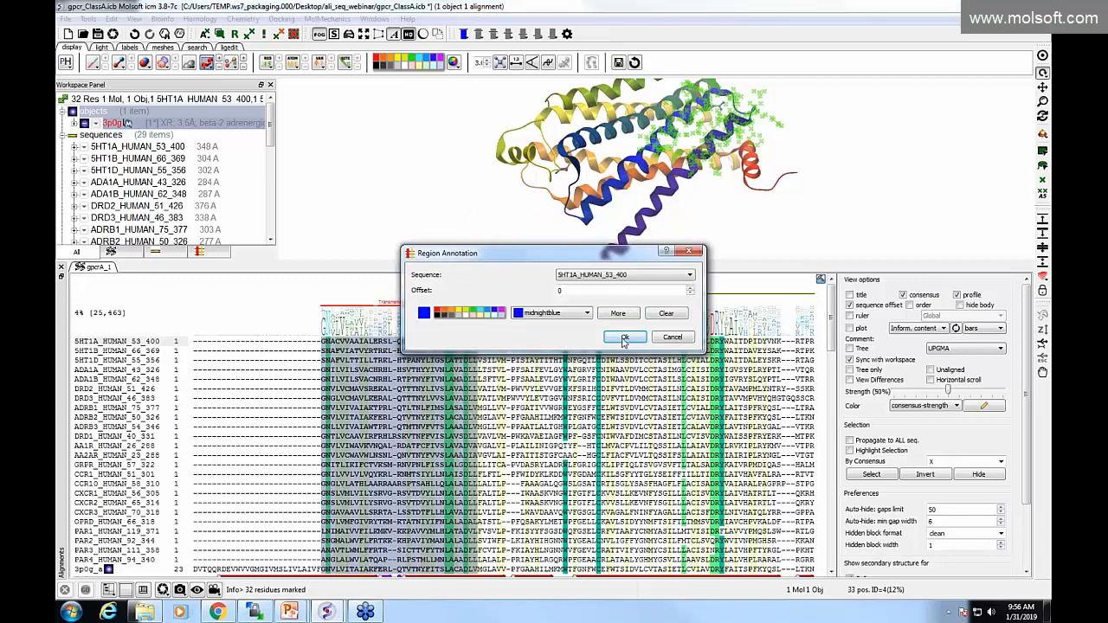
click(625, 344)
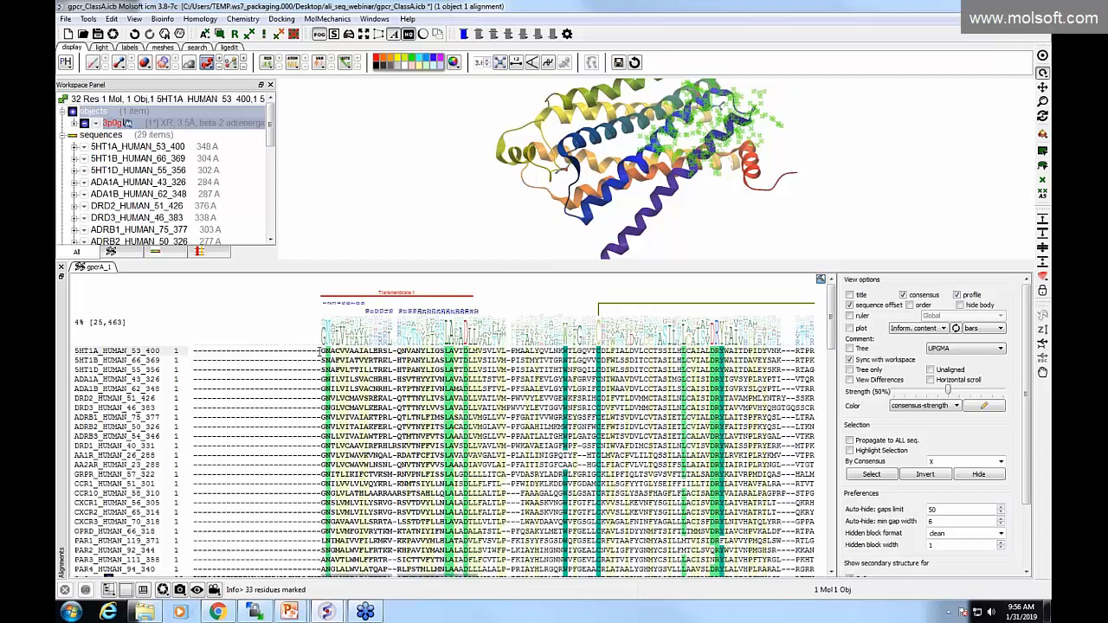
Annotate the Transmembrane 1 block with large midnightblue circle shapes above the residues
mouse_move(325, 353)
mouse_down()
mouse_move(452, 442)
mouse_move(487, 589)
mouse_up()
right_click(434, 470)
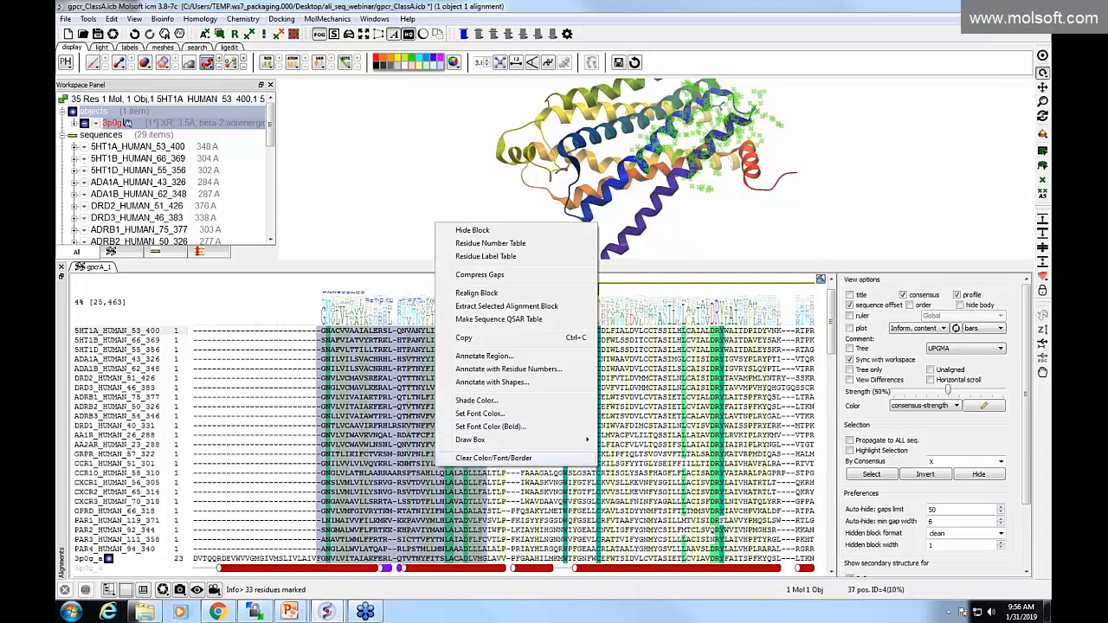
click(489, 388)
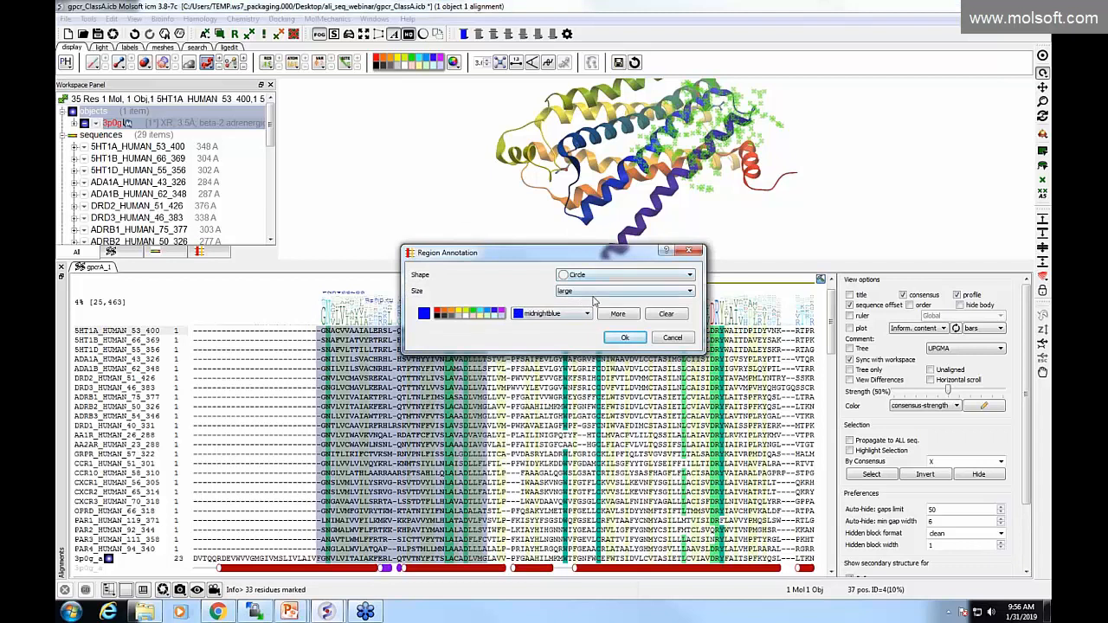
click(622, 339)
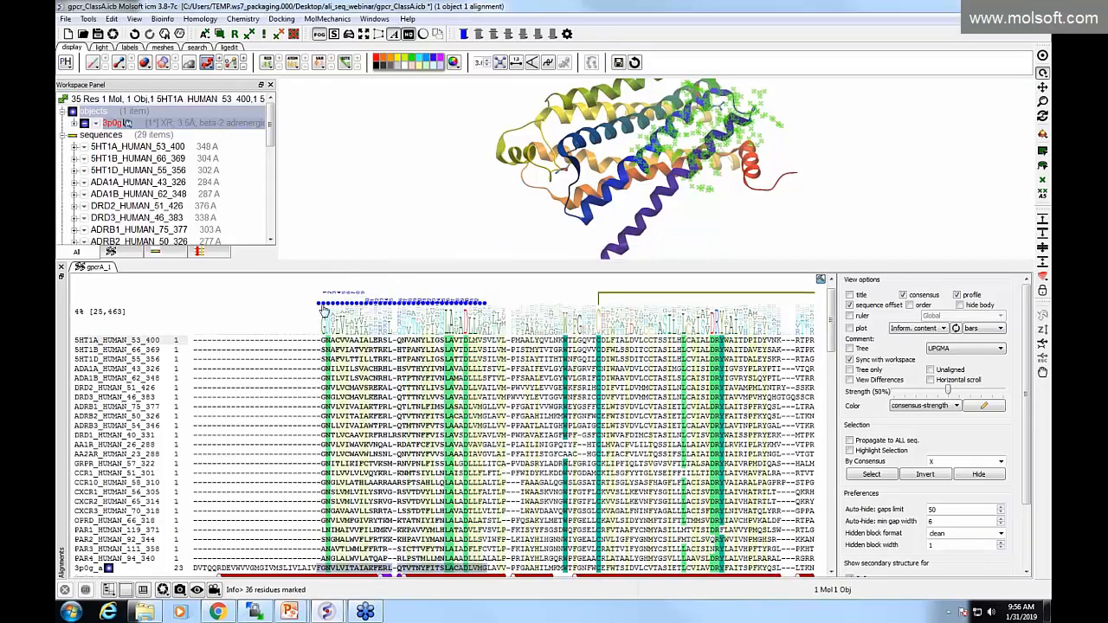
Clear the color, font and border annotations over the Transmembrane 1 block, and hide the alignment's profile with nothing selected
scroll(462, 396, up, 1)
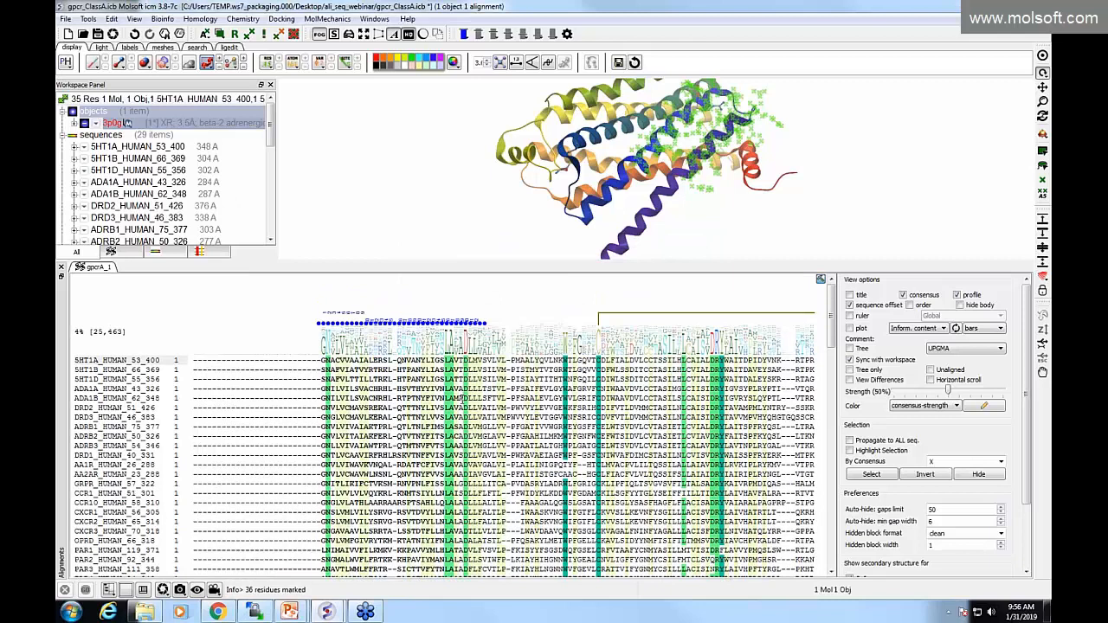
scroll(423, 403, down, 2)
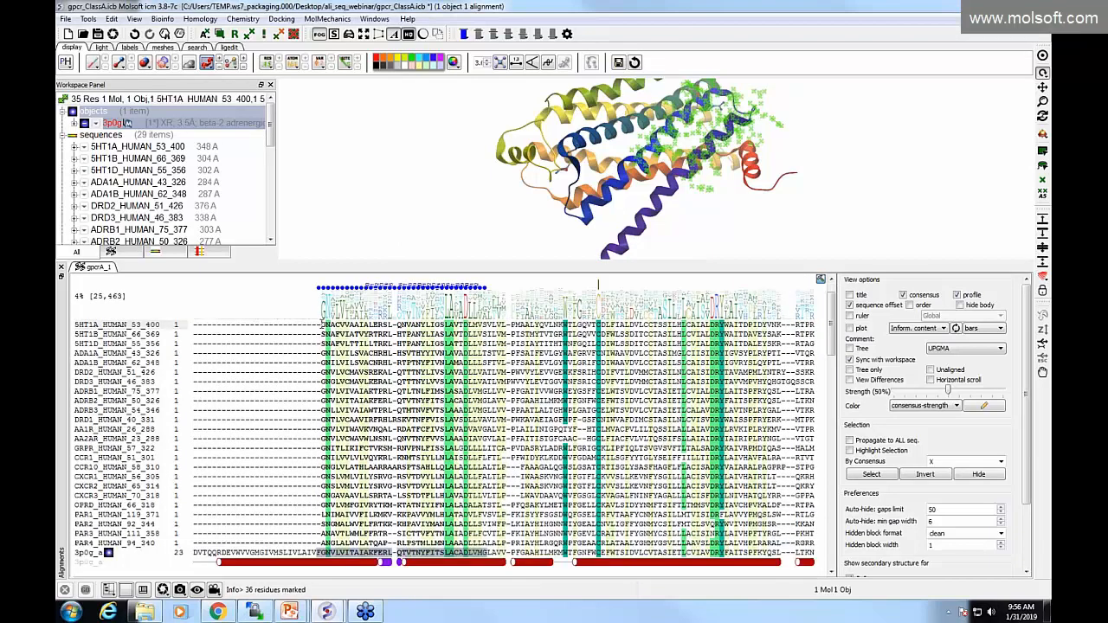
drag(323, 323, 484, 556)
right_click(486, 514)
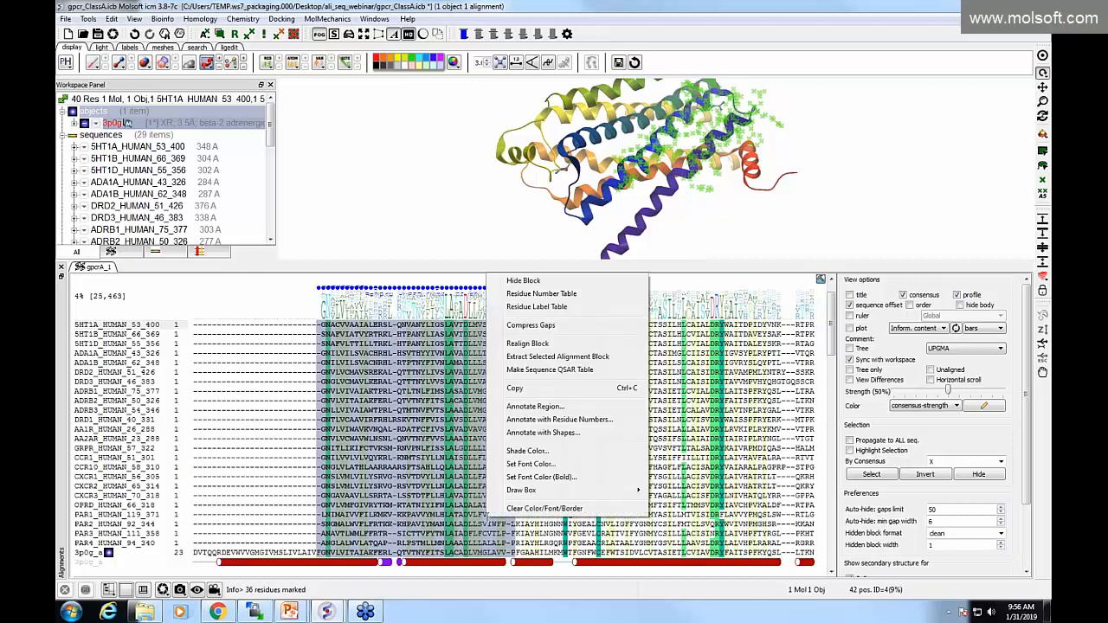
click(536, 508)
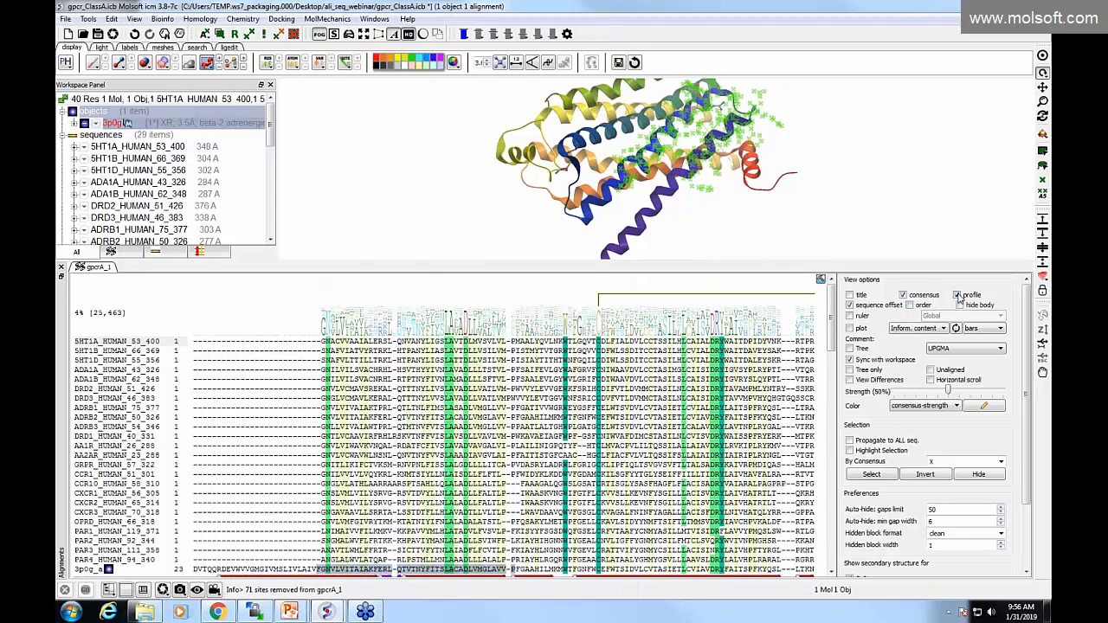
click(957, 295)
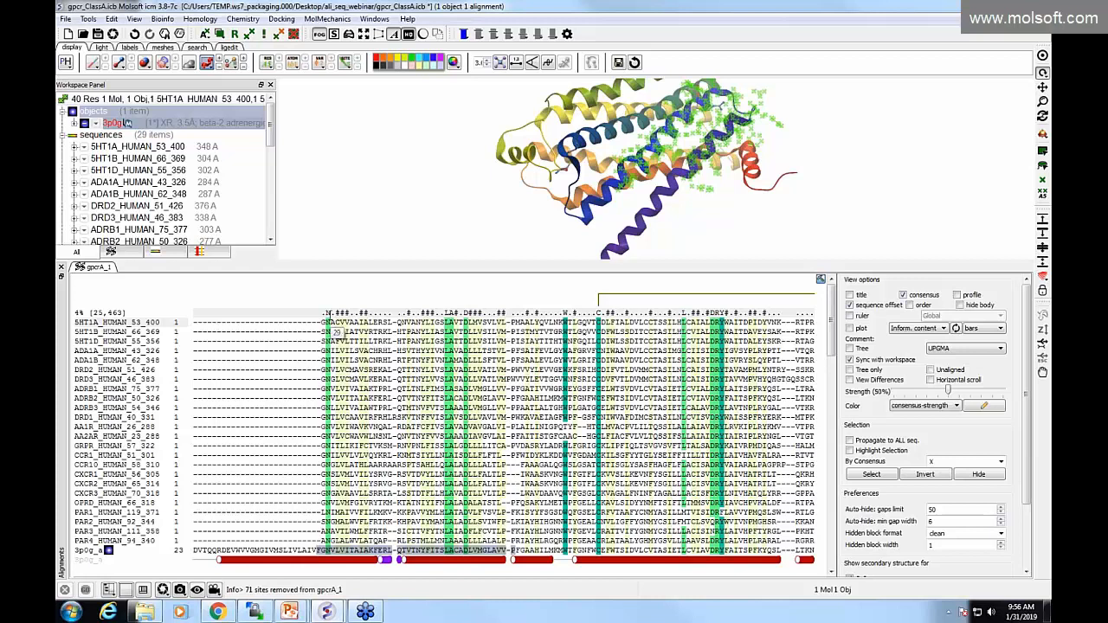
click(468, 291)
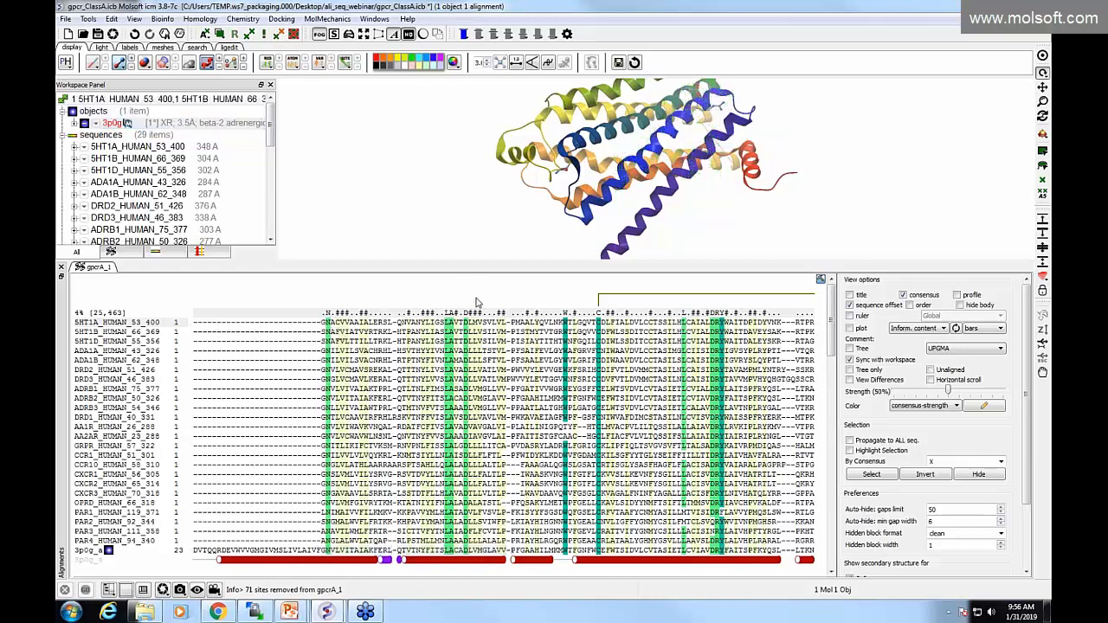
Show the alignment title and set the alignment description to GPCR_Ali
click(849, 295)
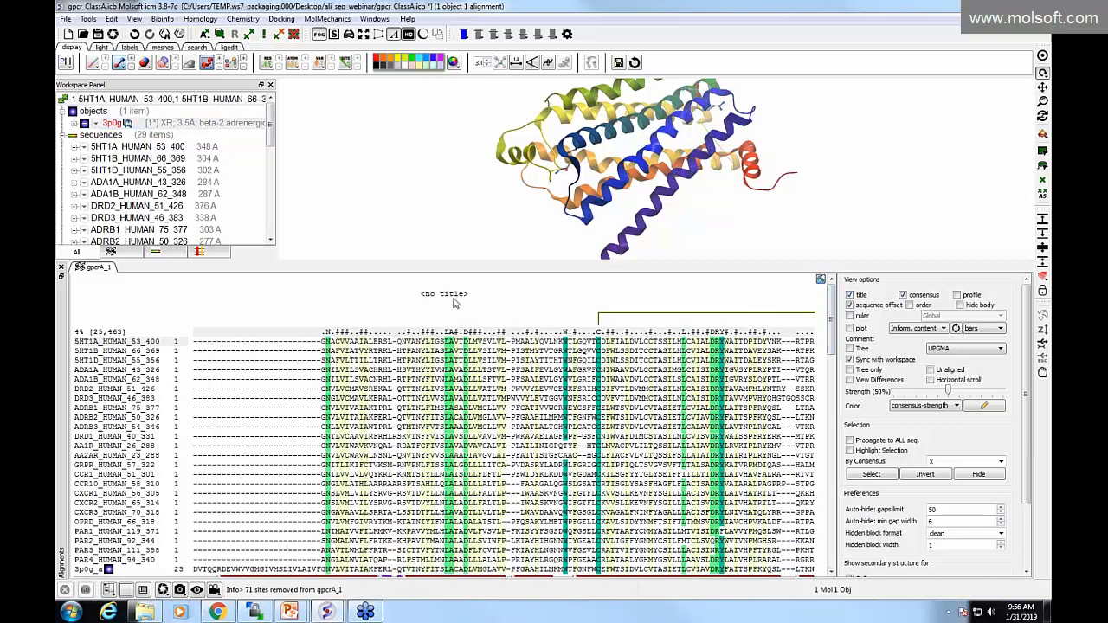
double_click(454, 296)
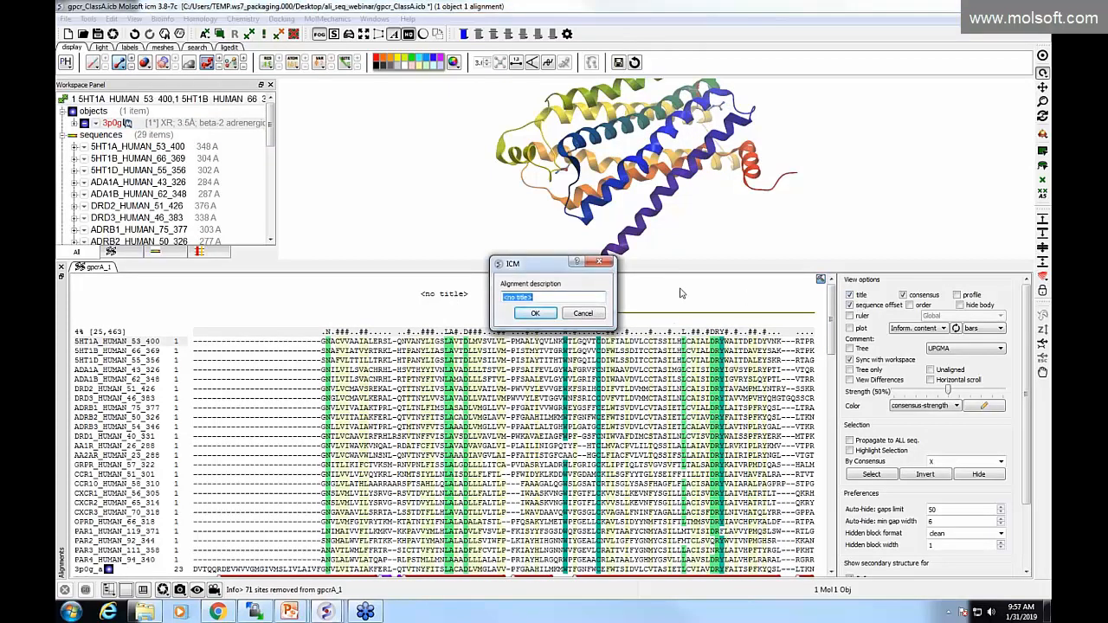
text(GPCR_All)
key(Return)
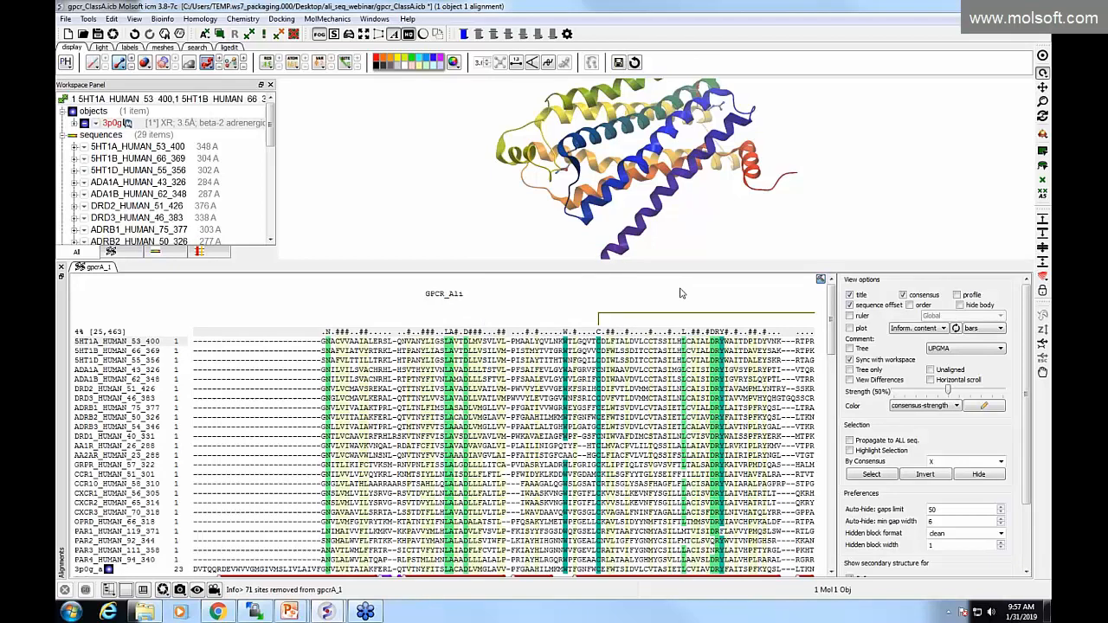
Look at the alignment's export options for saving as image, PDF or HTML and copying the image to the clipboard
right_click(496, 318)
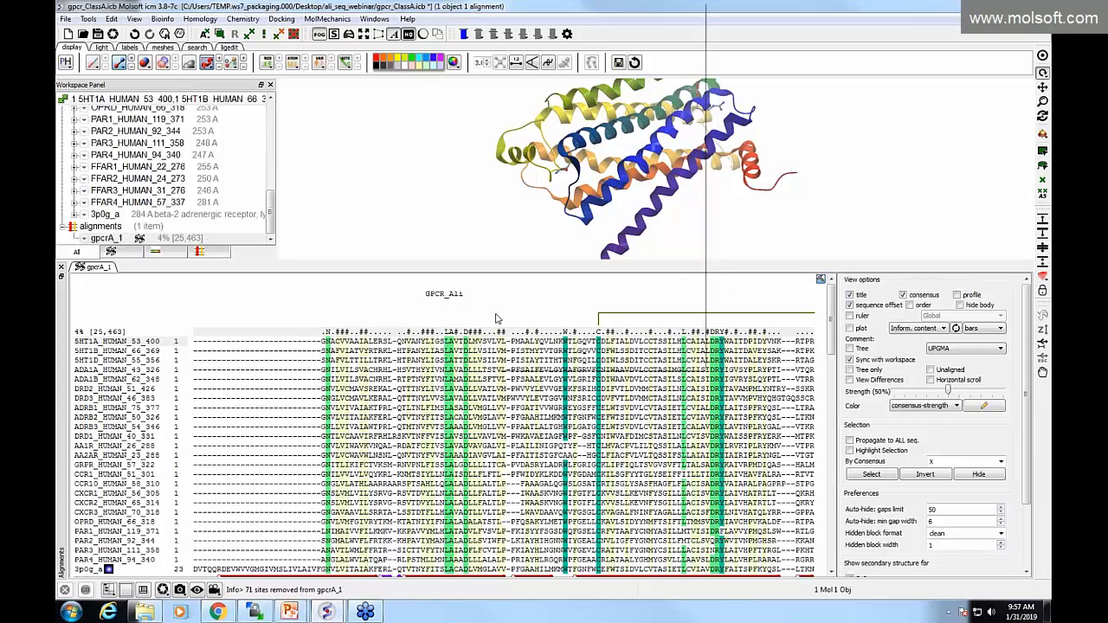
mouse_move(530, 326)
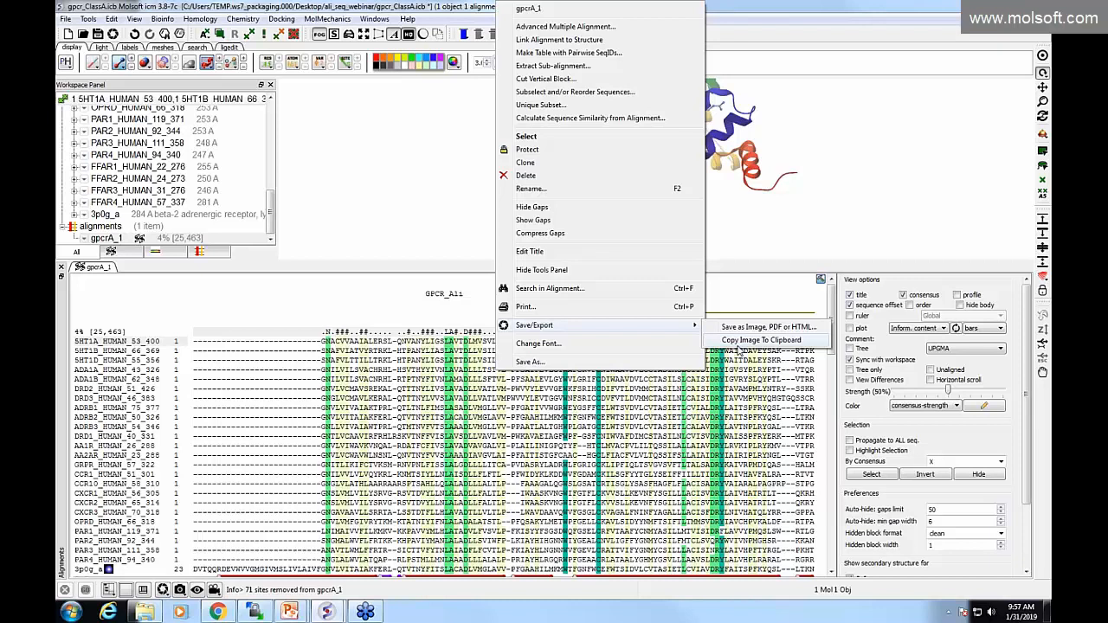
click(414, 320)
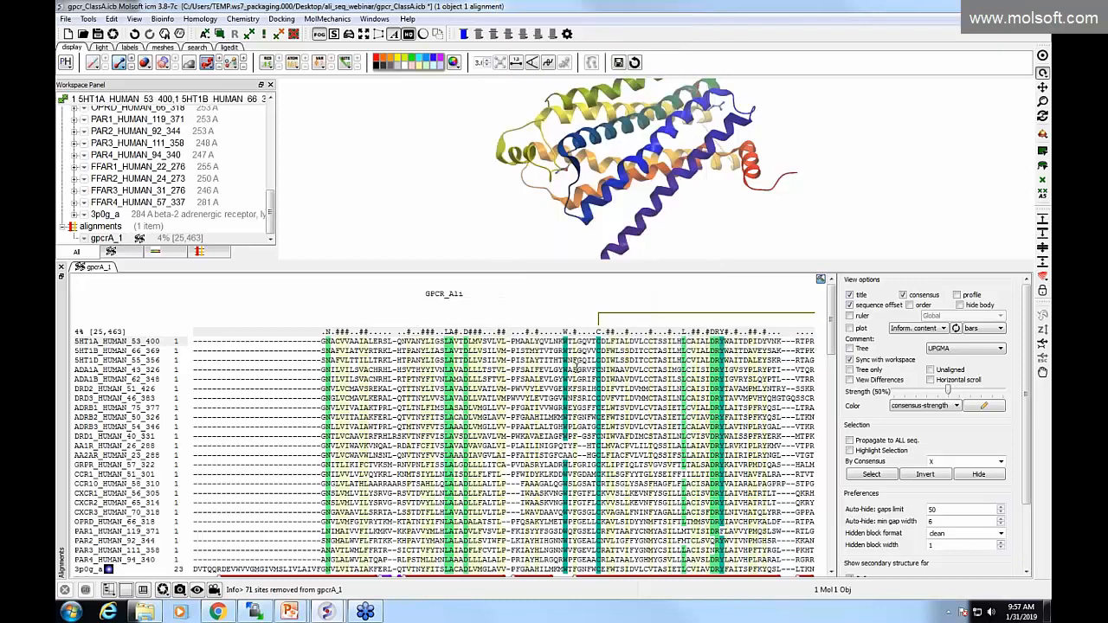
Shift the CCR10, CXCR1, CXCR2 and CXCR3 residues before the conserved C column left, move them back, and clear the selection
scroll(577, 368, down, 2)
scroll(577, 368, up, 1)
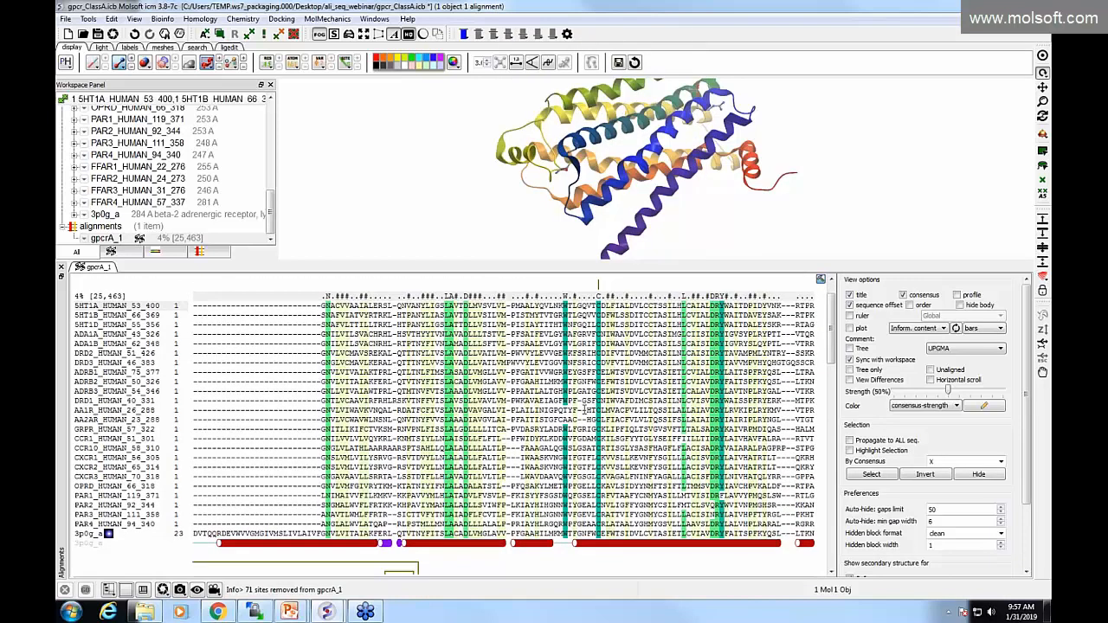
drag(522, 449, 599, 492)
key(Left)
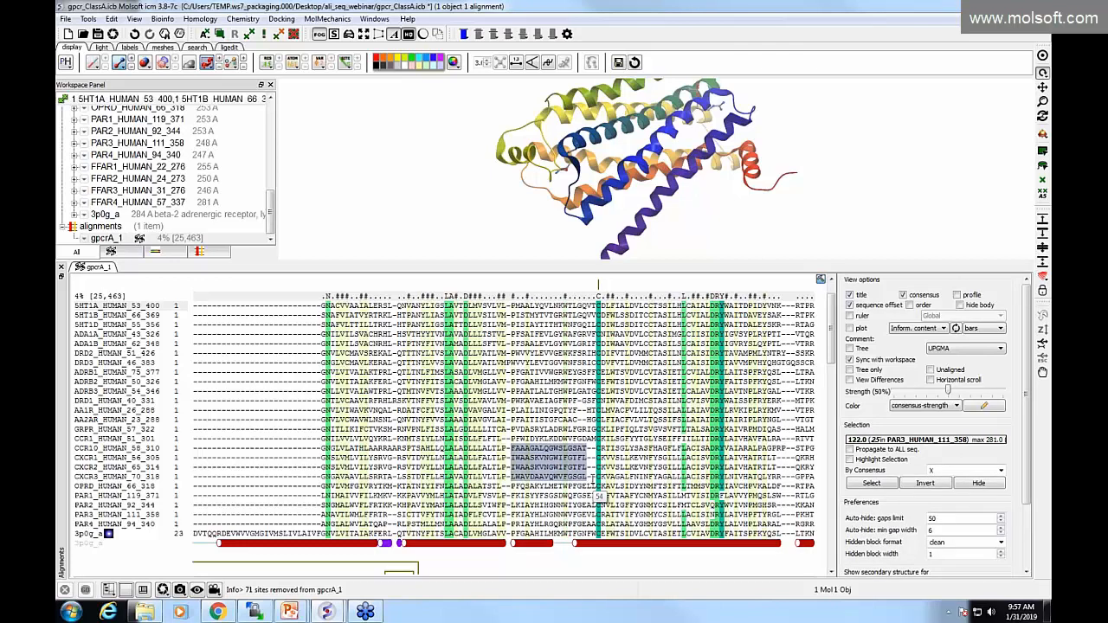
key(Left)
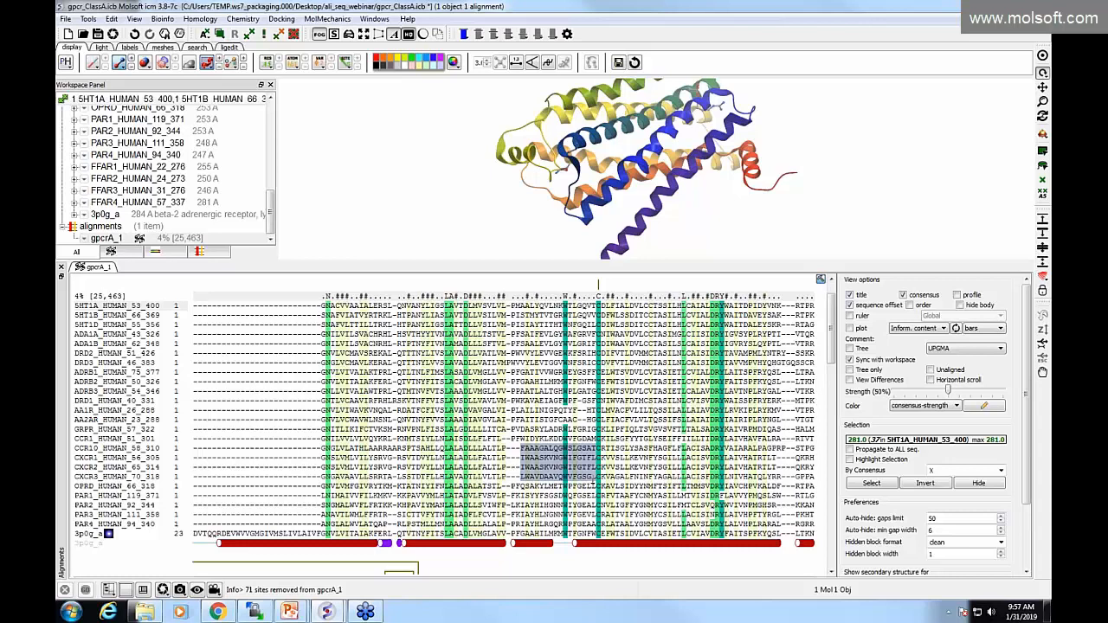
click(166, 296)
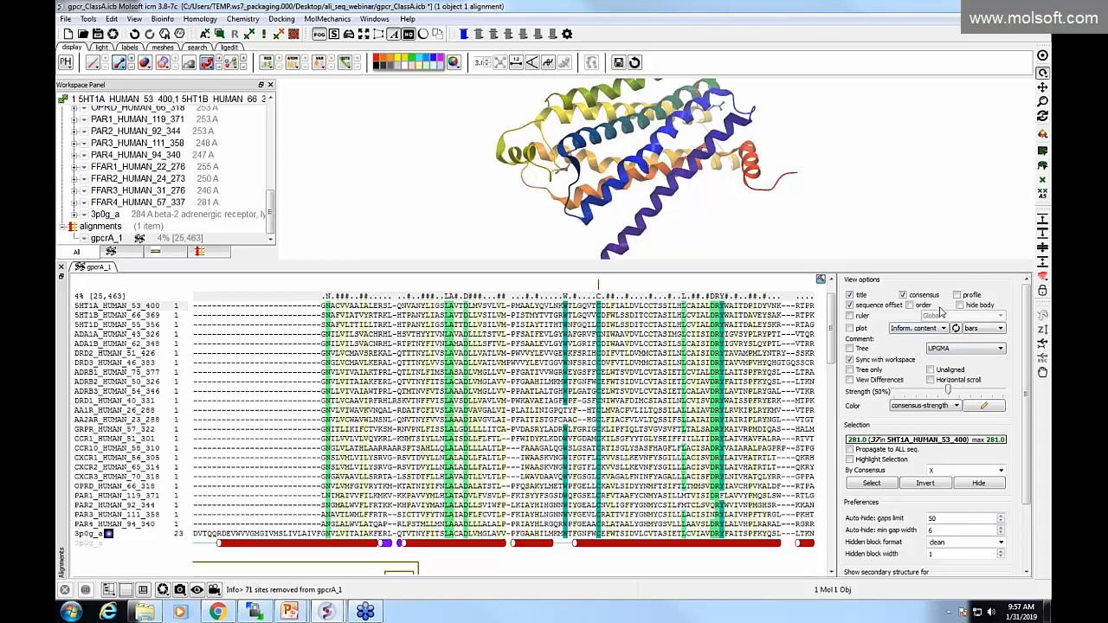
Display the UPGMA tree beside the alignment and move its vertical cutoff line slightly toward the root
click(859, 349)
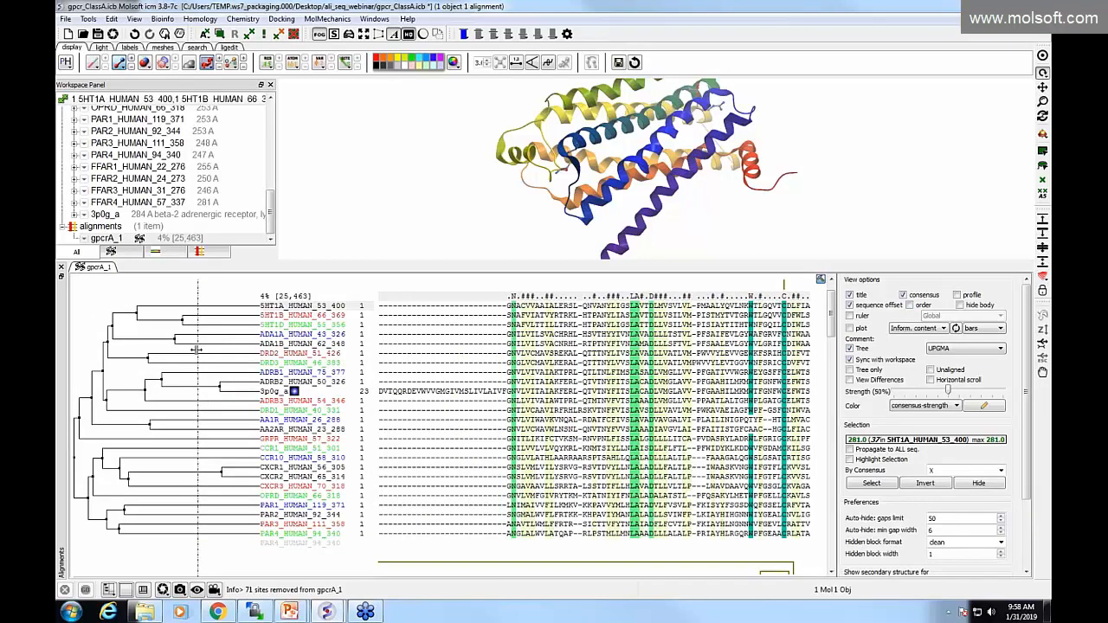
mouse_move(202, 348)
mouse_down()
mouse_move(232, 355)
mouse_move(194, 347)
mouse_up()
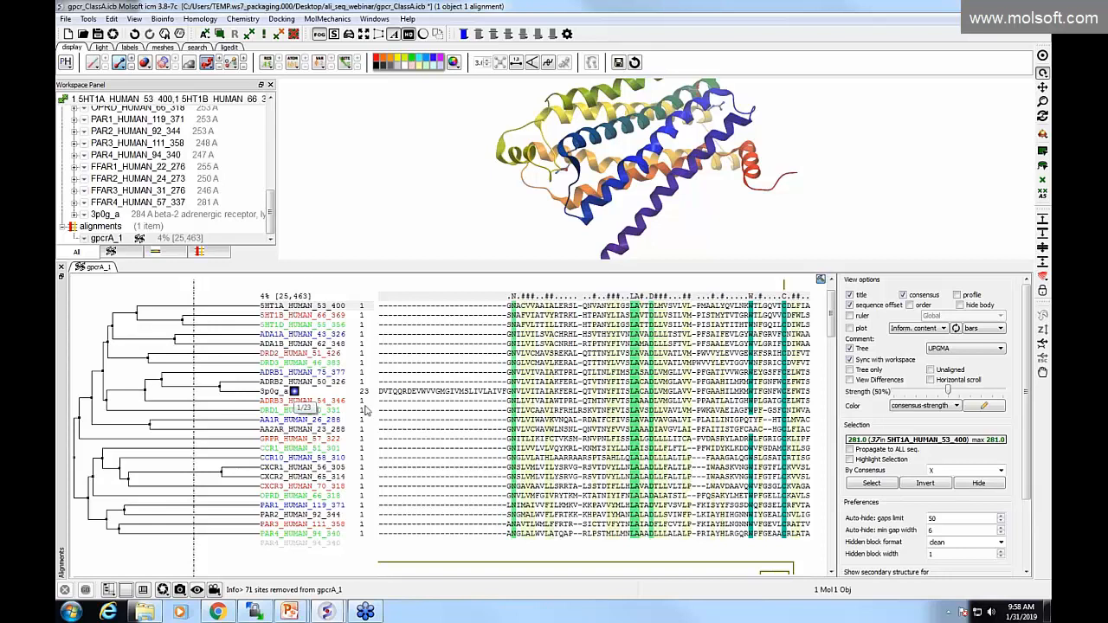
Move the 5HT1A_HUMAN_53_400 sequence from the head of the tree-ordered alignment to below 5HT1D_HUMAN_55_356
click(300, 308)
drag(298, 308, 309, 538)
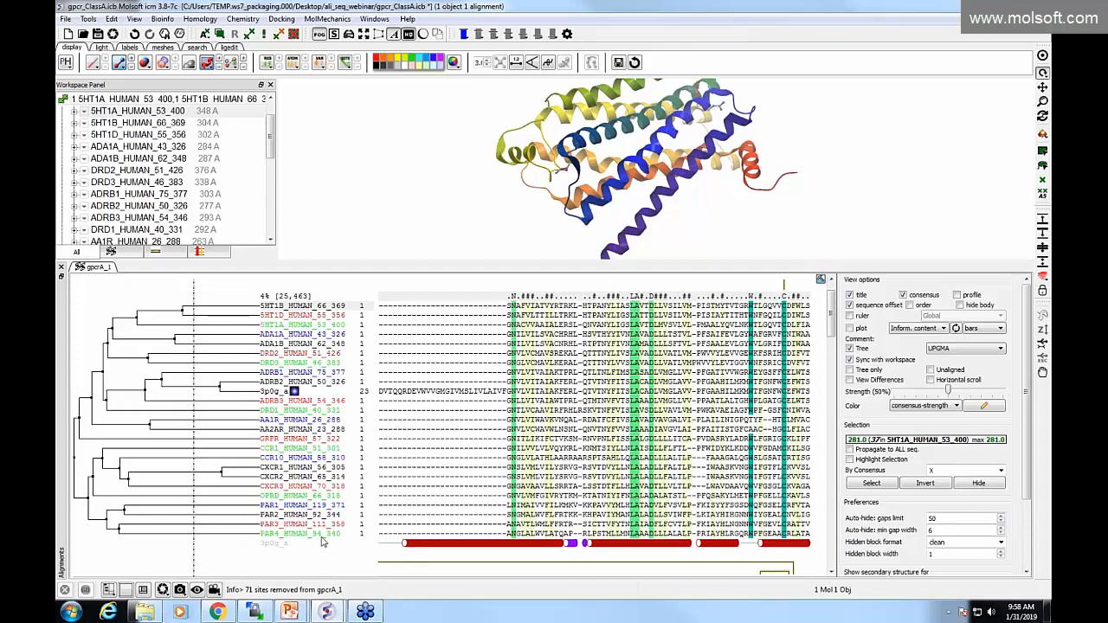
right_click(291, 307)
click(290, 307)
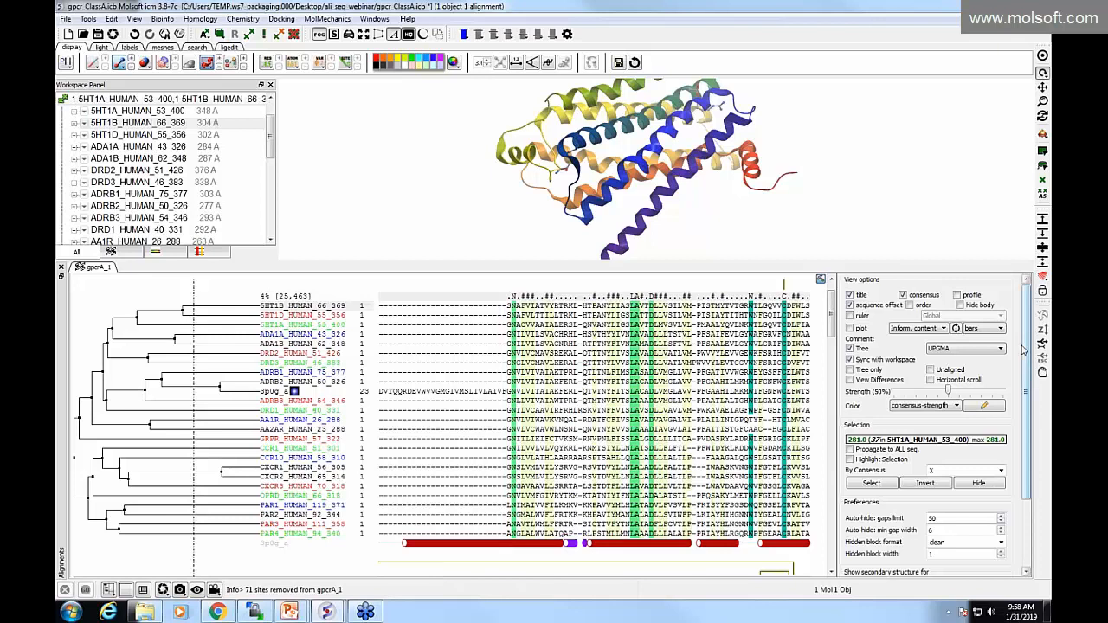
Turn the sequence order numbers on and off again, and hide the tree
click(909, 307)
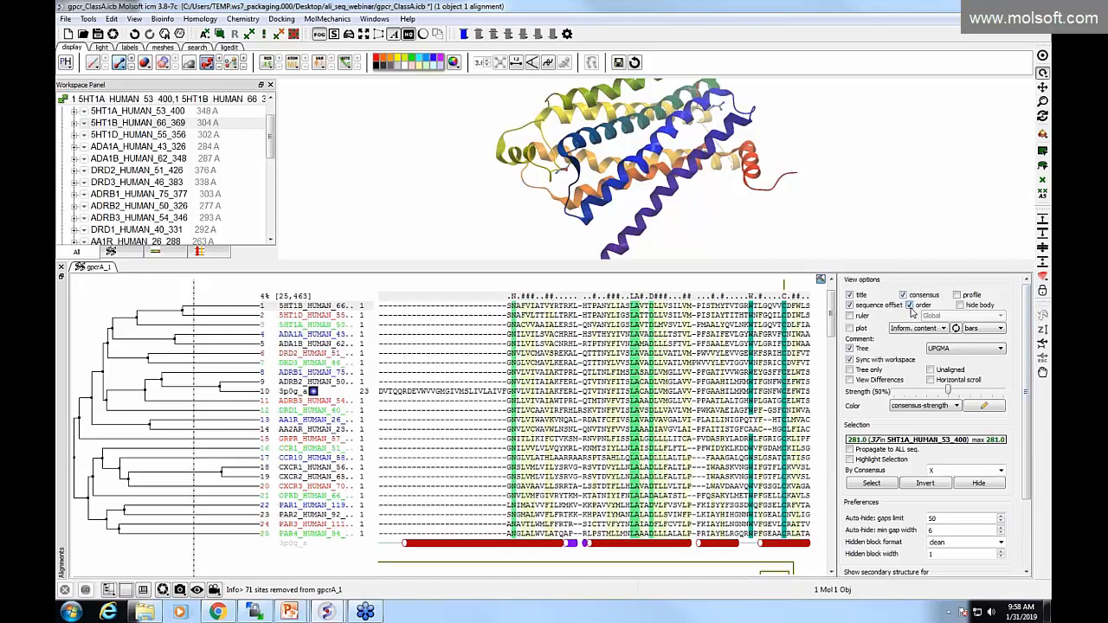
click(910, 308)
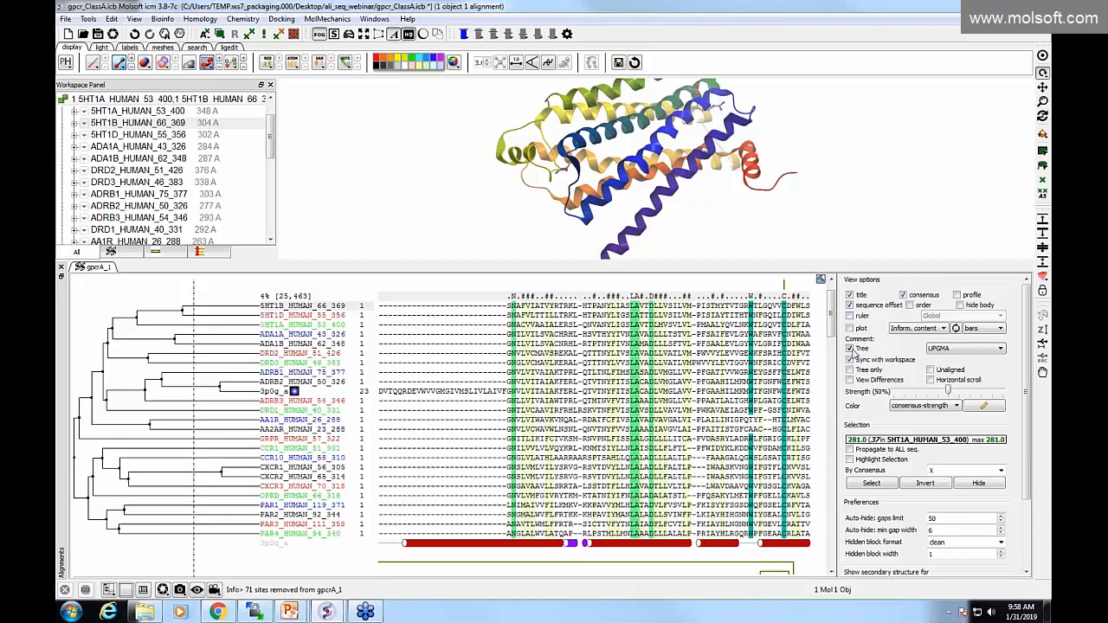
click(850, 349)
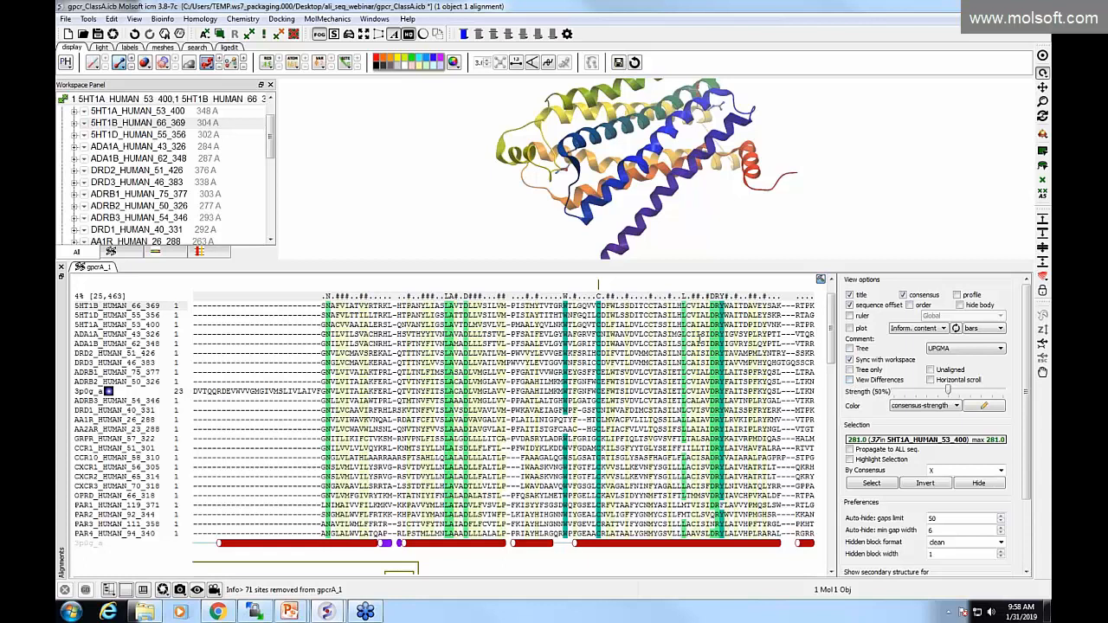
Select a small patch of residues on the dark blue helix of the 3D structure to locate them in the alignment
right_drag(611, 111, 633, 128)
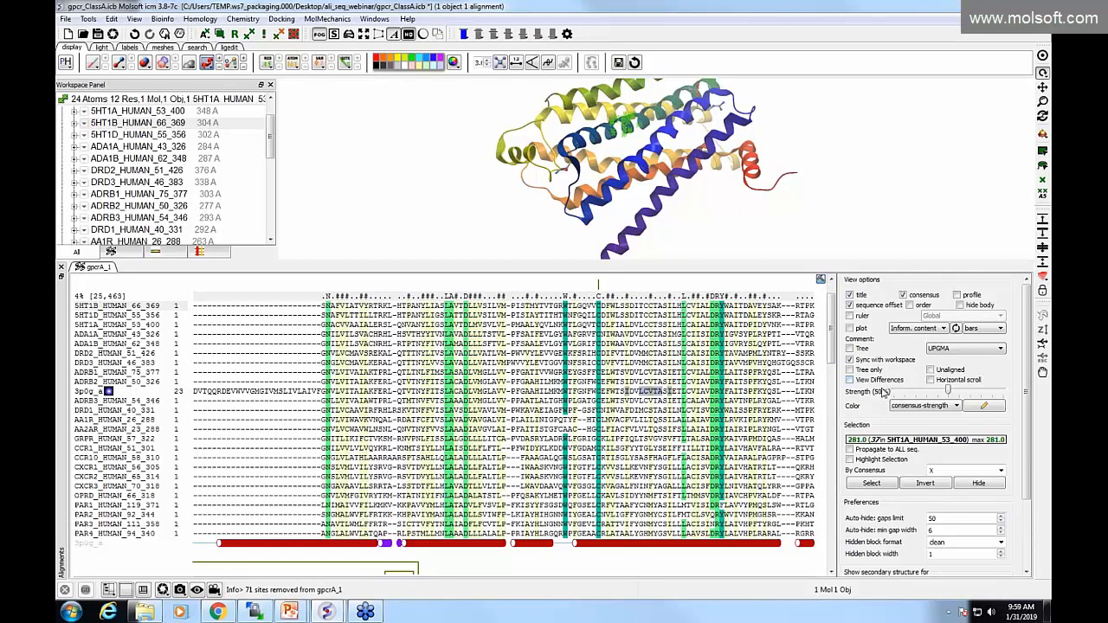
click(850, 459)
Preview the alignment's differences view with the residue selection cleared, and switch the alignment to horizontal scrolling
click(850, 379)
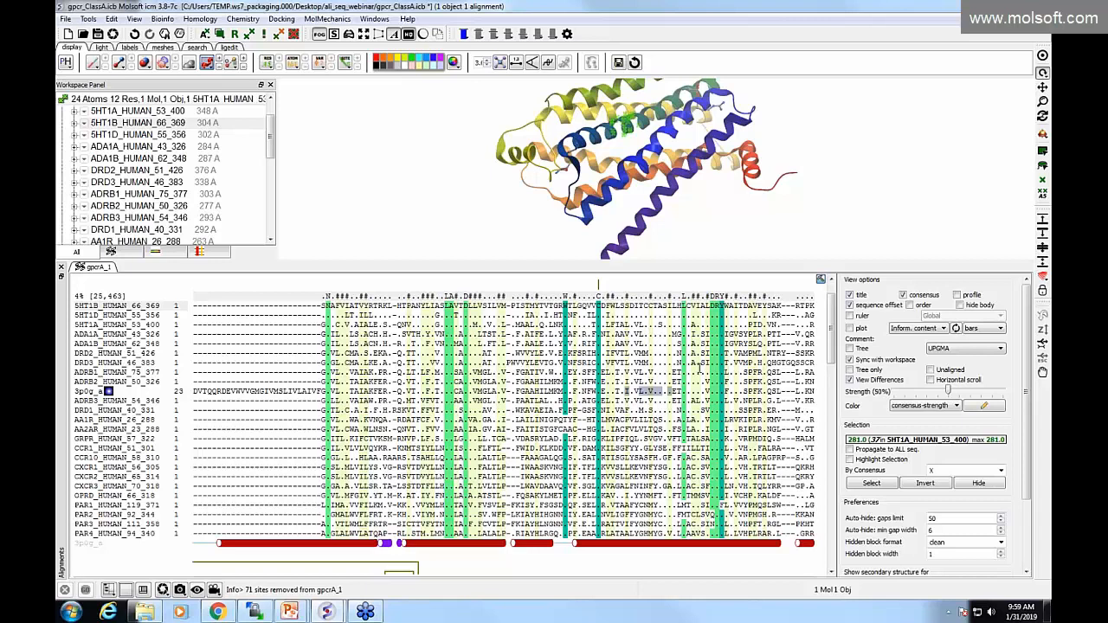
click(626, 367)
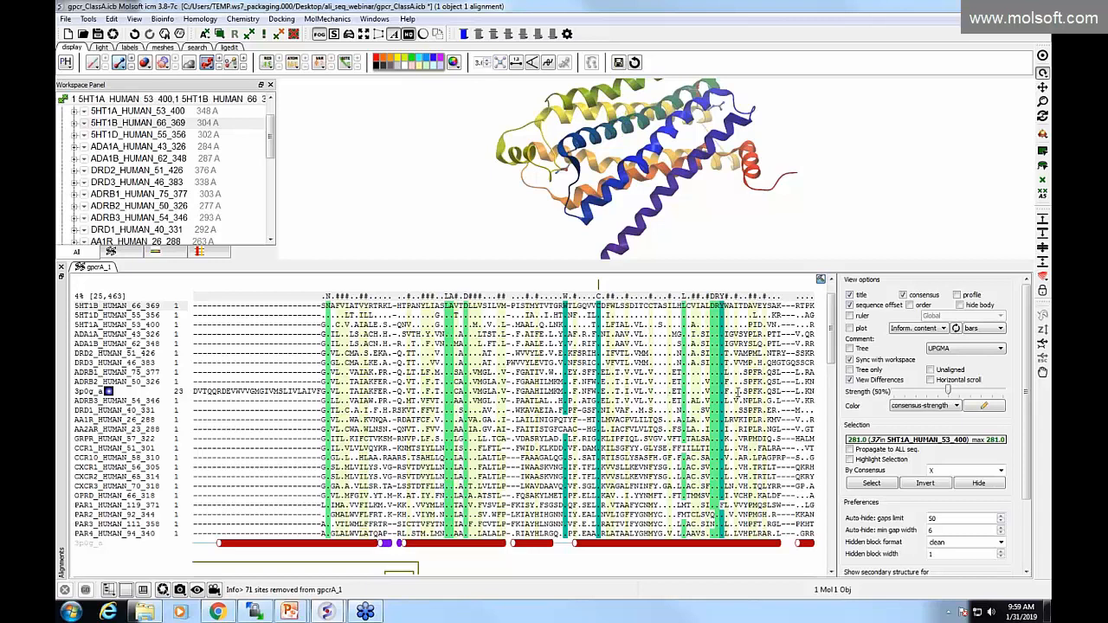
click(849, 379)
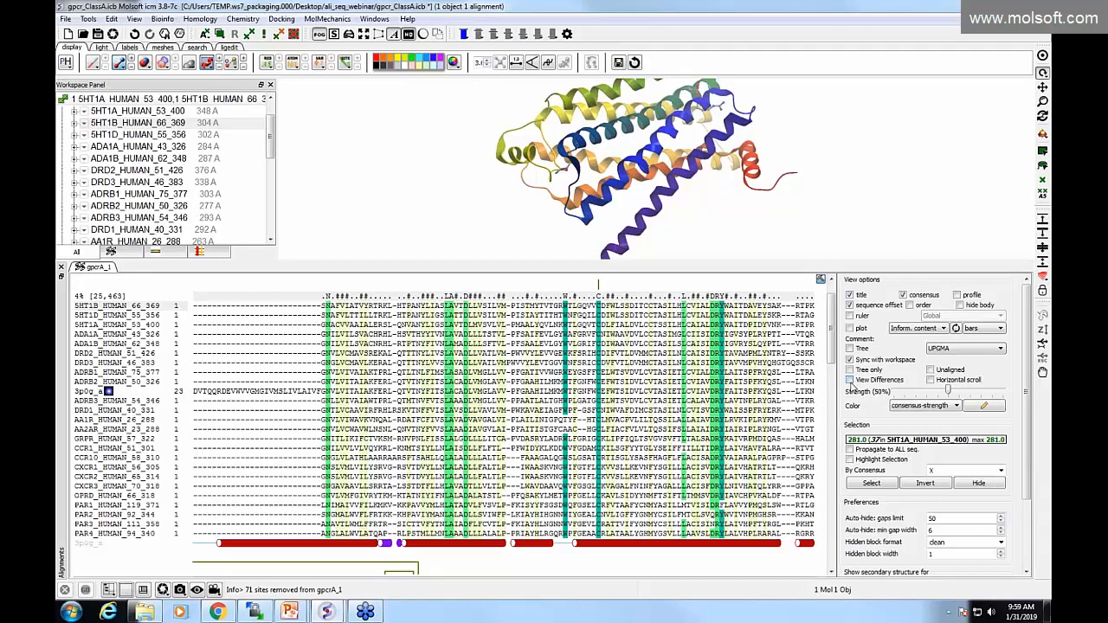
click(932, 380)
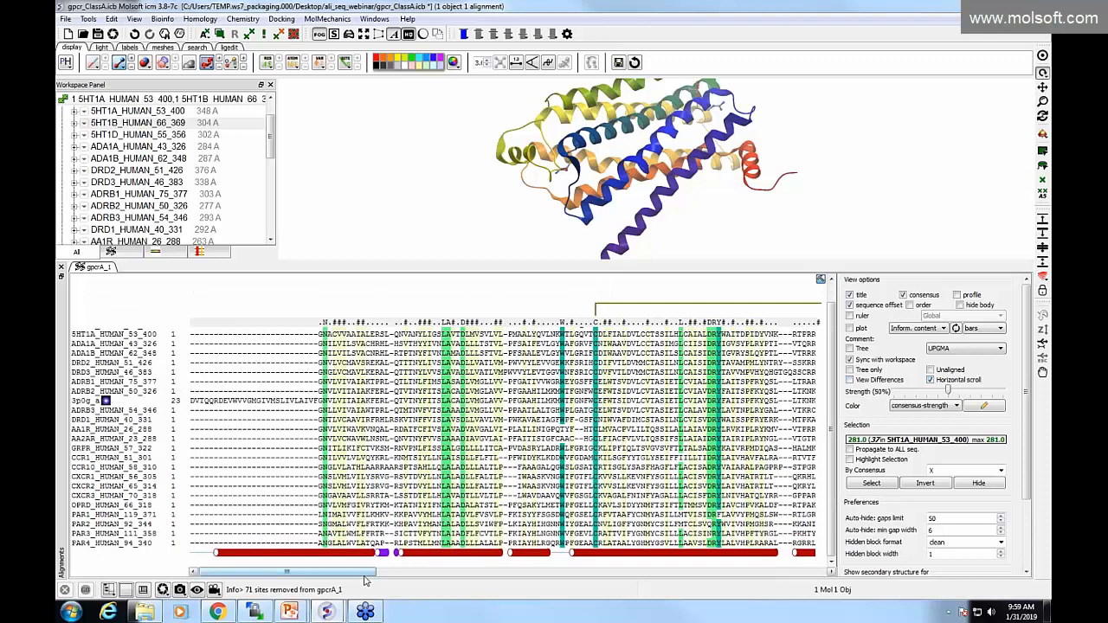
Return the alignment from horizontal scrolling to the wrapped layout and toggle the unaligned display on and off
drag(366, 574, 321, 589)
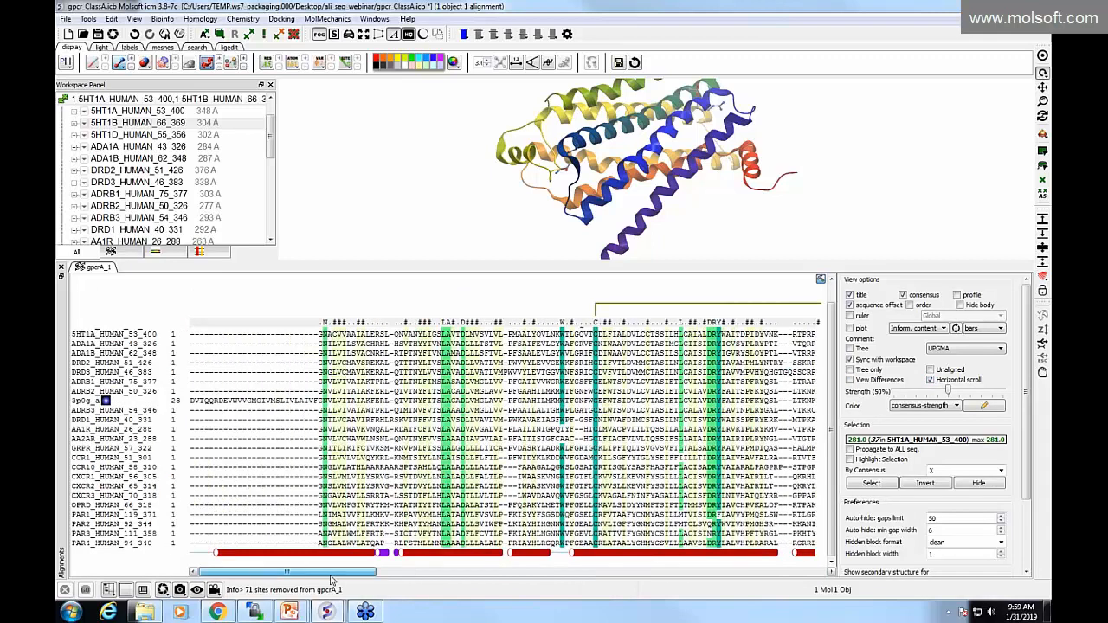
click(932, 380)
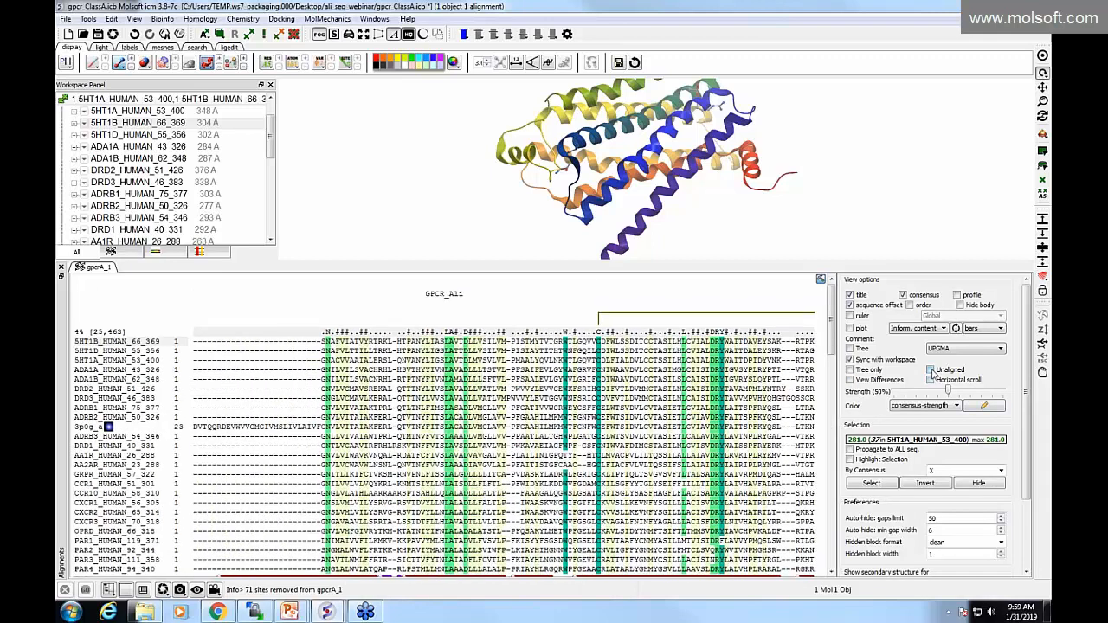
click(931, 370)
click(931, 371)
Review the alignment's auto-hide gap preferences and the hidden block format choices, keeping the format at clean
drag(1025, 387, 1021, 448)
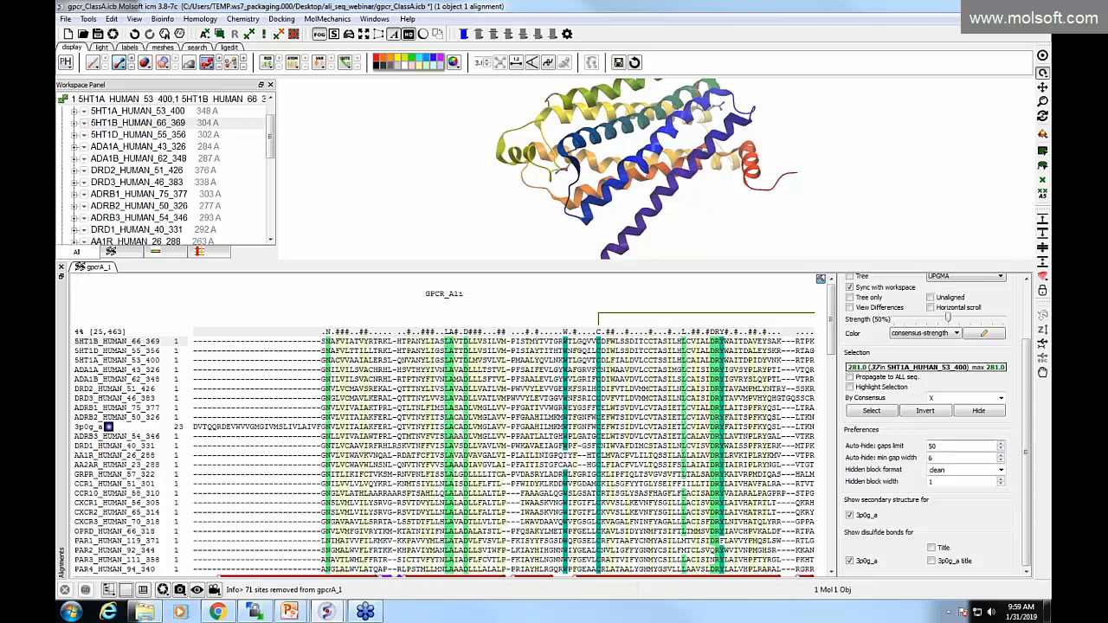
double_click(932, 447)
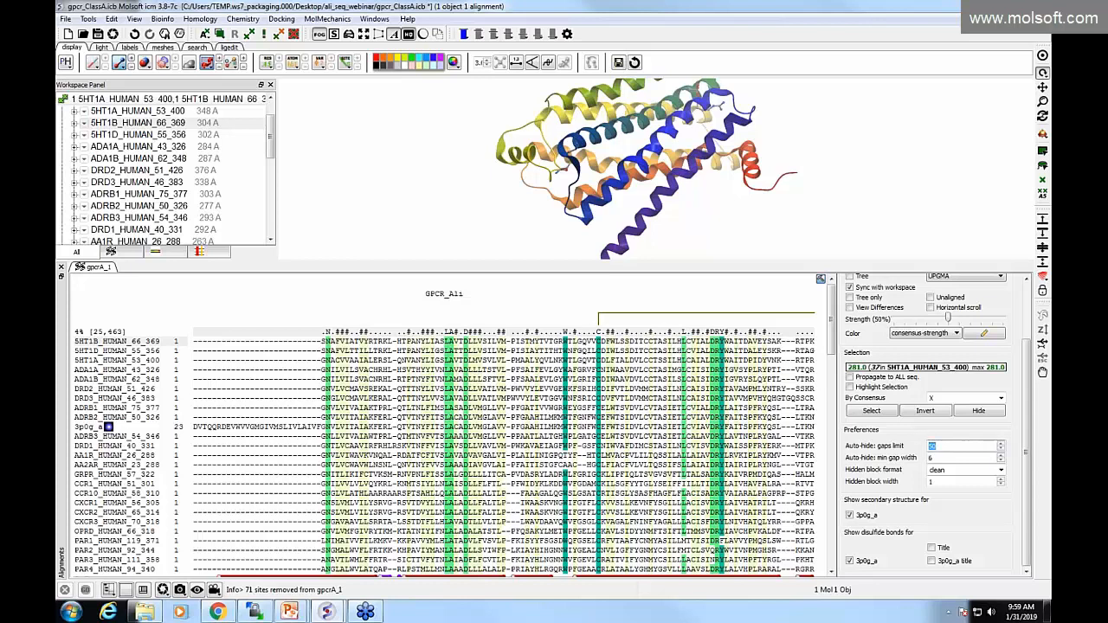
click(939, 448)
click(1001, 470)
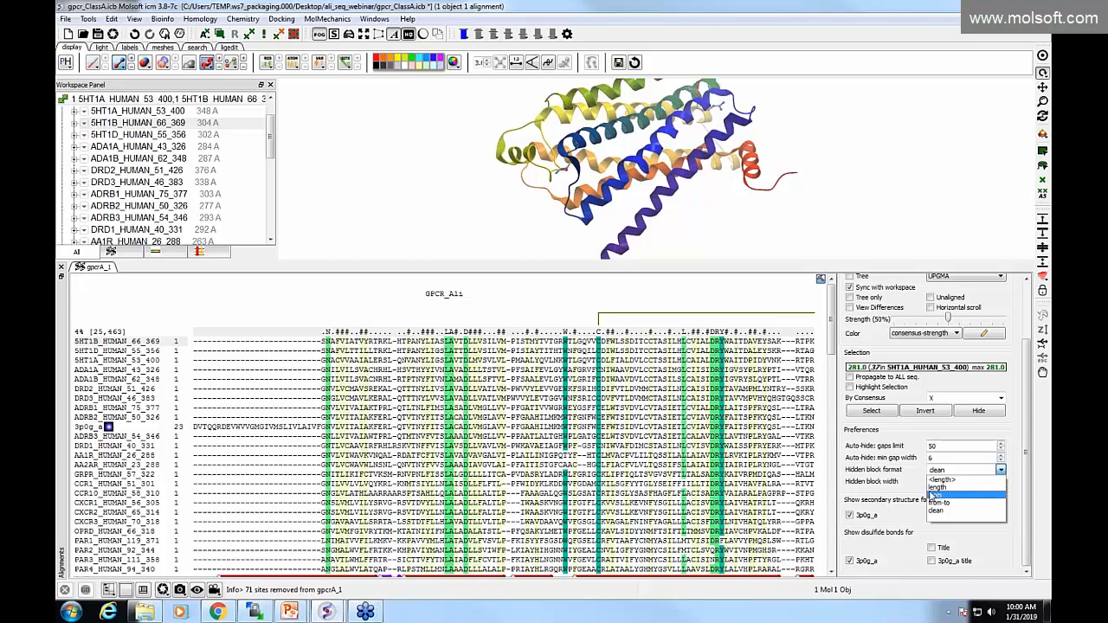
click(935, 510)
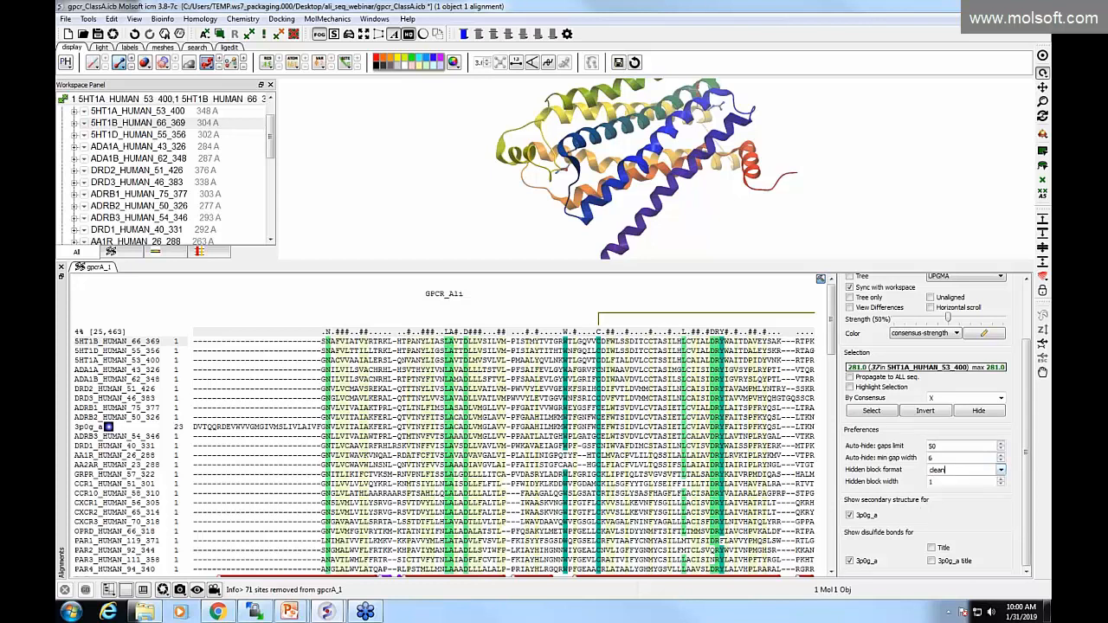
scroll(1028, 336, up, 2)
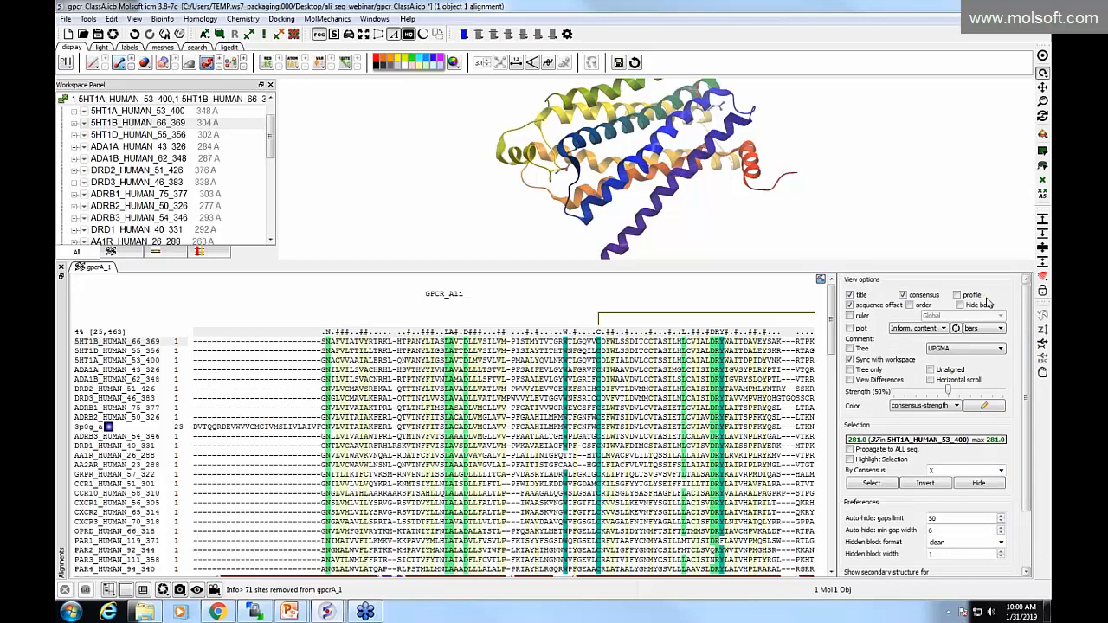
Enlarge the 3D structure view and turn the receptor around to inspect it from the other side
drag(271, 153, 274, 232)
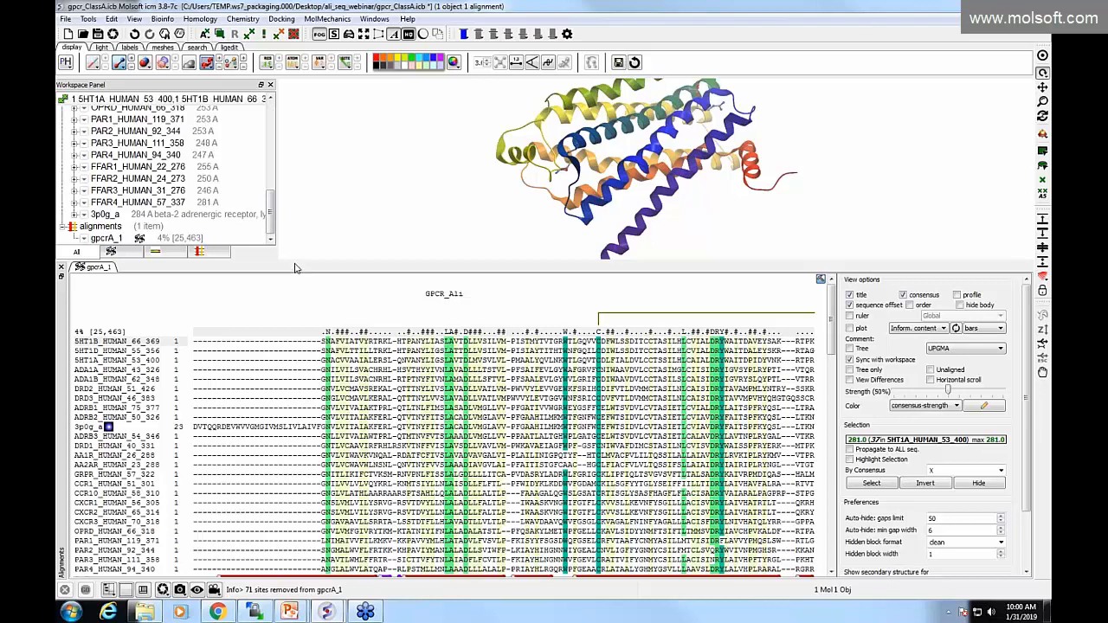
drag(294, 269, 307, 387)
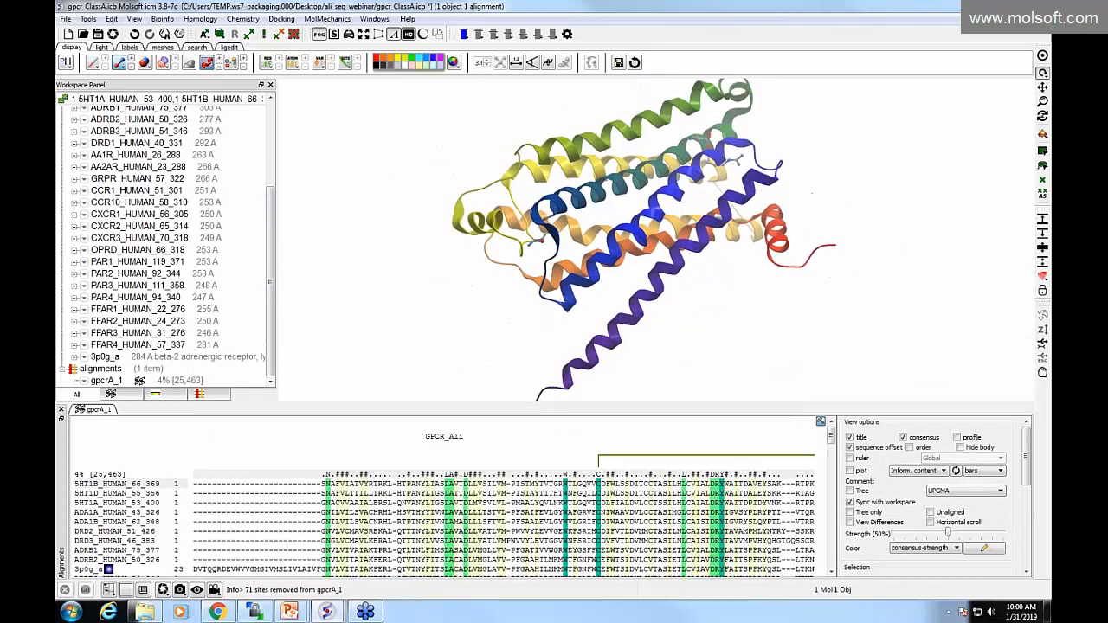
scroll(303, 313, down, 3)
drag(399, 301, 595, 291)
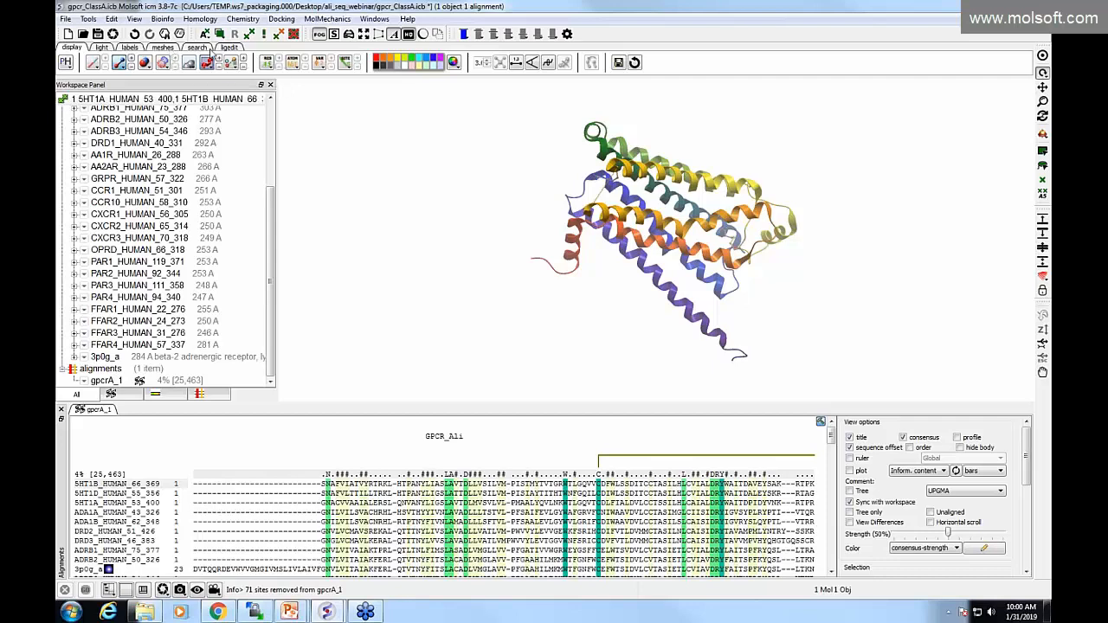
Set up an NCBI BLAST search with FFAR2_HUMAN_24_273 as the query sequence
click(198, 48)
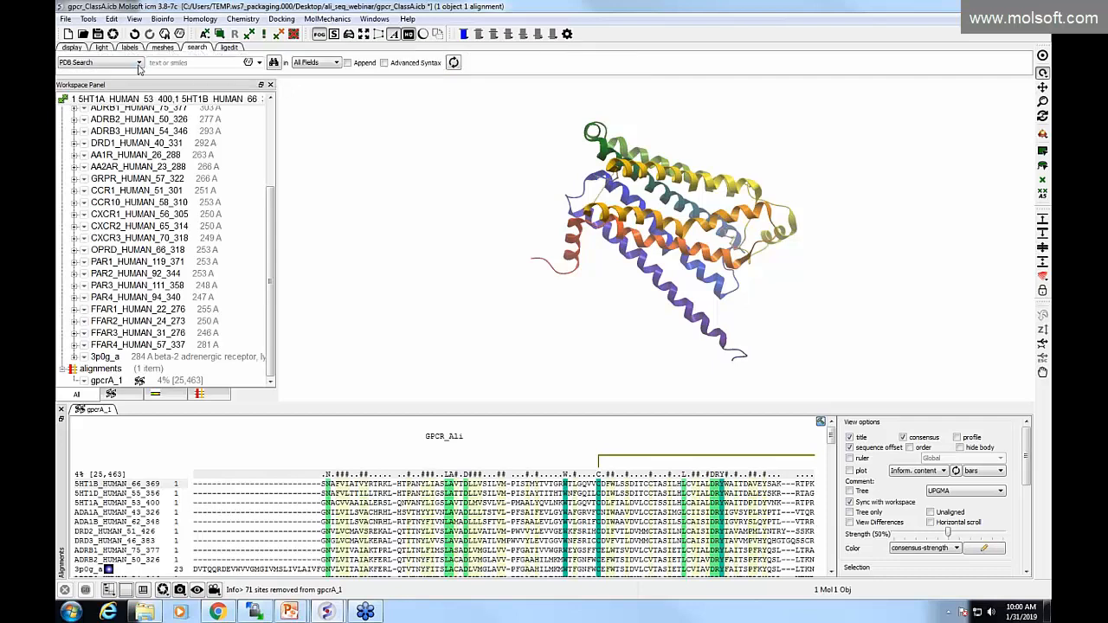
click(139, 64)
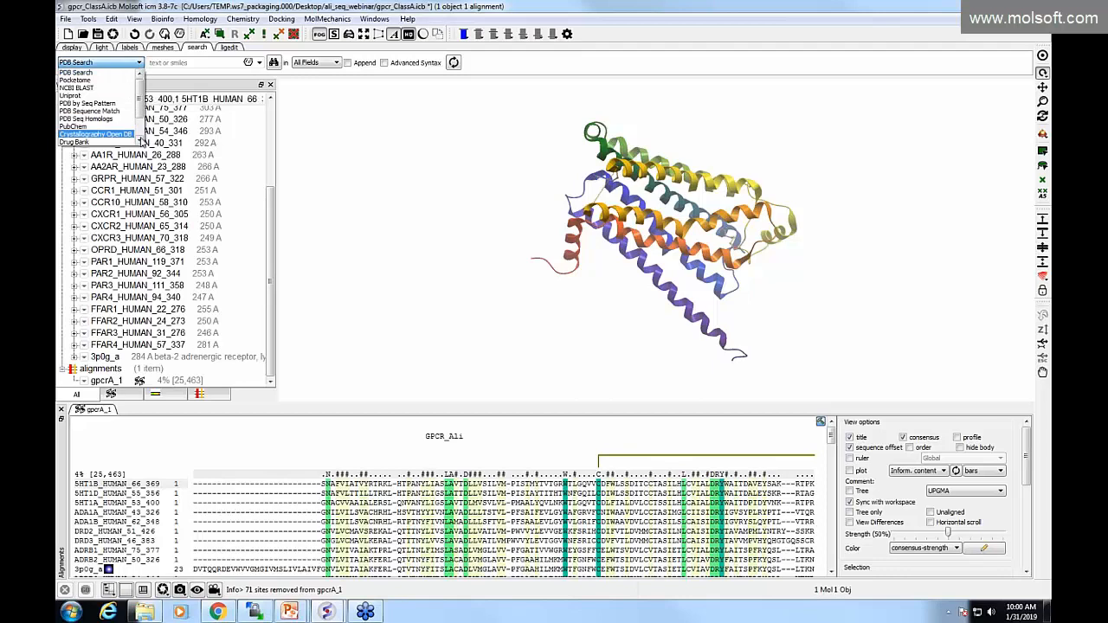
scroll(140, 138, down, 2)
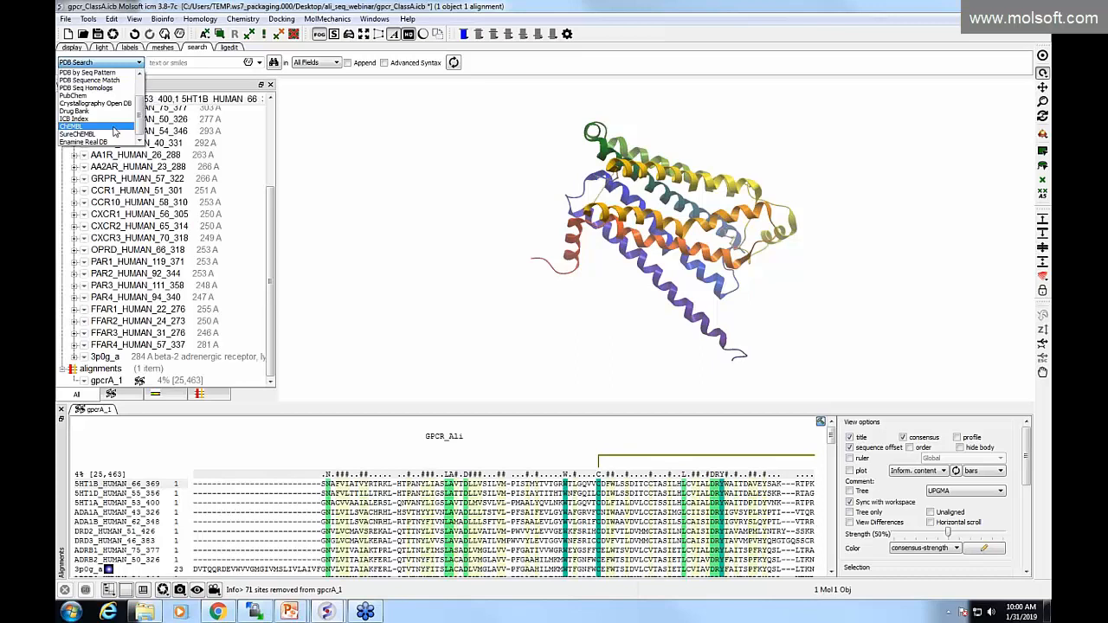
scroll(113, 95, up, 2)
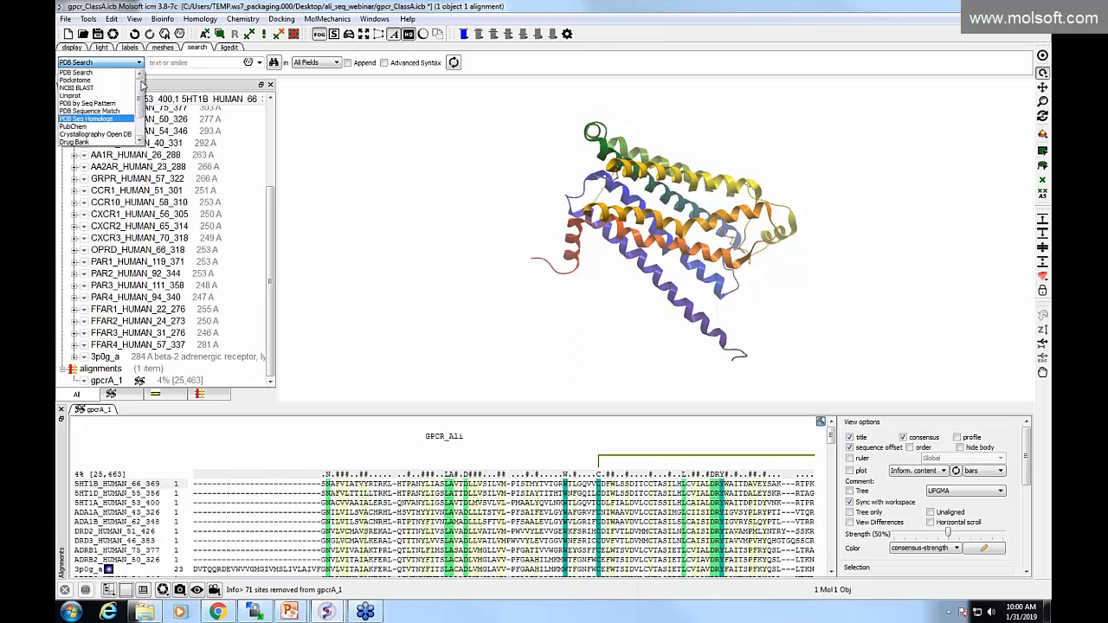
click(113, 89)
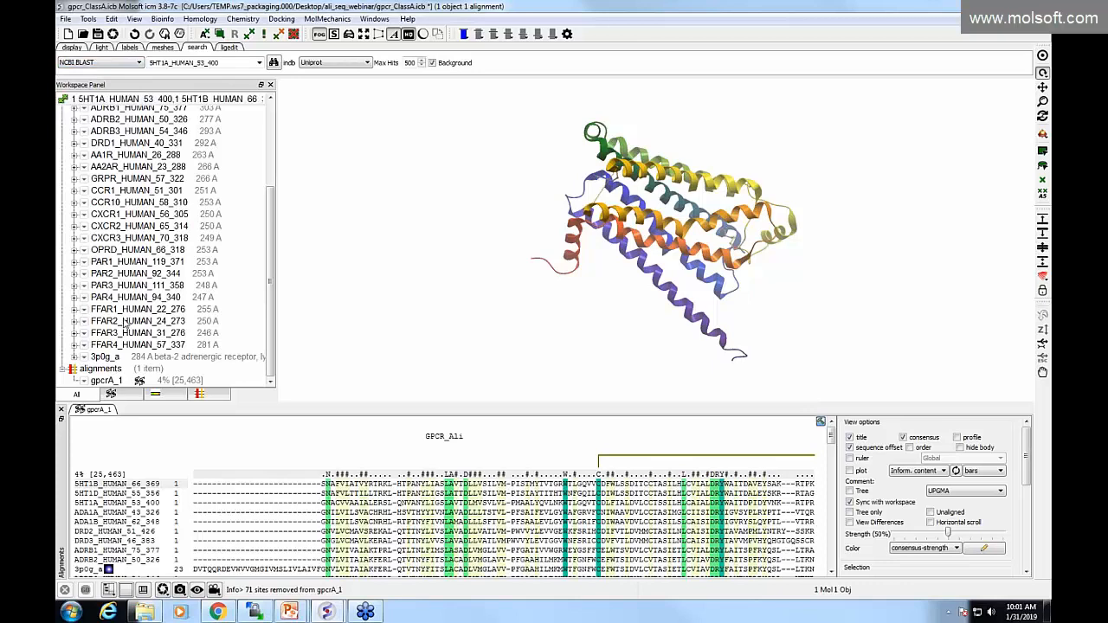
click(258, 63)
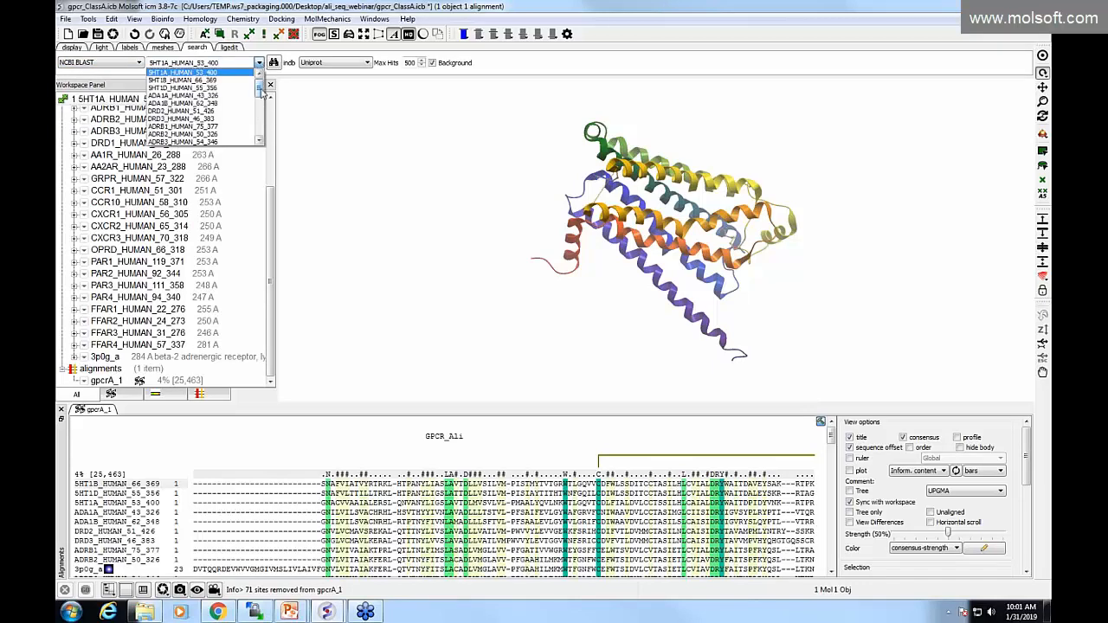
drag(261, 90, 262, 135)
click(226, 120)
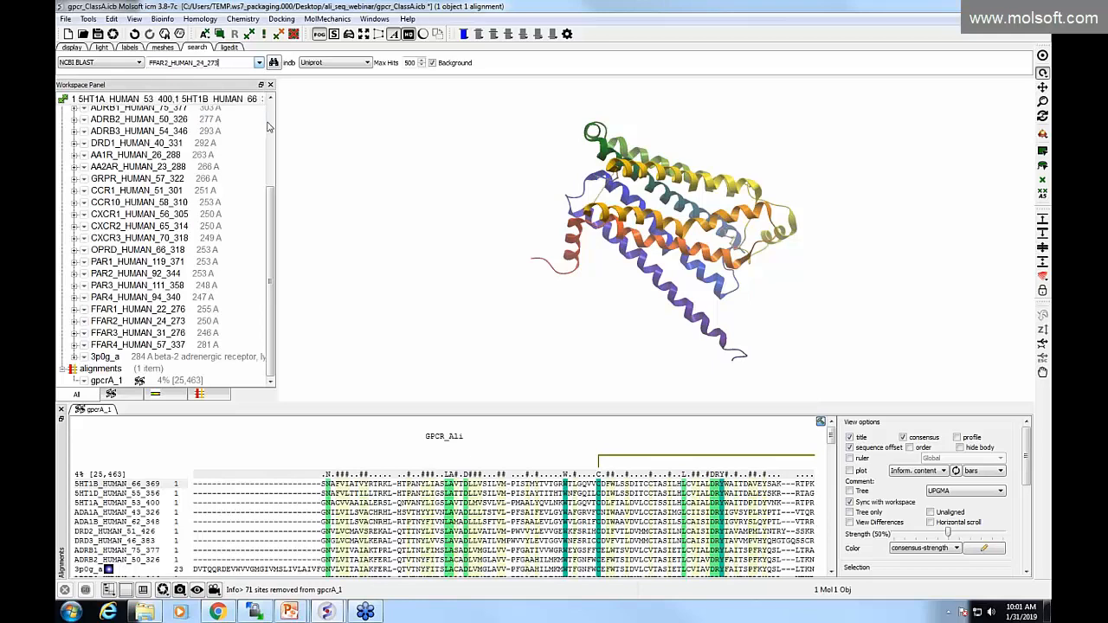
Run the BLAST search against Sequences from PDB in the background and load its results
click(328, 67)
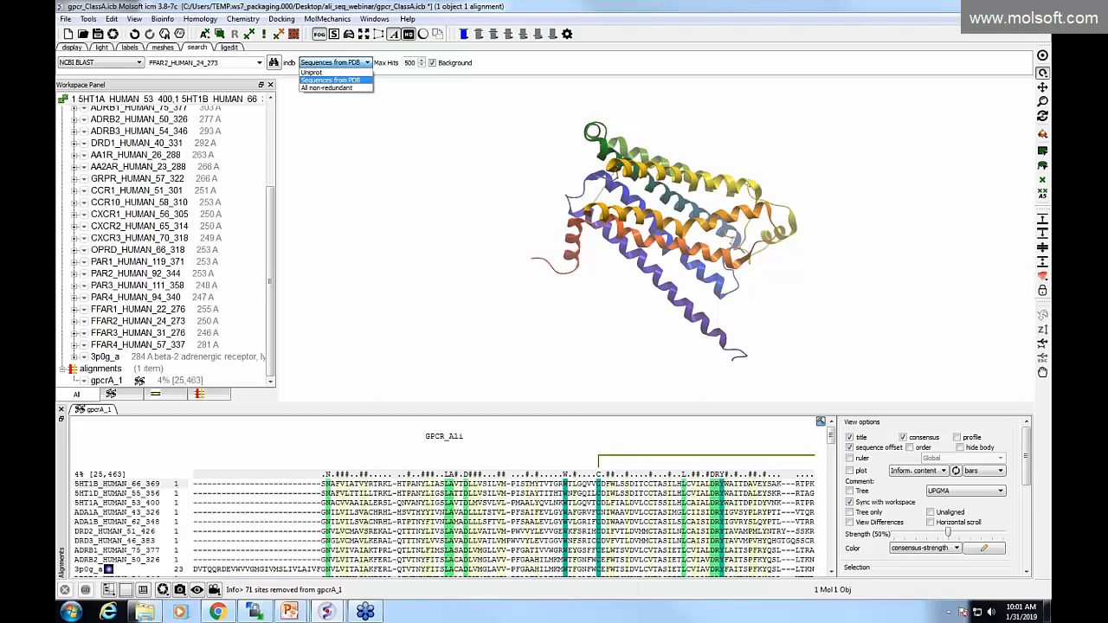
click(354, 81)
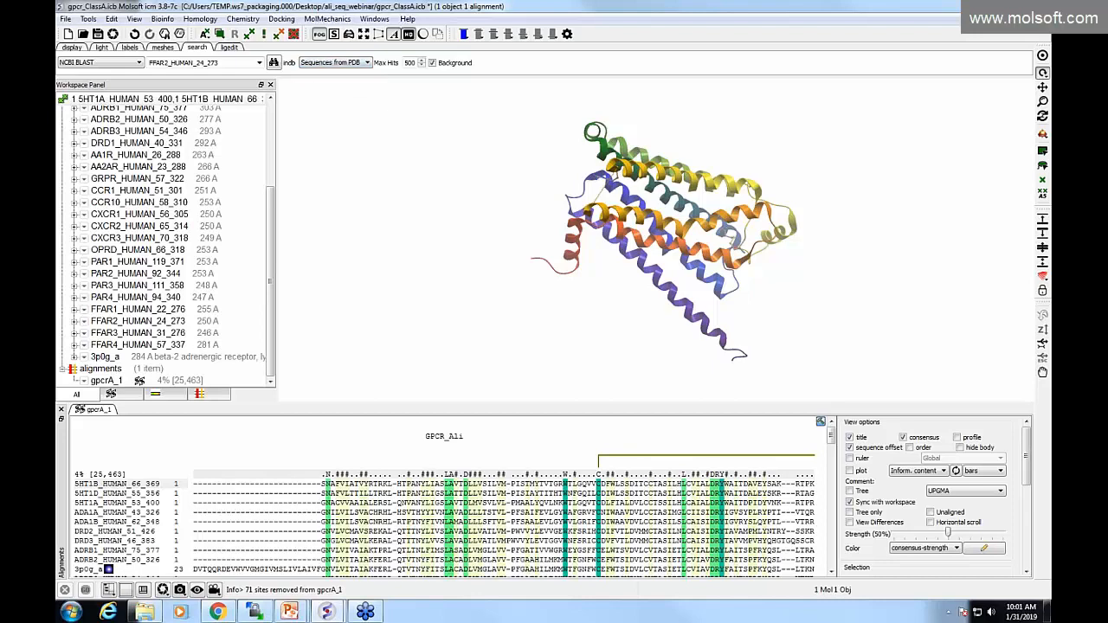
click(274, 65)
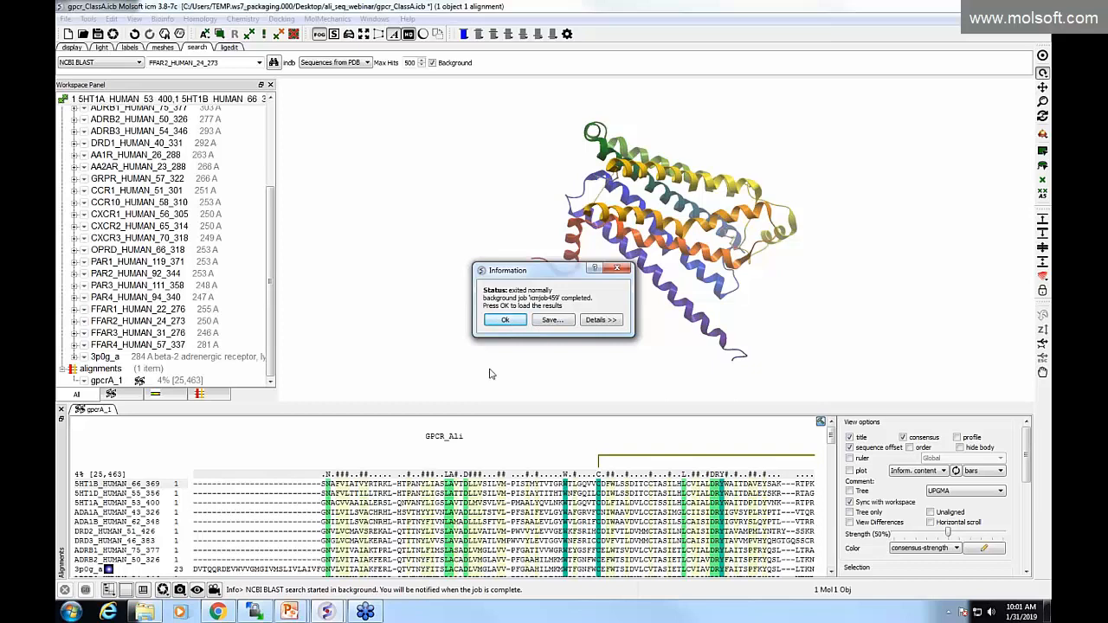
click(505, 320)
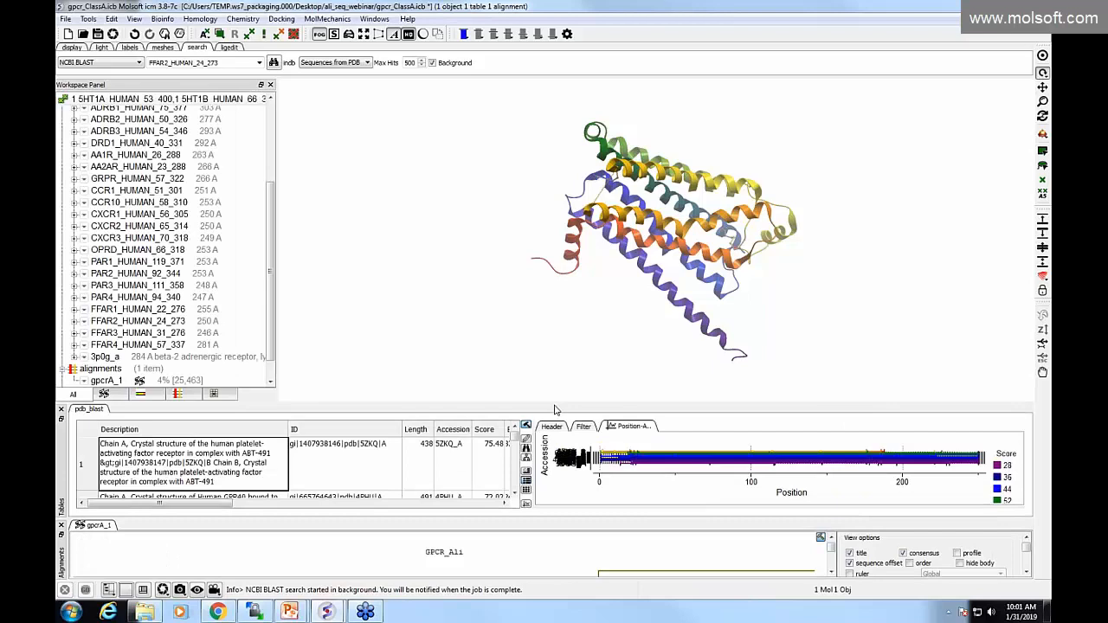
Close the alignment display and resize the pdb_blast results area to examine the hit table and position plot
drag(555, 400, 555, 235)
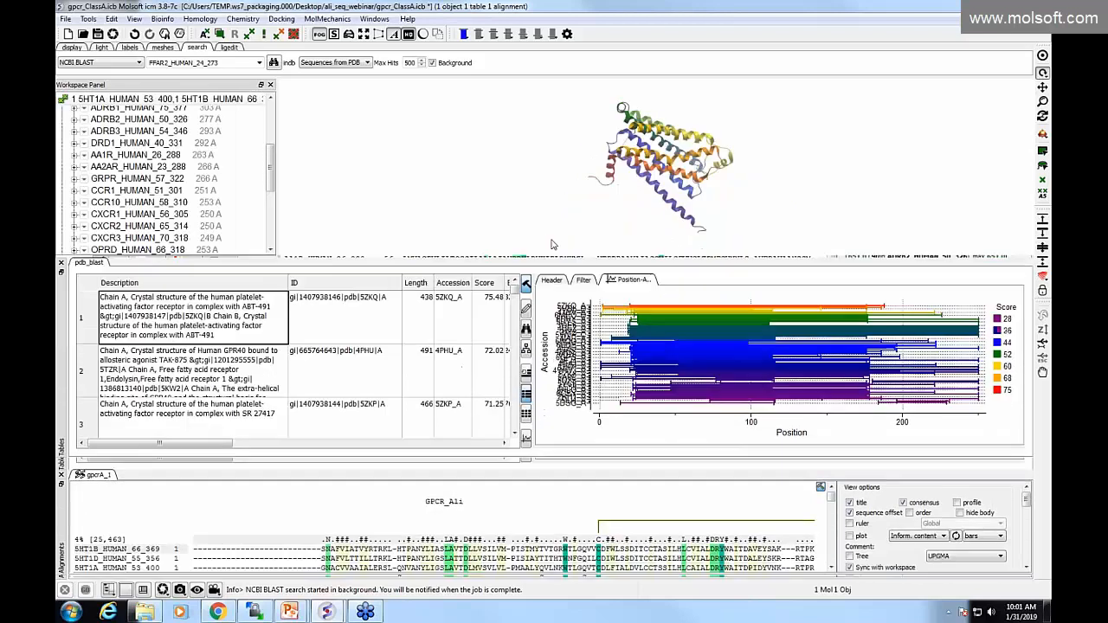
click(62, 468)
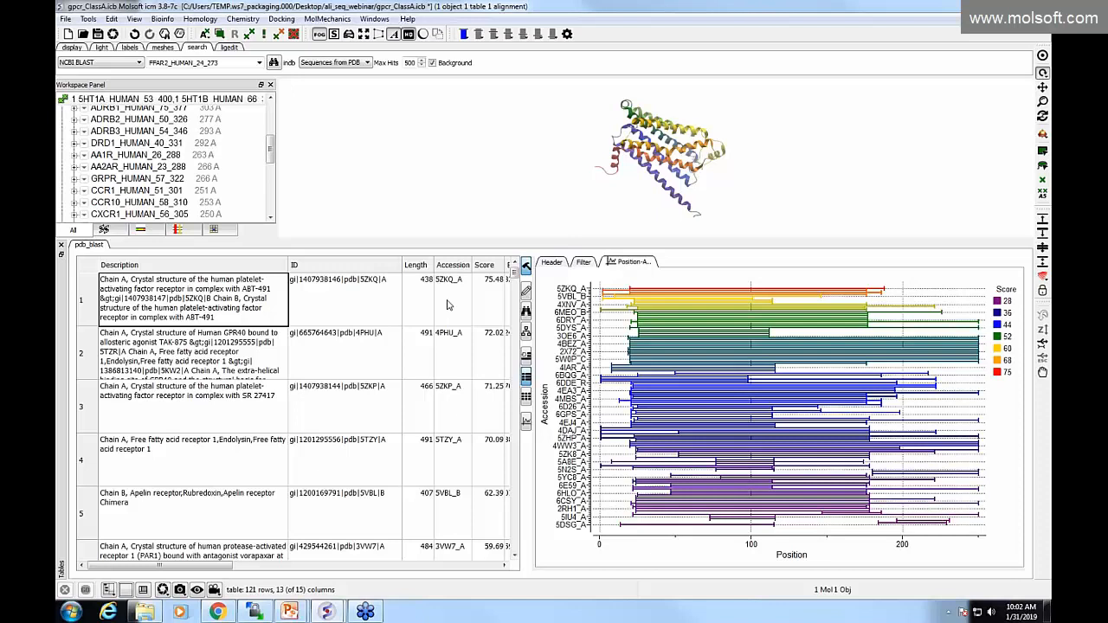
click(387, 307)
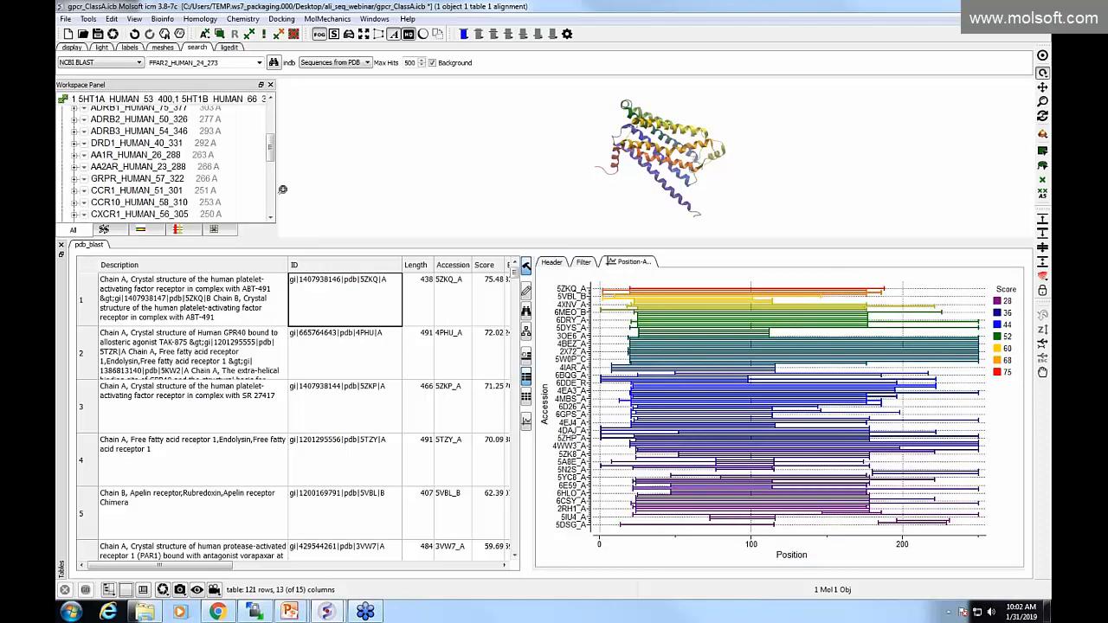
drag(270, 148, 272, 116)
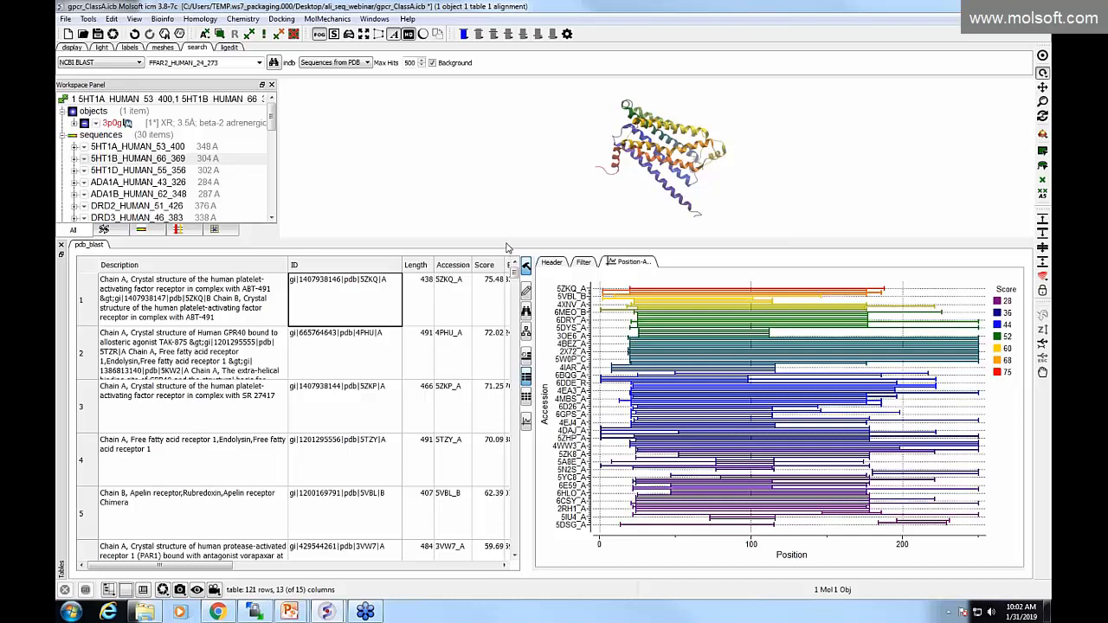
drag(506, 239, 502, 461)
Switch to the seq_ali_webinar_2019 presentation in PowerPoint and display slide 9, "Any Questions?"
click(288, 614)
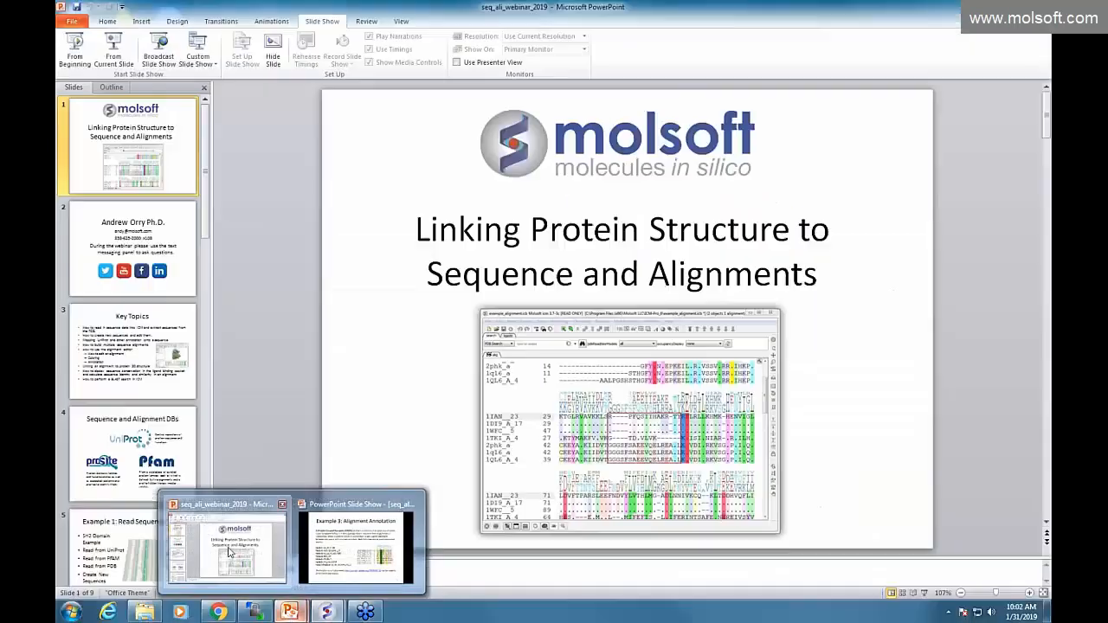
click(223, 536)
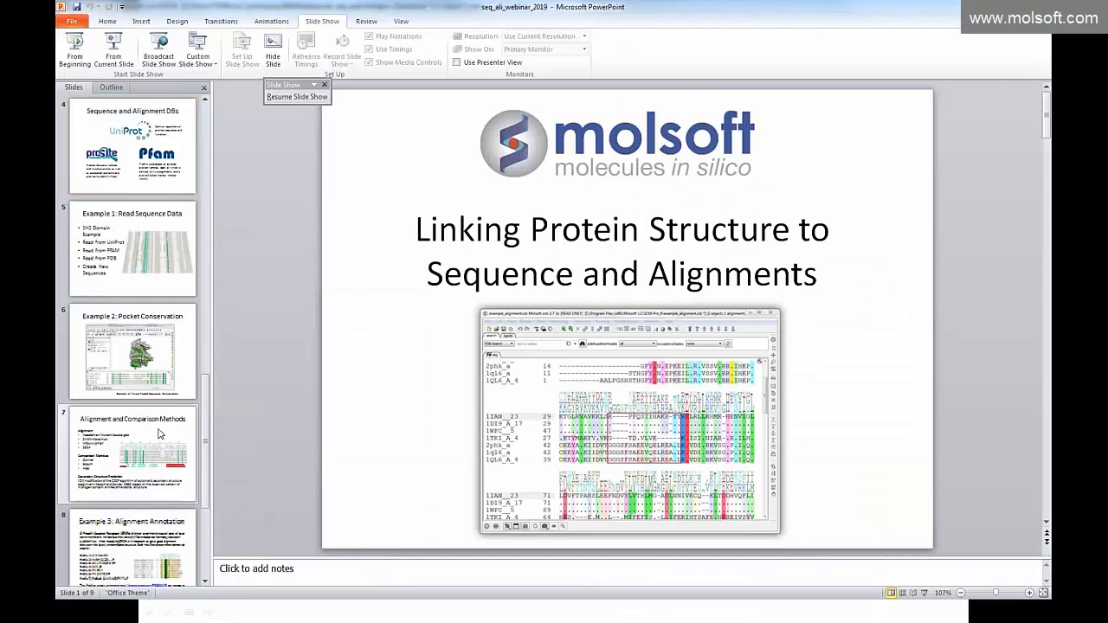
scroll(158, 434, down, 2)
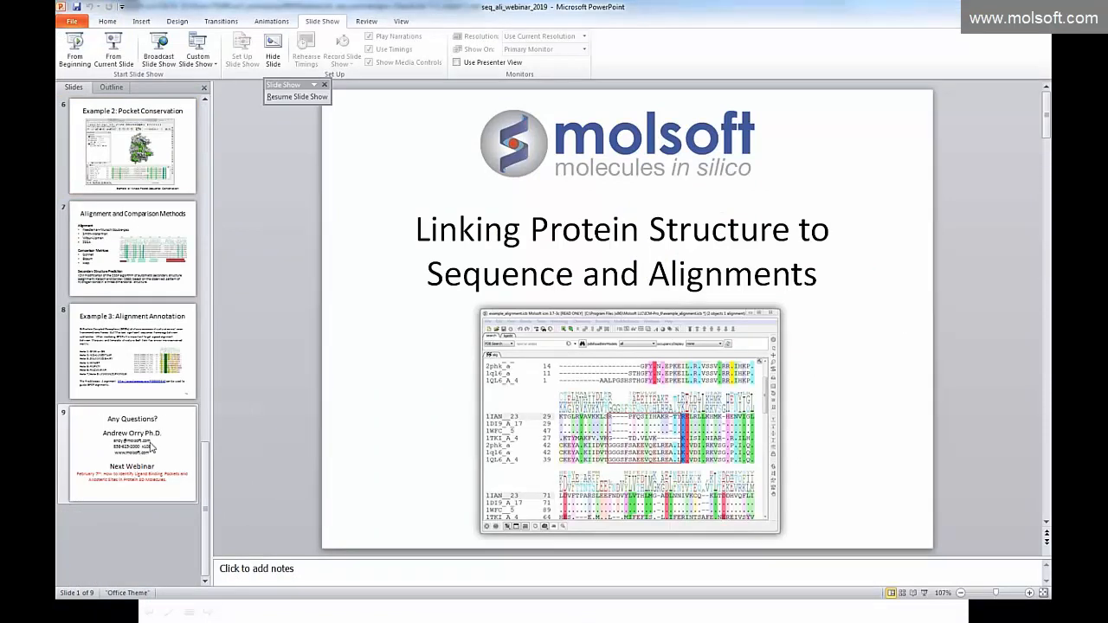
click(151, 447)
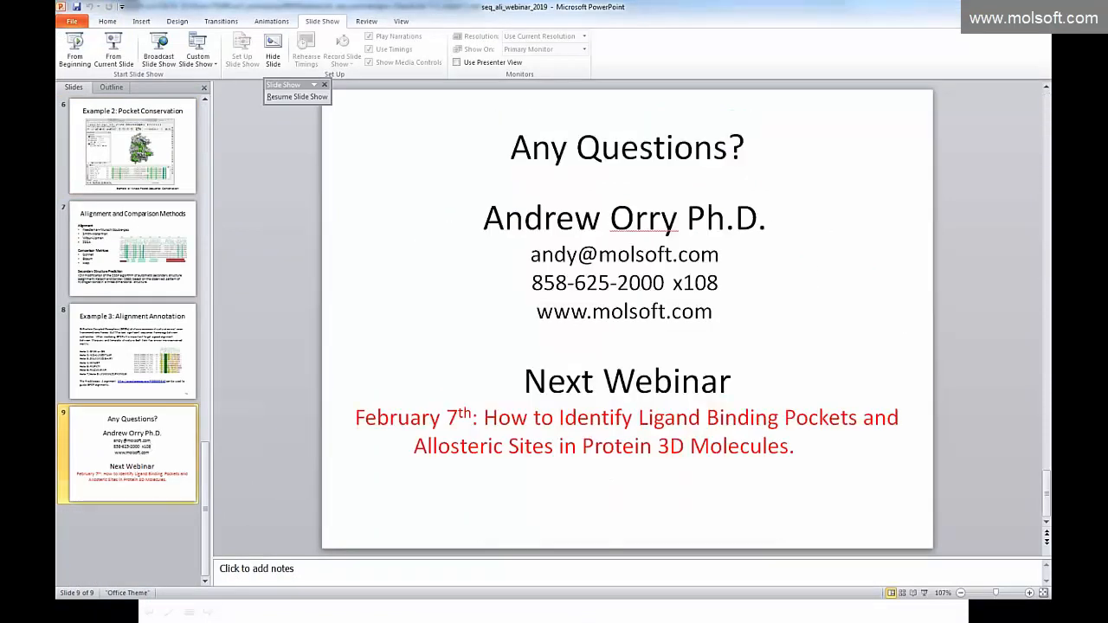